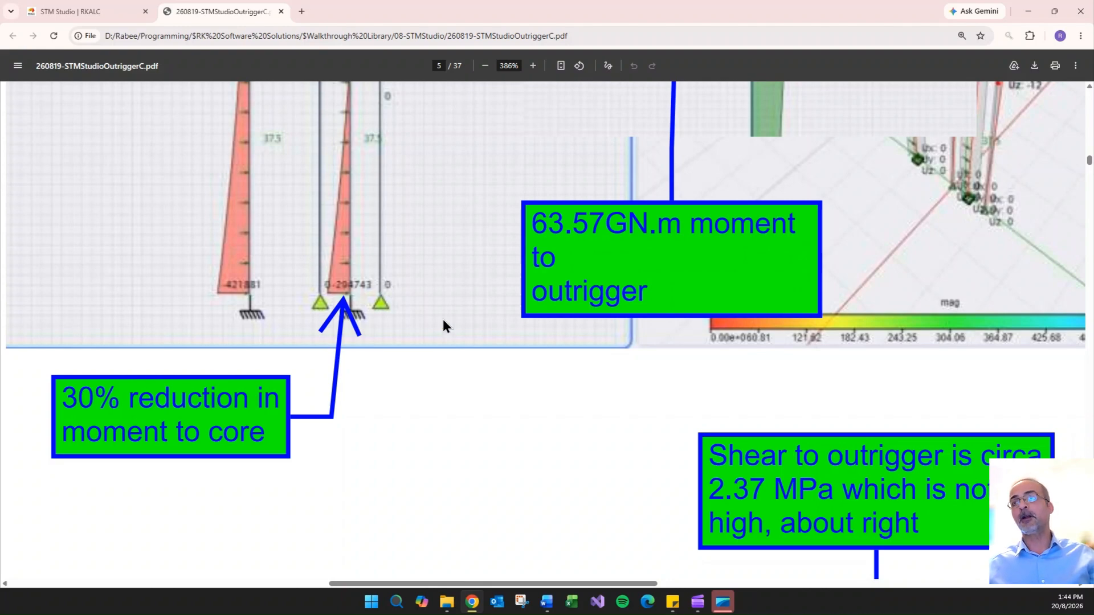
- Examine the outrigger moment reduction and shear diagrams in the STMStudioOutriggerC walkthrough PDF
{"action": "scroll", "coordinate": [443, 319], "scroll_direction": "down", "scroll_amount": 5}
{"action": "scroll", "coordinate": [675, 309], "scroll_direction": "down", "scroll_amount": 5}
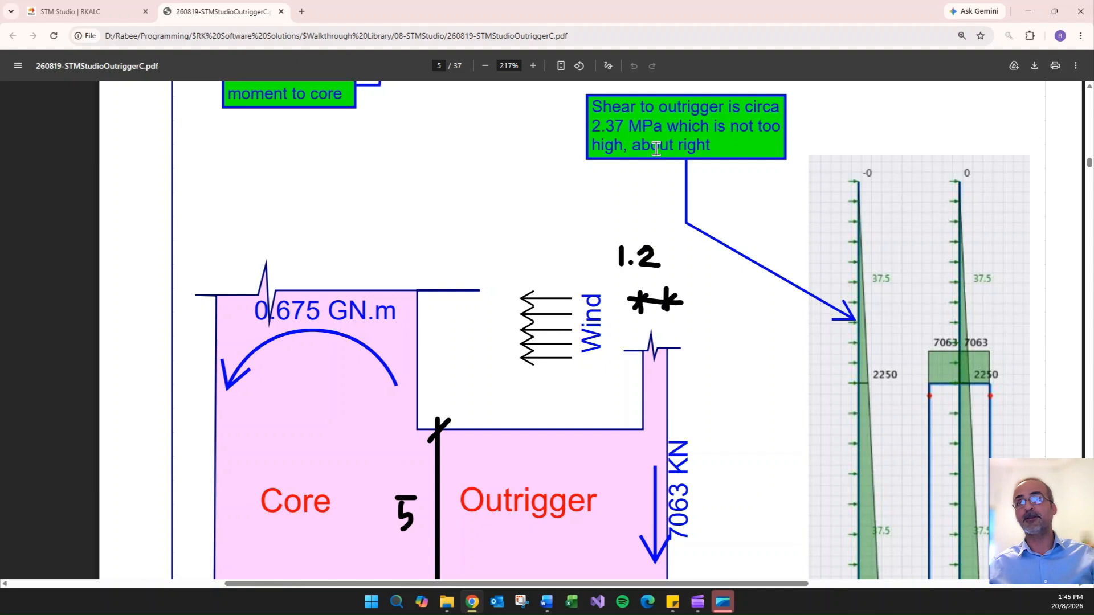
{"action": "scroll", "coordinate": [553, 182], "scroll_direction": "down", "scroll_amount": 3}
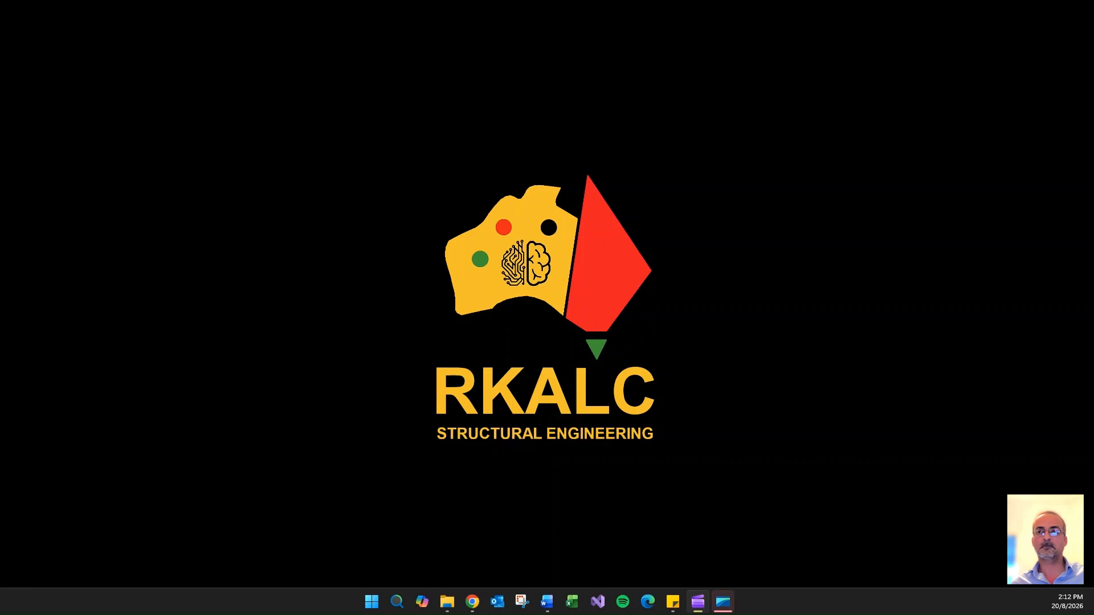
- Switch to STM Studio in Chrome and open the full calculation report of the solved outrigger model
{"action": "left_click", "coordinate": [473, 602]}
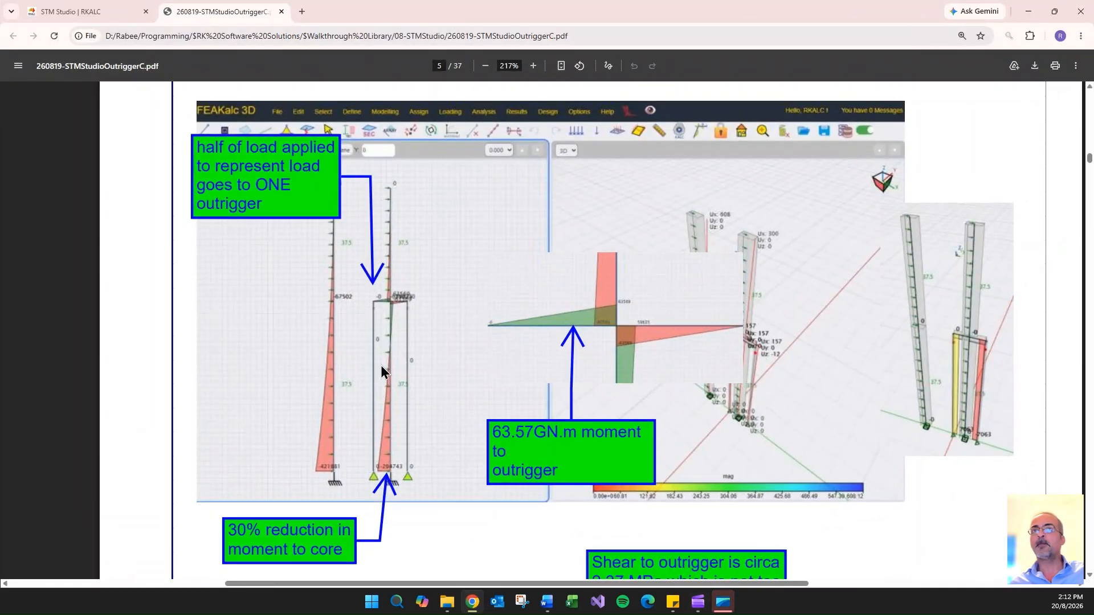
{"action": "left_click", "coordinate": [91, 15]}
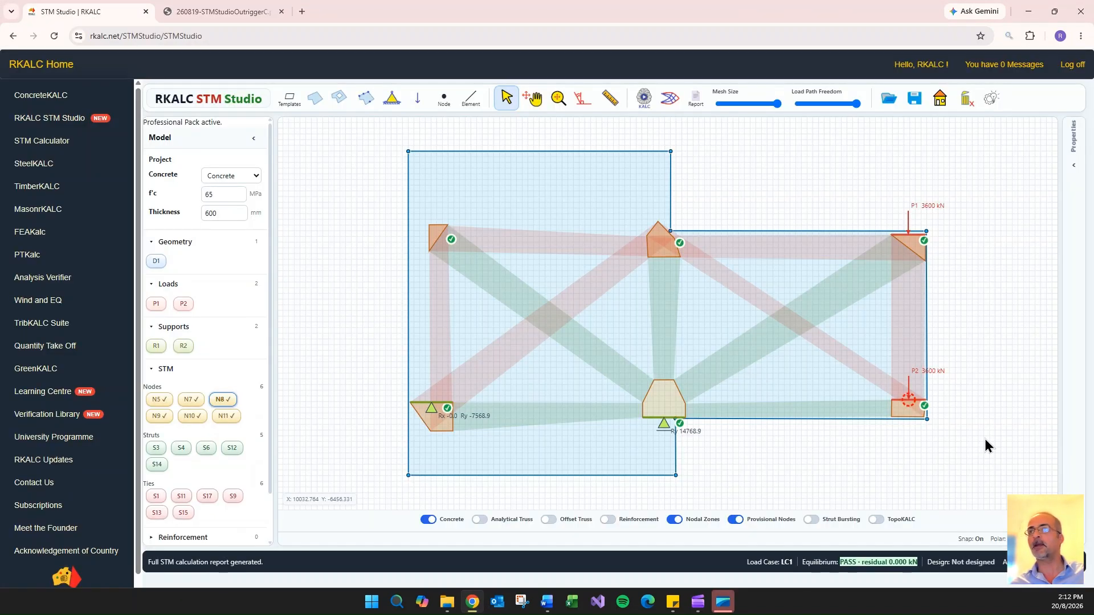
{"action": "left_click", "coordinate": [696, 101]}
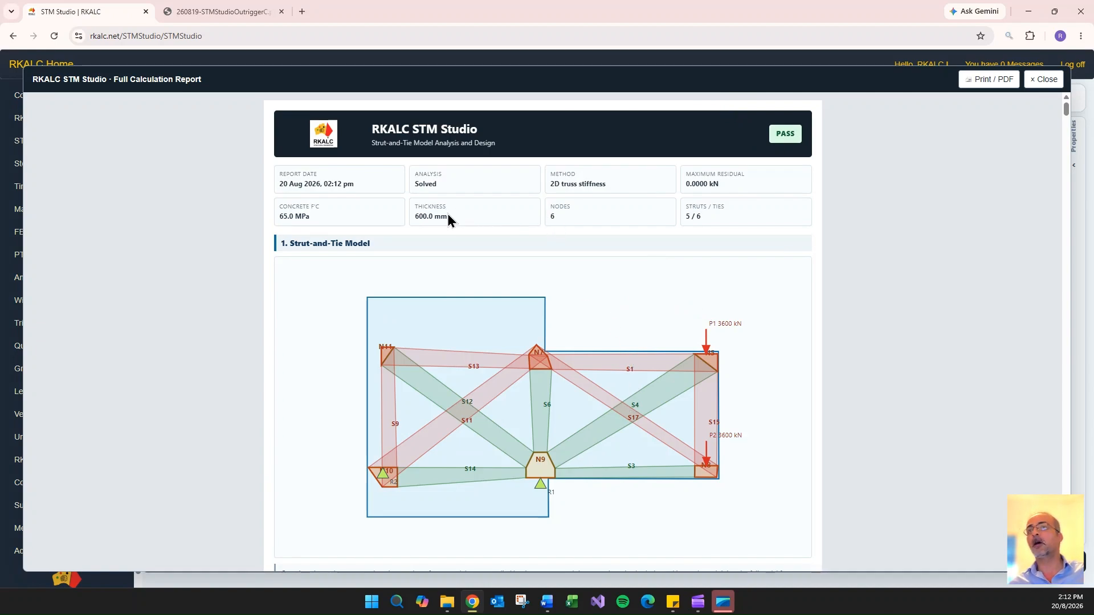
- Review the report's analysis basis, design summary tables and detailed strut, bursting reinforcement and tie calculations
{"action": "scroll", "coordinate": [743, 264], "scroll_direction": "down", "scroll_amount": 7}
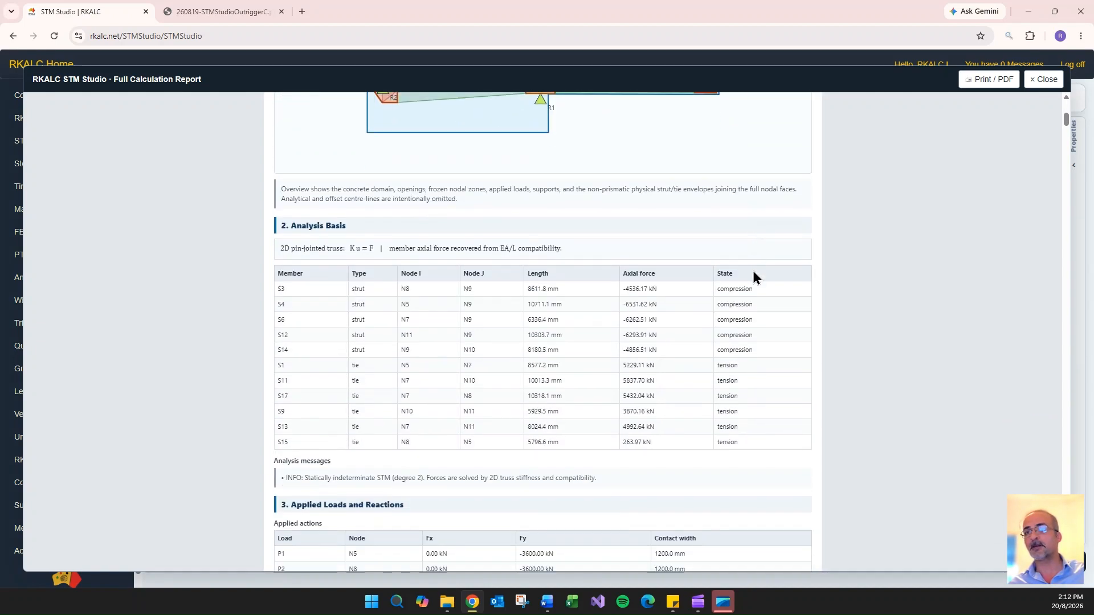
{"action": "scroll", "coordinate": [753, 273], "scroll_direction": "down", "scroll_amount": 11}
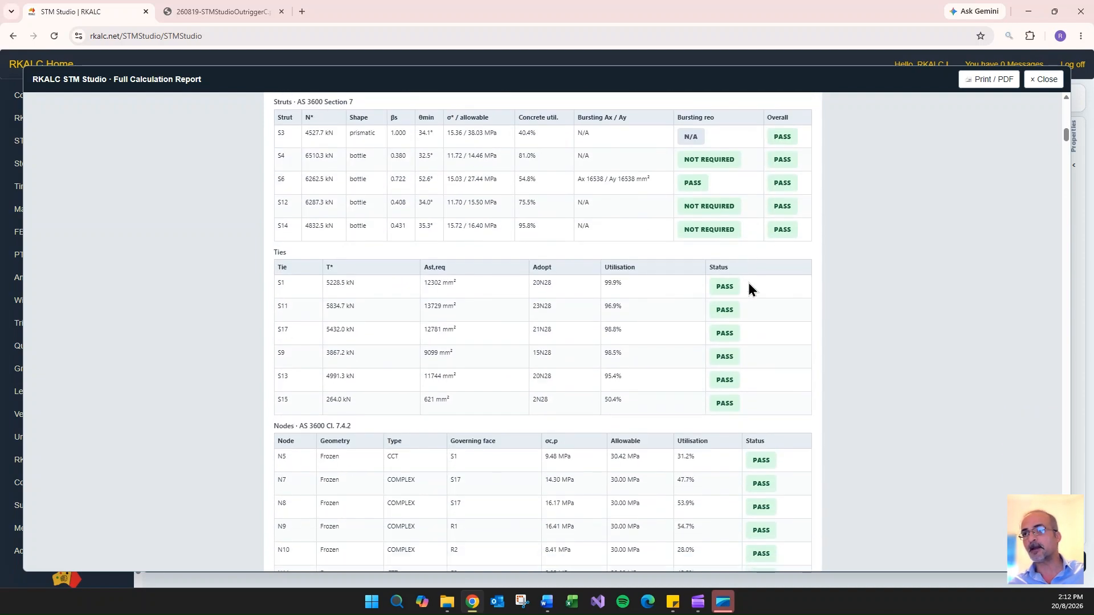
{"action": "scroll", "coordinate": [749, 283], "scroll_direction": "down", "scroll_amount": 20}
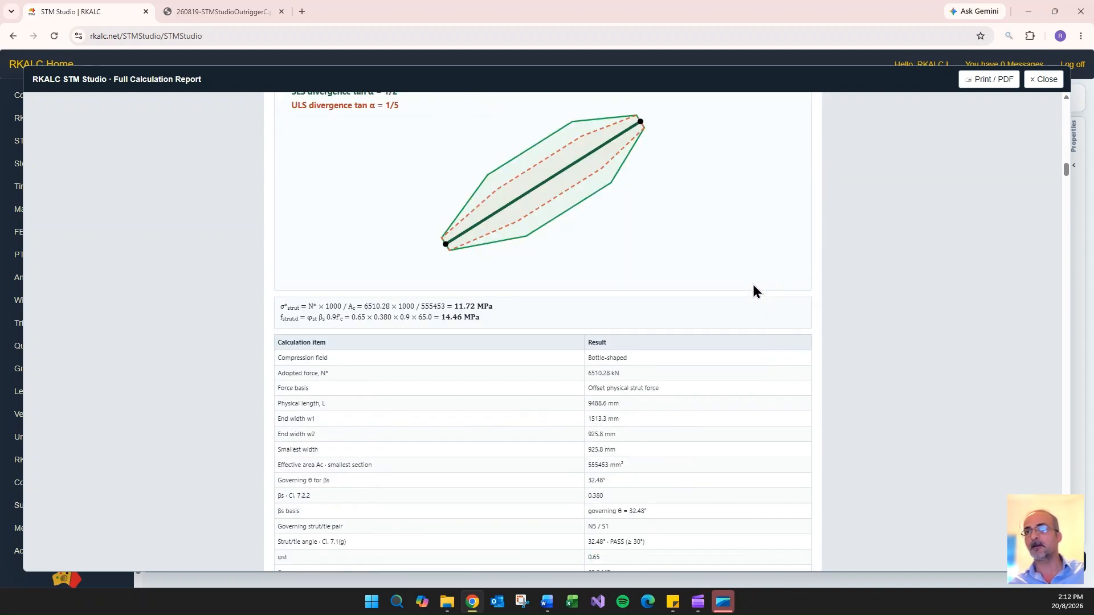
{"action": "scroll", "coordinate": [753, 291], "scroll_direction": "down", "scroll_amount": 20}
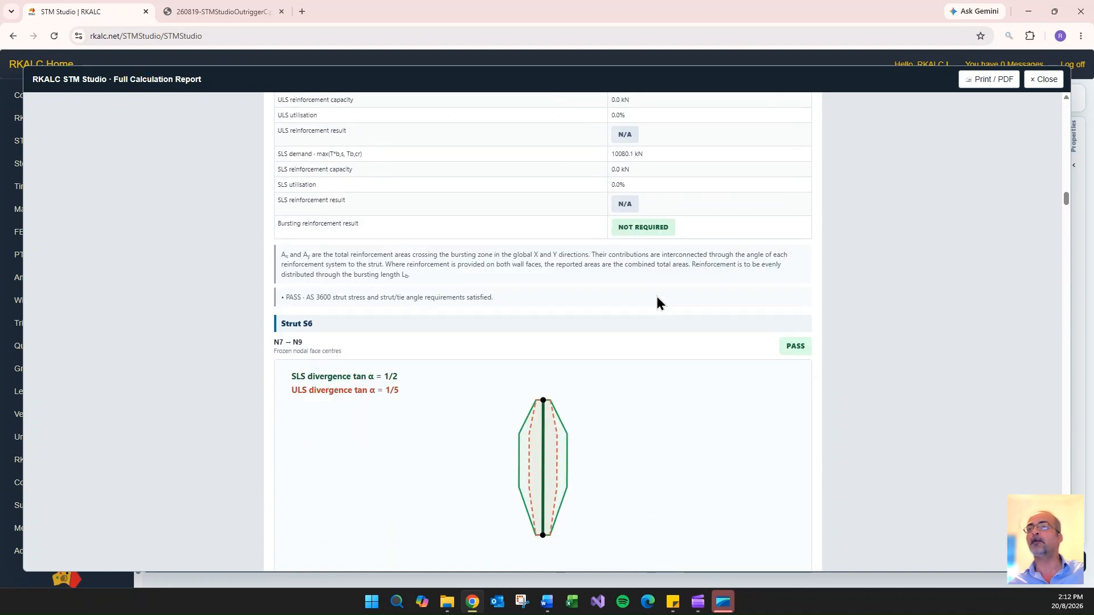
{"action": "scroll", "coordinate": [656, 297], "scroll_direction": "down", "scroll_amount": 15}
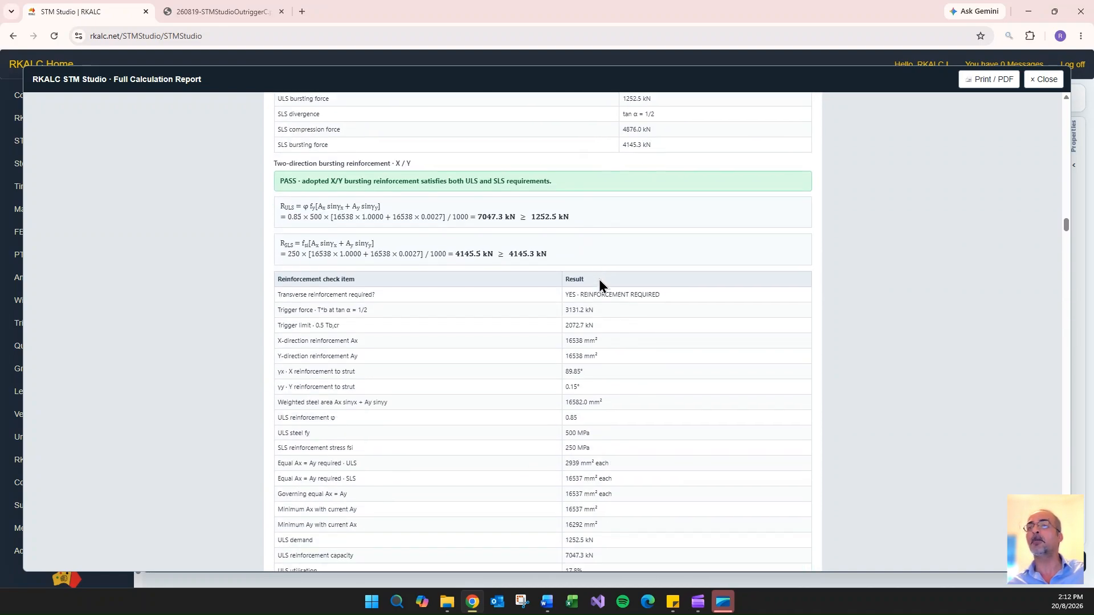
{"action": "scroll", "coordinate": [600, 279], "scroll_direction": "down", "scroll_amount": 10}
{"action": "scroll", "coordinate": [599, 277], "scroll_direction": "down", "scroll_amount": 15}
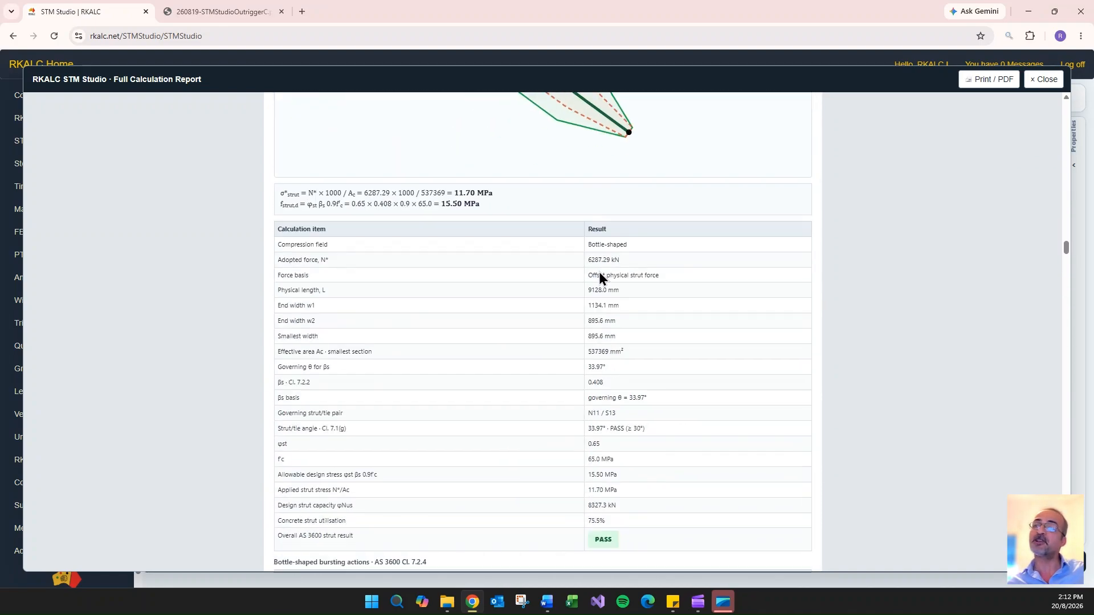
{"action": "scroll", "coordinate": [609, 282], "scroll_direction": "down", "scroll_amount": 15}
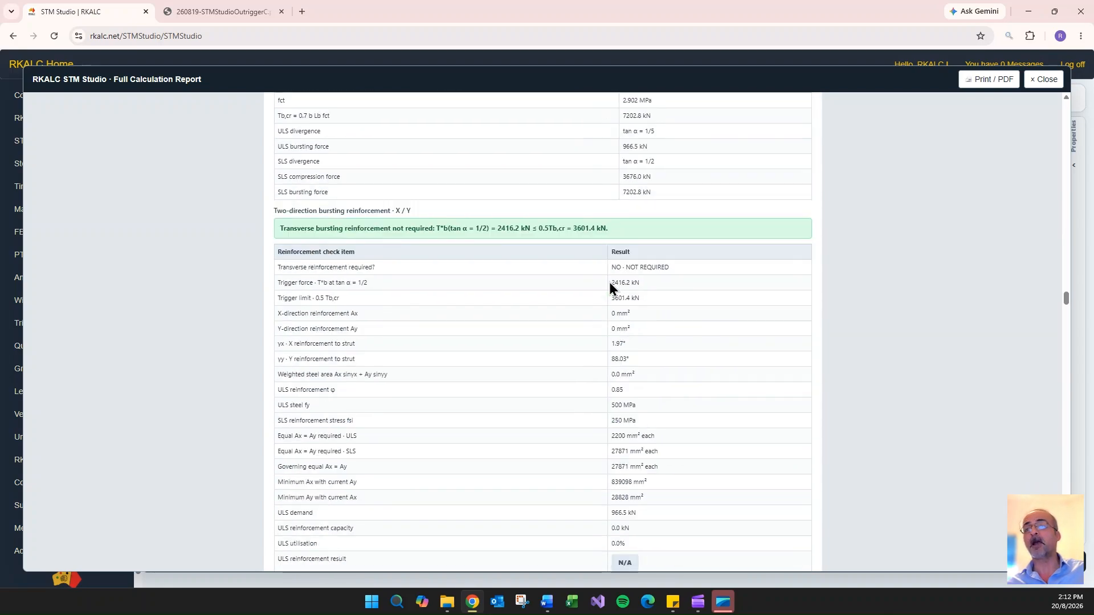
{"action": "scroll", "coordinate": [623, 180], "scroll_direction": "down", "scroll_amount": 2}
{"action": "scroll", "coordinate": [624, 243], "scroll_direction": "down", "scroll_amount": 12}
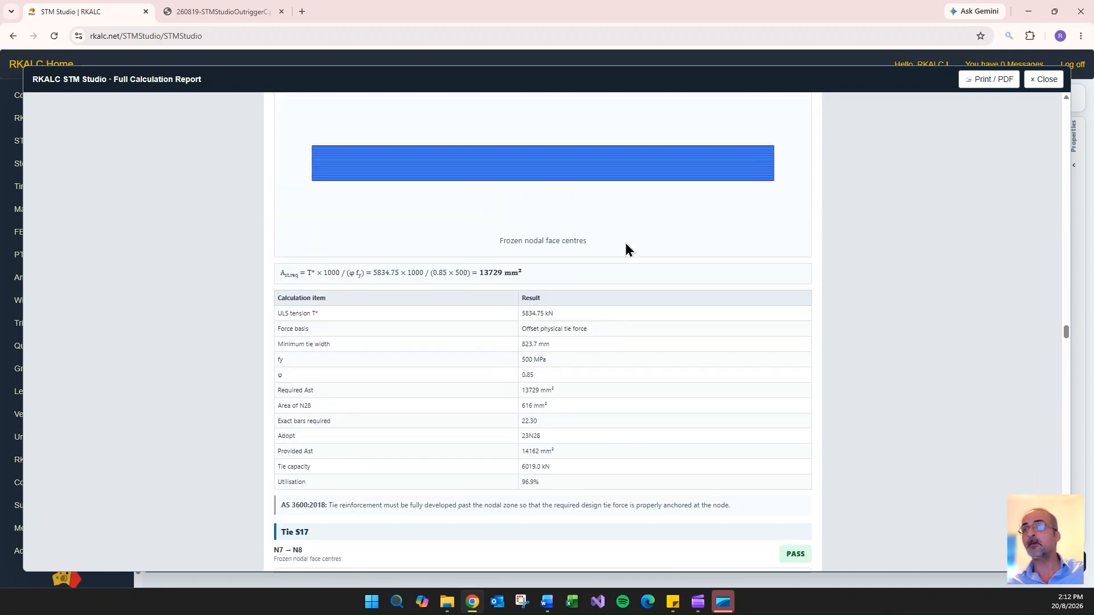
{"action": "scroll", "coordinate": [632, 364], "scroll_direction": "down", "scroll_amount": 18}
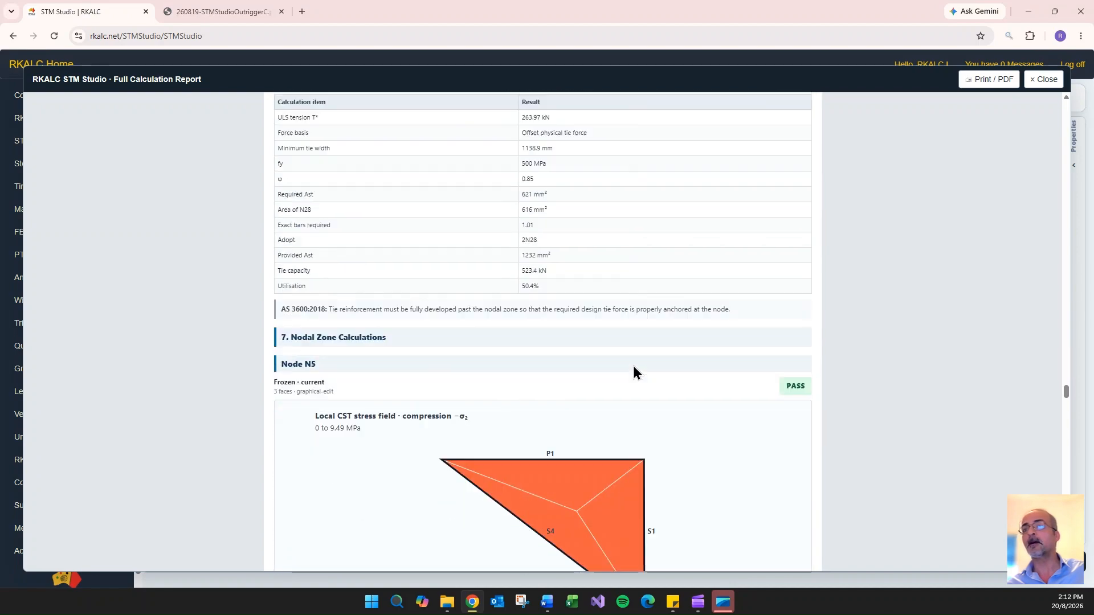
- Review the report's nodal zone calculations from Node N5 onward, through to the calculation notes
{"action": "scroll", "coordinate": [570, 331], "scroll_direction": "up", "scroll_amount": 4}
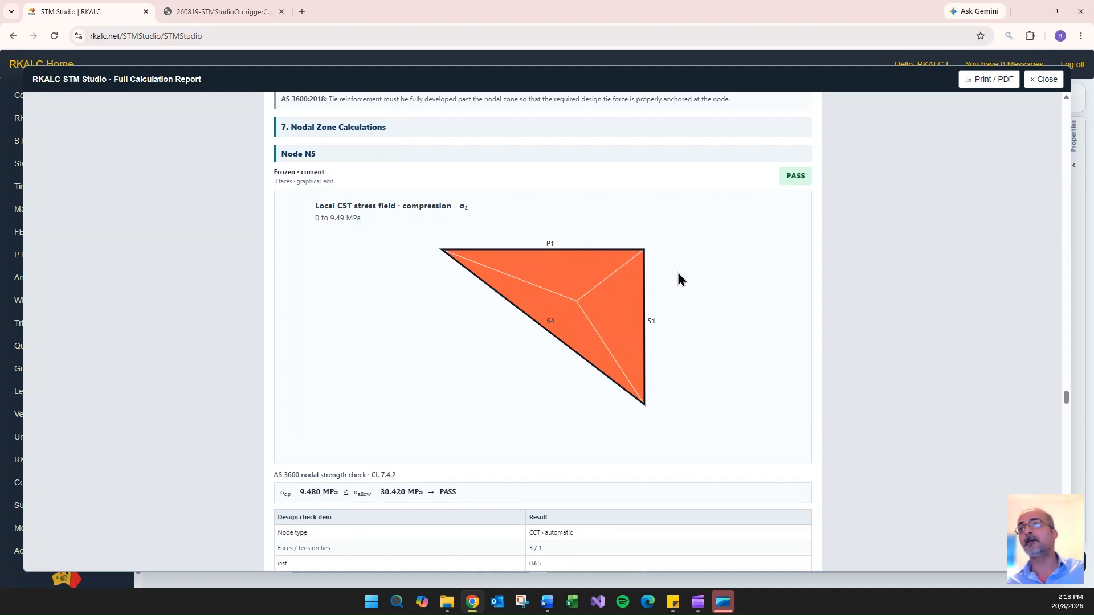
{"action": "scroll", "coordinate": [678, 279], "scroll_direction": "down", "scroll_amount": 20}
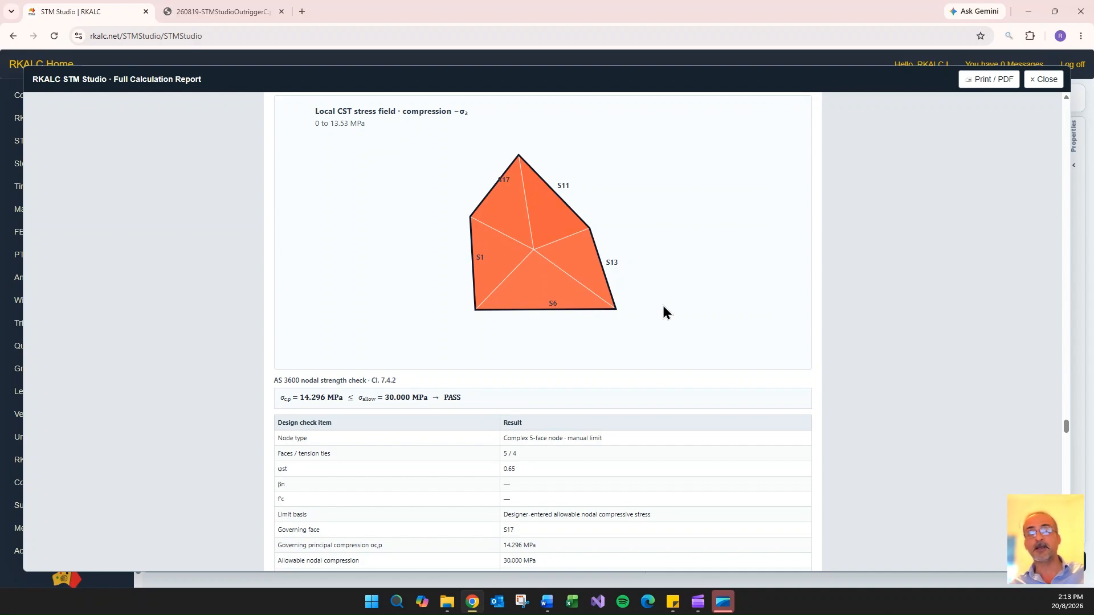
{"action": "scroll", "coordinate": [664, 306], "scroll_direction": "down", "scroll_amount": 15}
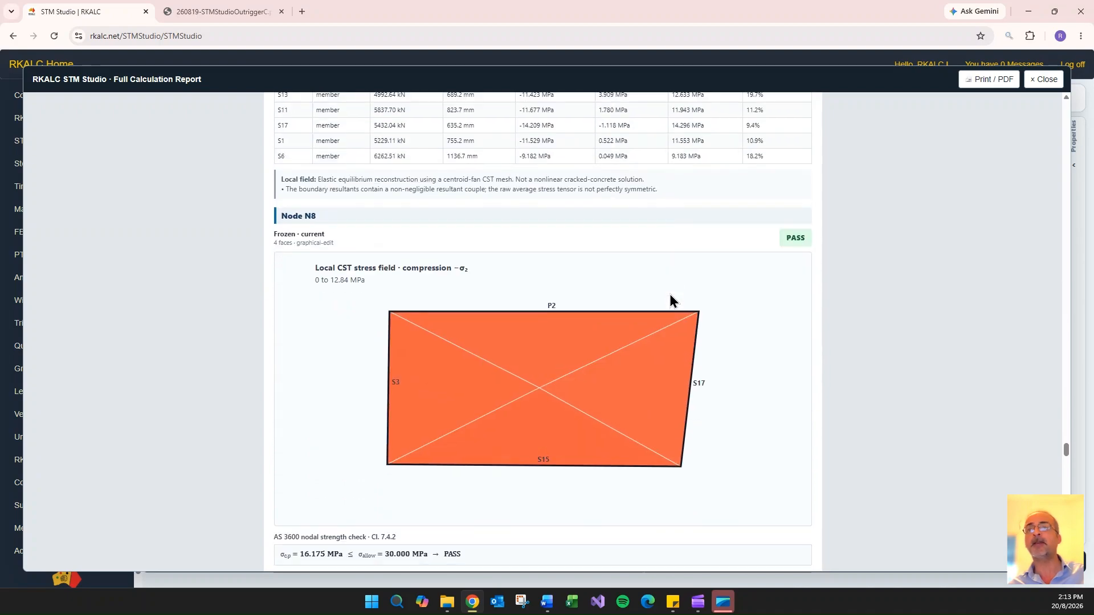
{"action": "scroll", "coordinate": [669, 294], "scroll_direction": "down", "scroll_amount": 20}
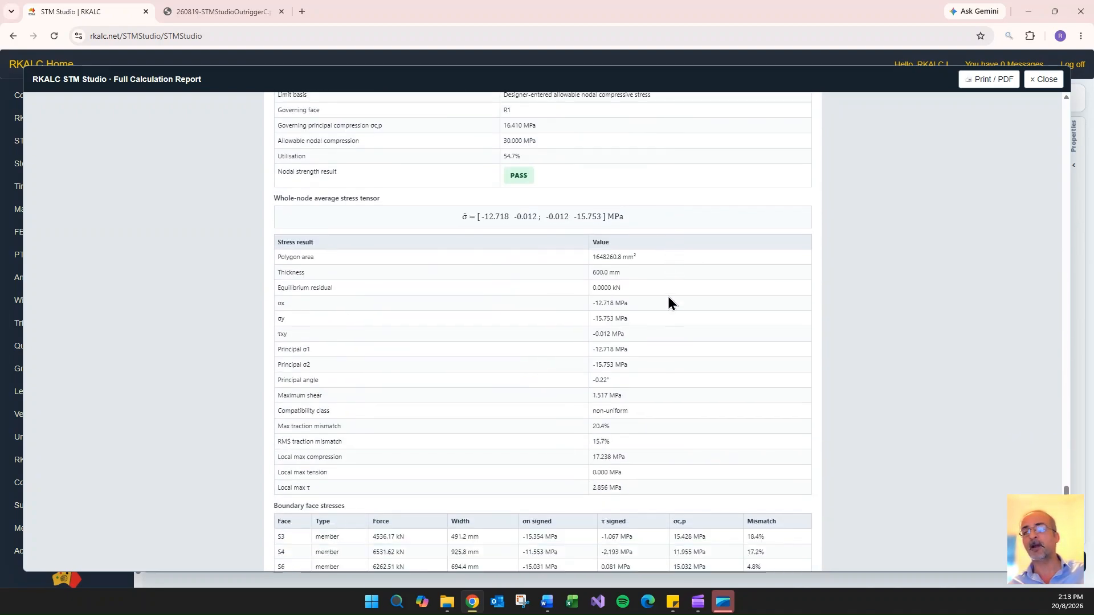
{"action": "scroll", "coordinate": [668, 303], "scroll_direction": "down", "scroll_amount": 20}
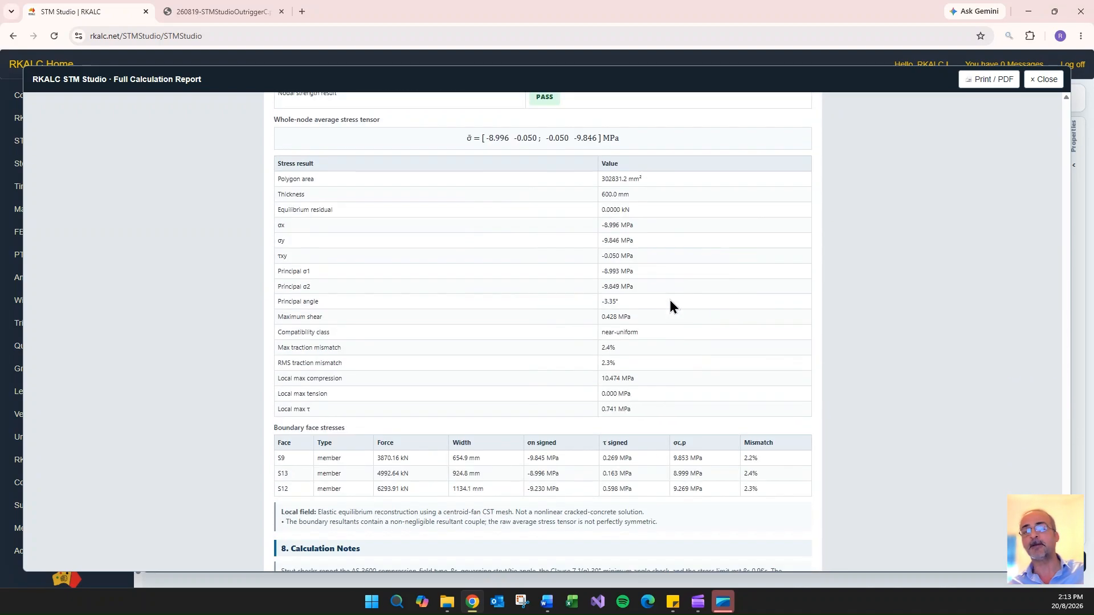
{"action": "scroll", "coordinate": [672, 302], "scroll_direction": "down", "scroll_amount": 5}
- Close the calculation report and clear the current strut-and-tie model
{"action": "left_click", "coordinate": [1043, 79]}
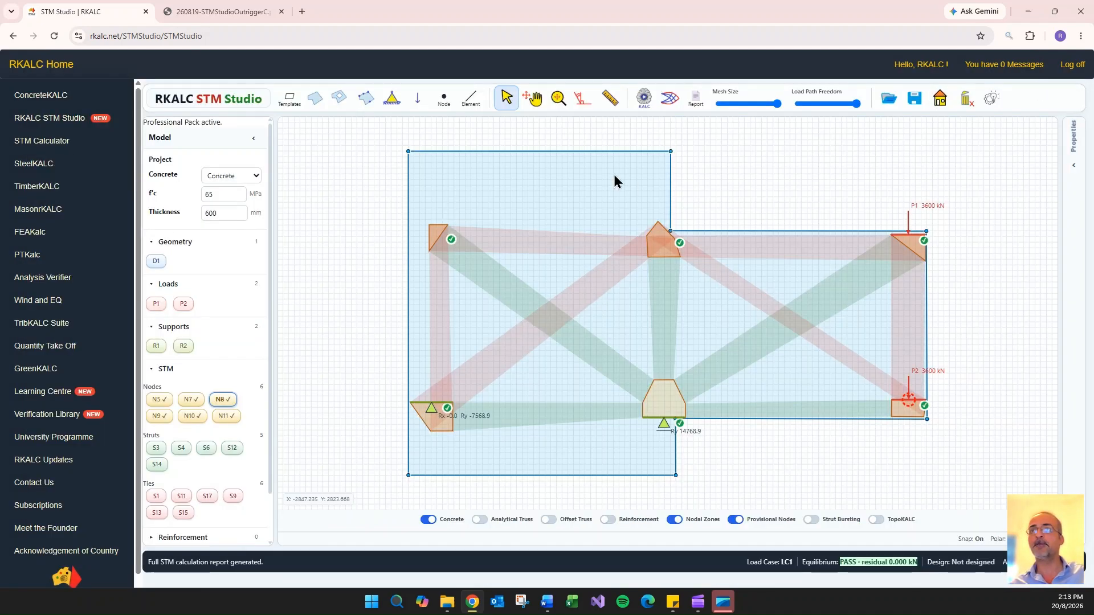
{"action": "left_click", "coordinate": [967, 100]}
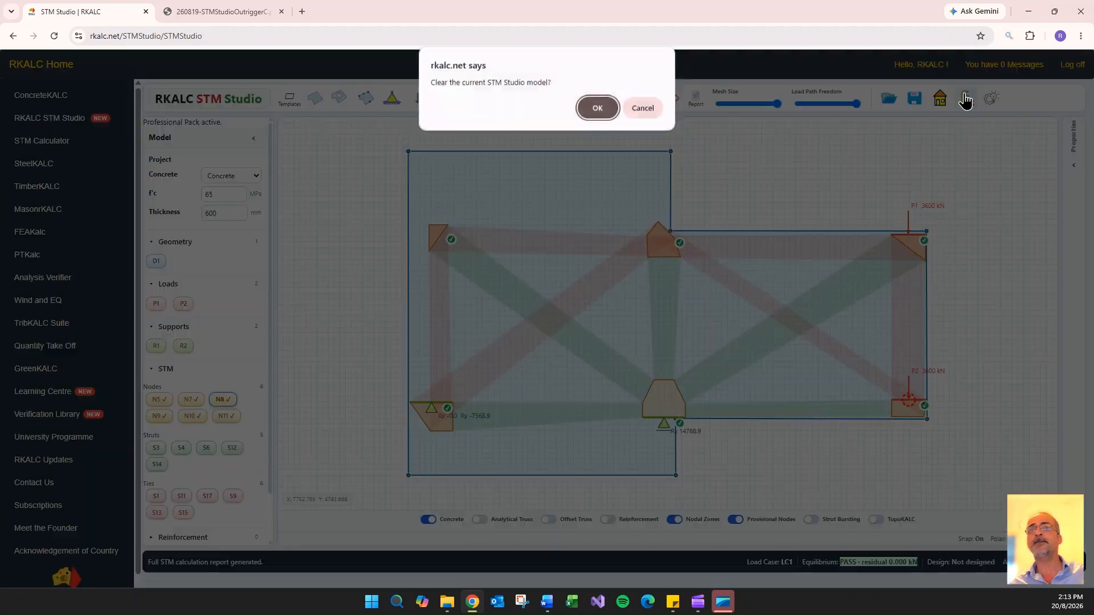
{"action": "left_click", "coordinate": [595, 108]}
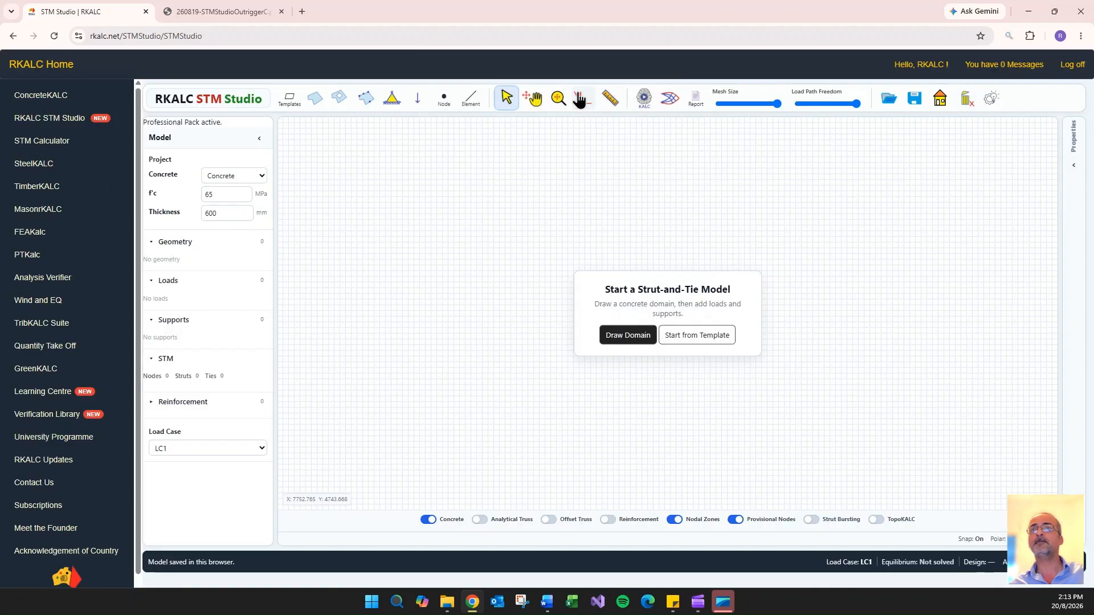
- Draw a stepped concrete domain with polar tracking, its core about 8970 mm wide and its outrigger arm about 5950 mm deep
{"action": "left_click", "coordinate": [316, 102]}
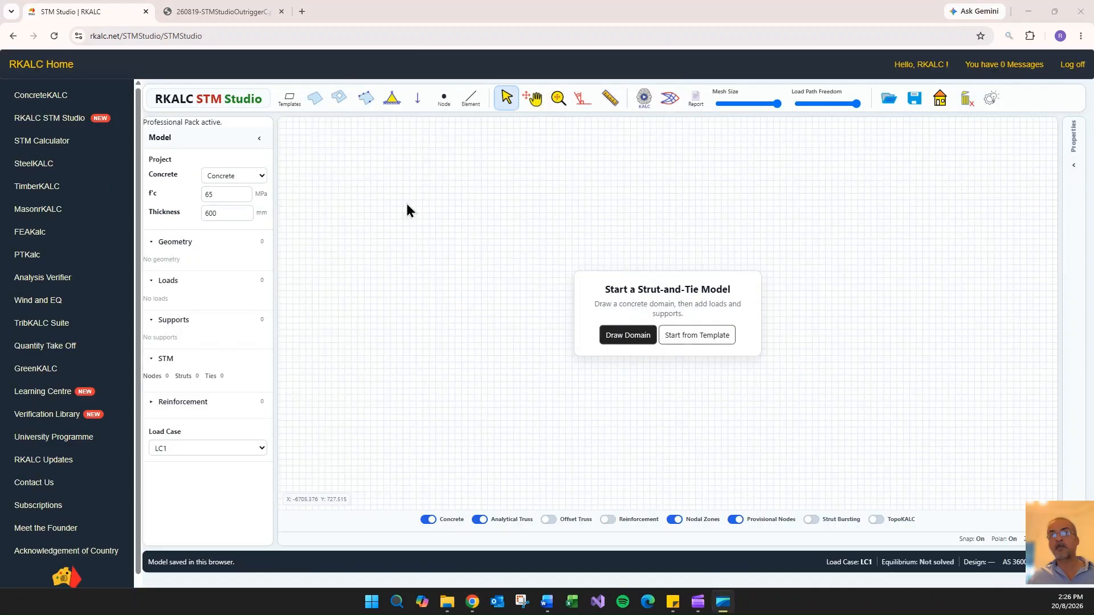
{"action": "left_click", "coordinate": [317, 102]}
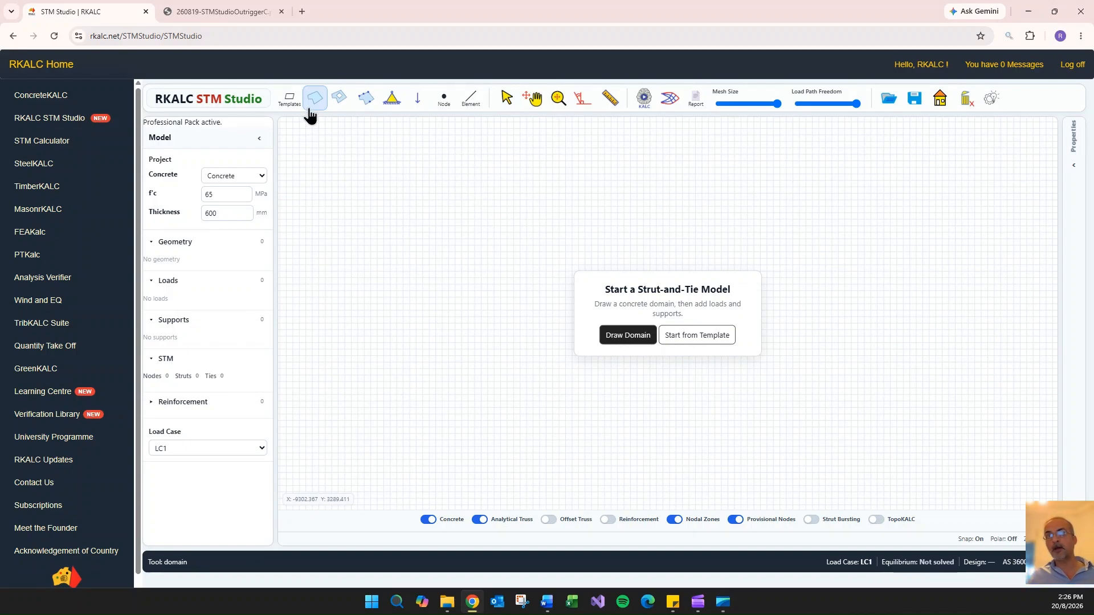
{"action": "left_click", "coordinate": [406, 173]}
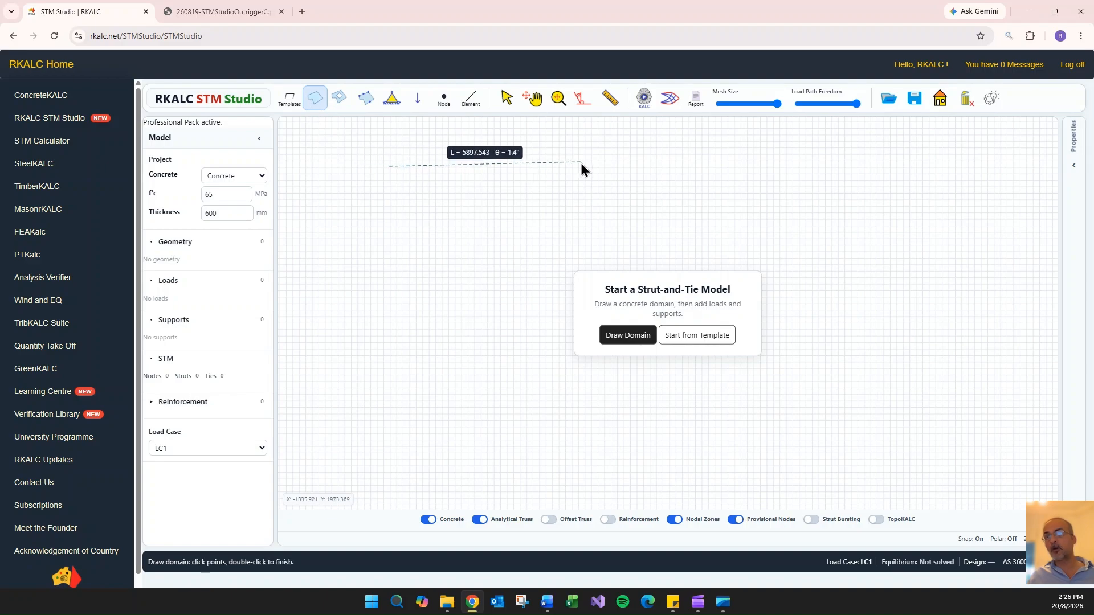
{"action": "key", "text": "F10"}
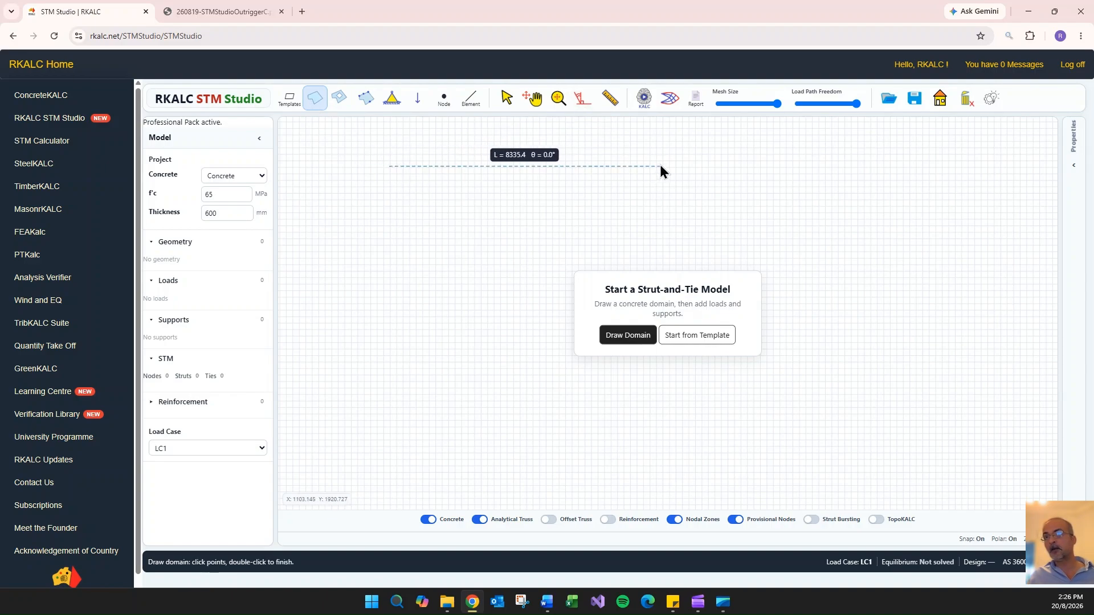
{"action": "left_click", "coordinate": [682, 167]}
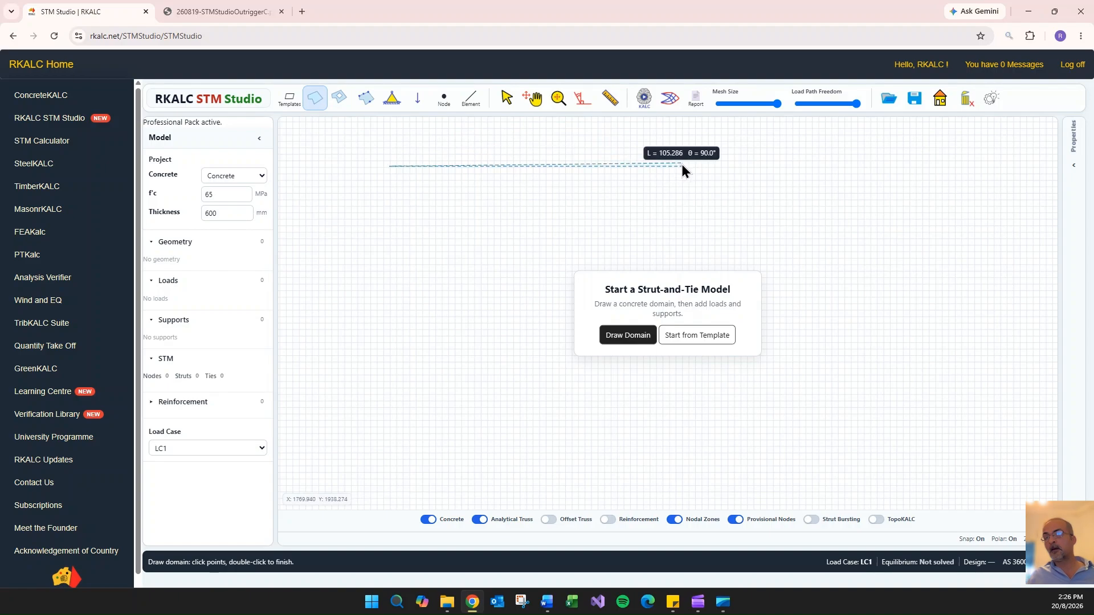
{"action": "left_click", "coordinate": [681, 245]}
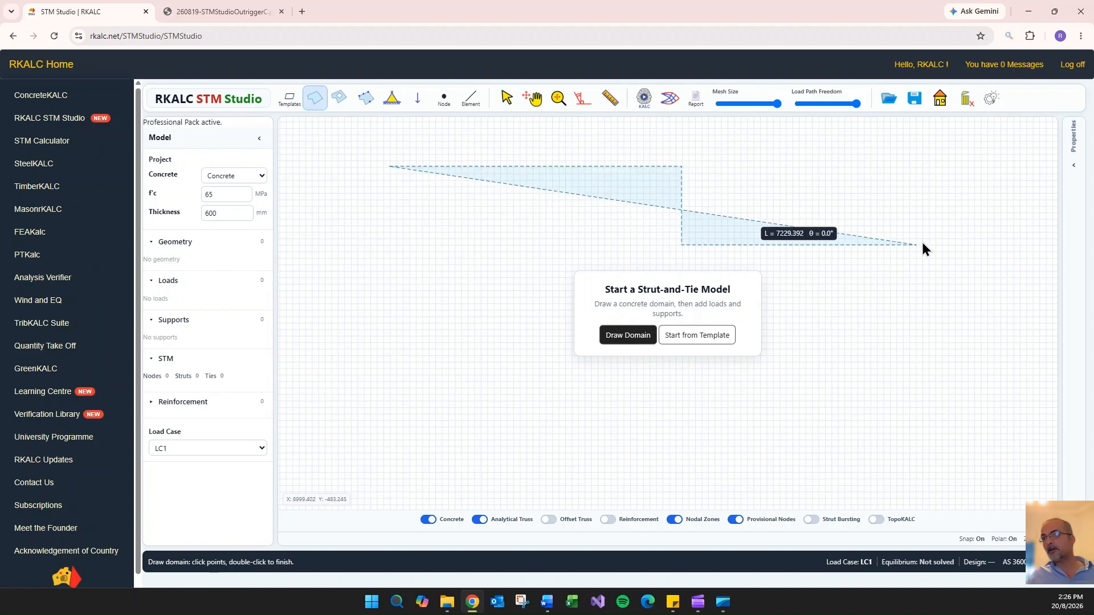
{"action": "left_click", "coordinate": [974, 245]}
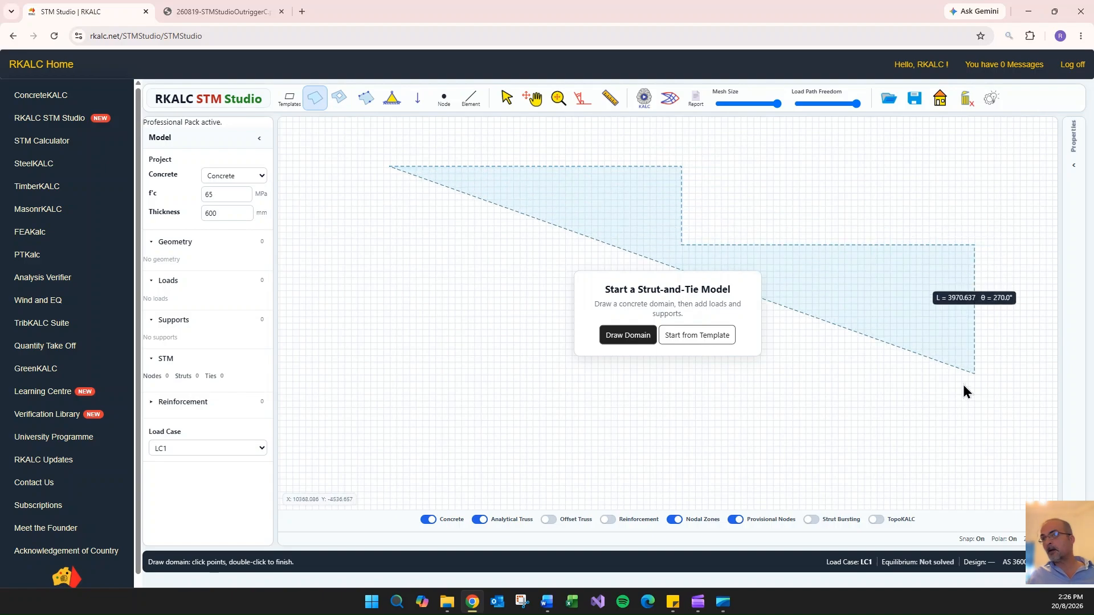
{"action": "left_click", "coordinate": [976, 437]}
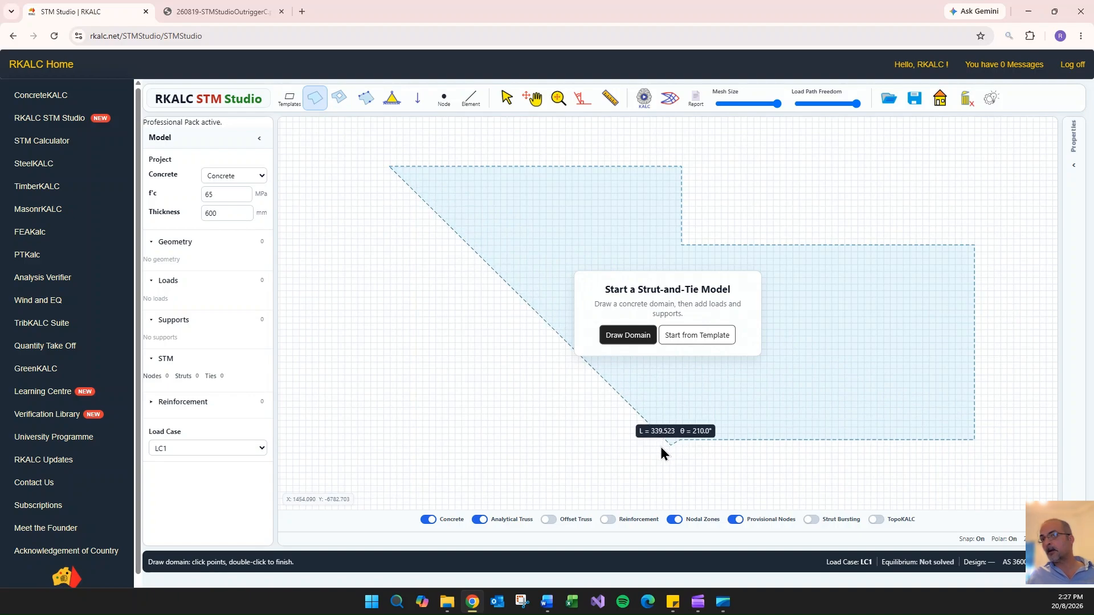
{"action": "left_click", "coordinate": [680, 439]}
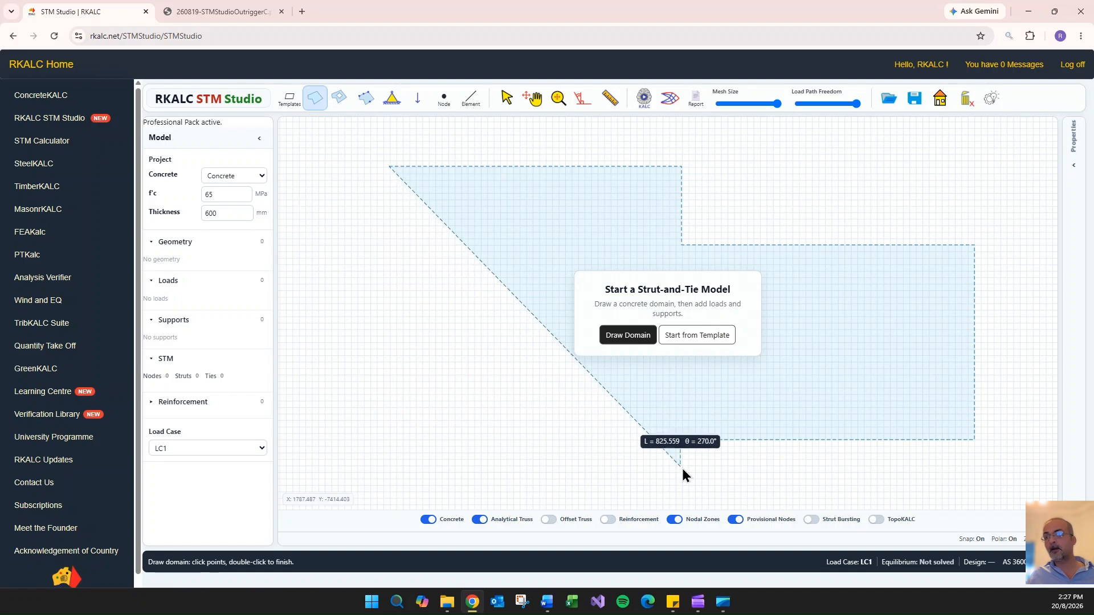
{"action": "left_click", "coordinate": [681, 469]}
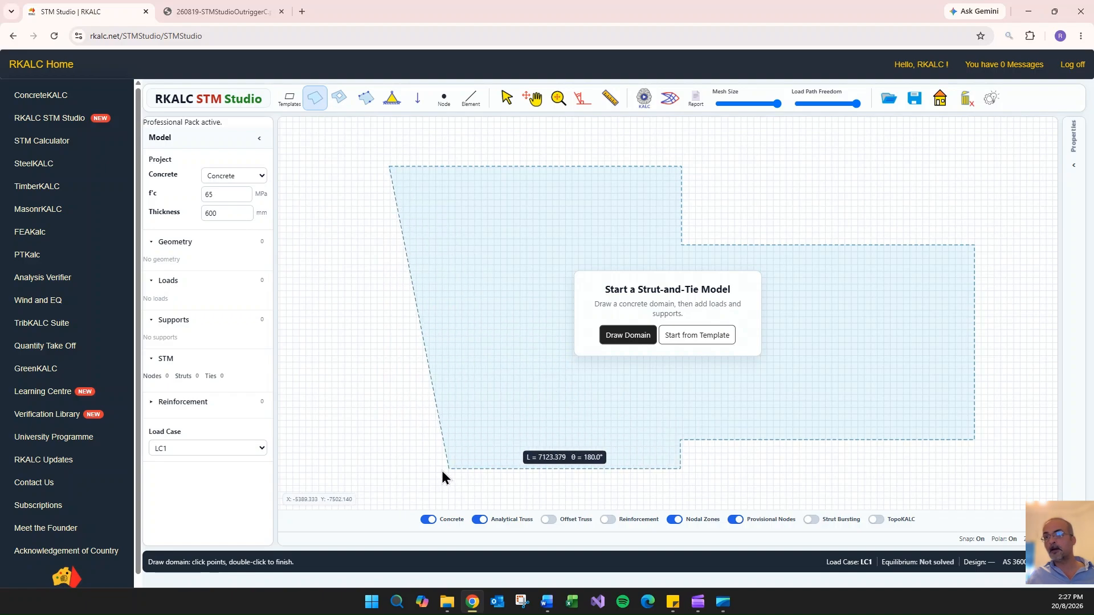
{"action": "double_click", "coordinate": [388, 468]}
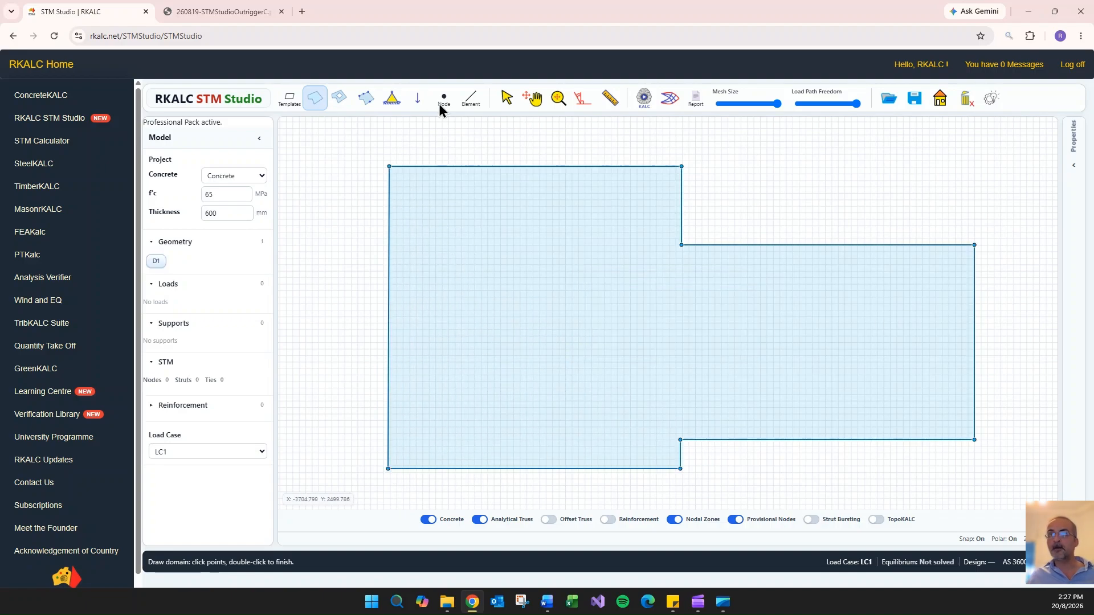
- Apply a point load of Fx 0 and Fy -3600 kN near the tip of the outrigger's top edge, with 1200 mm contact length
{"action": "left_click", "coordinate": [418, 99]}
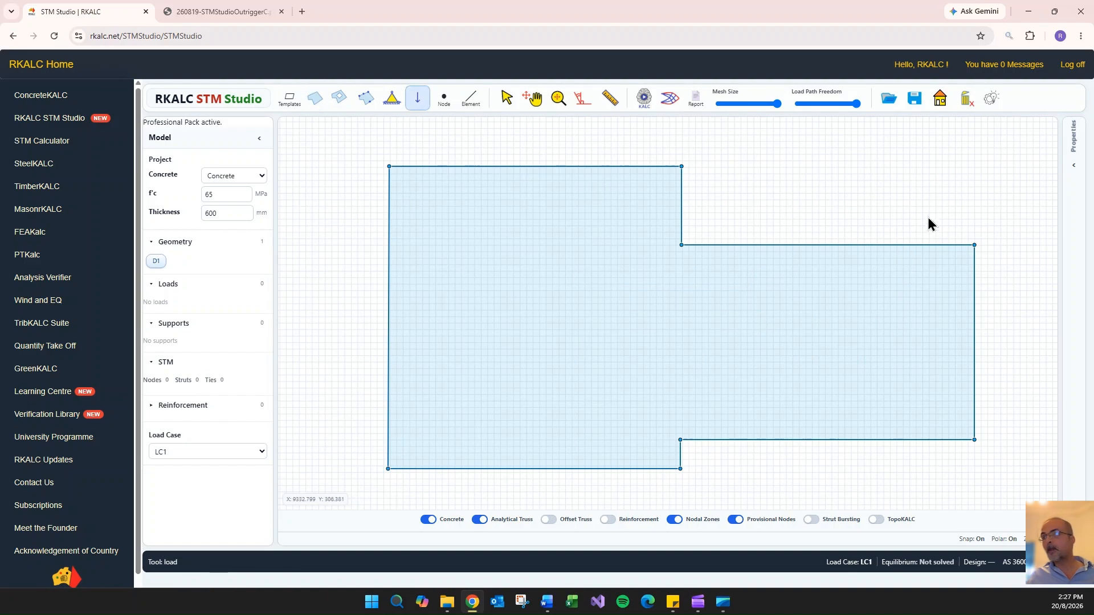
{"action": "left_click", "coordinate": [938, 245]}
{"action": "type", "text": "0"}
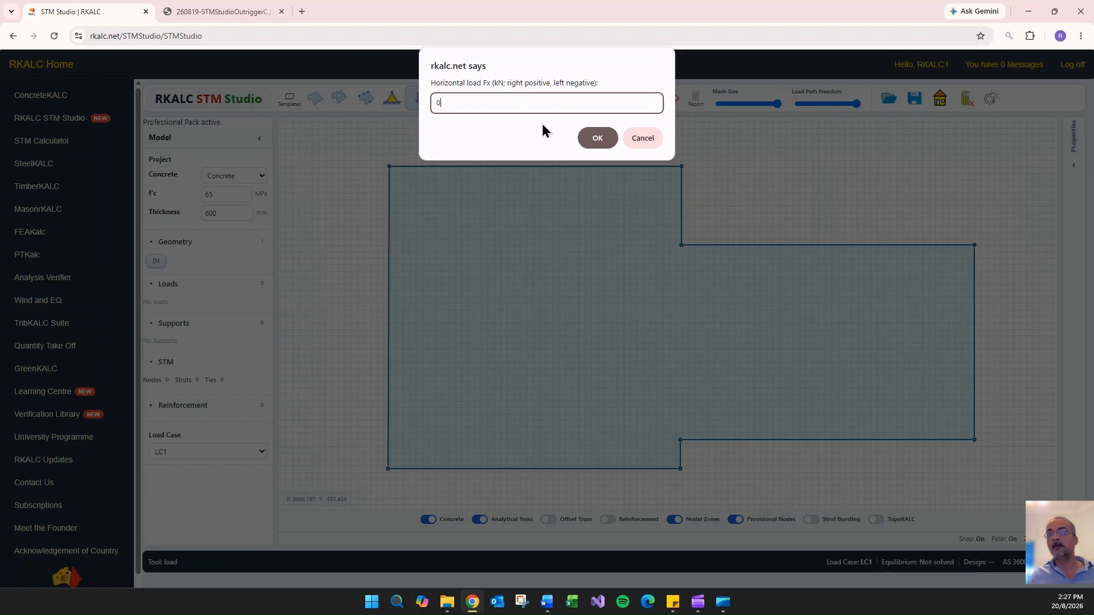
{"action": "key", "text": "Return"}
{"action": "type", "text": "-3600"}
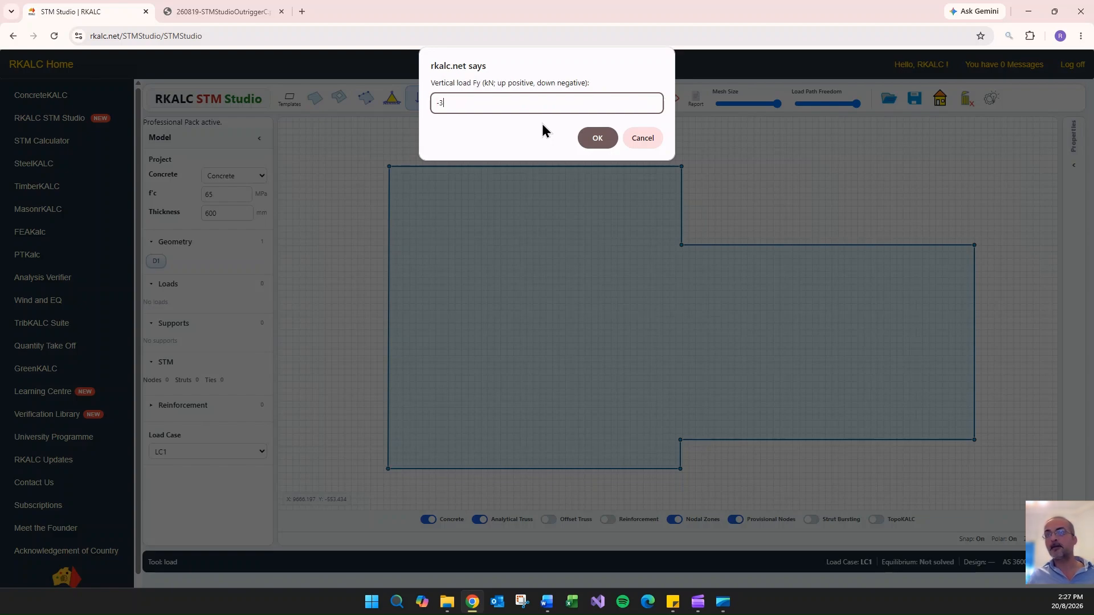
{"action": "left_click", "coordinate": [597, 140]}
{"action": "type", "text": "1200"}
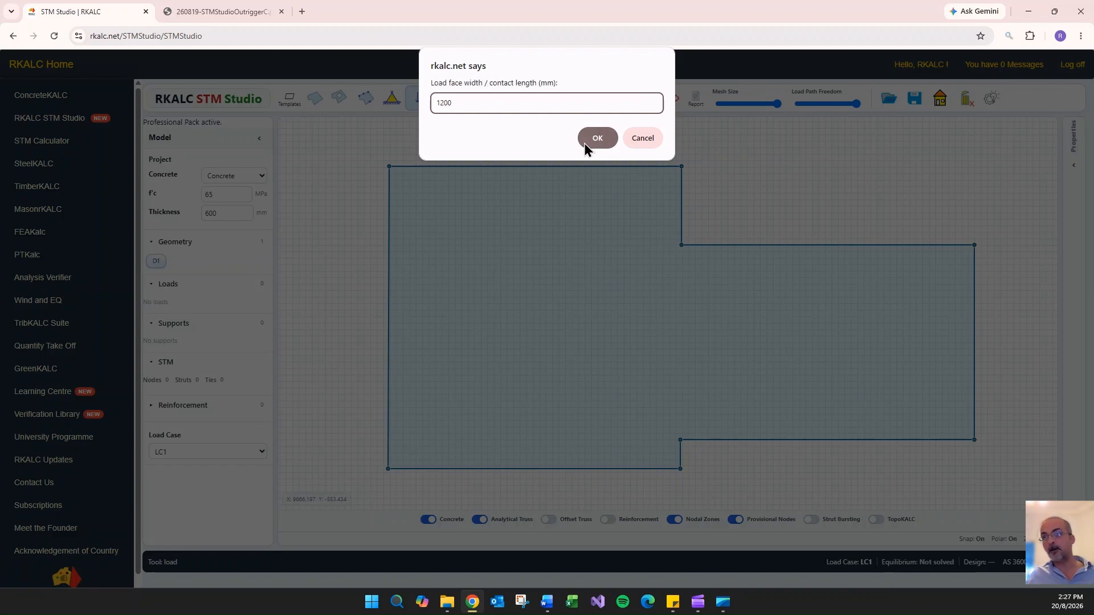
{"action": "left_click", "coordinate": [583, 143]}
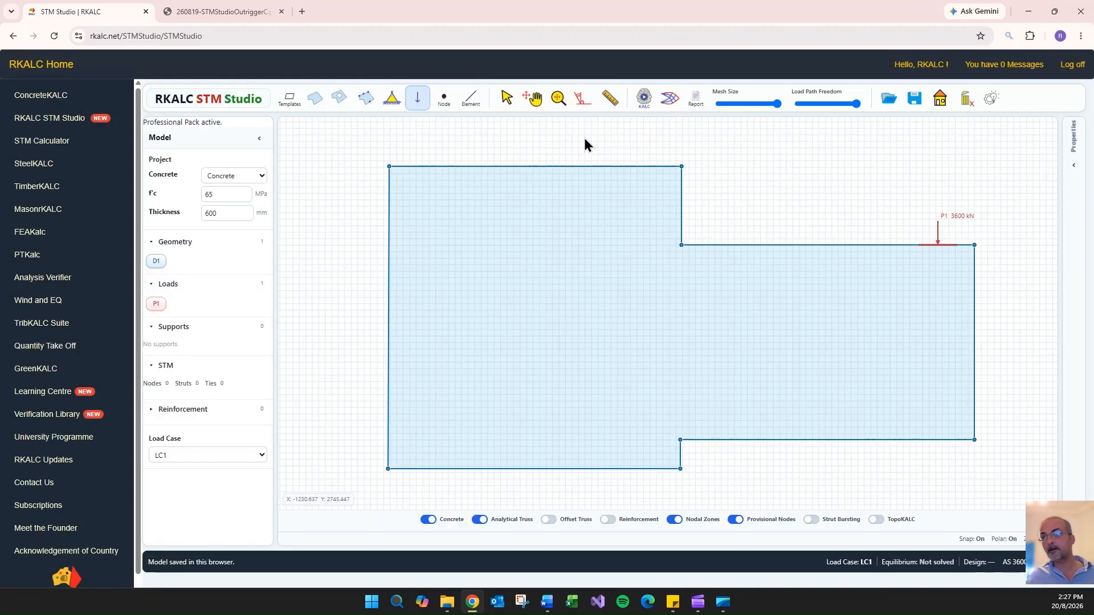
- Apply a second point load of Fx 0 and Fy -3600 kN near the tip of the outrigger's bottom edge, 1200 mm wide
{"action": "left_click", "coordinate": [946, 439]}
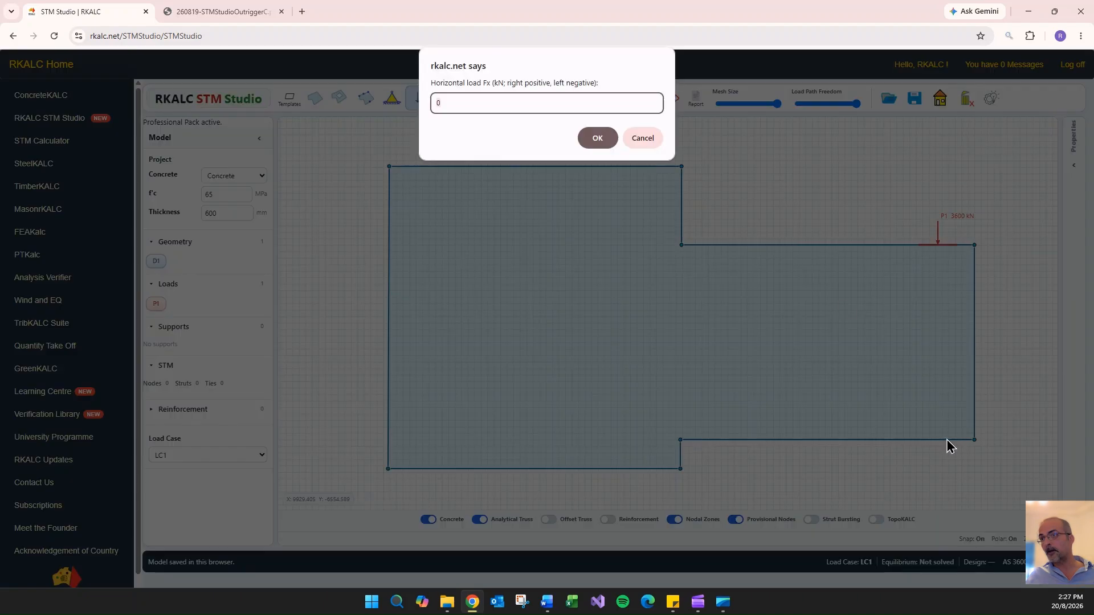
{"action": "key", "text": "Return"}
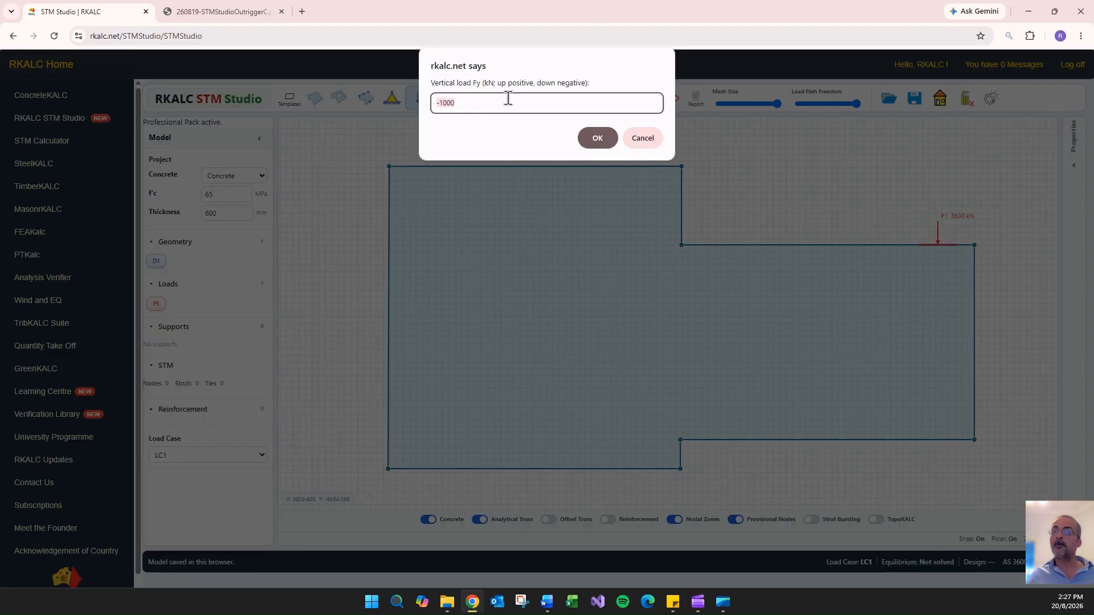
{"action": "type", "text": "-36"}
{"action": "key", "text": "Return"}
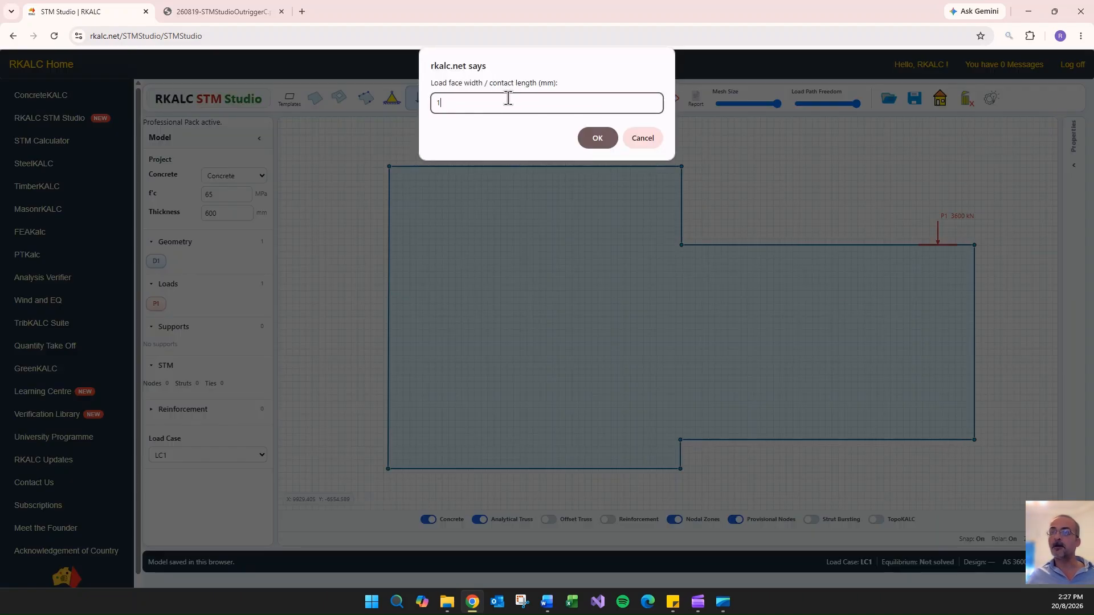
{"action": "type", "text": "1200"}
{"action": "left_click", "coordinate": [598, 139]}
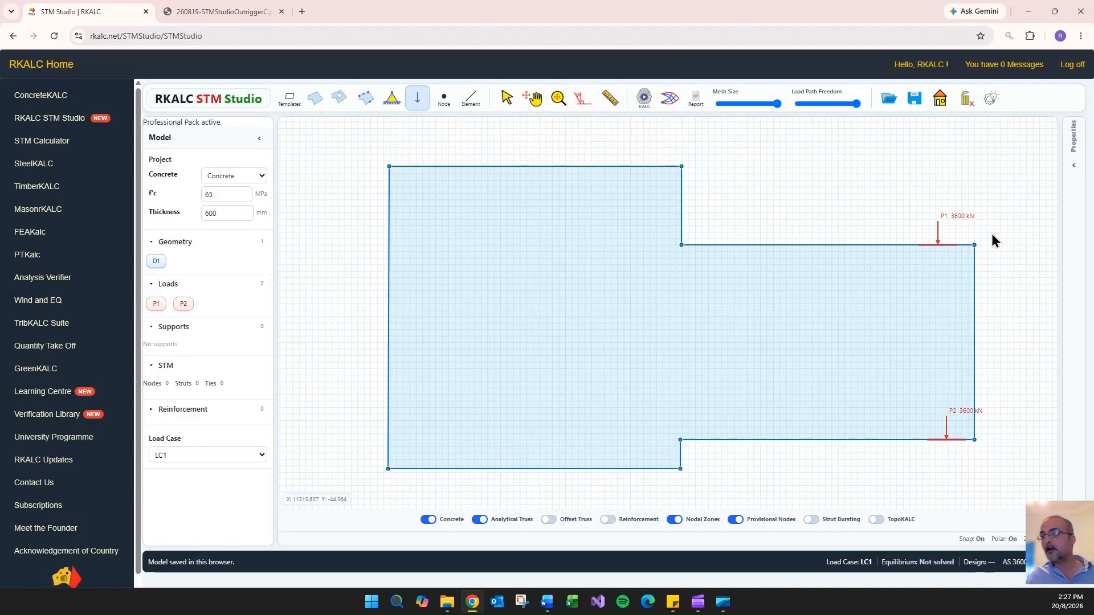
- Place two supports with 1200 mm bearing width on the core's bottom edge, one near each corner
{"action": "left_click", "coordinate": [393, 99]}
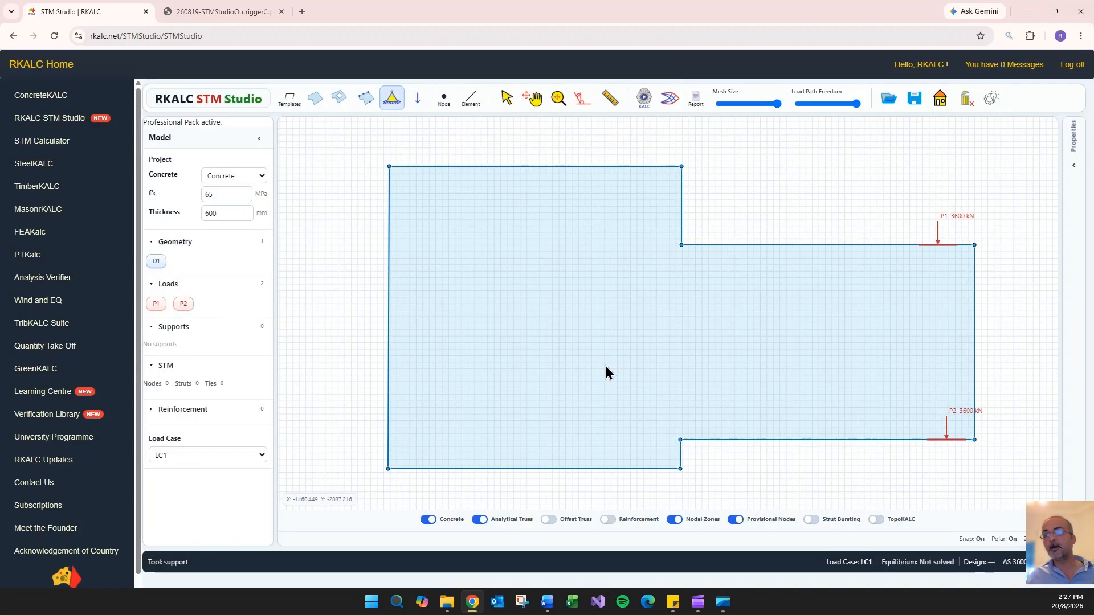
{"action": "left_click", "coordinate": [648, 470]}
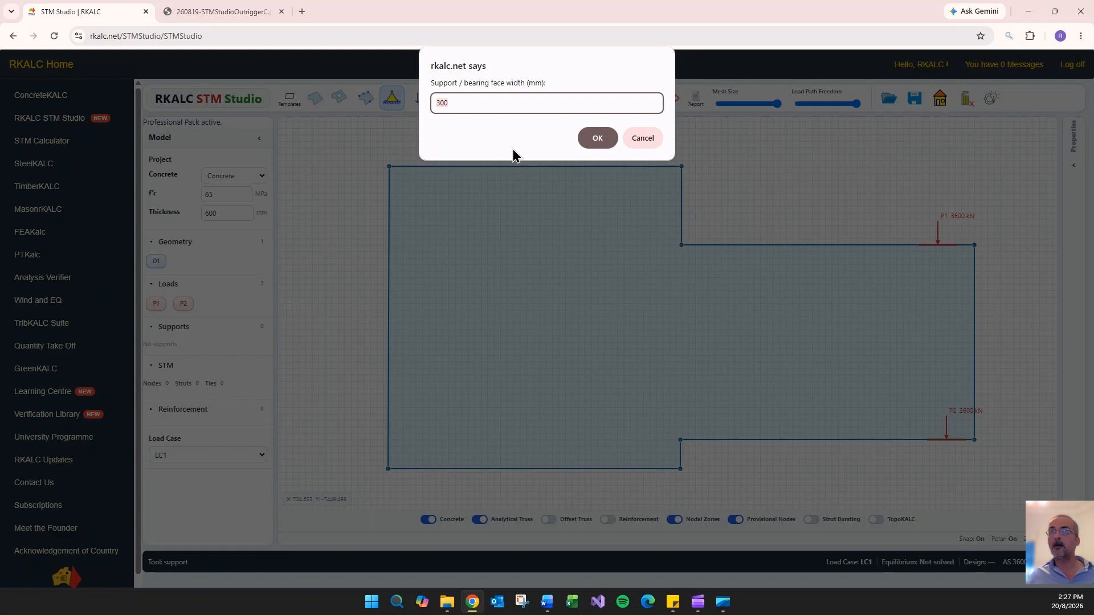
{"action": "type", "text": "1200"}
{"action": "key", "text": "Return"}
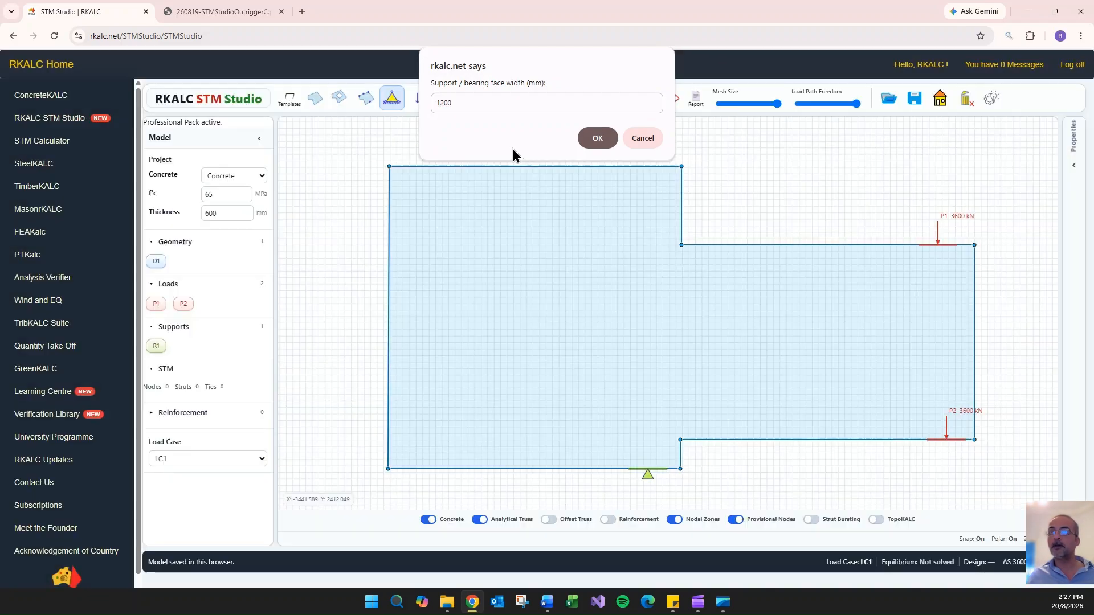
{"action": "left_click", "coordinate": [421, 470]}
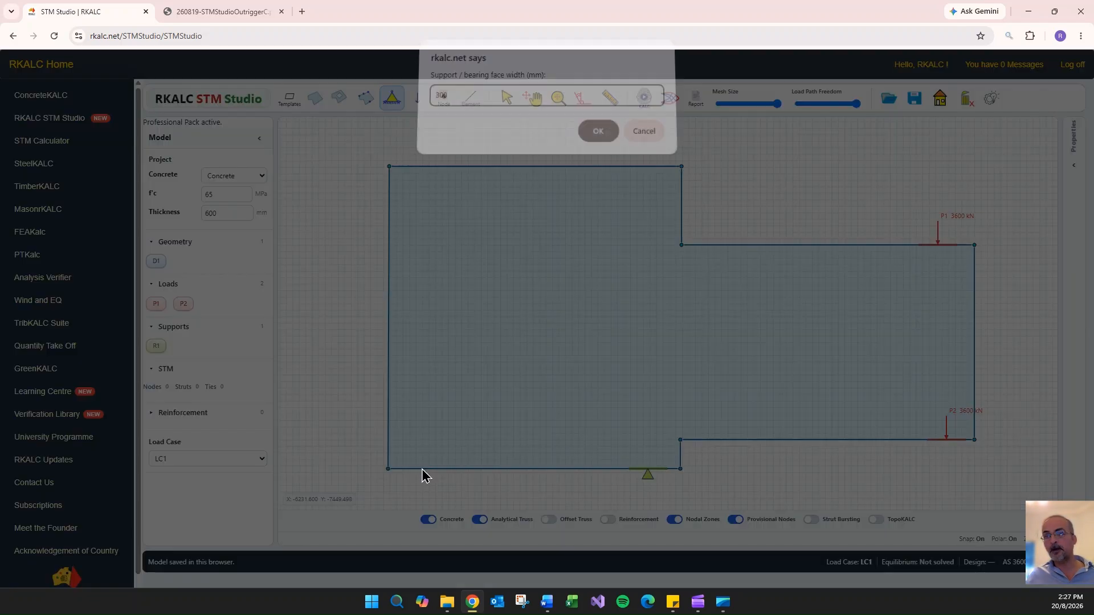
{"action": "type", "text": "1200"}
{"action": "key", "text": "Return"}
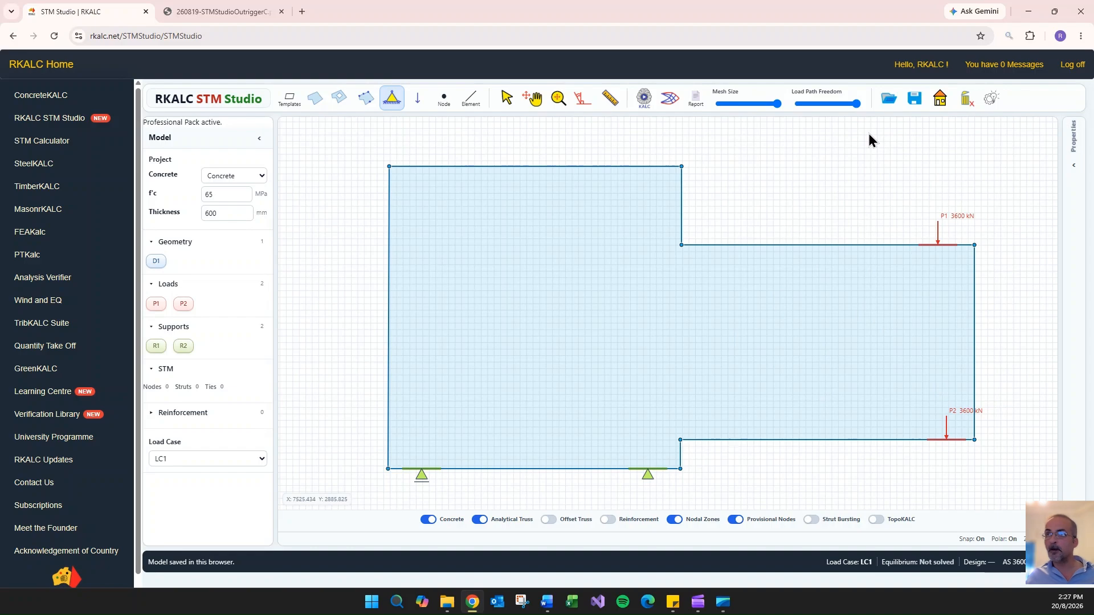
- Generate the TopoKALC load paths and place six STM nodes: at both loads, above both supports, and at two upper core positions level with the outrigger top
{"action": "left_click", "coordinate": [670, 106]}
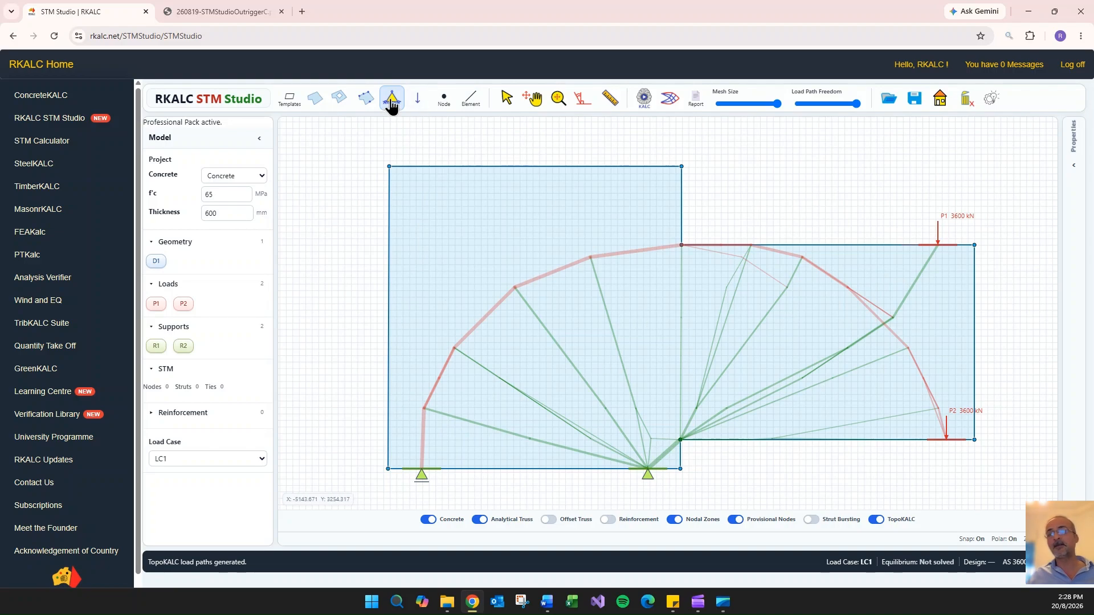
{"action": "left_click", "coordinate": [444, 100]}
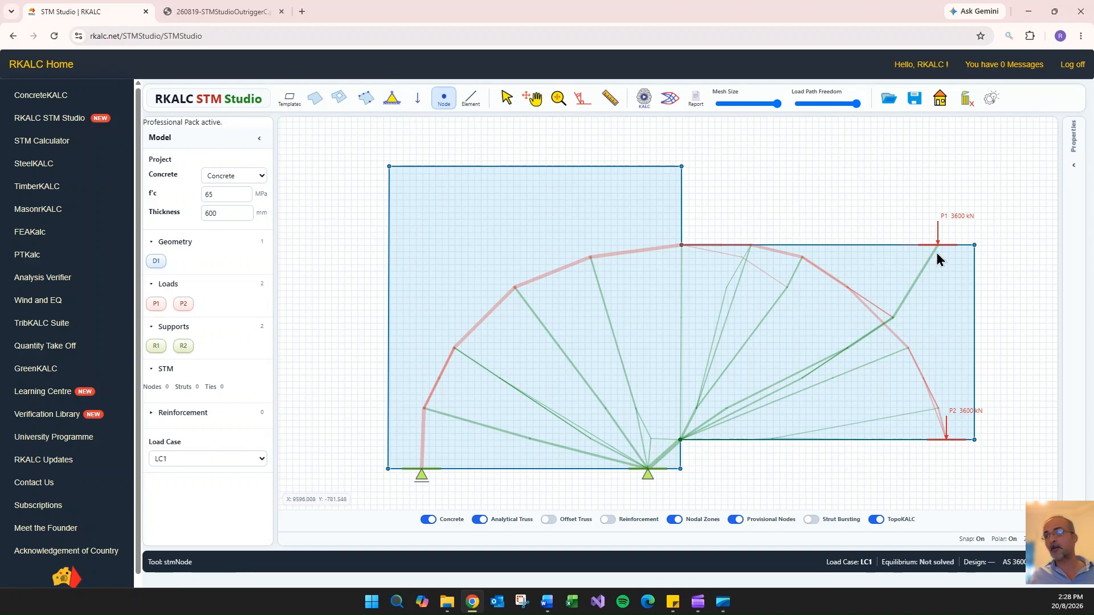
{"action": "left_click", "coordinate": [937, 255]}
{"action": "left_click", "coordinate": [946, 440]}
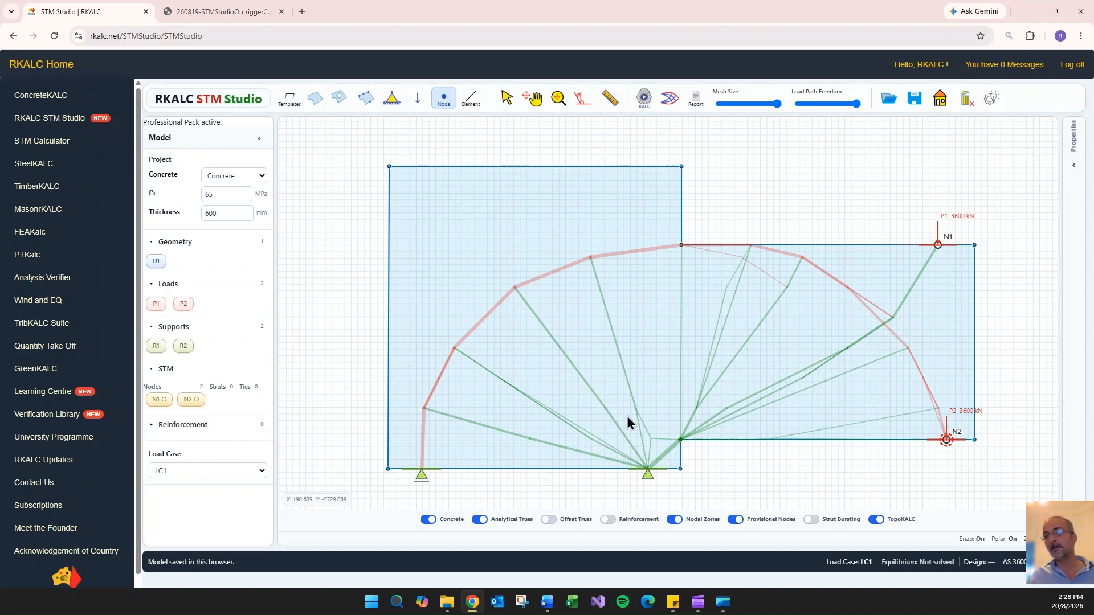
{"action": "left_click", "coordinate": [645, 435]}
{"action": "left_click", "coordinate": [425, 429]}
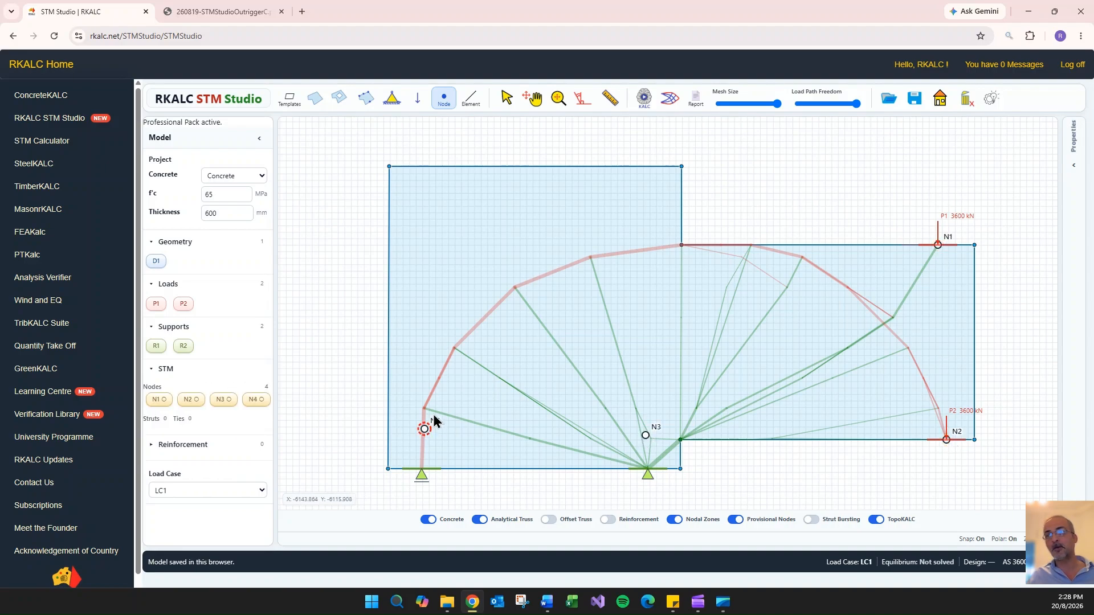
{"action": "left_click", "coordinate": [659, 250]}
{"action": "left_click", "coordinate": [434, 246]}
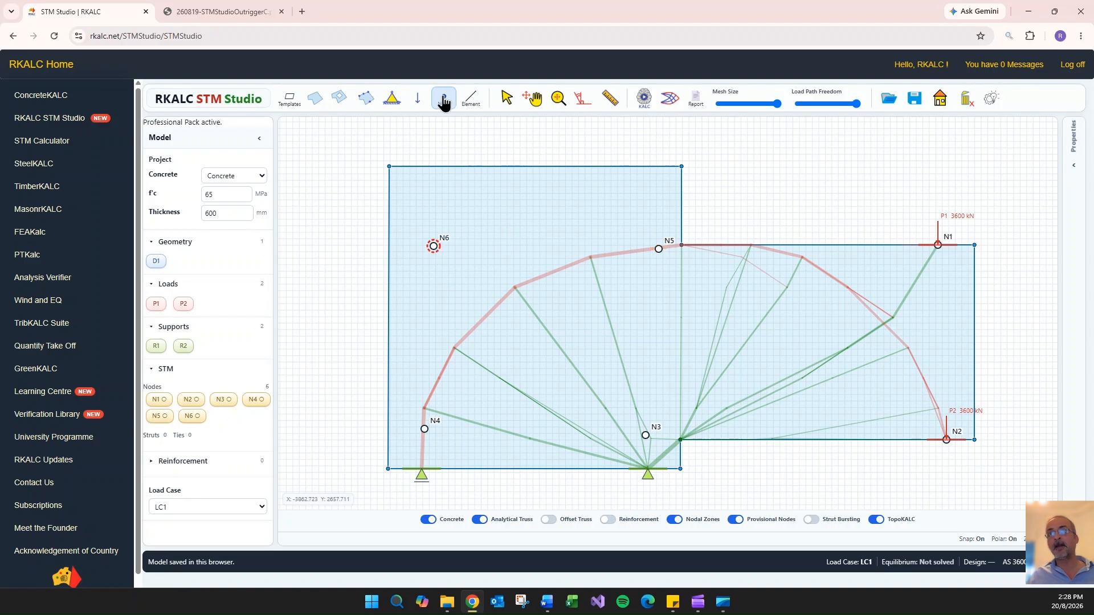
{"action": "key", "text": "Escape"}
- Adjust the positions of the two lower core nodes, N4 and N3, above the supports
{"action": "mouse_move", "coordinate": [423, 429]}
{"action": "left_mouse_down"}
{"action": "mouse_move", "coordinate": [422, 469]}
{"action": "mouse_move", "coordinate": [429, 421]}
{"action": "left_mouse_up"}
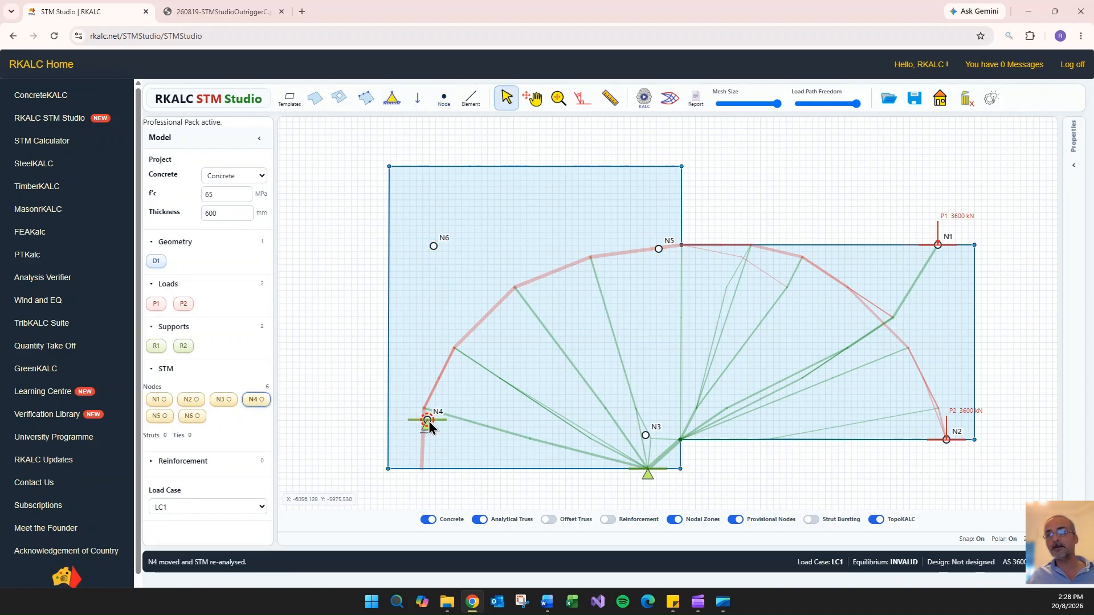
{"action": "mouse_move", "coordinate": [648, 433]}
{"action": "left_mouse_down"}
{"action": "mouse_move", "coordinate": [650, 469]}
{"action": "mouse_move", "coordinate": [648, 440]}
{"action": "left_mouse_up"}
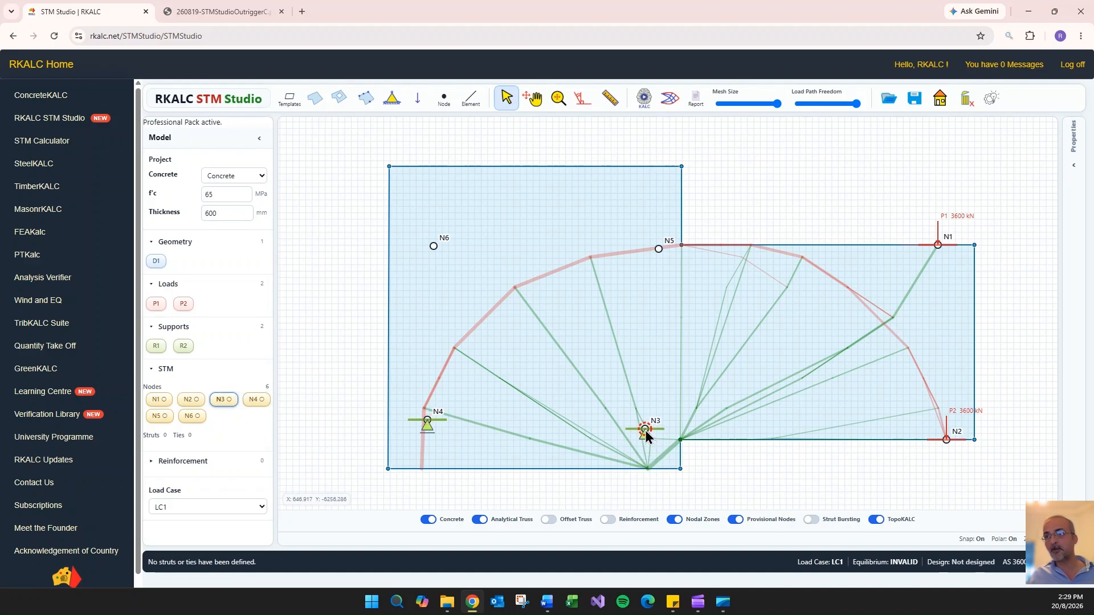
{"action": "left_click_drag", "start_coordinate": [651, 432], "coordinate": [652, 432]}
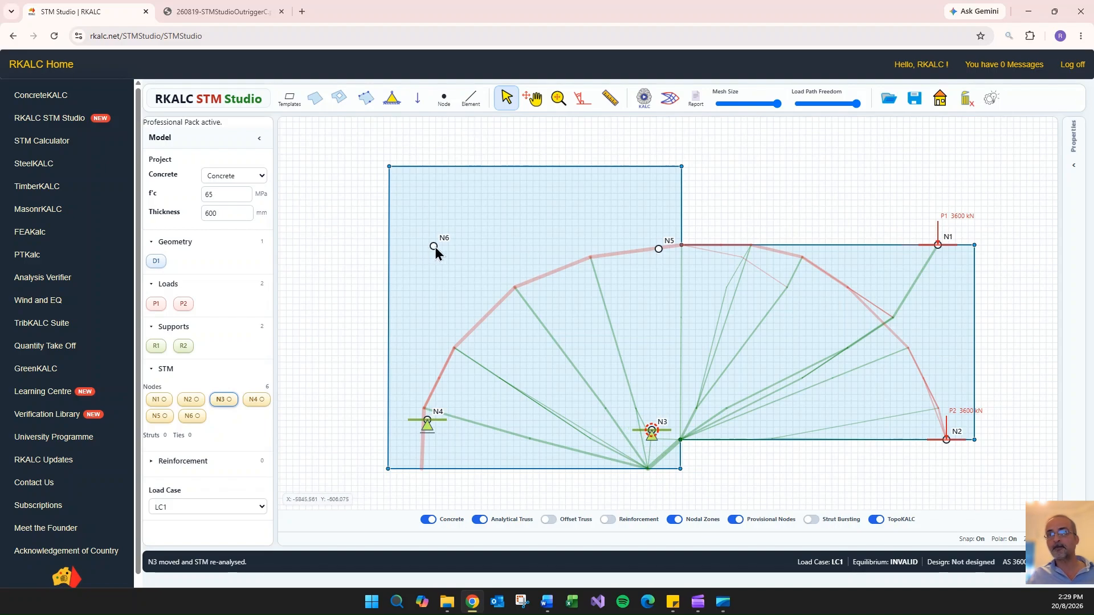
- Lower the upper nodes N6, N5 and N1 slightly and raise node N2 so the loaded nodes sit inside the concrete
{"action": "left_click_drag", "start_coordinate": [434, 248], "coordinate": [433, 254]}
{"action": "left_click", "coordinate": [427, 266]}
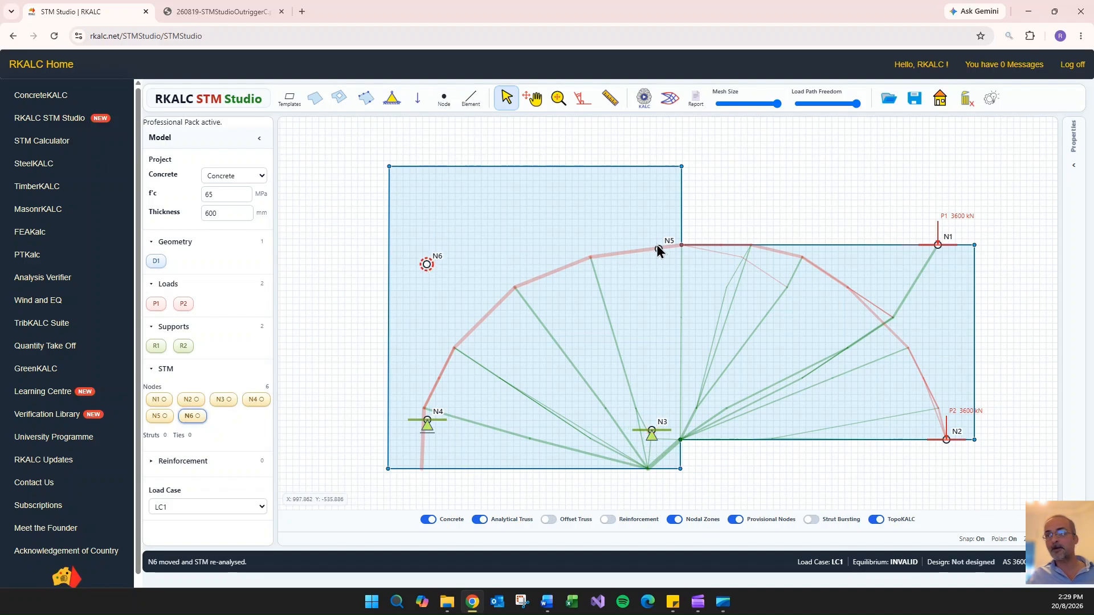
{"action": "left_click_drag", "start_coordinate": [657, 246], "coordinate": [655, 267]}
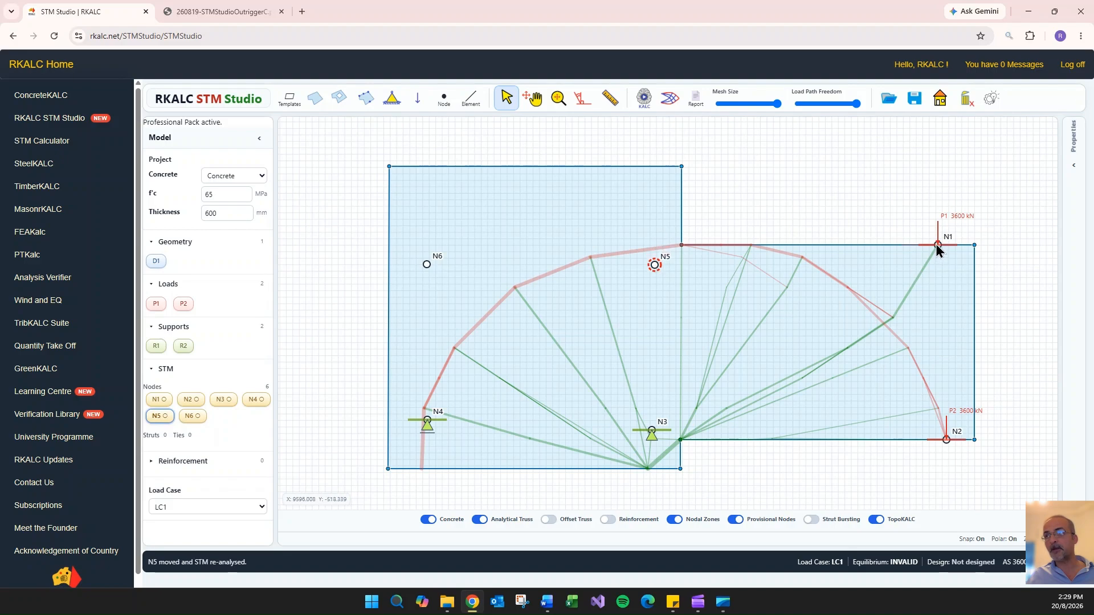
{"action": "left_click_drag", "start_coordinate": [937, 246], "coordinate": [940, 262]}
{"action": "left_click", "coordinate": [947, 440]}
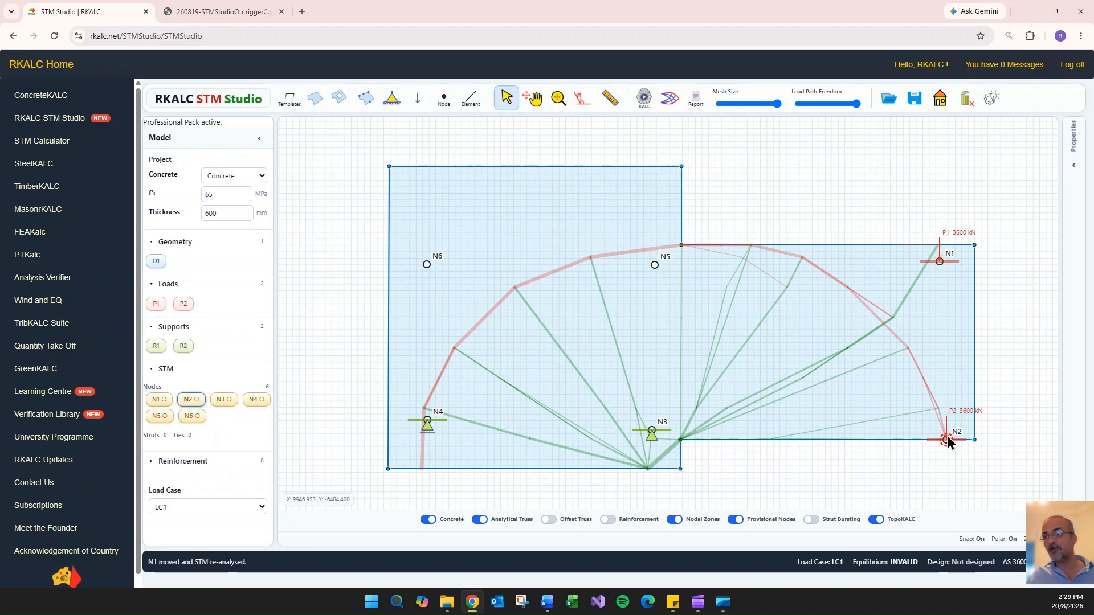
{"action": "left_click_drag", "start_coordinate": [948, 439], "coordinate": [941, 431]}
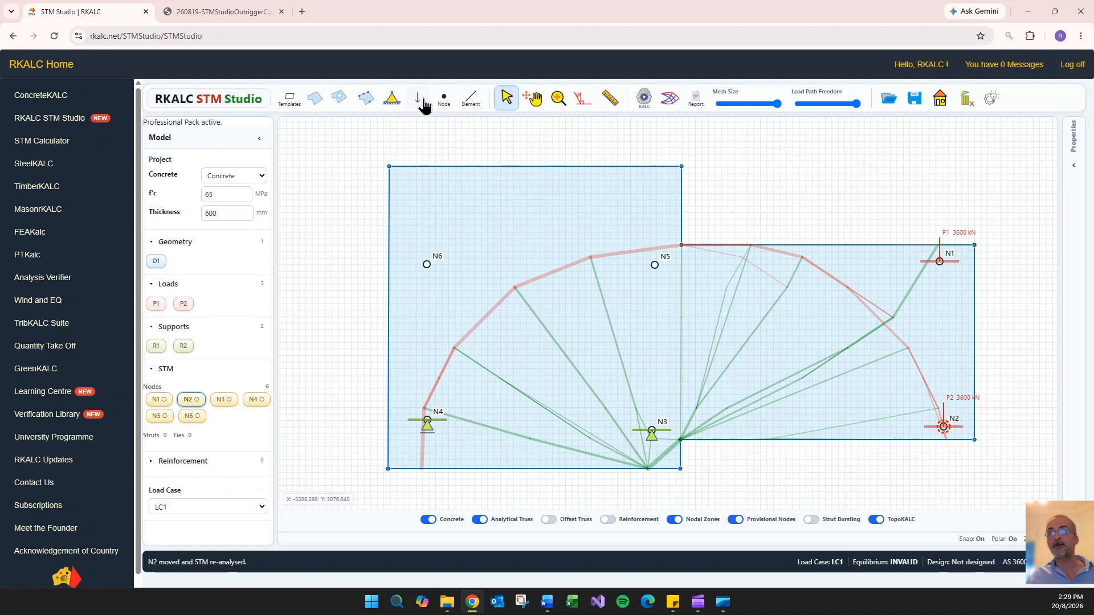
- Draw the truss perimeter as a closed chain of elements through nodes N6, N5, N1, N2, N3, N4 and back to N6
{"action": "left_click", "coordinate": [471, 99]}
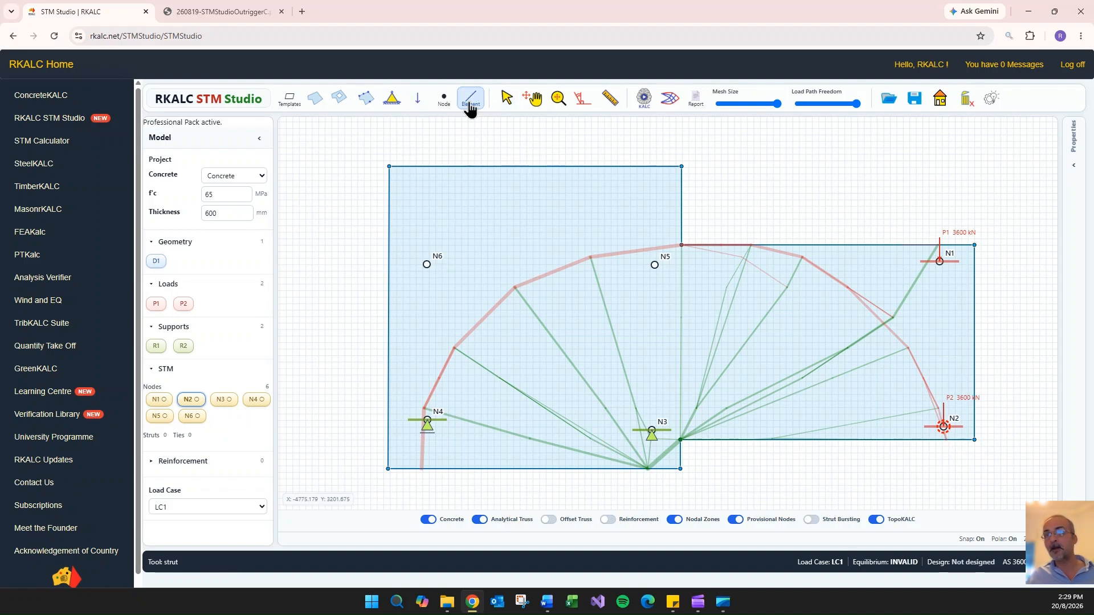
{"action": "left_click", "coordinate": [427, 264]}
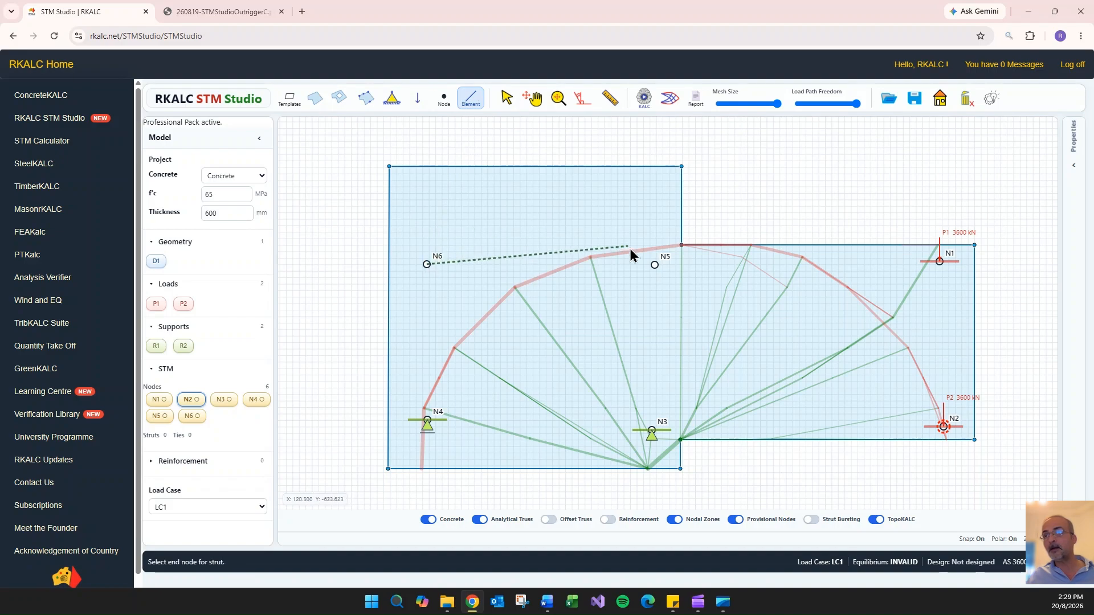
{"action": "left_click", "coordinate": [654, 264]}
{"action": "left_click", "coordinate": [940, 262]}
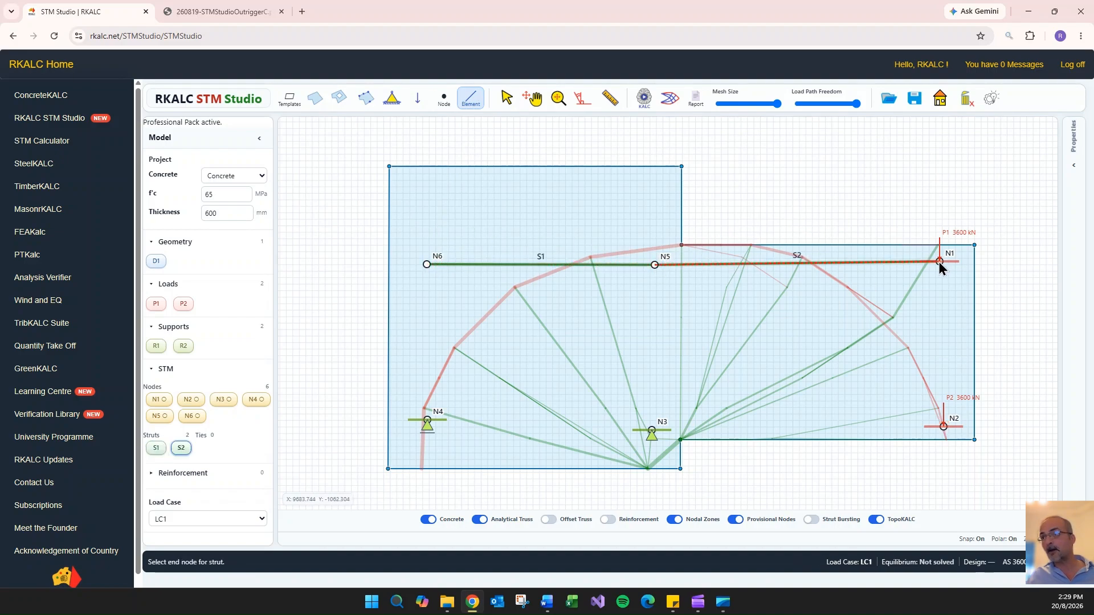
{"action": "left_click", "coordinate": [943, 426]}
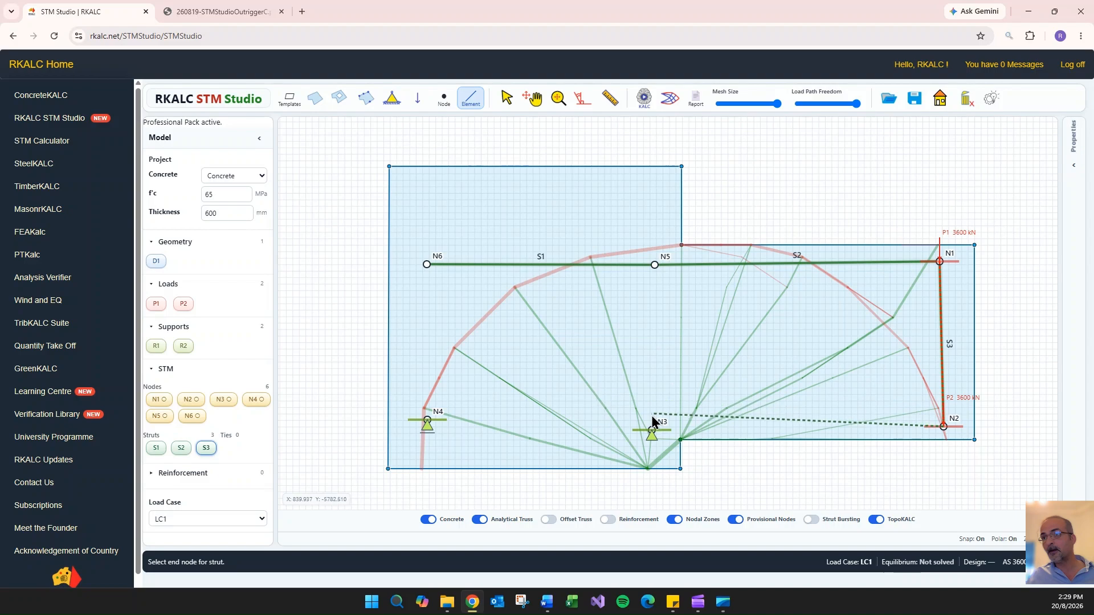
{"action": "left_click", "coordinate": [651, 428]}
{"action": "left_click", "coordinate": [427, 420]}
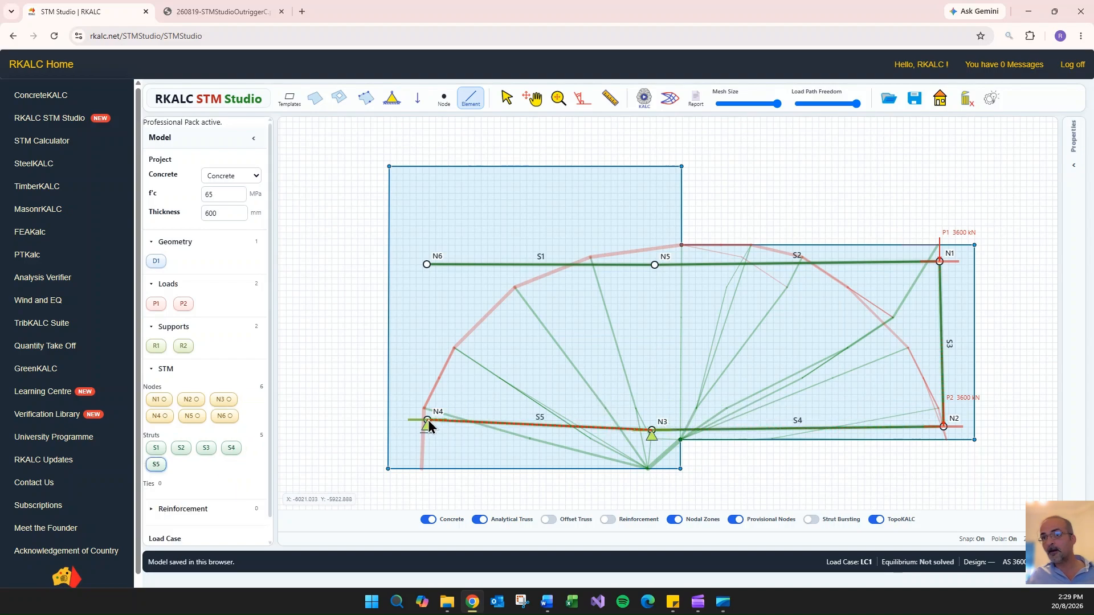
{"action": "left_click", "coordinate": [426, 265]}
- Add the inner elements: vertical N3-N5, crossed outrigger diagonals N5-N2 and N1-N3, and core diagonal N6-N3
{"action": "left_click", "coordinate": [652, 430]}
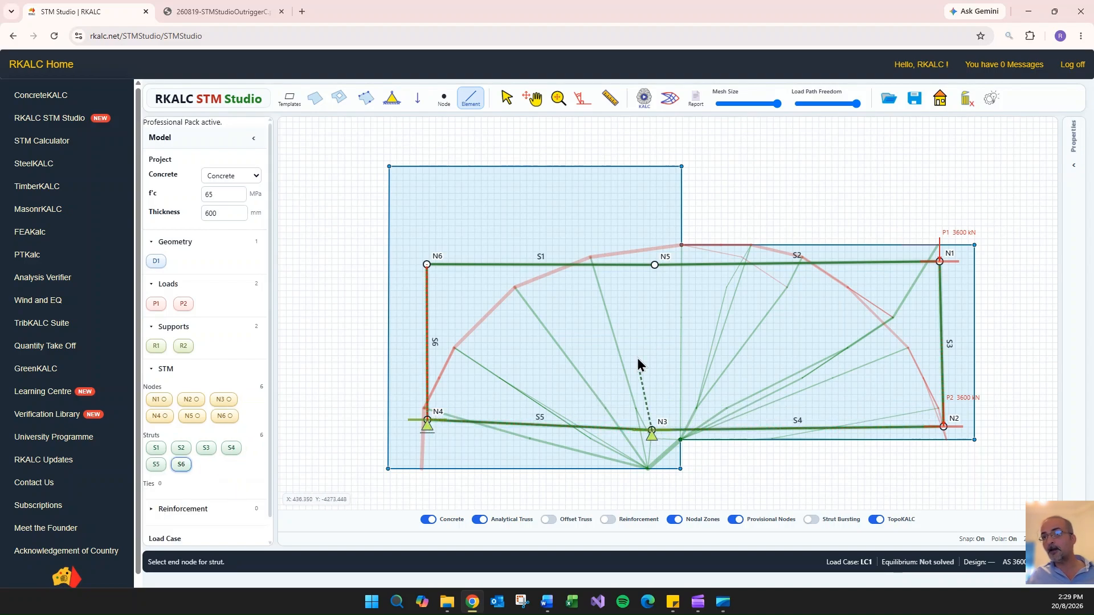
{"action": "left_click", "coordinate": [654, 265]}
{"action": "left_click", "coordinate": [943, 427]}
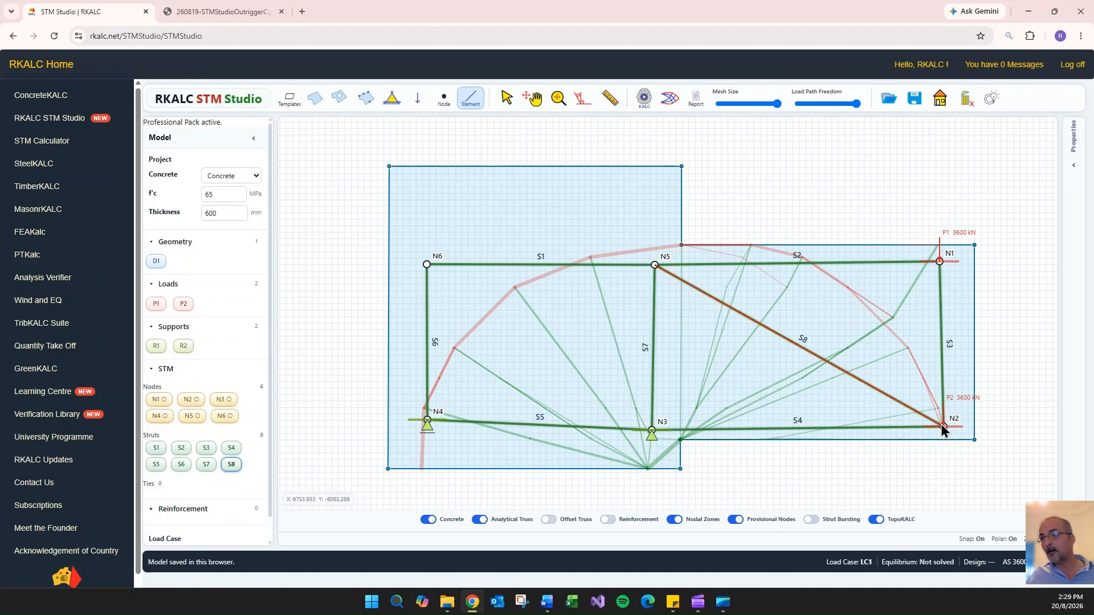
{"action": "left_click", "coordinate": [939, 262]}
{"action": "left_click", "coordinate": [652, 430]}
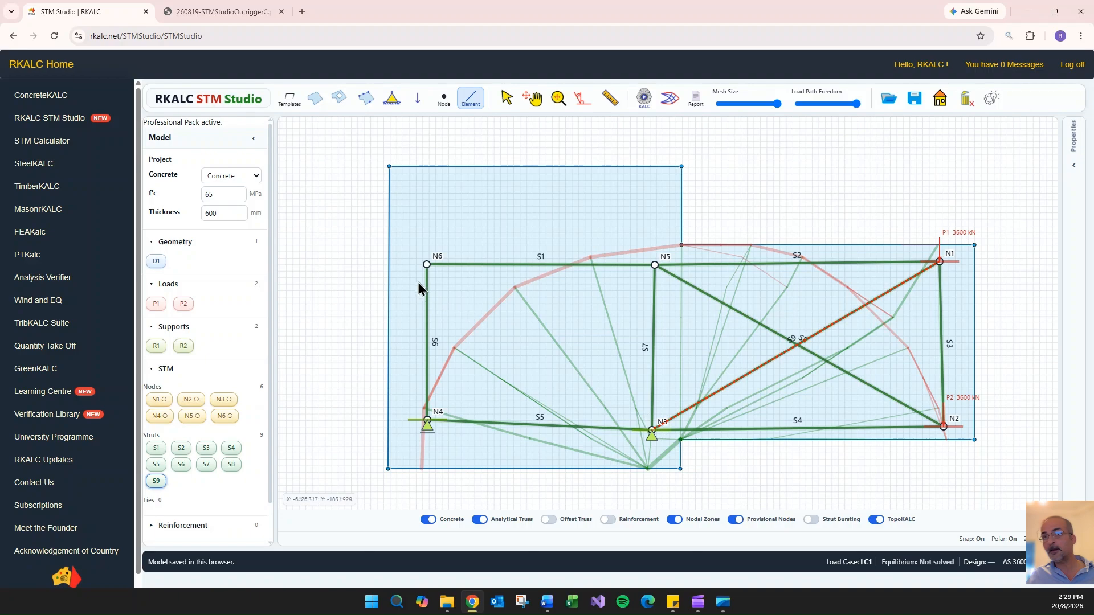
{"action": "left_click", "coordinate": [426, 265]}
{"action": "left_click", "coordinate": [651, 428]}
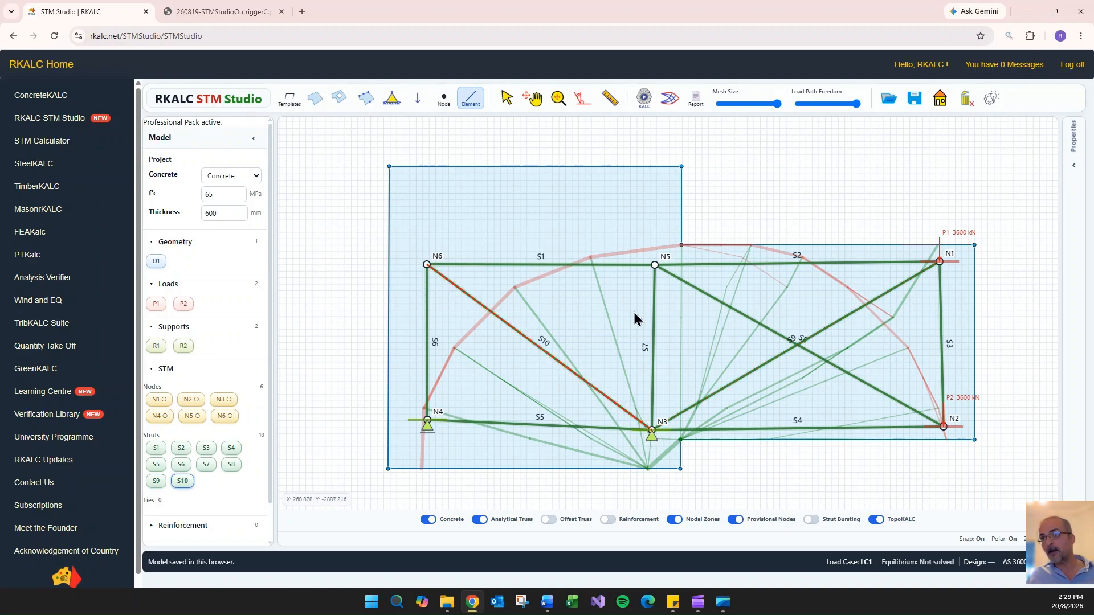
- Add the second core diagonal between nodes N5 and N4 and solve the truss for its member forces
{"action": "left_click", "coordinate": [654, 265]}
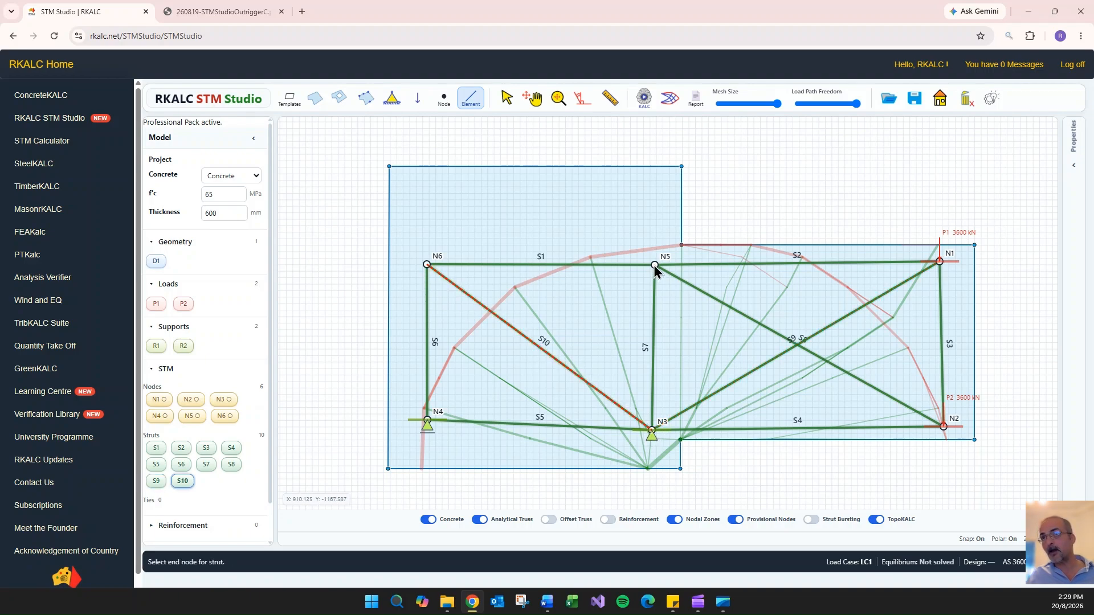
{"action": "left_click", "coordinate": [428, 420]}
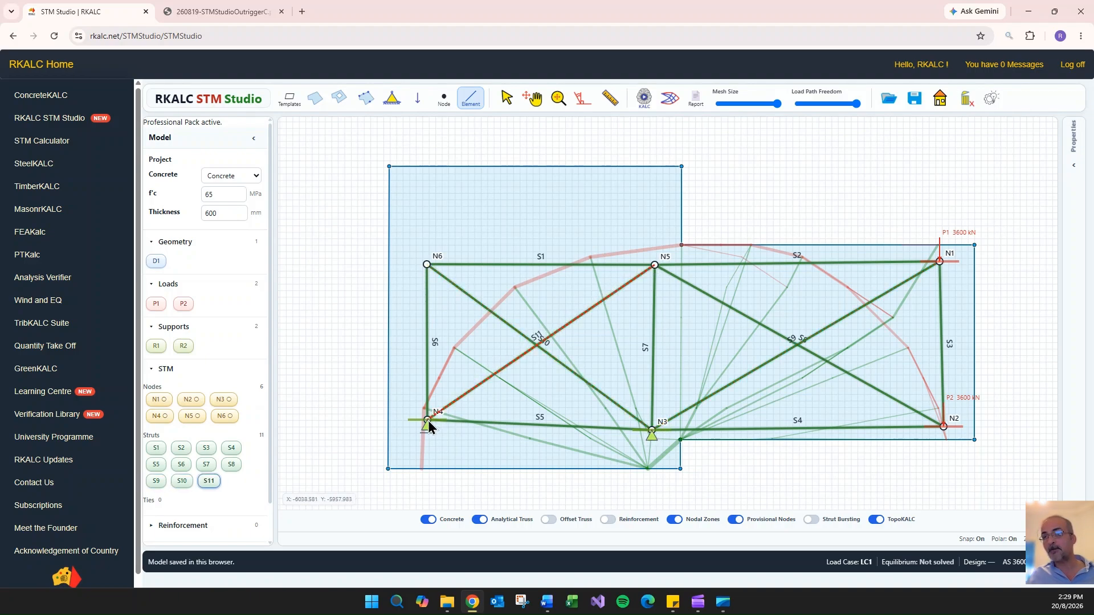
{"action": "left_click", "coordinate": [644, 100]}
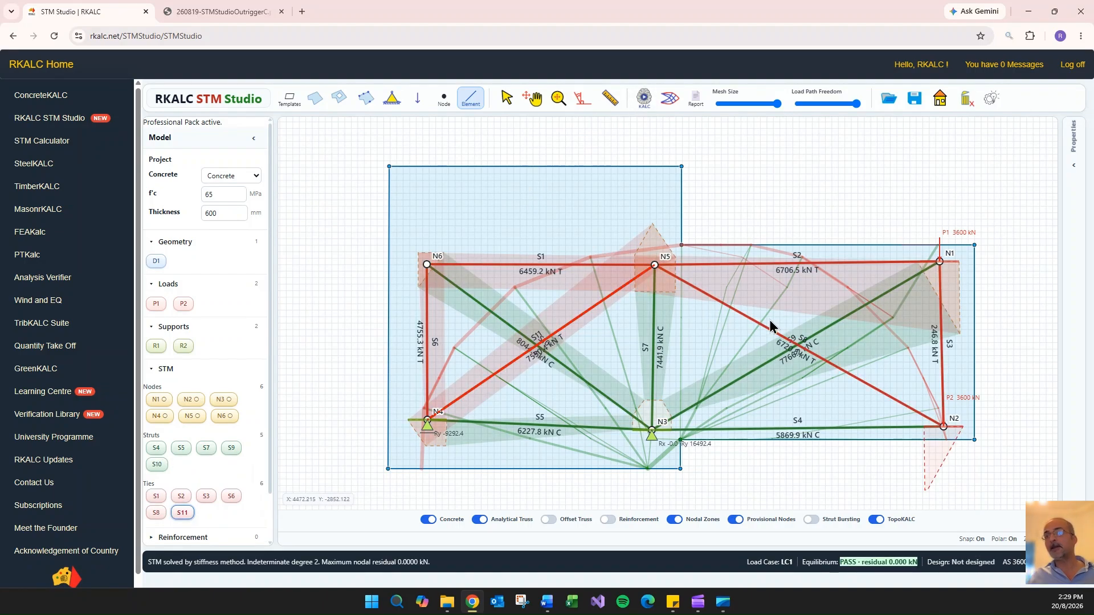
- Hide the TopoKALC load paths and toggle the concrete, analytical truss, nodal zone and provisional node layers off and back on
{"action": "left_click", "coordinate": [876, 520]}
{"action": "left_click", "coordinate": [674, 520]}
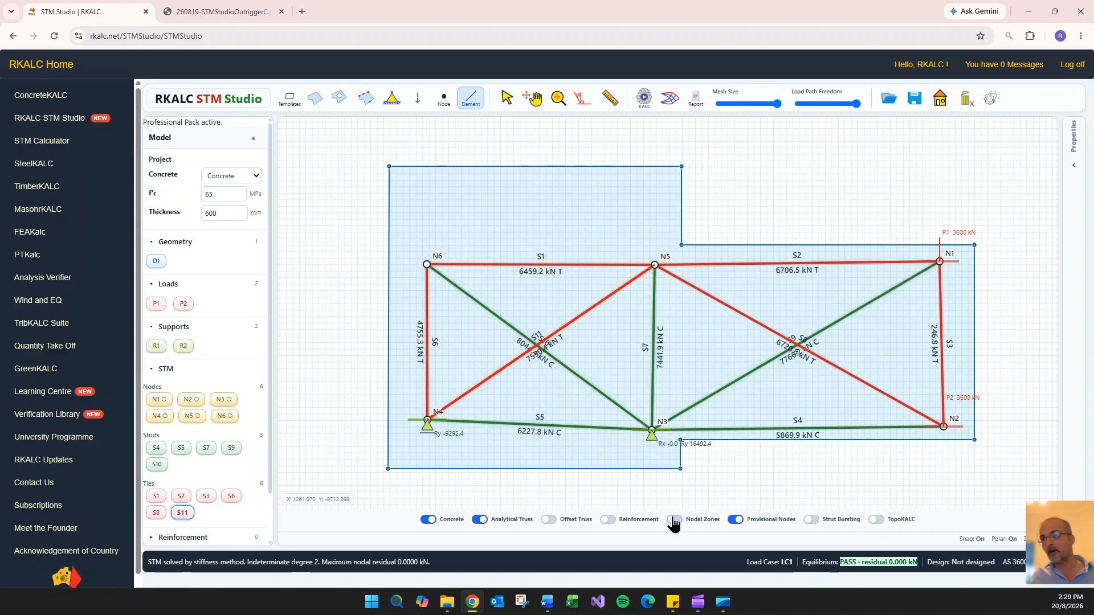
{"action": "left_click", "coordinate": [735, 520]}
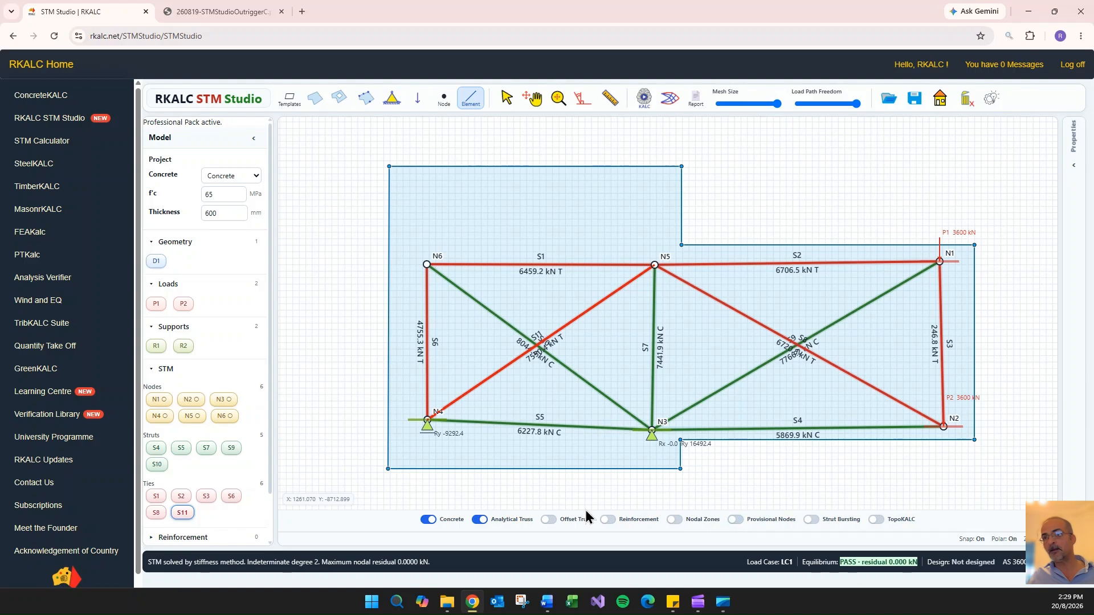
{"action": "left_click", "coordinate": [428, 519]}
{"action": "left_click", "coordinate": [428, 520]}
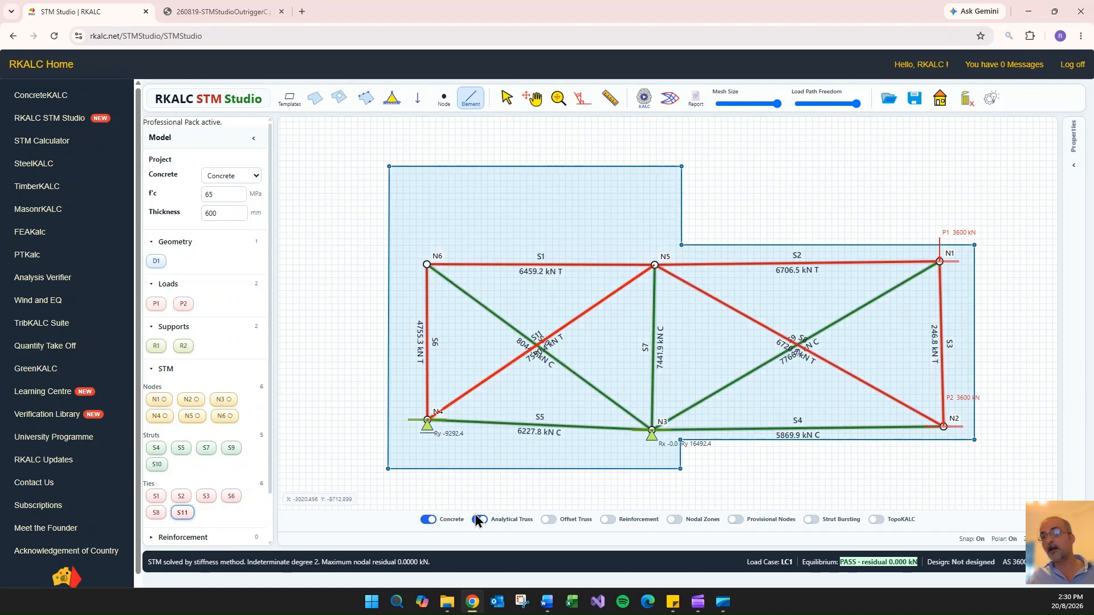
{"action": "left_click", "coordinate": [479, 520]}
{"action": "left_click", "coordinate": [479, 520]}
{"action": "left_click", "coordinate": [735, 520]}
{"action": "left_click", "coordinate": [674, 519]}
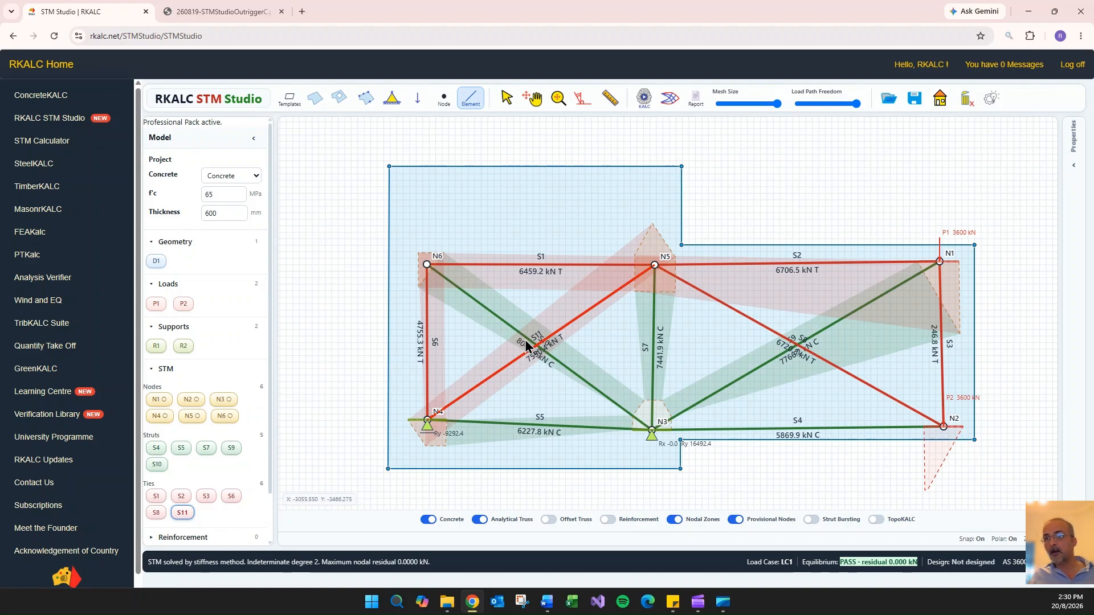
- Inspect the provisional nodal zones at N6 and N5, leave the element command and select node N5
{"action": "scroll", "coordinate": [413, 261], "scroll_direction": "up", "scroll_amount": 5}
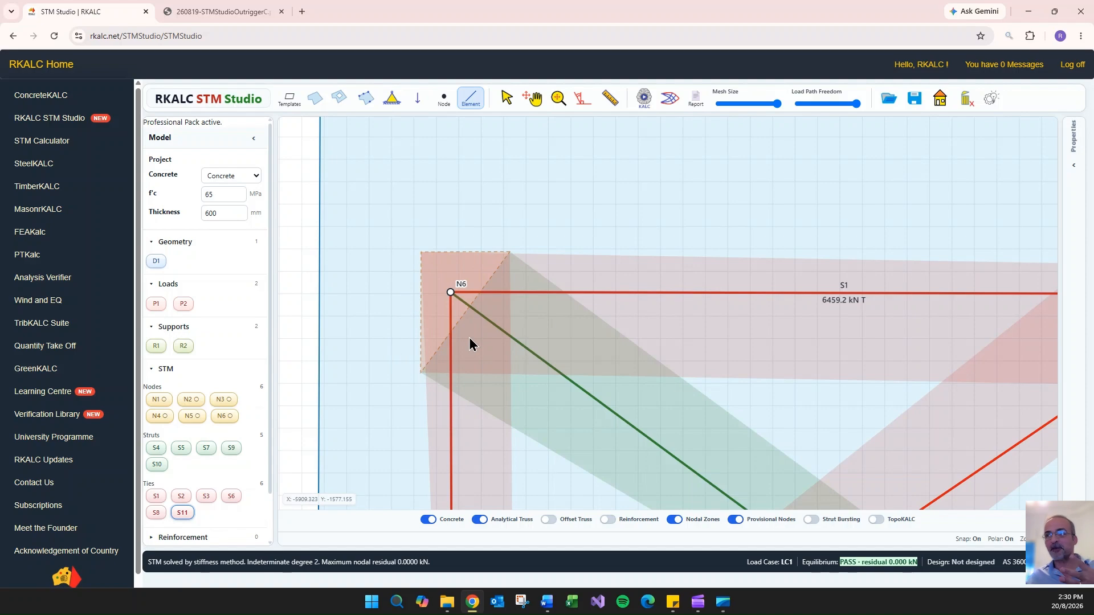
{"action": "scroll", "coordinate": [460, 275], "scroll_direction": "down", "scroll_amount": 5}
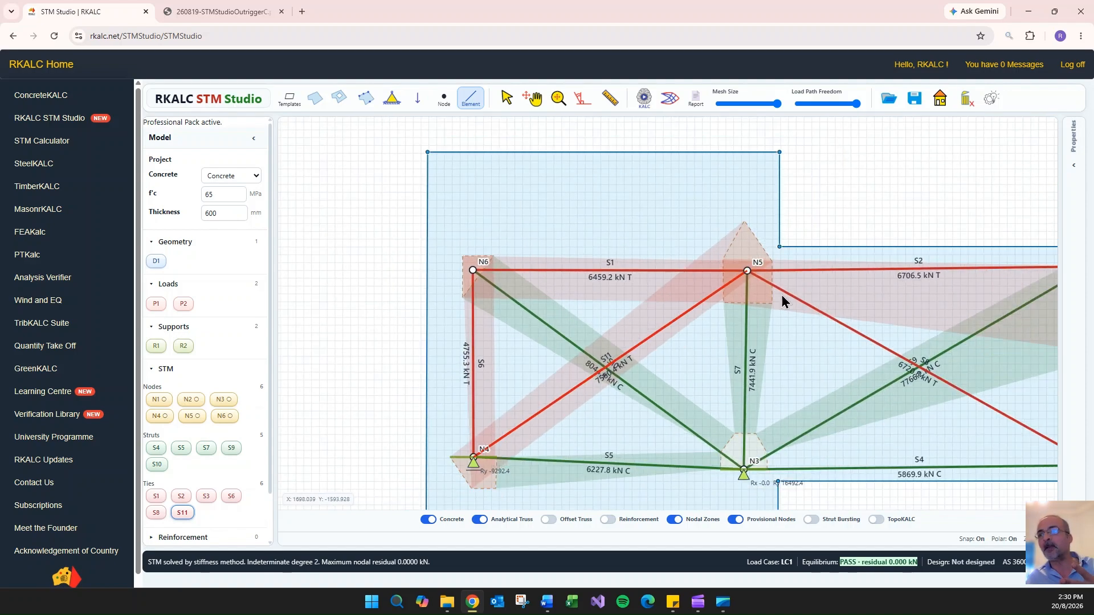
{"action": "scroll", "coordinate": [782, 300], "scroll_direction": "up", "scroll_amount": 3}
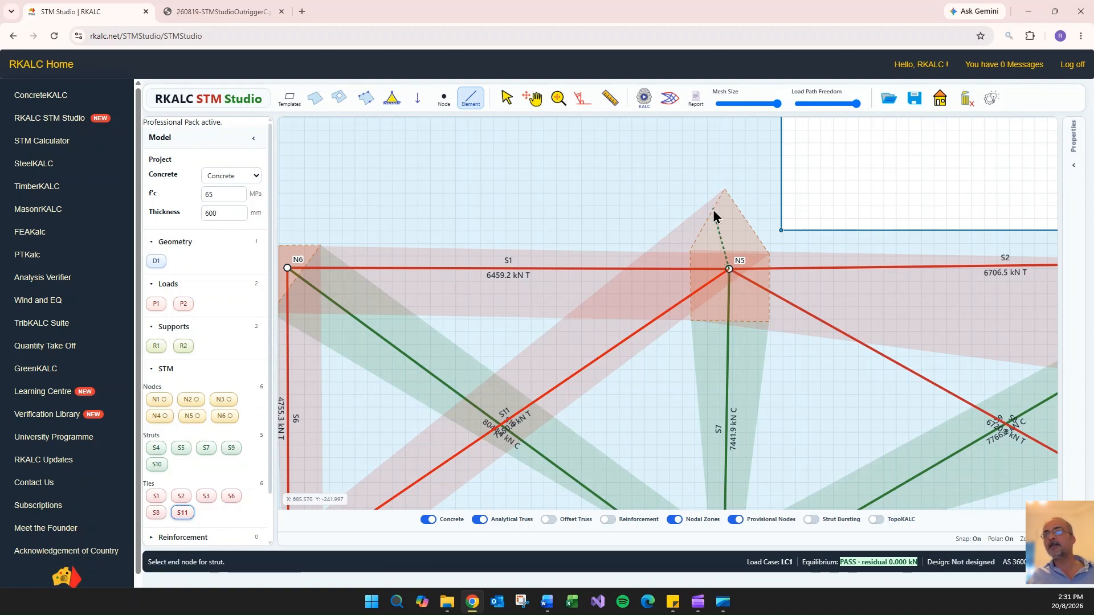
{"action": "key", "text": "Escape"}
{"action": "left_click", "coordinate": [728, 270]}
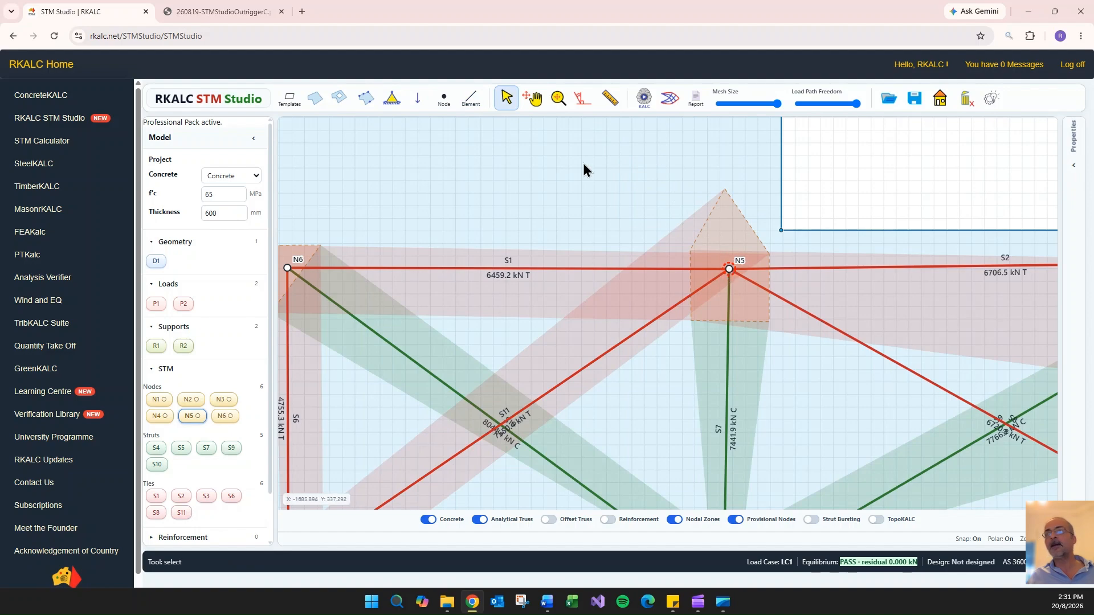
{"action": "left_click", "coordinate": [1074, 165]}
{"action": "left_click", "coordinate": [941, 336]}
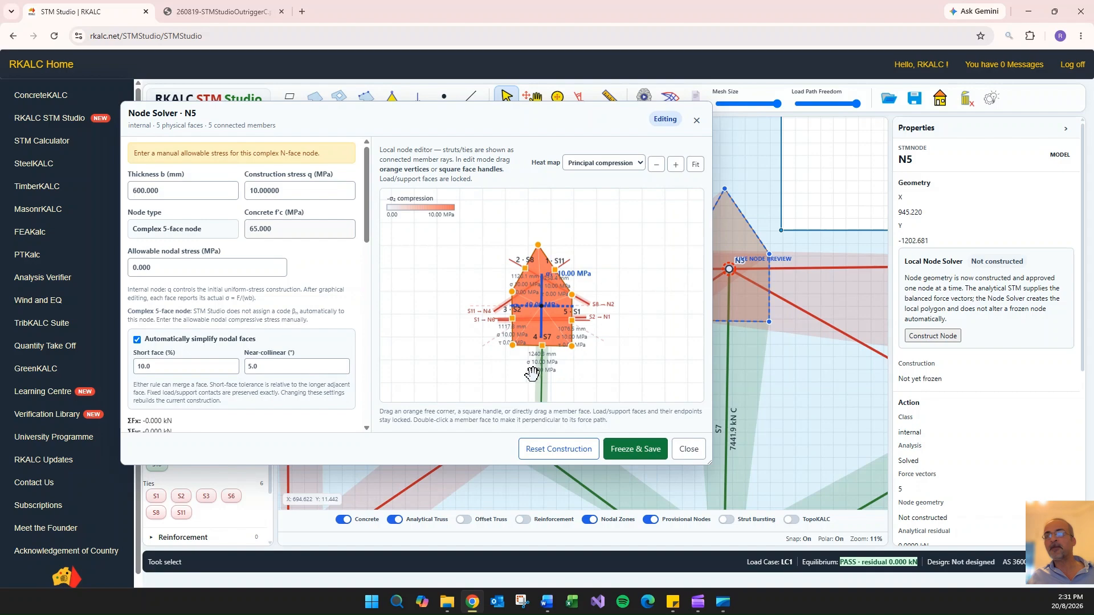
{"action": "left_click", "coordinate": [1067, 131]}
{"action": "left_click", "coordinate": [696, 120]}
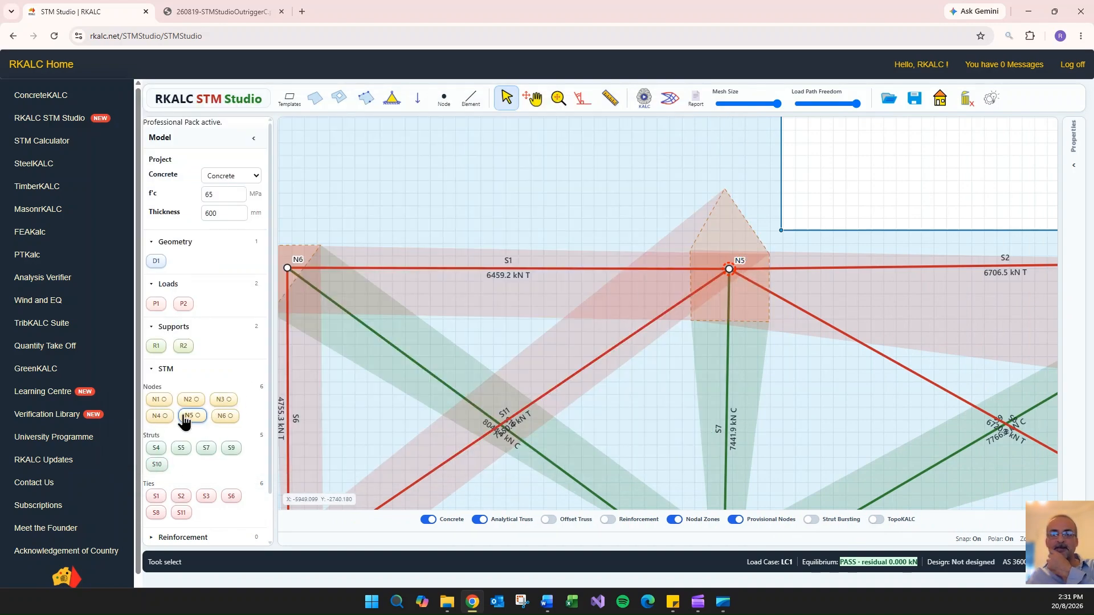
- Open the Node Solver for N5 and enlarge its window, placing it clear of the node in the model view
{"action": "left_click", "coordinate": [1073, 165]}
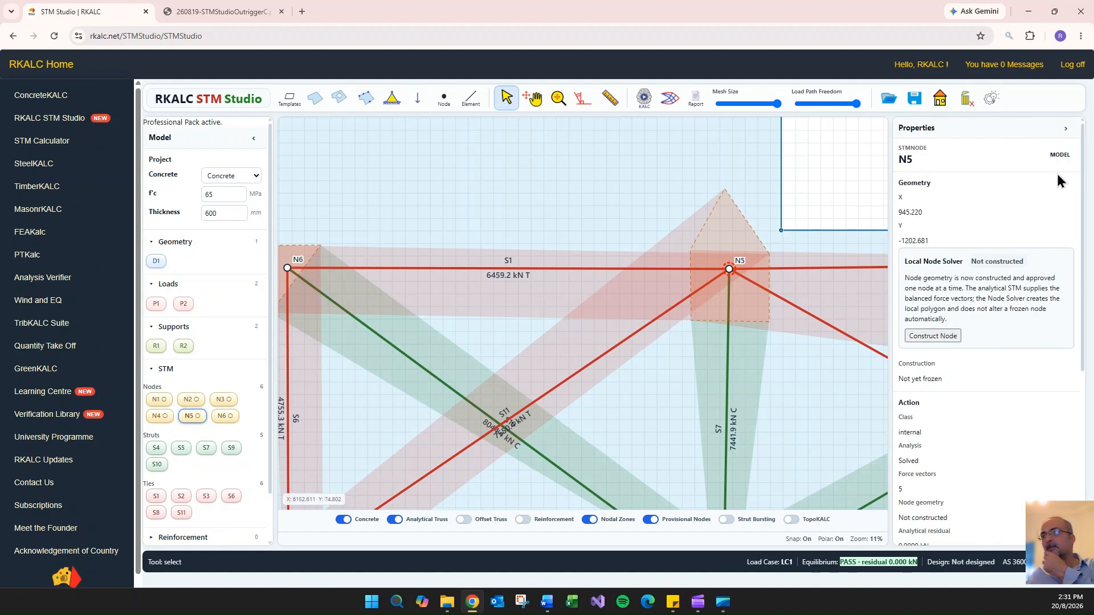
{"action": "double_click", "coordinate": [730, 270]}
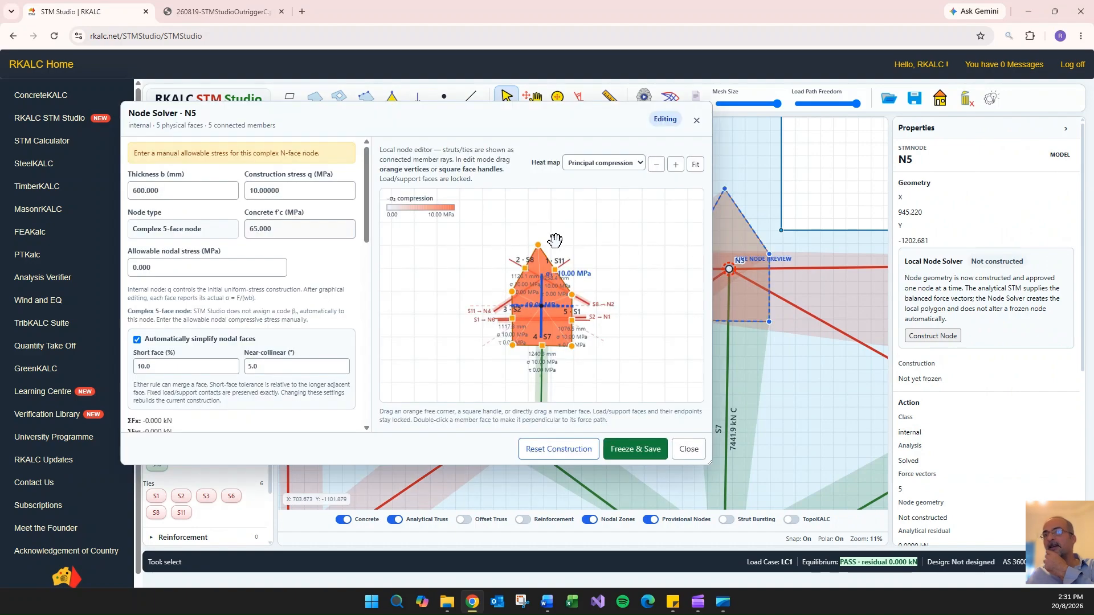
{"action": "left_click", "coordinate": [1065, 128]}
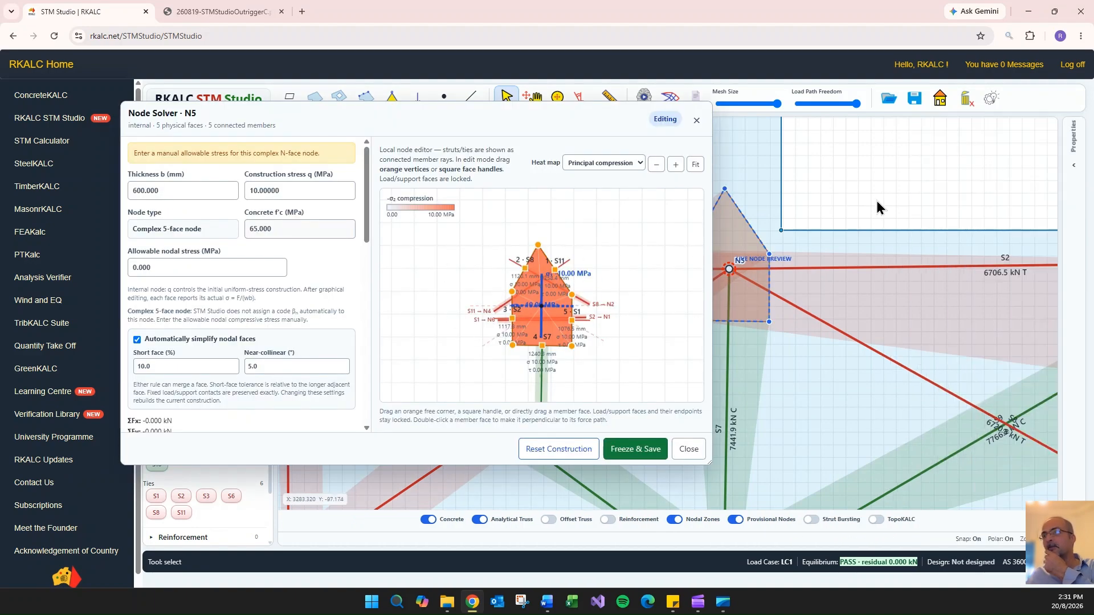
{"action": "left_click_drag", "start_coordinate": [604, 118], "coordinate": [516, 112]}
{"action": "scroll", "coordinate": [884, 310], "scroll_direction": "up", "scroll_amount": 3}
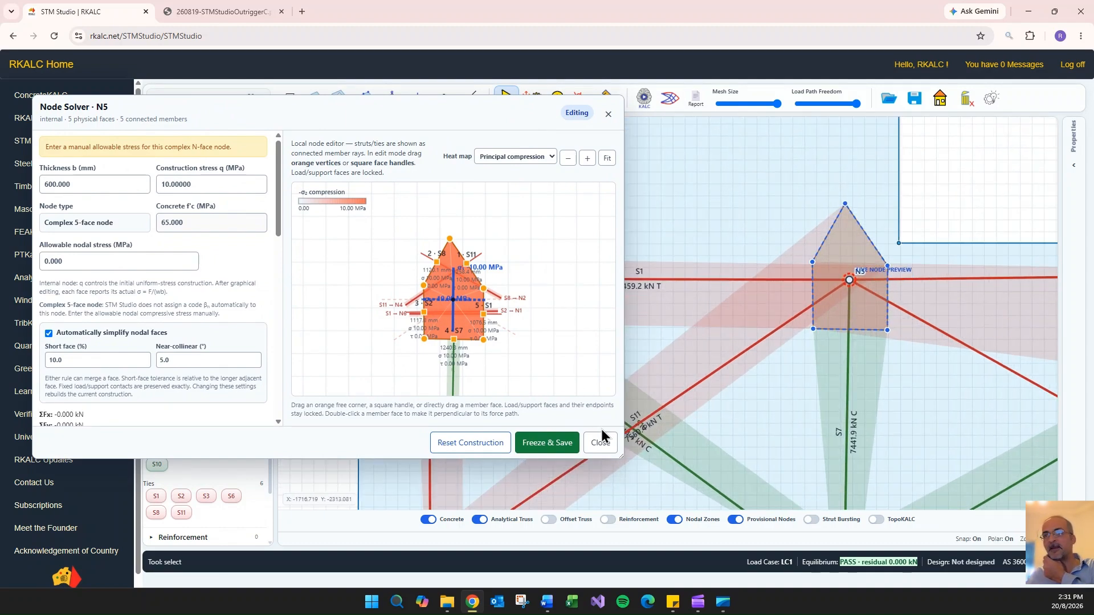
{"action": "left_click_drag", "start_coordinate": [621, 457], "coordinate": [684, 589]}
{"action": "left_click_drag", "start_coordinate": [448, 124], "coordinate": [426, 81]}
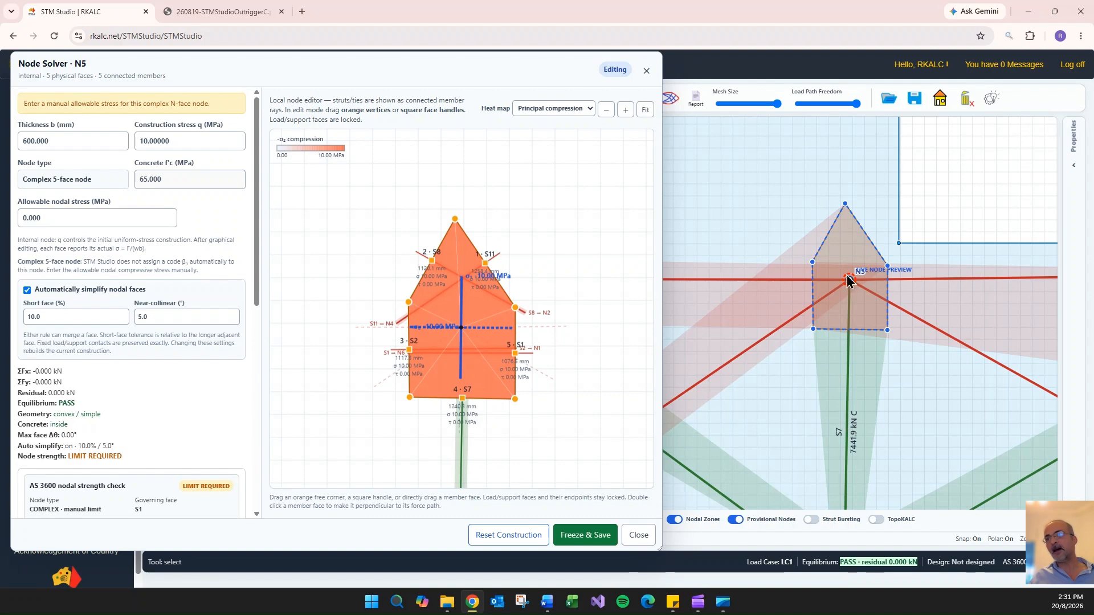
- Try to stretch the apex of N5's nodal polygon far up towards the N6 side and compare it with the surrounding truss
{"action": "left_click_drag", "start_coordinate": [454, 219], "coordinate": [347, 177]}
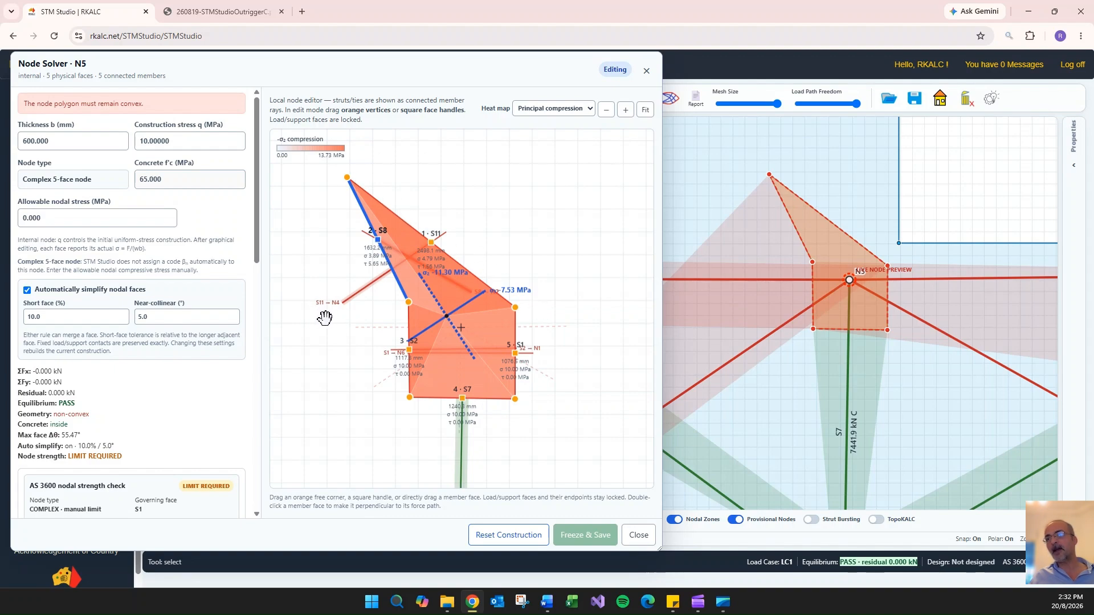
{"action": "scroll", "coordinate": [964, 169], "scroll_direction": "down", "scroll_amount": 7}
{"action": "scroll", "coordinate": [759, 329], "scroll_direction": "up", "scroll_amount": 4}
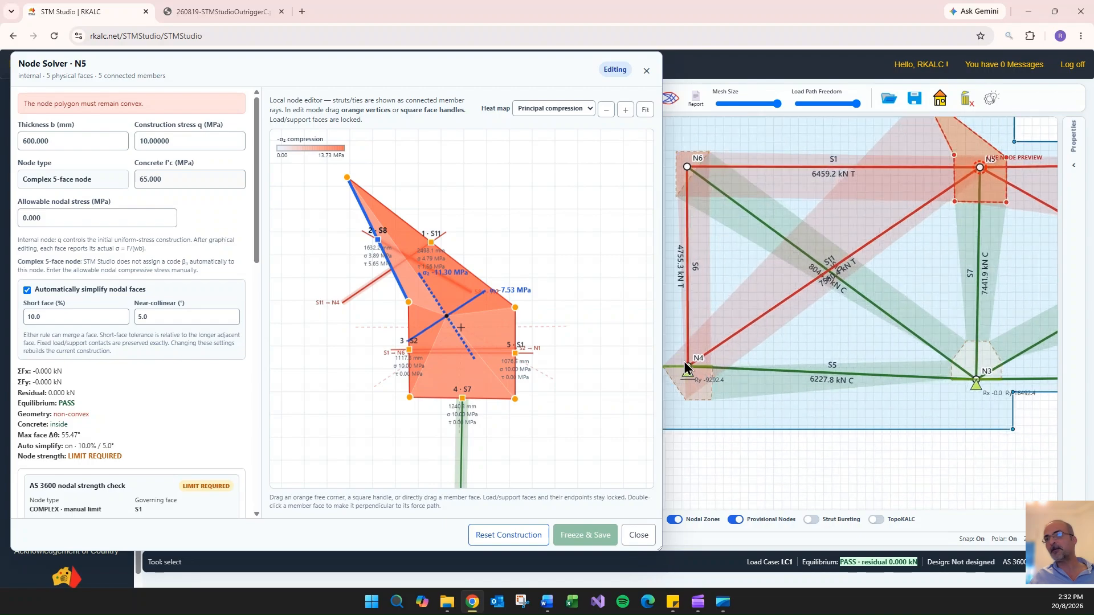
{"action": "scroll", "coordinate": [968, 454], "scroll_direction": "up", "scroll_amount": 4}
{"action": "left_click_drag", "start_coordinate": [972, 454], "coordinate": [888, 489]}
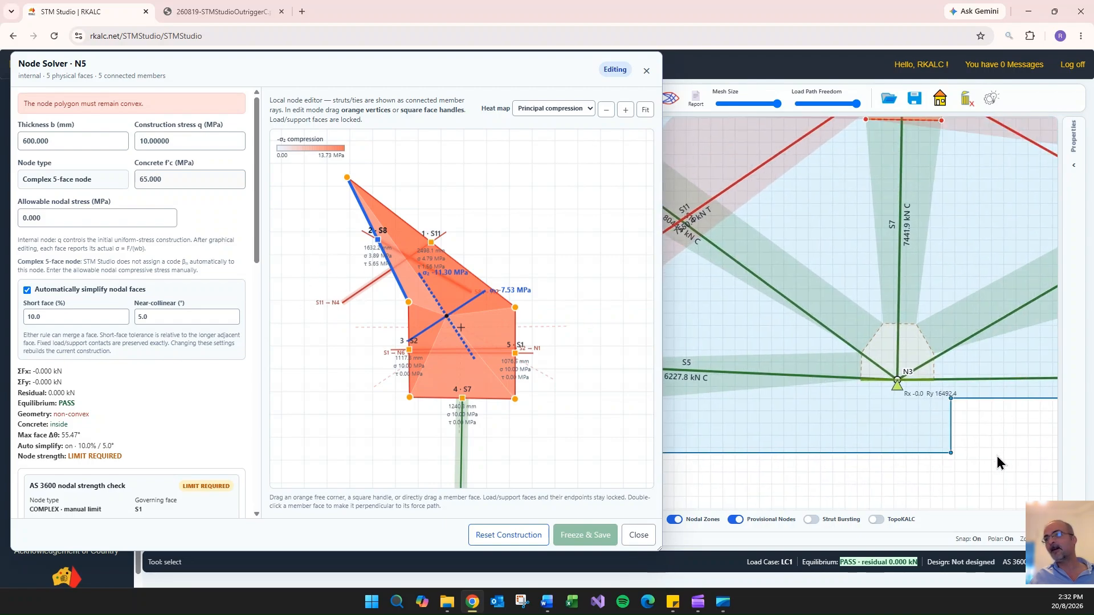
{"action": "scroll", "coordinate": [1000, 445], "scroll_direction": "down", "scroll_amount": 2}
{"action": "left_click_drag", "start_coordinate": [1004, 433], "coordinate": [938, 514]}
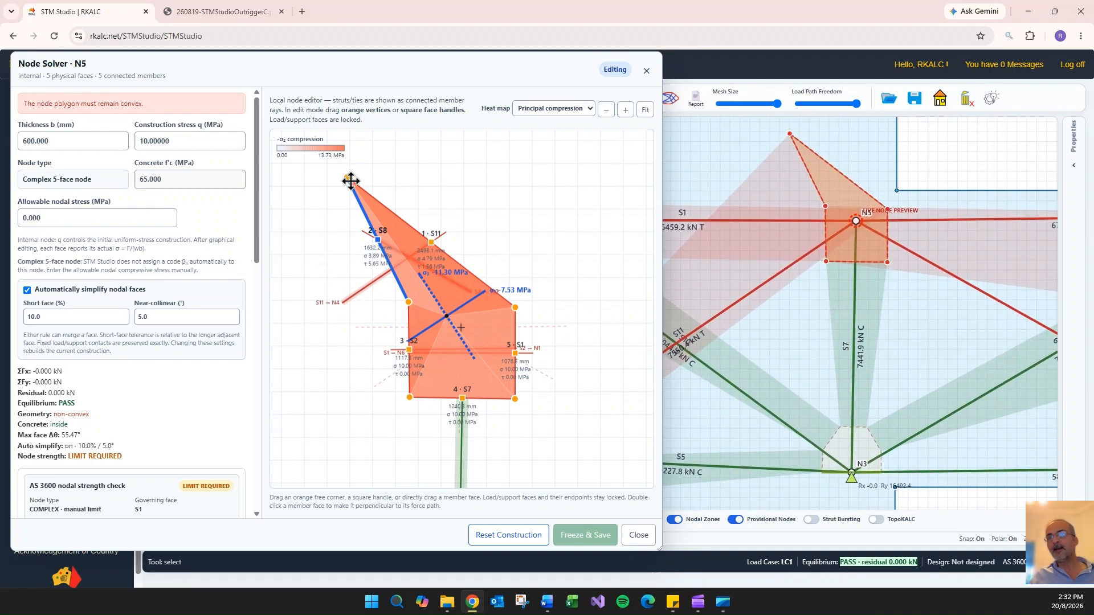
- Reposition the apex of N5's polygon centrally above the node with a lower peak so the shape is convex
{"action": "mouse_move", "coordinate": [351, 181]}
{"action": "left_mouse_down"}
{"action": "mouse_move", "coordinate": [403, 226]}
{"action": "mouse_move", "coordinate": [464, 249]}
{"action": "left_mouse_up"}
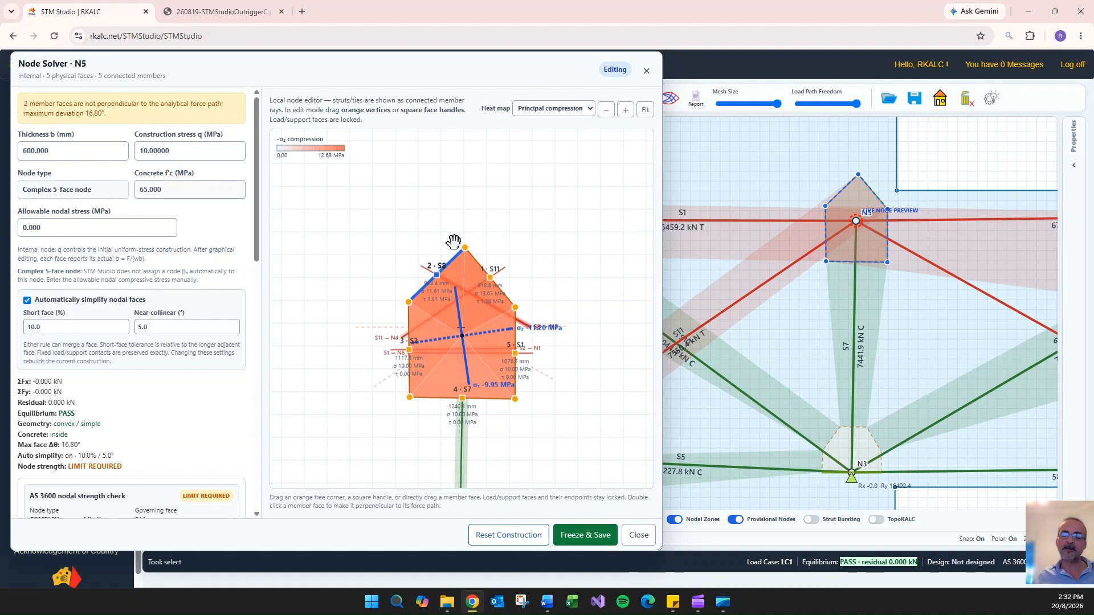
{"action": "left_click_drag", "start_coordinate": [396, 67], "coordinate": [696, 84]}
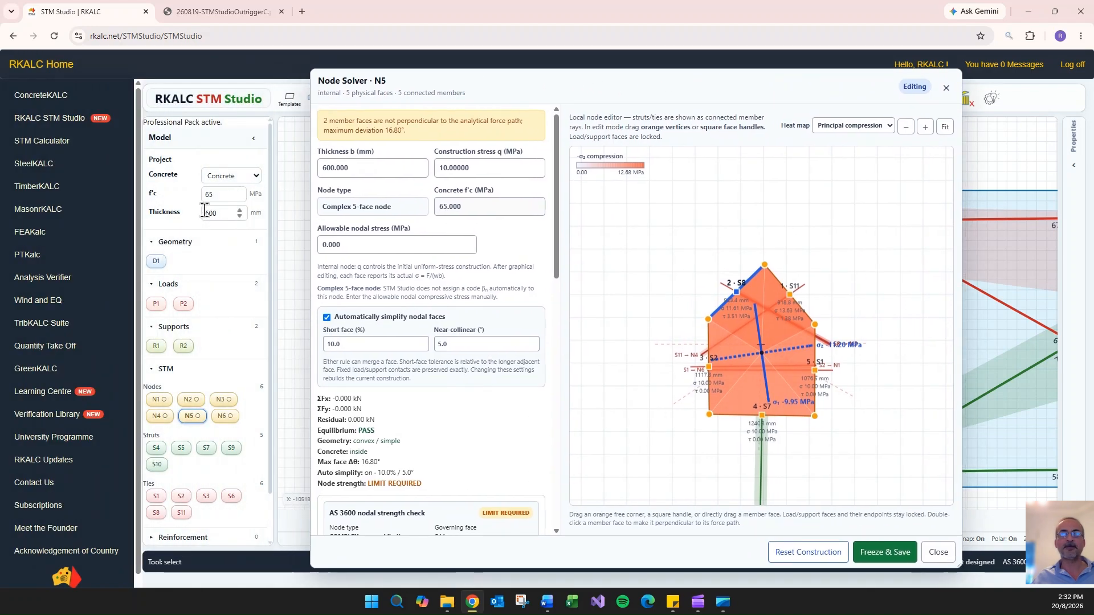
{"action": "left_click_drag", "start_coordinate": [616, 90], "coordinate": [333, 82]}
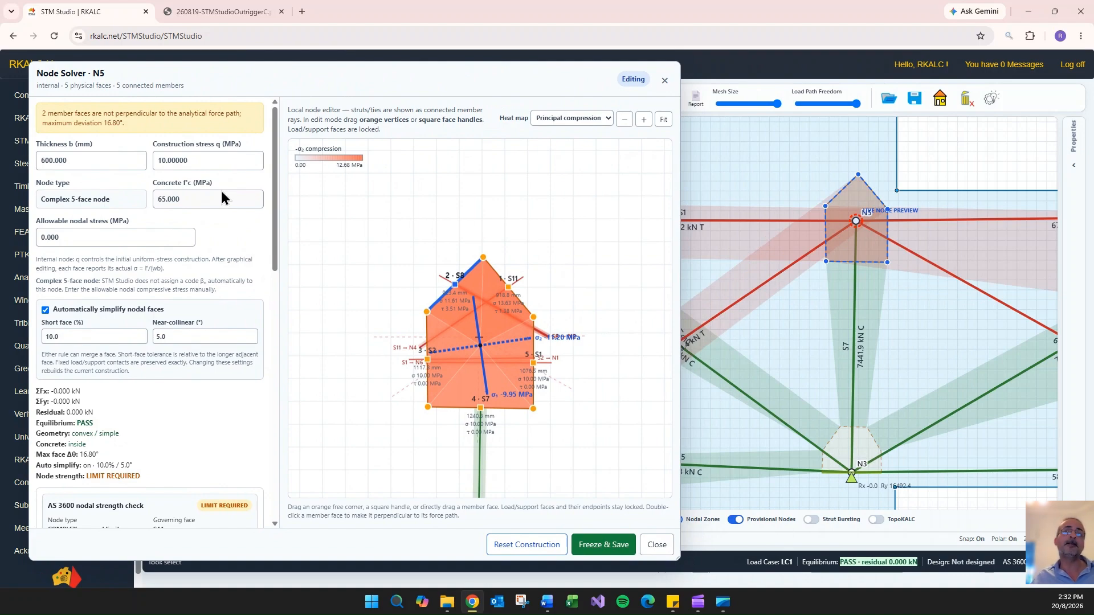
- Set N5's allowable nodal stress to 25 MPa and review its AS 3600 strength check and principal compression heat map
{"action": "double_click", "coordinate": [54, 238]}
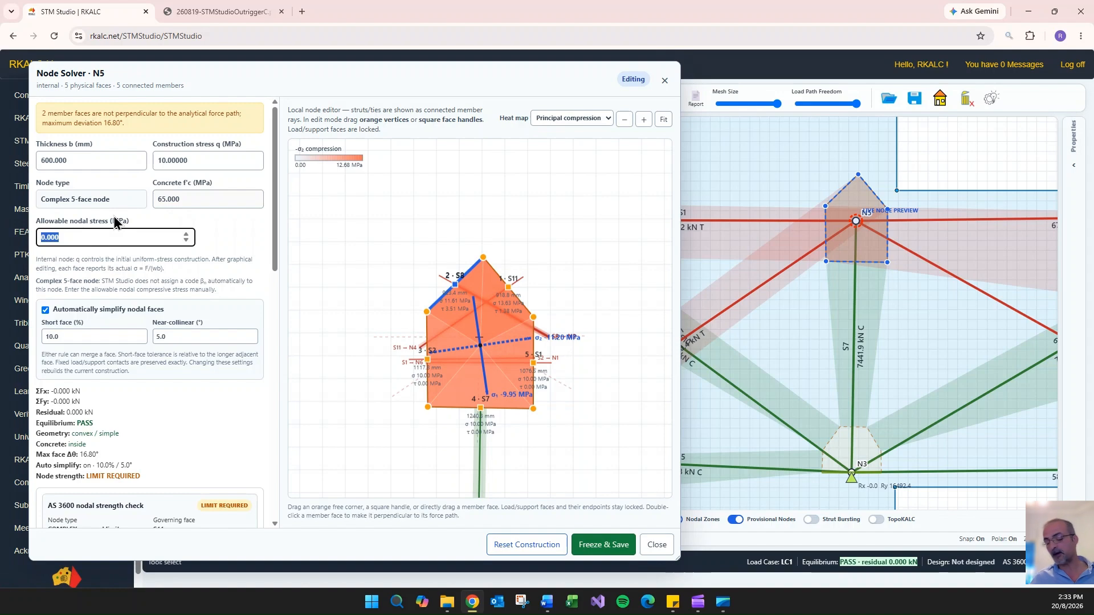
{"action": "type", "text": "25"}
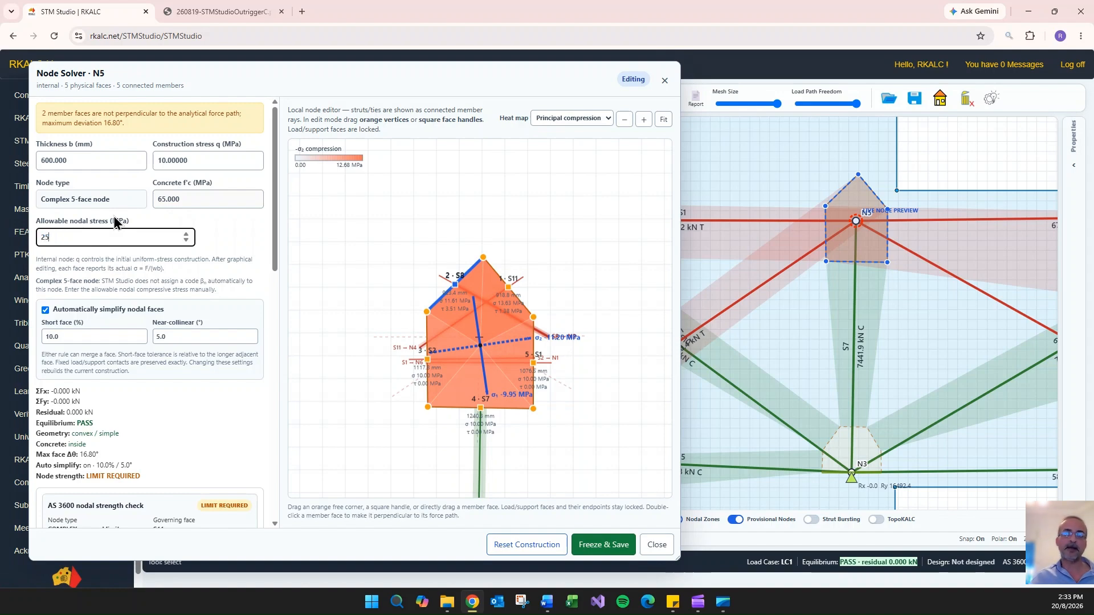
{"action": "left_click", "coordinate": [120, 279]}
{"action": "scroll", "coordinate": [216, 255], "scroll_direction": "down", "scroll_amount": 4}
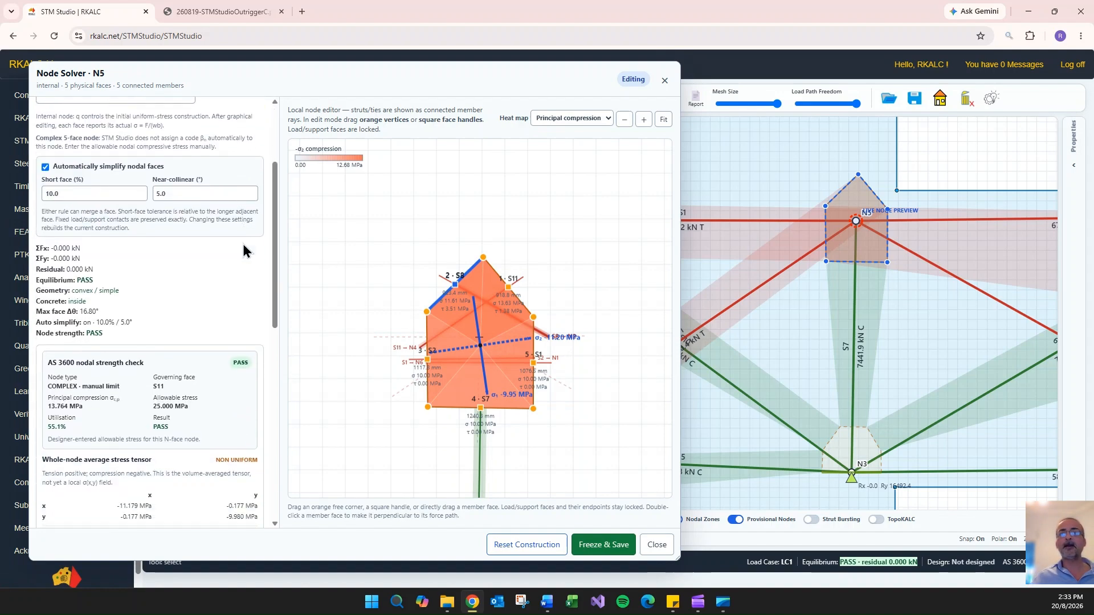
{"action": "scroll", "coordinate": [484, 358], "scroll_direction": "up", "scroll_amount": 3}
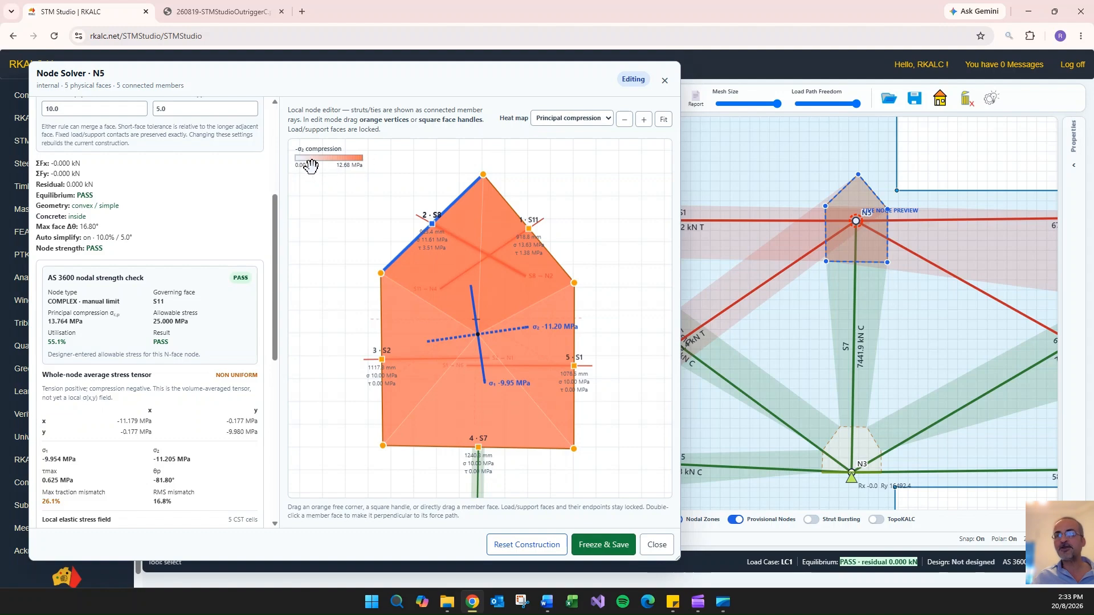
{"action": "scroll", "coordinate": [508, 225], "scroll_direction": "up", "scroll_amount": 2}
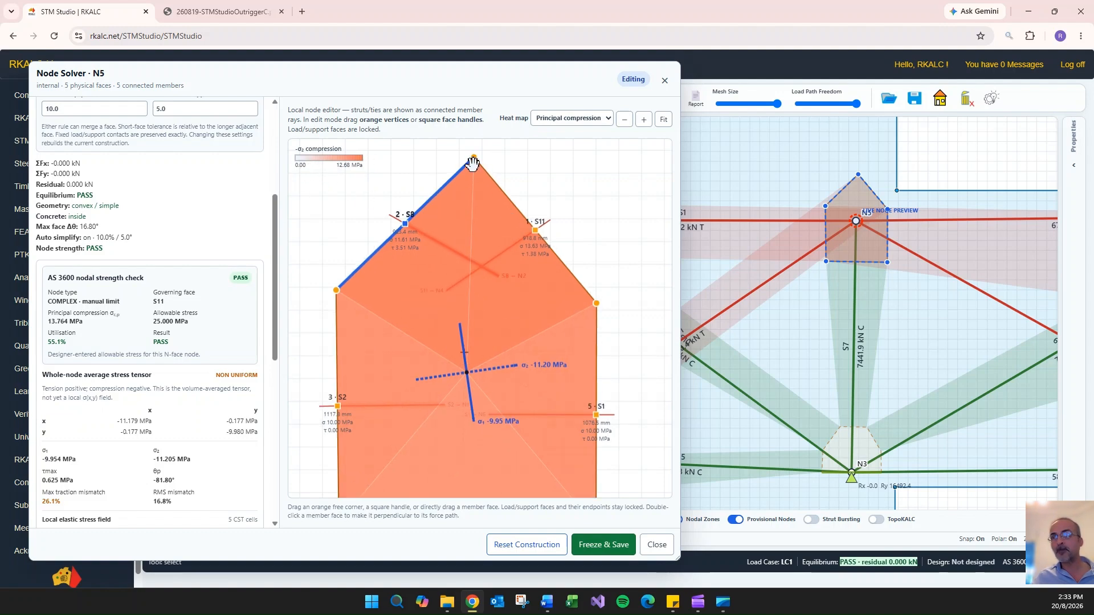
- Shrink the Node Solver window so the model view shows the truss panel between N3, N4, N5 and N6
{"action": "scroll", "coordinate": [909, 188], "scroll_direction": "down", "scroll_amount": 2}
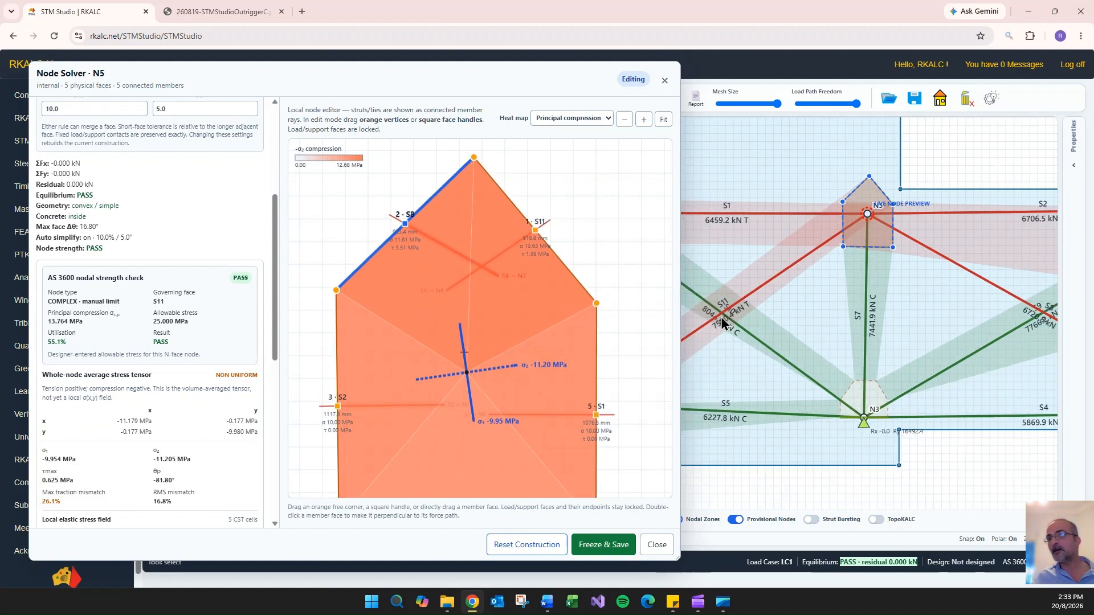
{"action": "scroll", "coordinate": [720, 317], "scroll_direction": "up", "scroll_amount": 4}
{"action": "scroll", "coordinate": [712, 329], "scroll_direction": "down", "scroll_amount": 2}
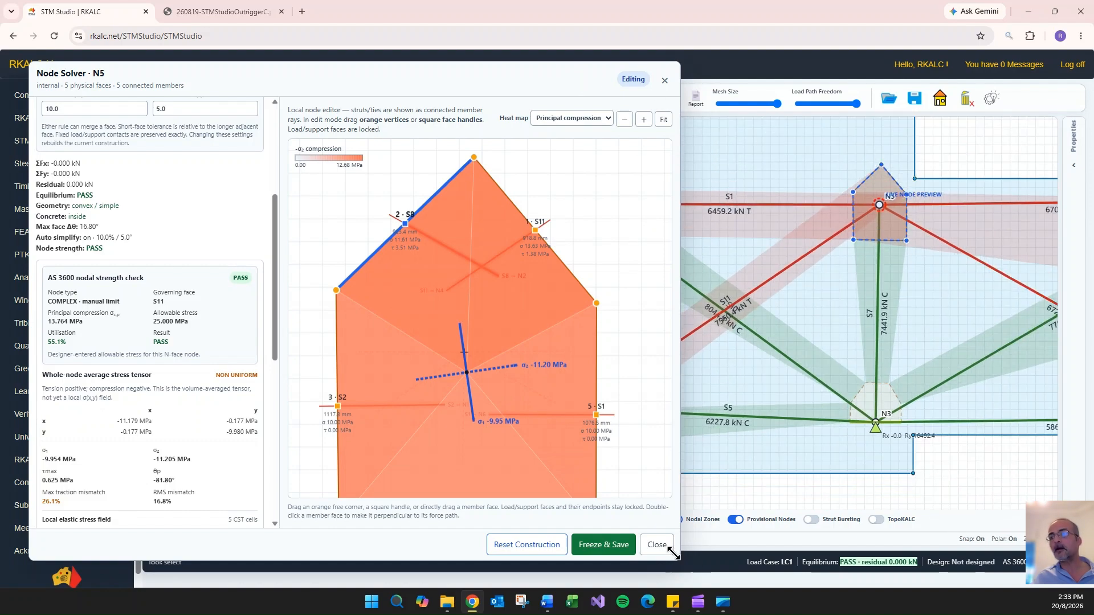
{"action": "left_click_drag", "start_coordinate": [677, 559], "coordinate": [405, 500]}
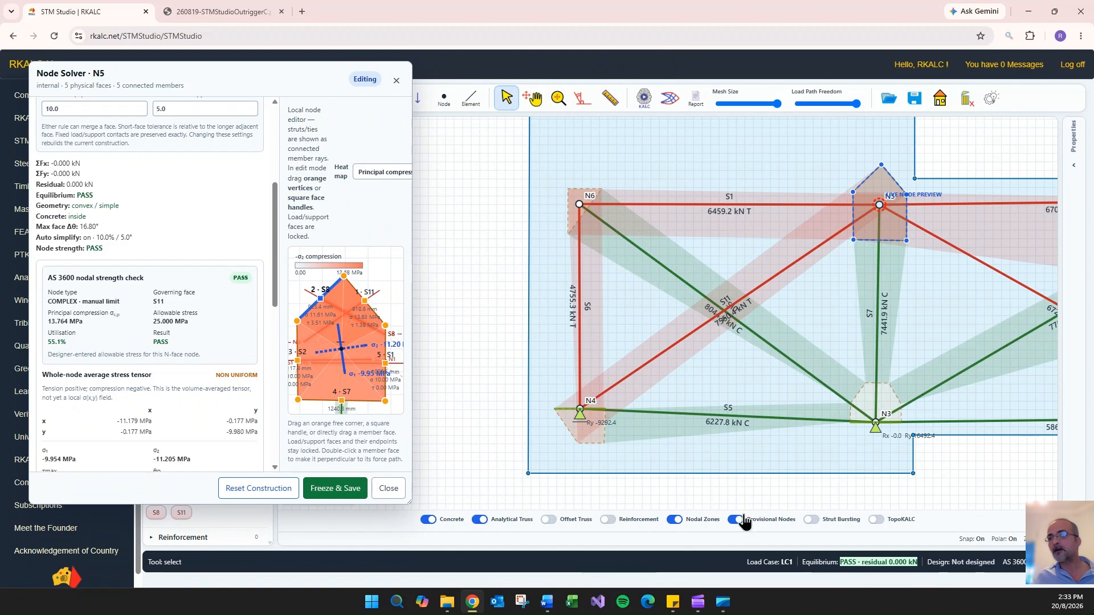
- Hide the member names in the model display and examine where the N4–N5 tie crosses the N3–N6 strut
{"action": "left_click", "coordinate": [1074, 165]}
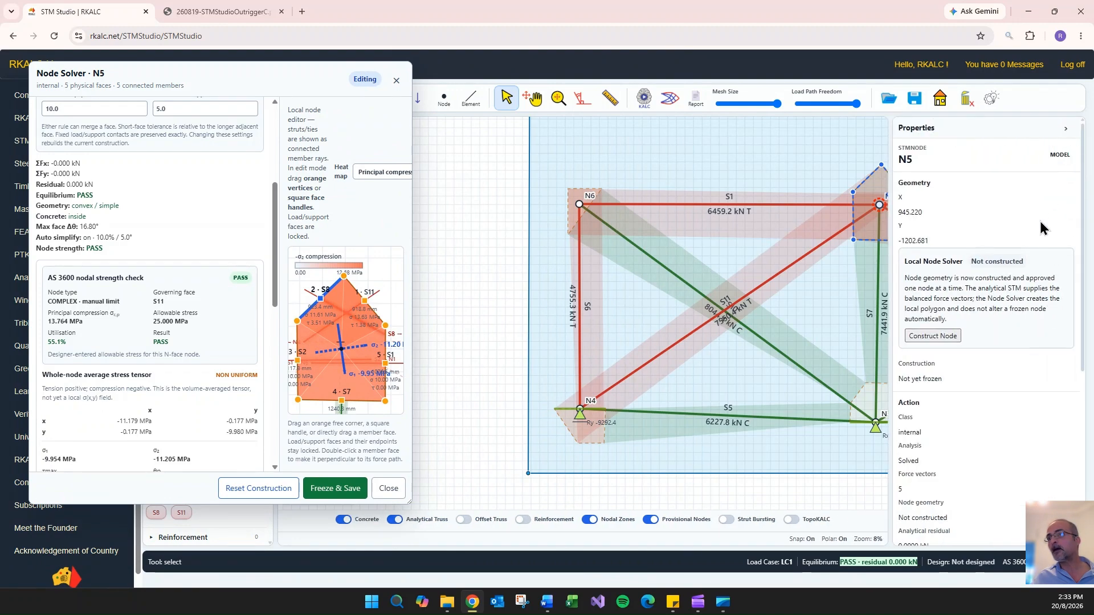
{"action": "scroll", "coordinate": [1042, 228], "scroll_direction": "down", "scroll_amount": 5}
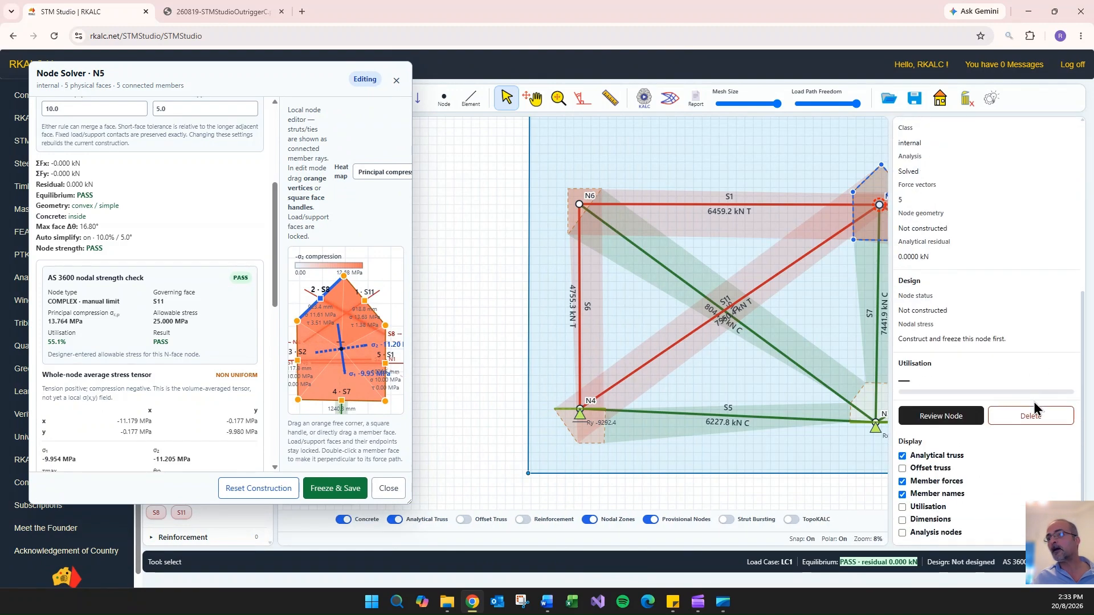
{"action": "left_click", "coordinate": [950, 497]}
{"action": "scroll", "coordinate": [706, 300], "scroll_direction": "up", "scroll_amount": 8}
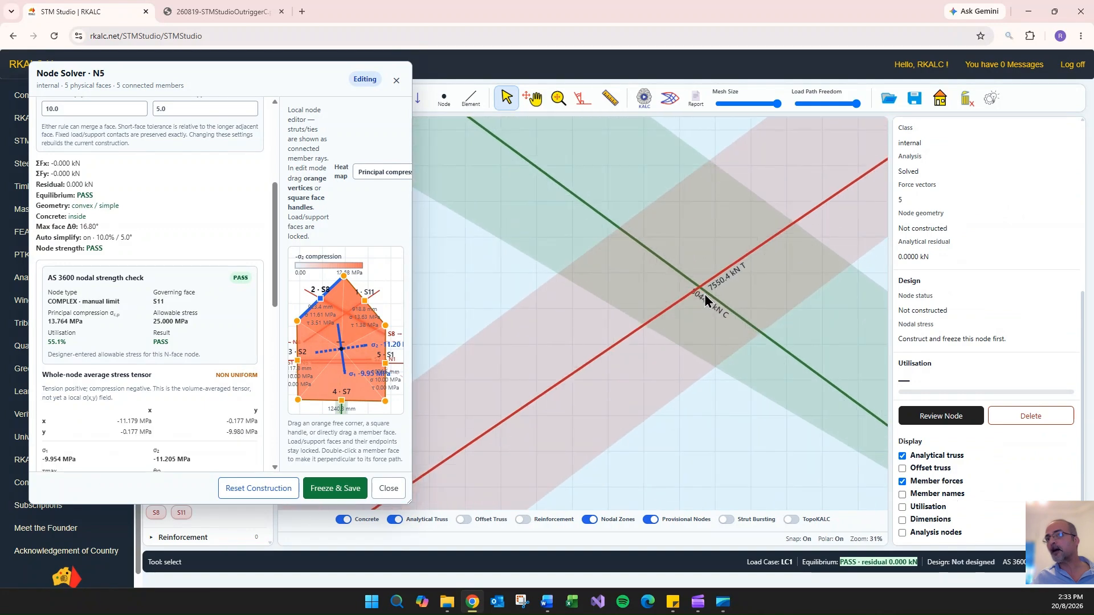
{"action": "scroll", "coordinate": [706, 299], "scroll_direction": "up", "scroll_amount": 2}
{"action": "scroll", "coordinate": [733, 278], "scroll_direction": "down", "scroll_amount": 6}
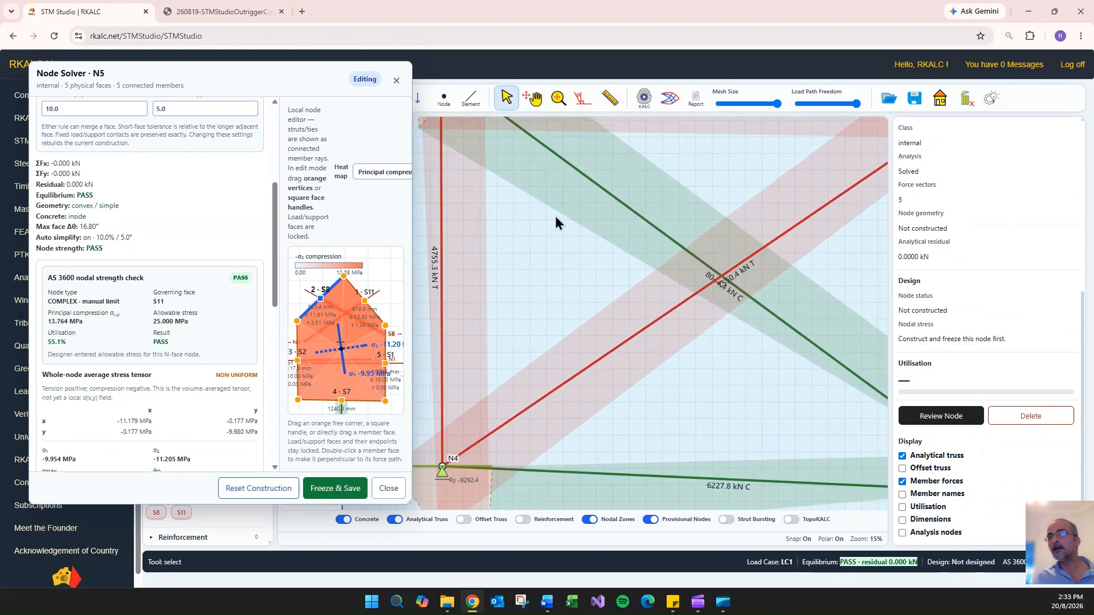
- Enlarge the Node Solver window again and select face S11 of N5 to review its stresses in the face order
{"action": "left_click_drag", "start_coordinate": [308, 77], "coordinate": [399, 72]}
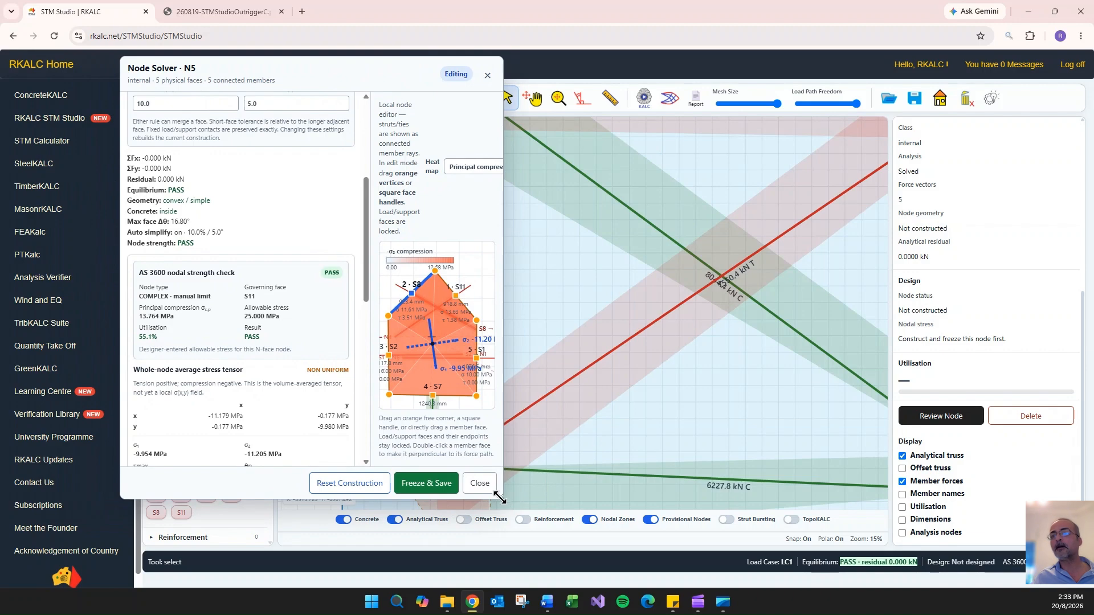
{"action": "left_click_drag", "start_coordinate": [499, 498], "coordinate": [992, 550]}
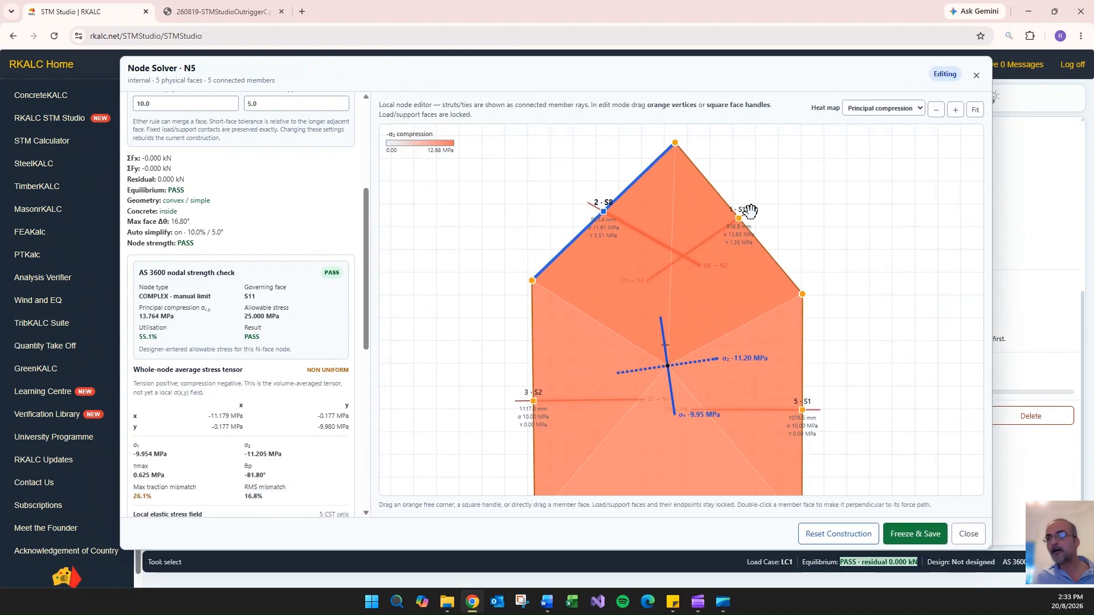
{"action": "scroll", "coordinate": [637, 310], "scroll_direction": "down", "scroll_amount": 6}
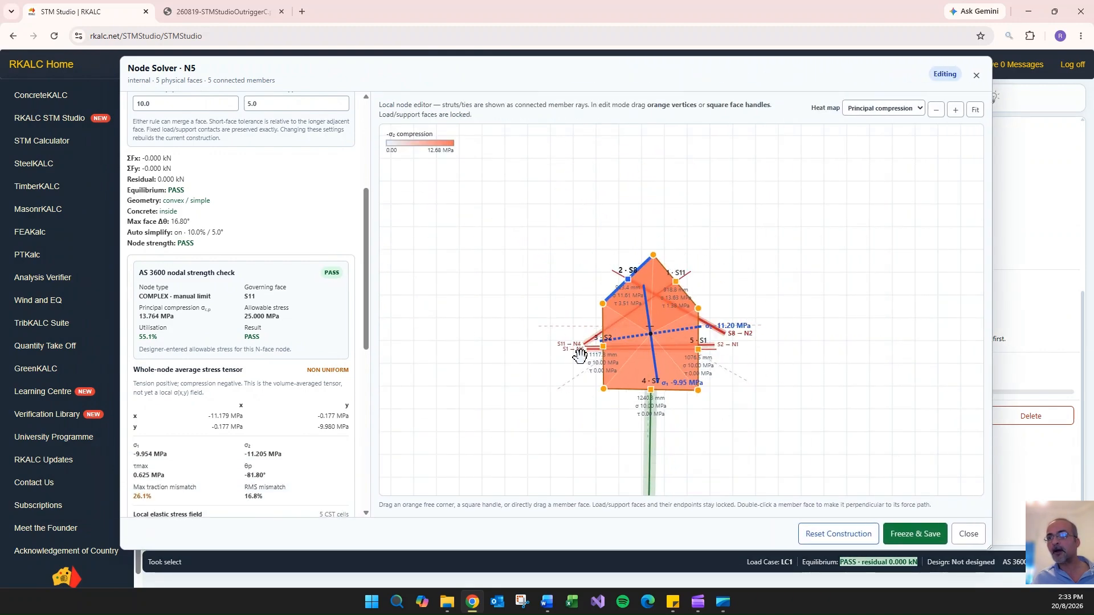
{"action": "left_click", "coordinate": [680, 295]}
{"action": "scroll", "coordinate": [292, 308], "scroll_direction": "down", "scroll_amount": 6}
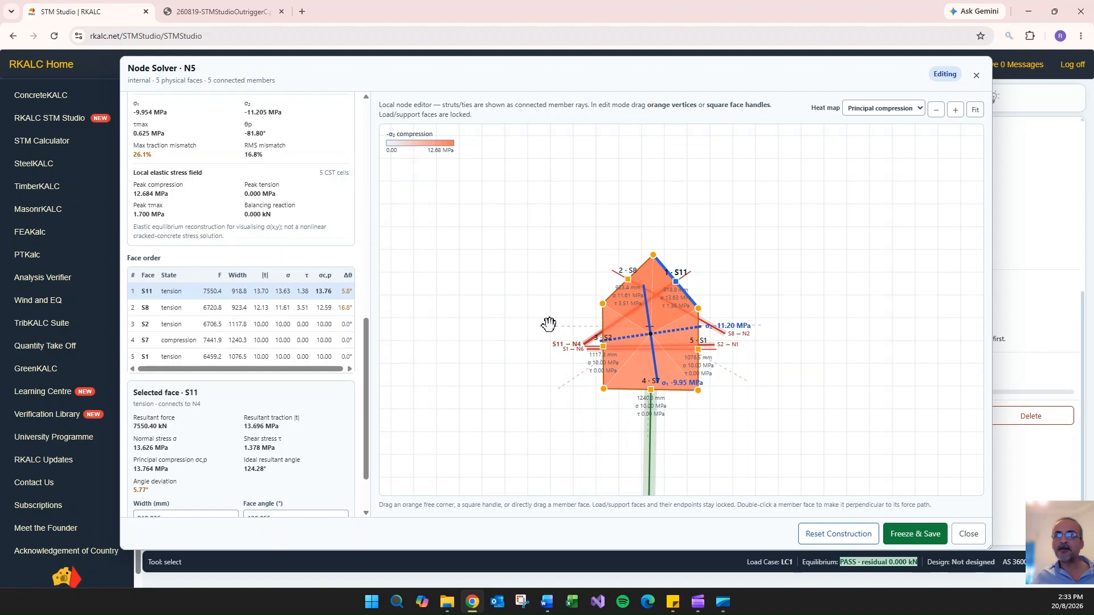
- Lower the apex of N5's polygon slightly and review the AS 3600 strength check, stress tensor and face results
{"action": "scroll", "coordinate": [639, 324], "scroll_direction": "up", "scroll_amount": 4}
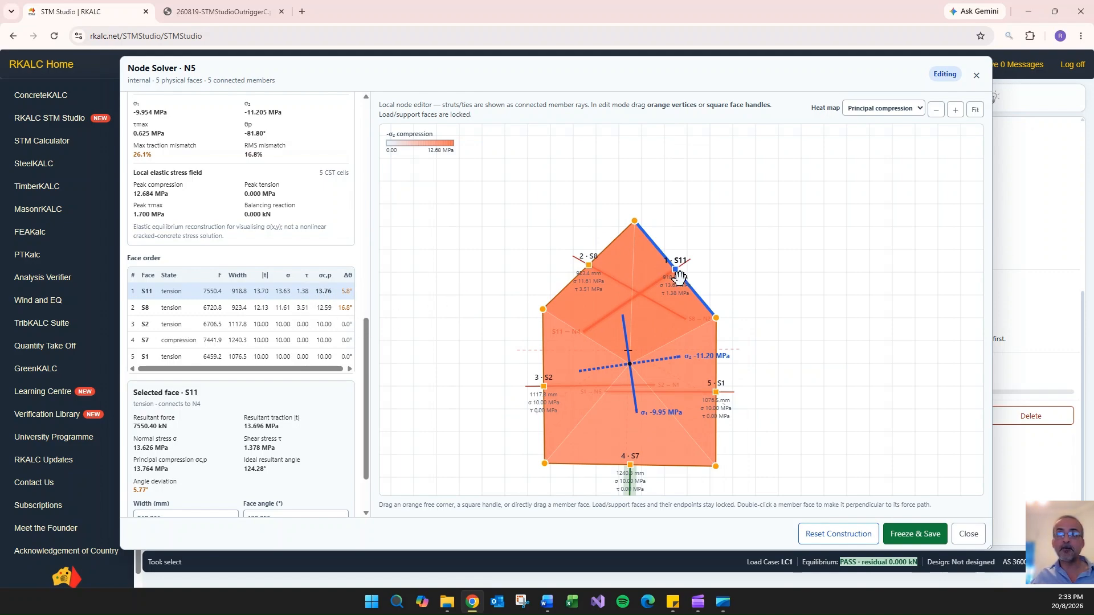
{"action": "scroll", "coordinate": [674, 279], "scroll_direction": "up", "scroll_amount": 2}
{"action": "scroll", "coordinate": [674, 279], "scroll_direction": "up", "scroll_amount": 3}
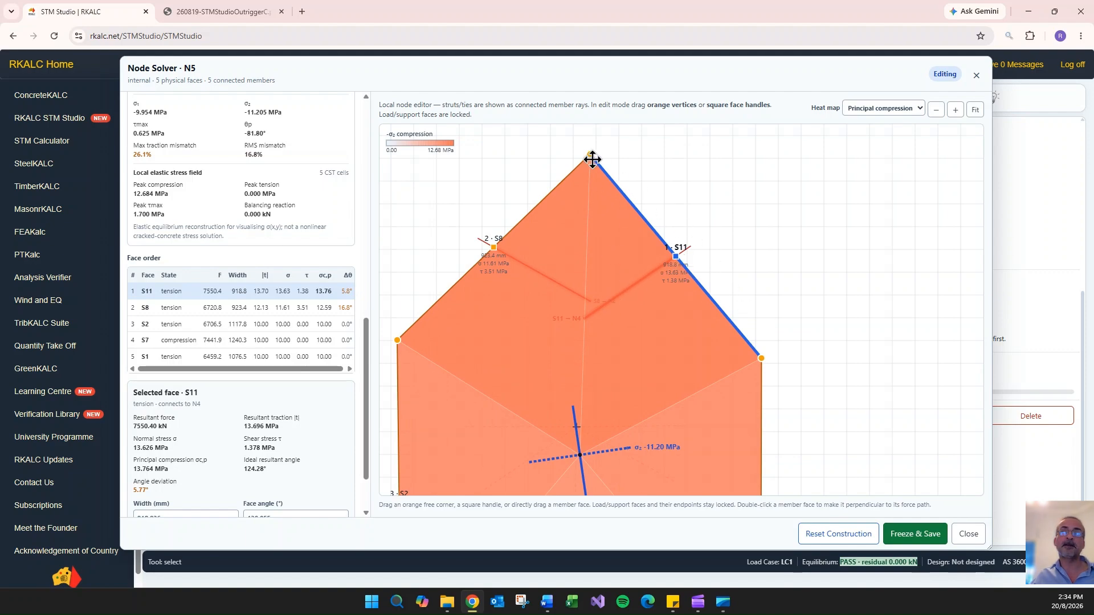
{"action": "left_click_drag", "start_coordinate": [592, 159], "coordinate": [596, 183]}
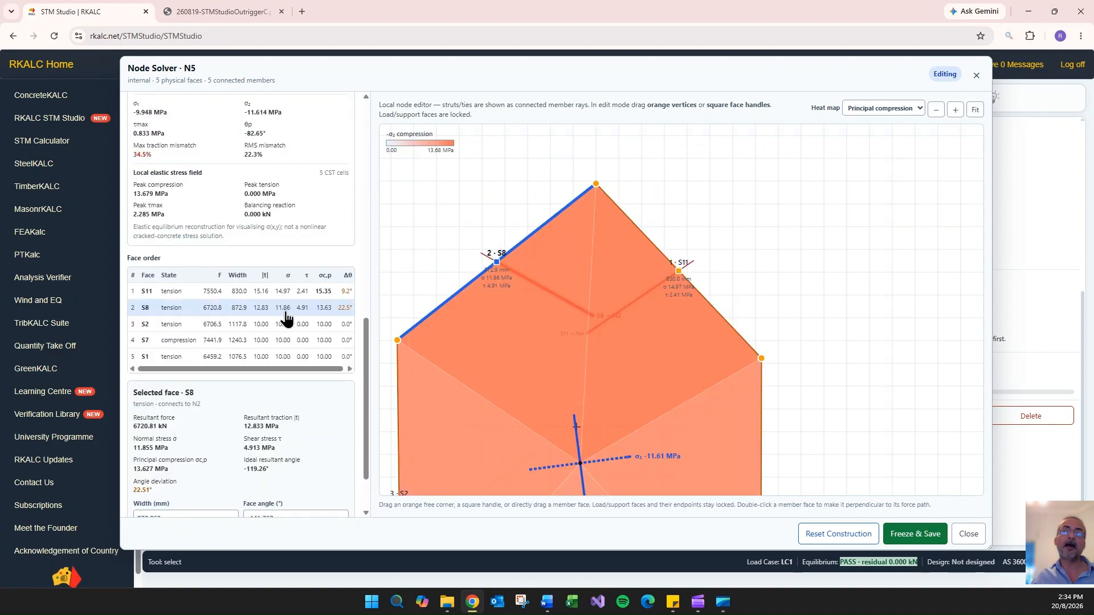
{"action": "scroll", "coordinate": [287, 217], "scroll_direction": "up", "scroll_amount": 7}
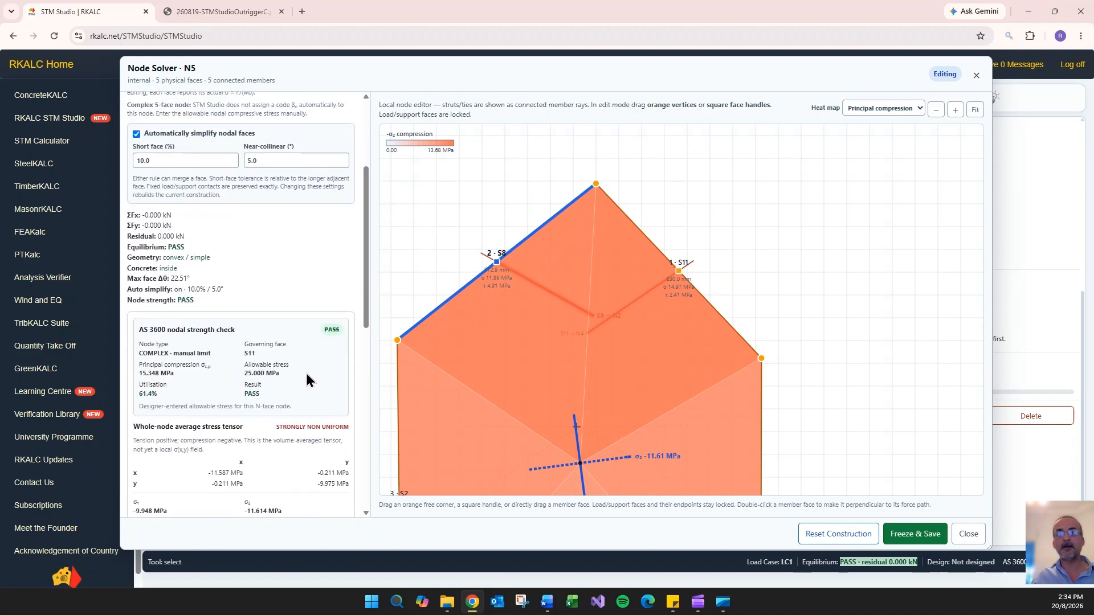
{"action": "scroll", "coordinate": [307, 380], "scroll_direction": "down", "scroll_amount": 2}
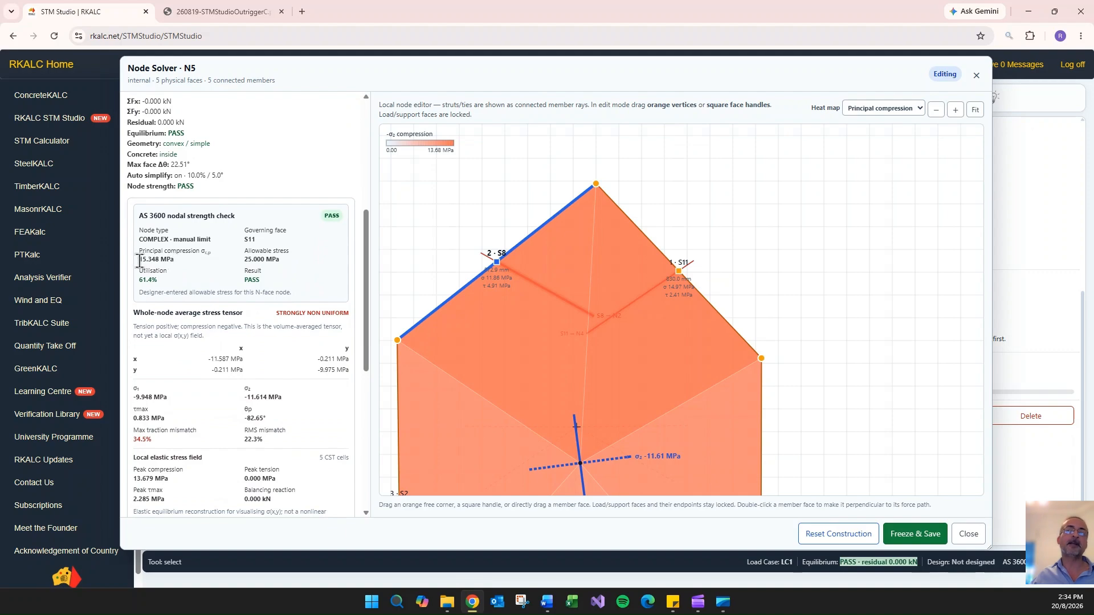
{"action": "scroll", "coordinate": [743, 206], "scroll_direction": "down", "scroll_amount": 3}
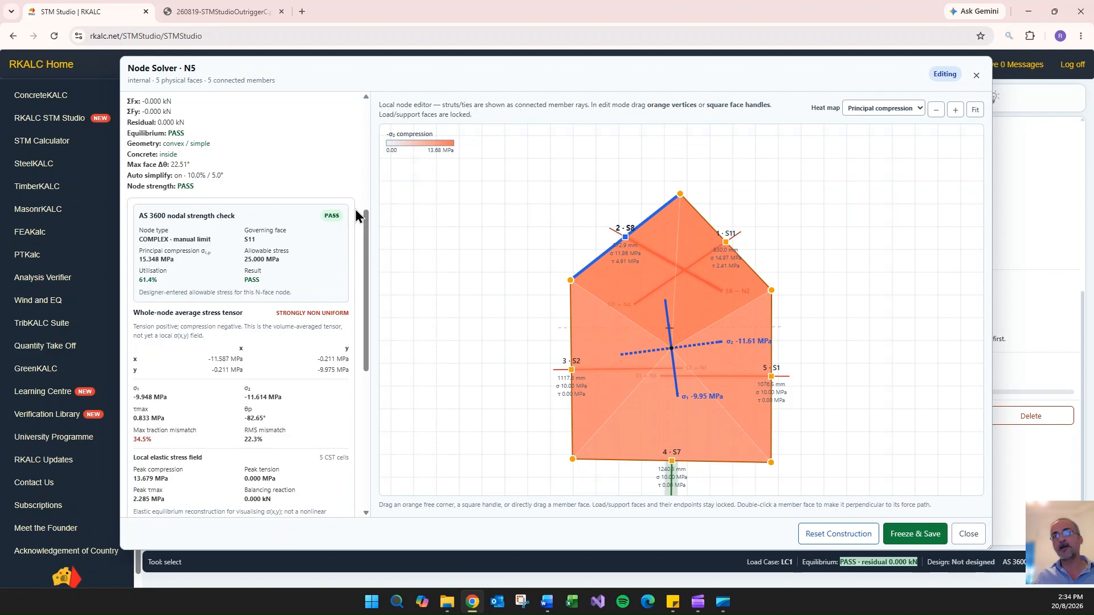
{"action": "scroll", "coordinate": [355, 219], "scroll_direction": "down", "scroll_amount": 8}
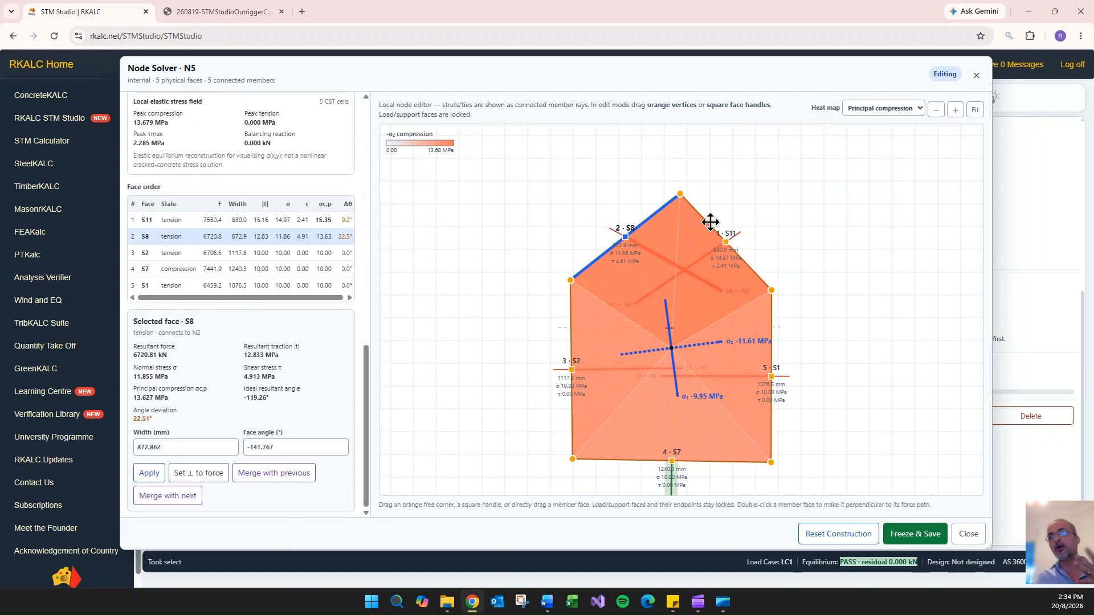
- Set faces S11 and S8 of N5's polygon perpendicular to their member forces
{"action": "left_click", "coordinate": [760, 272]}
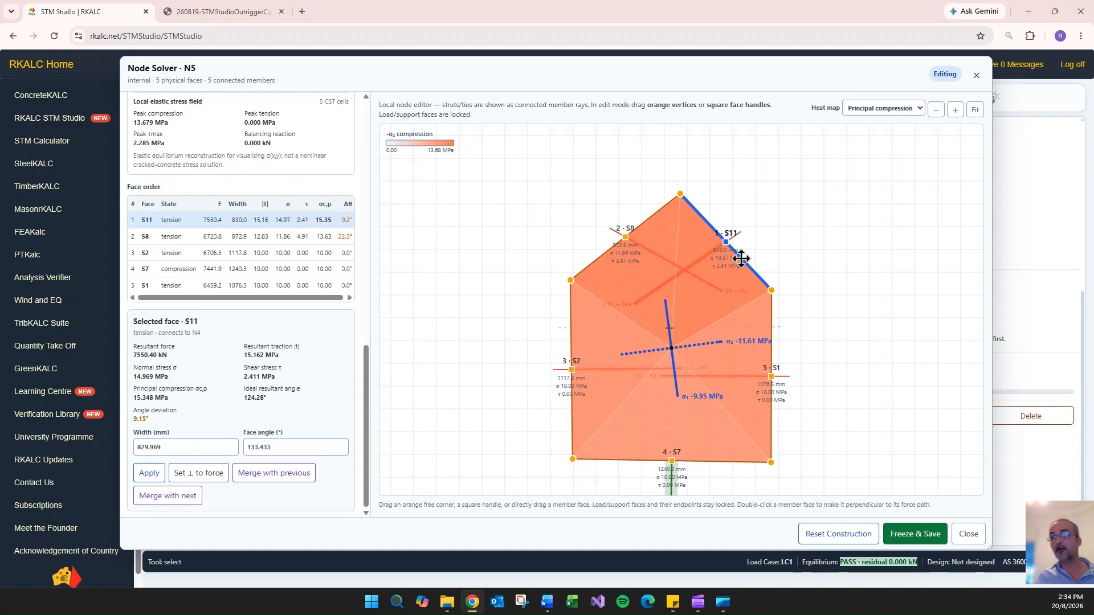
{"action": "left_click", "coordinate": [209, 481]}
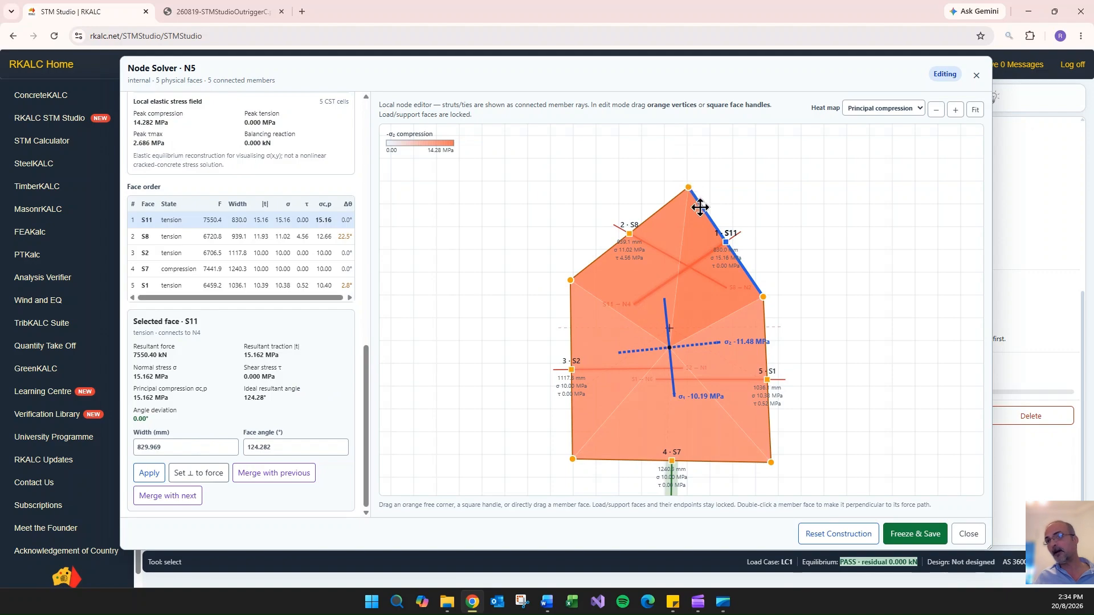
{"action": "left_click", "coordinate": [658, 213]}
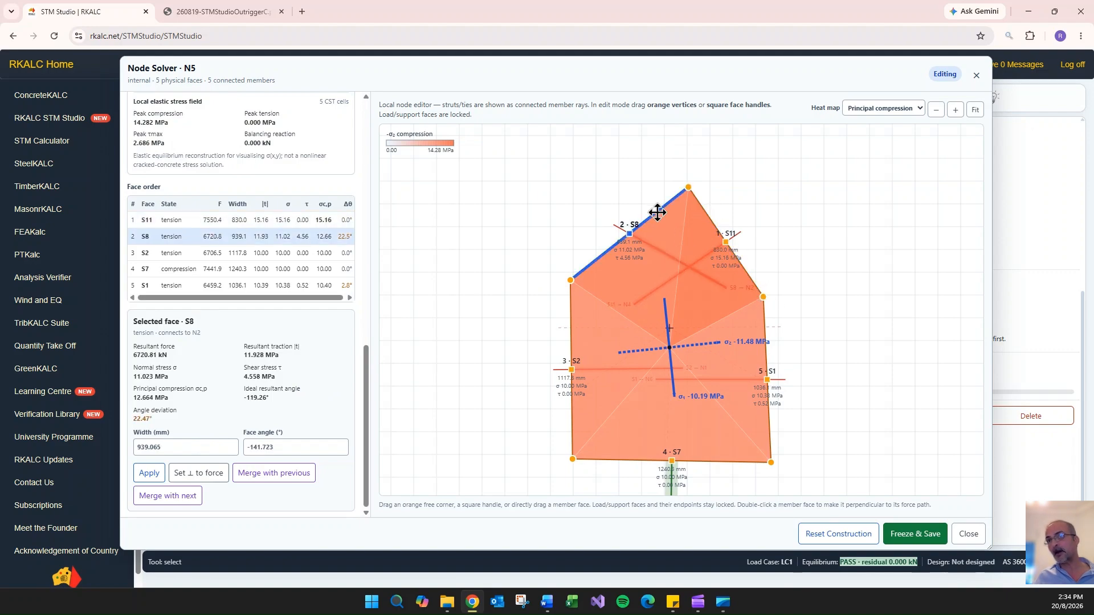
{"action": "left_click", "coordinate": [201, 474]}
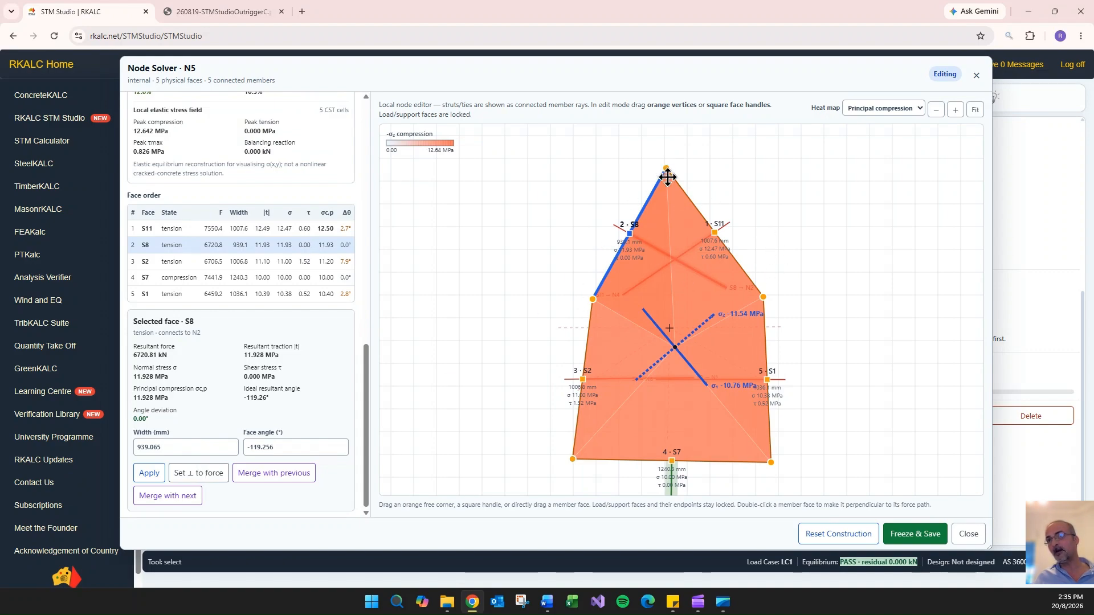
- Set faces S2 and S7 of N5's polygon perpendicular to their member forces
{"action": "left_click", "coordinate": [765, 366]}
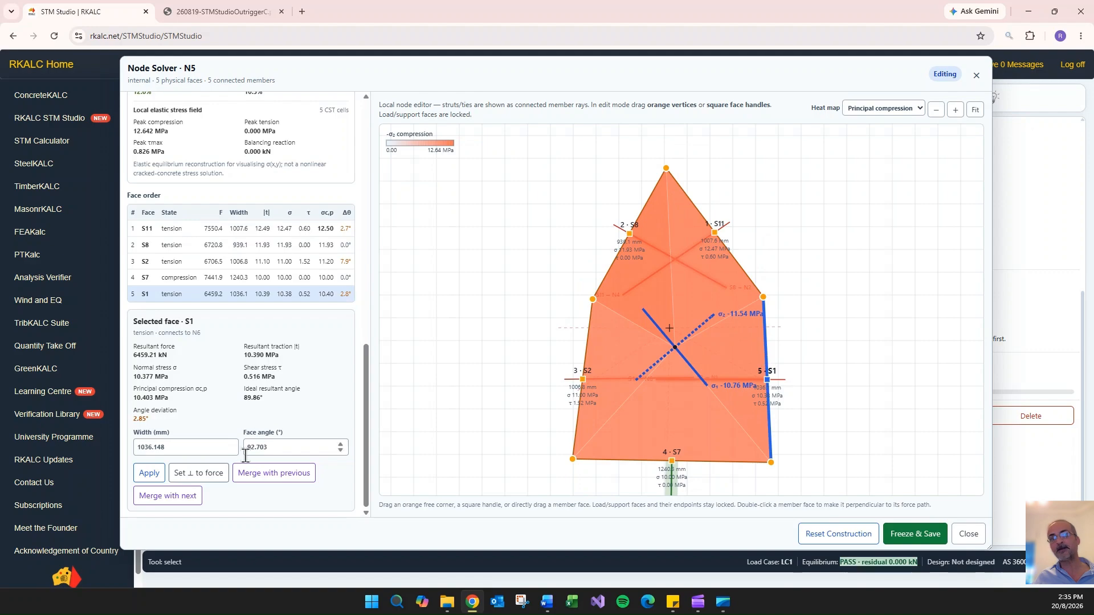
{"action": "left_click", "coordinate": [588, 341]}
{"action": "left_click", "coordinate": [214, 477]}
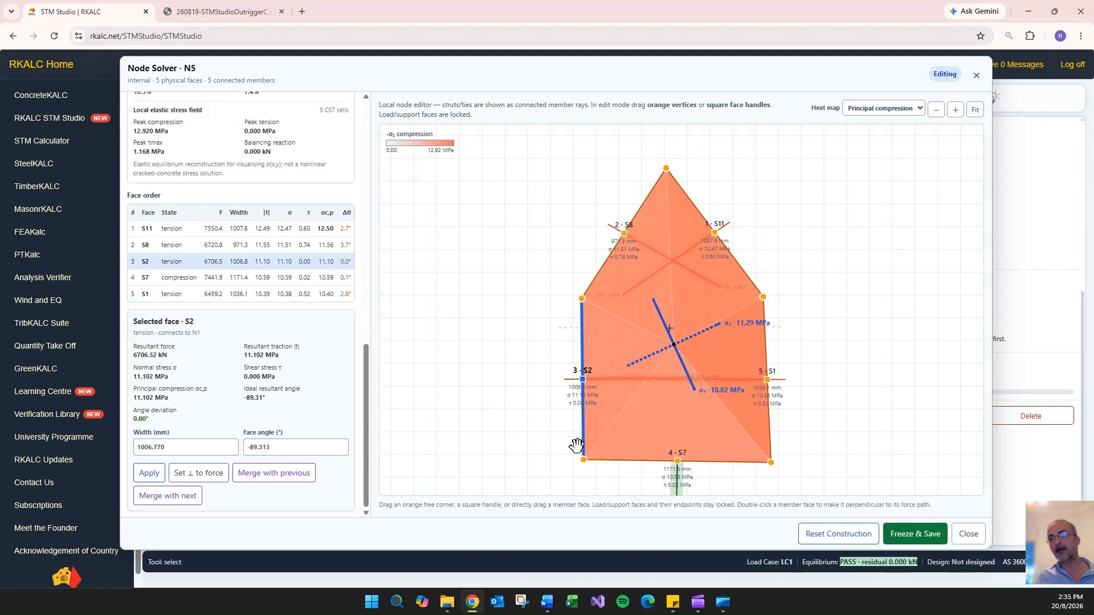
{"action": "left_click", "coordinate": [620, 460]}
{"action": "left_click", "coordinate": [211, 475]}
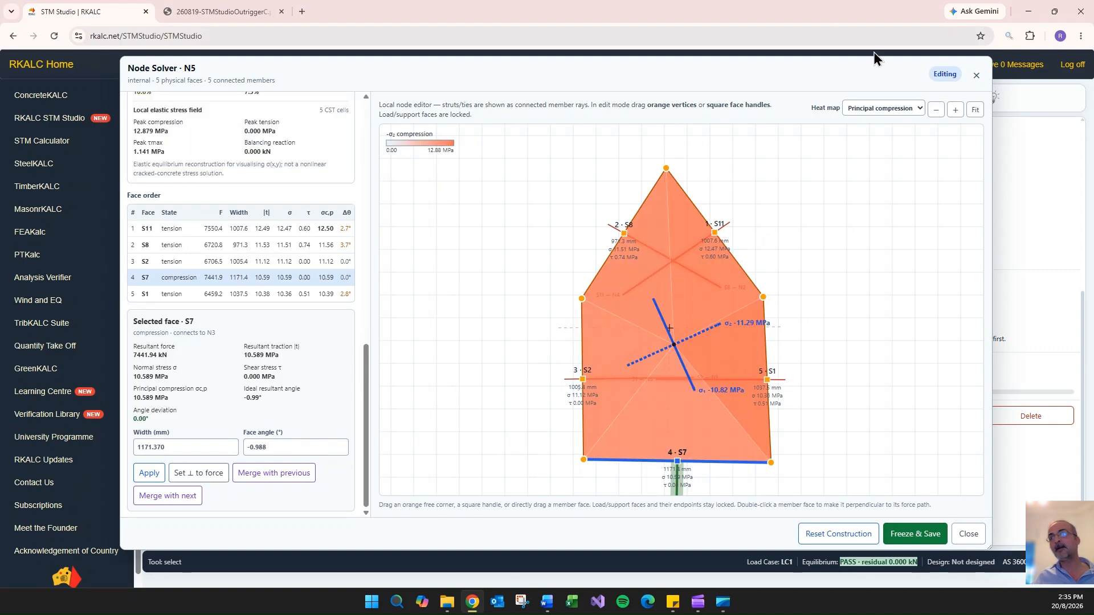
- Collapse the node properties, show N5's reshaped zone in the model view and place the resized Node Solver window beside it
{"action": "left_click_drag", "start_coordinate": [989, 549], "coordinate": [617, 464]}
{"action": "scroll", "coordinate": [1042, 277], "scroll_direction": "up", "scroll_amount": 5}
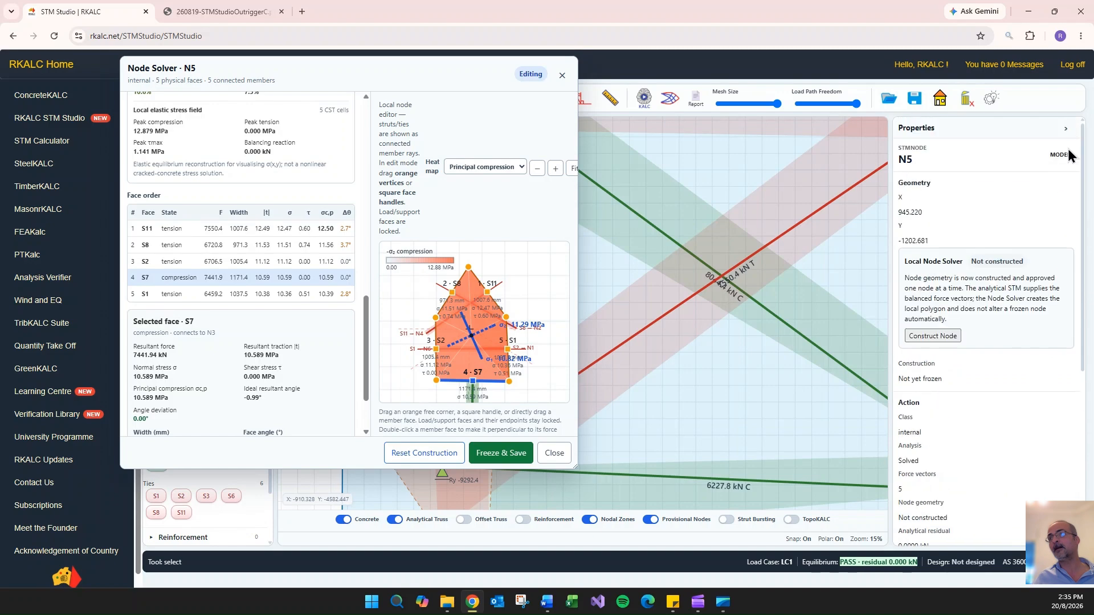
{"action": "left_click", "coordinate": [1065, 128]}
{"action": "scroll", "coordinate": [920, 220], "scroll_direction": "down", "scroll_amount": 7}
{"action": "left_click_drag", "start_coordinate": [1010, 435], "coordinate": [904, 506]}
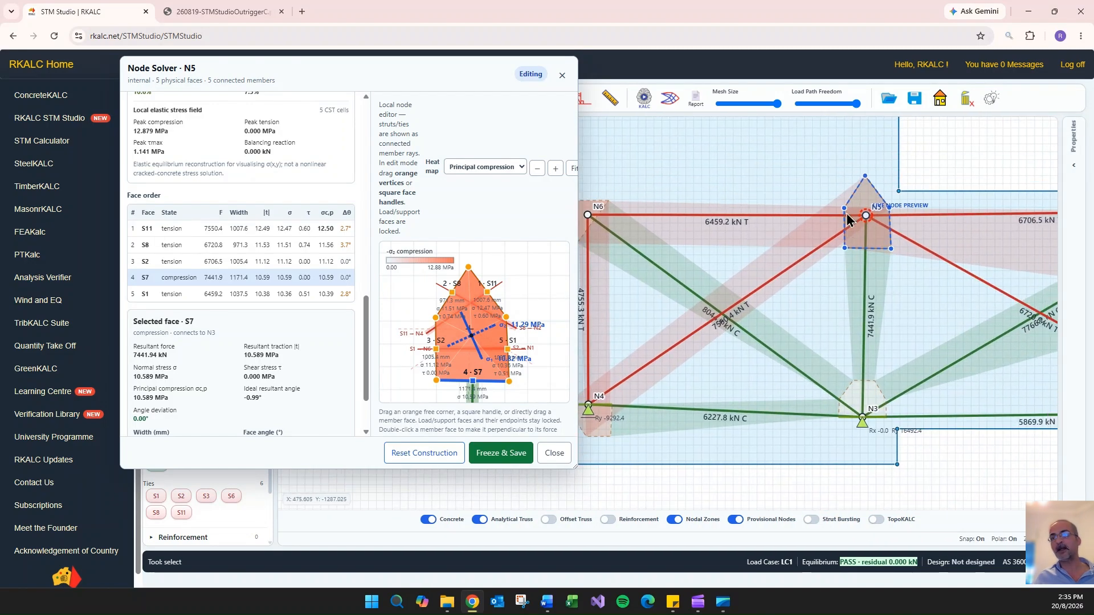
{"action": "left_click_drag", "start_coordinate": [475, 71], "coordinate": [358, 67]}
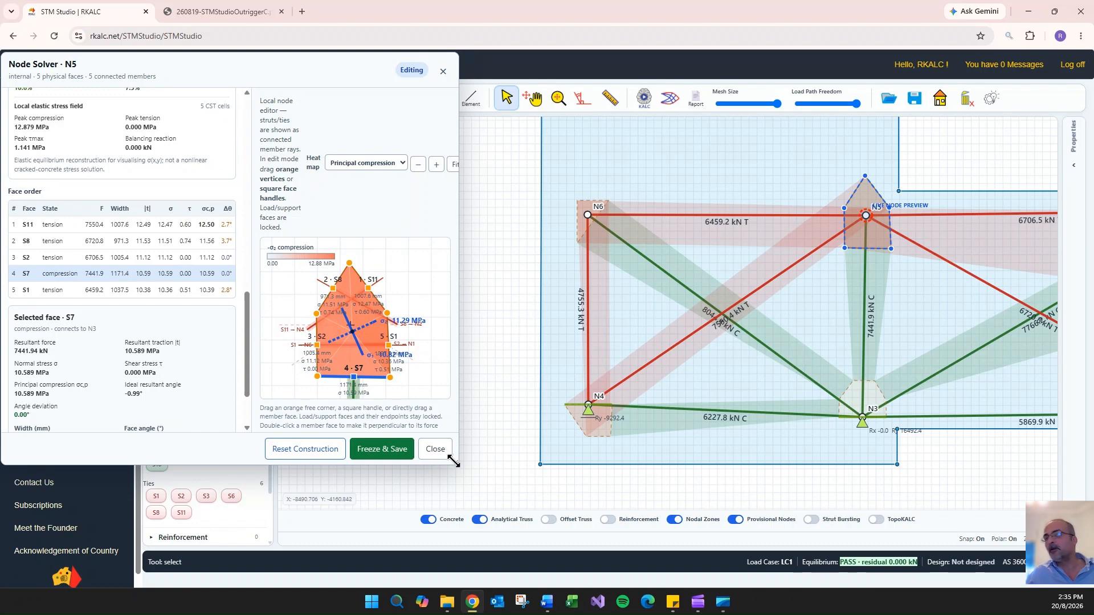
{"action": "left_click_drag", "start_coordinate": [453, 461], "coordinate": [709, 501]}
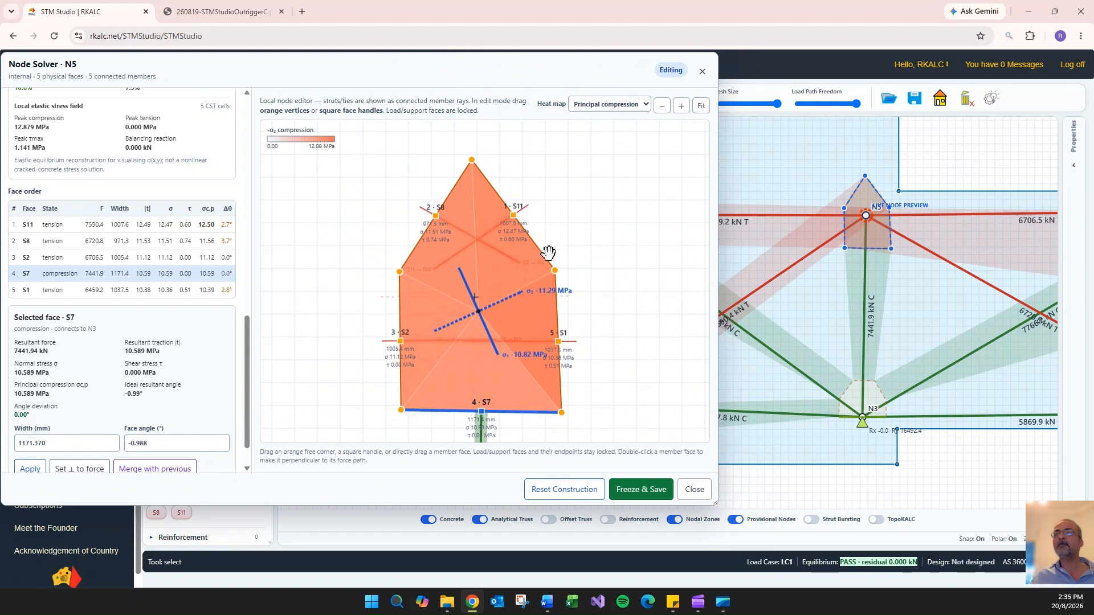
- Review N5's equilibrium, AS 3600 nodal strength check and whole-node average stress tensor for the realigned faces
{"action": "scroll", "coordinate": [96, 190], "scroll_direction": "up", "scroll_amount": 5}
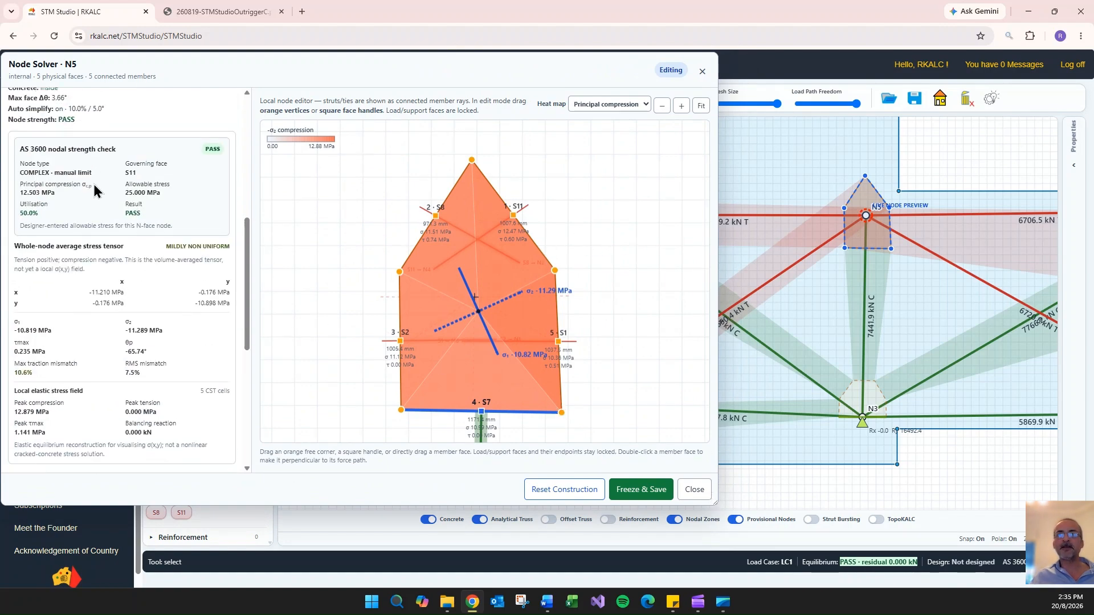
{"action": "scroll", "coordinate": [103, 224], "scroll_direction": "up", "scroll_amount": 3}
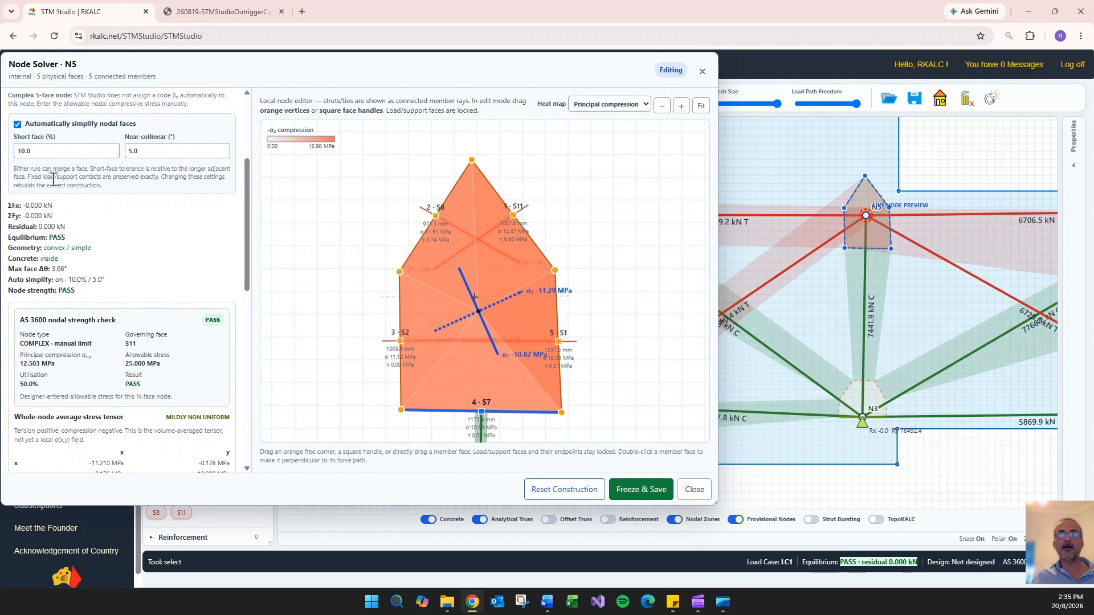
{"action": "scroll", "coordinate": [53, 180], "scroll_direction": "up", "scroll_amount": 3}
{"action": "scroll", "coordinate": [94, 246], "scroll_direction": "down", "scroll_amount": 6}
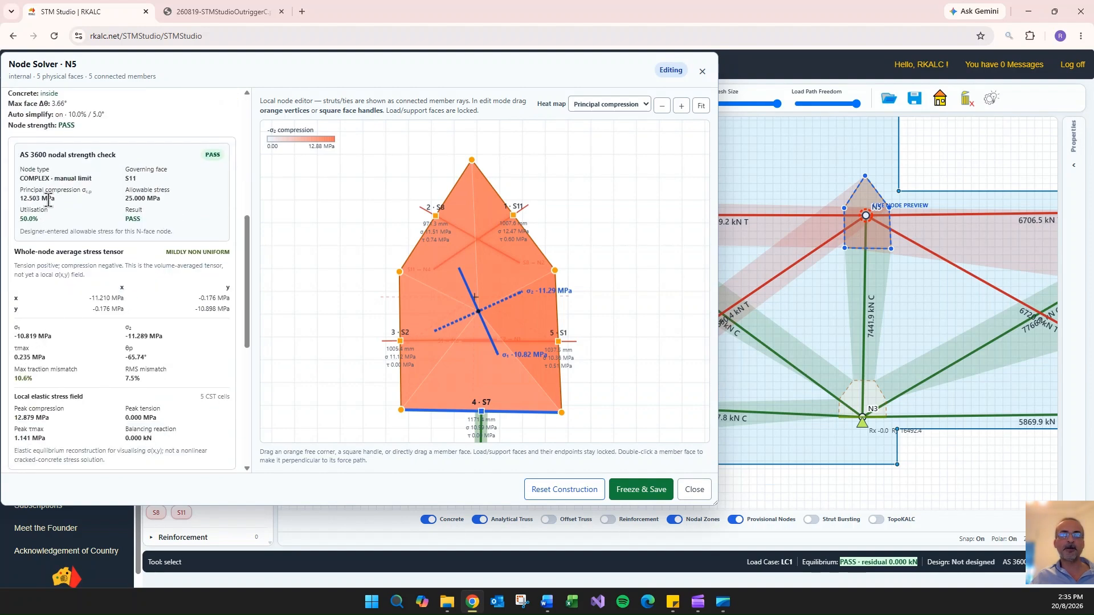
- Show N5's heat map as principal tension and compare it with maximum shear
{"action": "left_click", "coordinate": [620, 108]}
{"action": "left_click", "coordinate": [611, 134]}
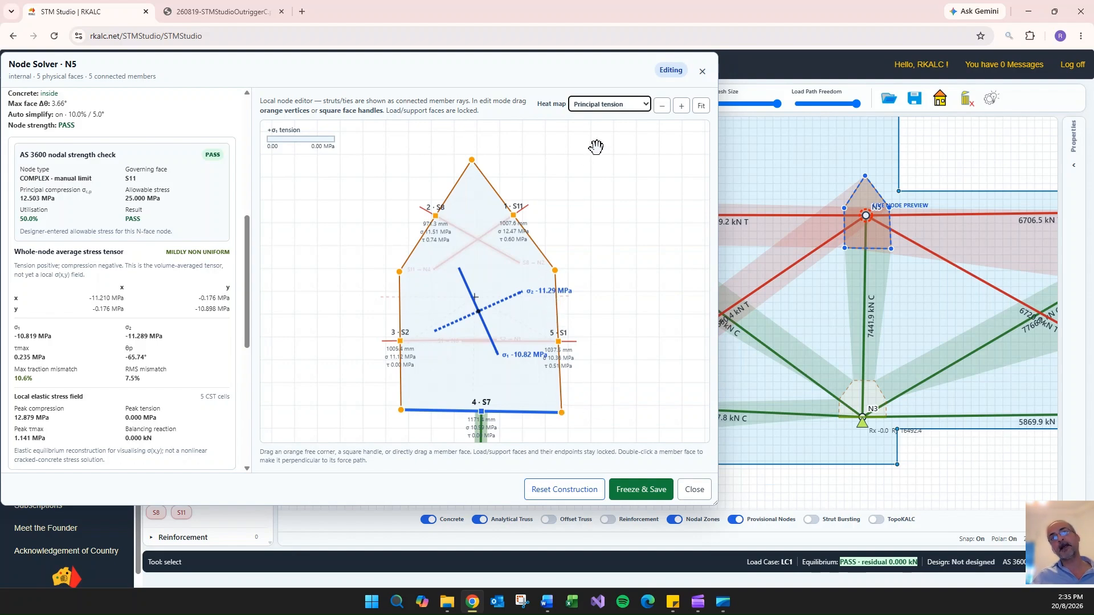
{"action": "left_click", "coordinate": [615, 104]}
{"action": "left_click", "coordinate": [605, 149]}
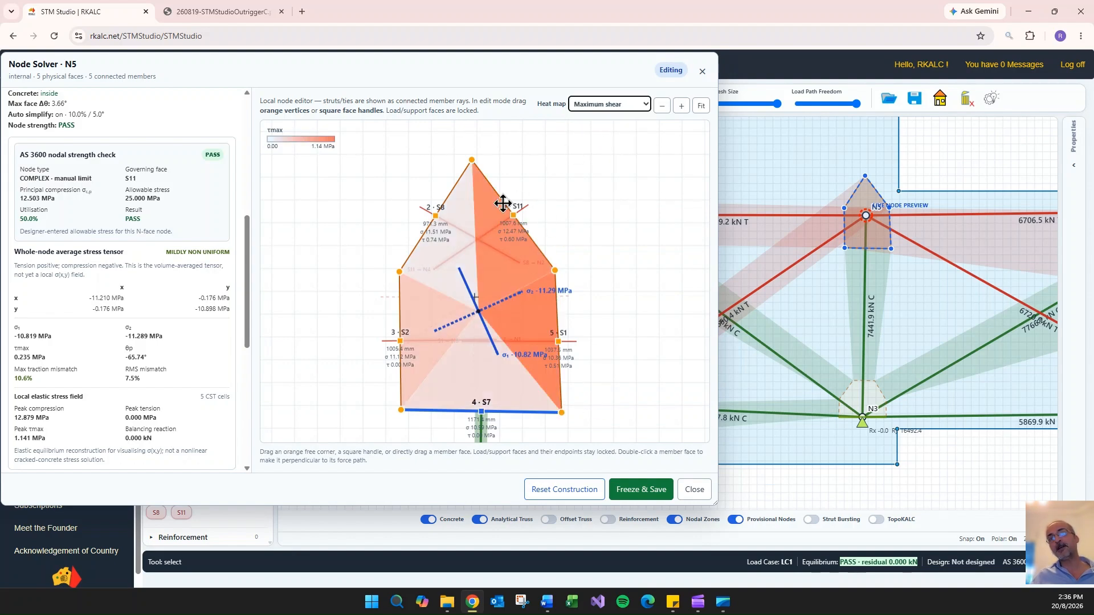
- Raise N5's corner between faces S11 and S1 and compare the node's σx, σy and τxy heat maps
{"action": "left_click_drag", "start_coordinate": [555, 271], "coordinate": [563, 250]}
{"action": "left_click", "coordinate": [621, 105]}
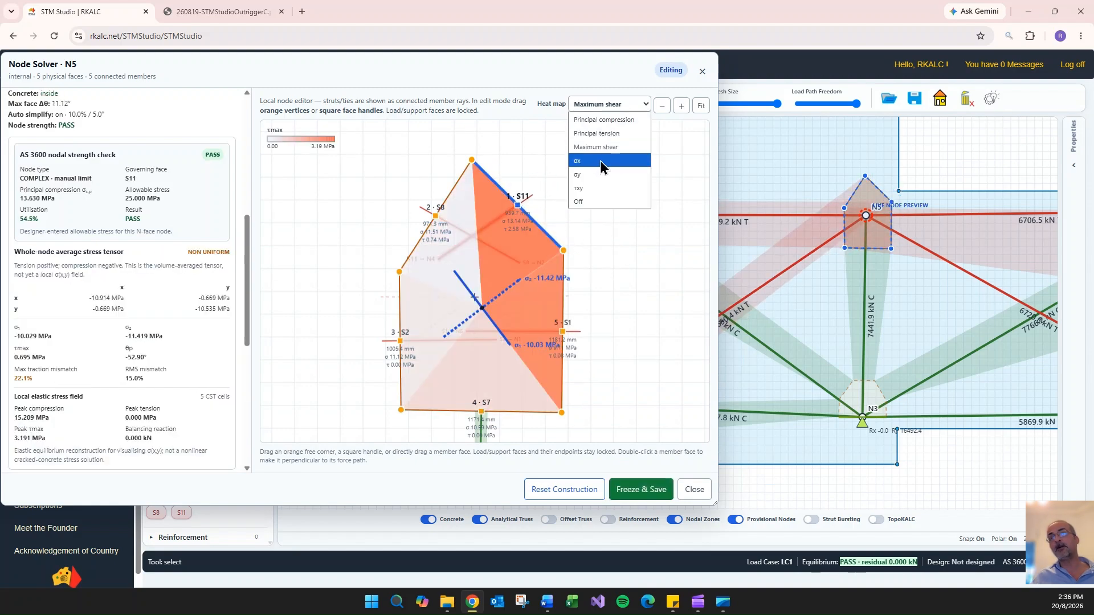
{"action": "left_click", "coordinate": [600, 161]}
{"action": "left_click", "coordinate": [609, 104]}
{"action": "left_click", "coordinate": [600, 175]}
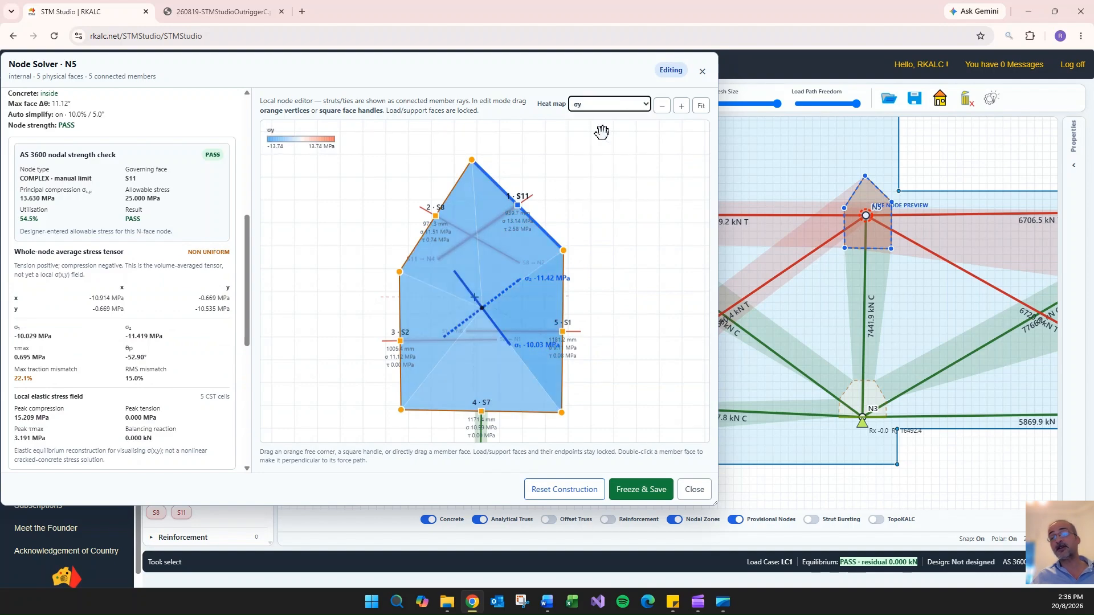
{"action": "left_click", "coordinate": [609, 105]}
{"action": "left_click", "coordinate": [601, 188]}
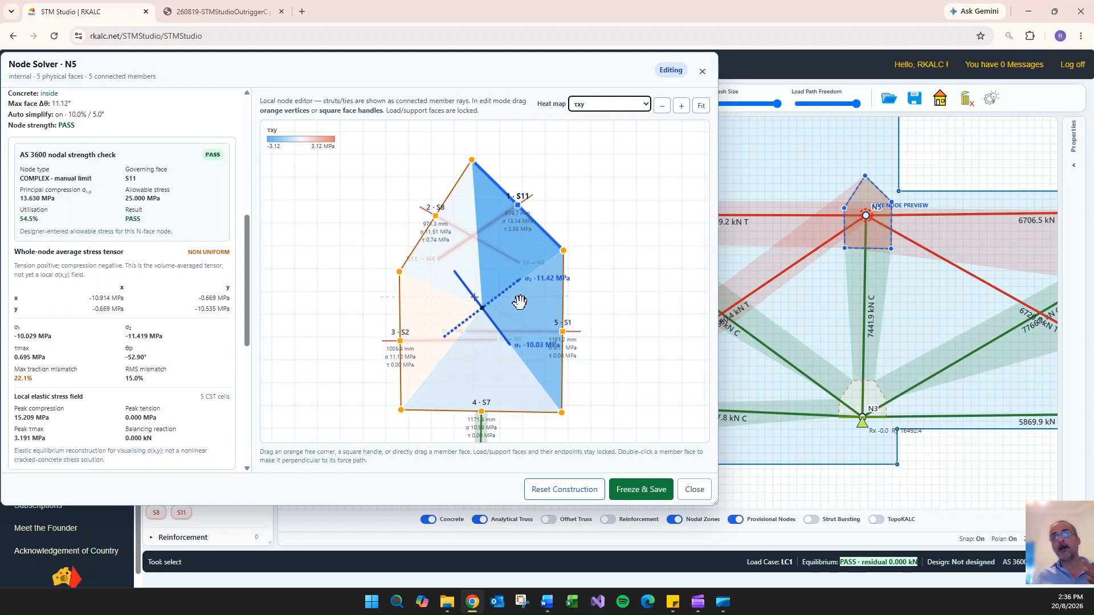
- Return N5's heat map to principal compression and review the node's strength check
{"action": "scroll", "coordinate": [194, 308], "scroll_direction": "up", "scroll_amount": 2}
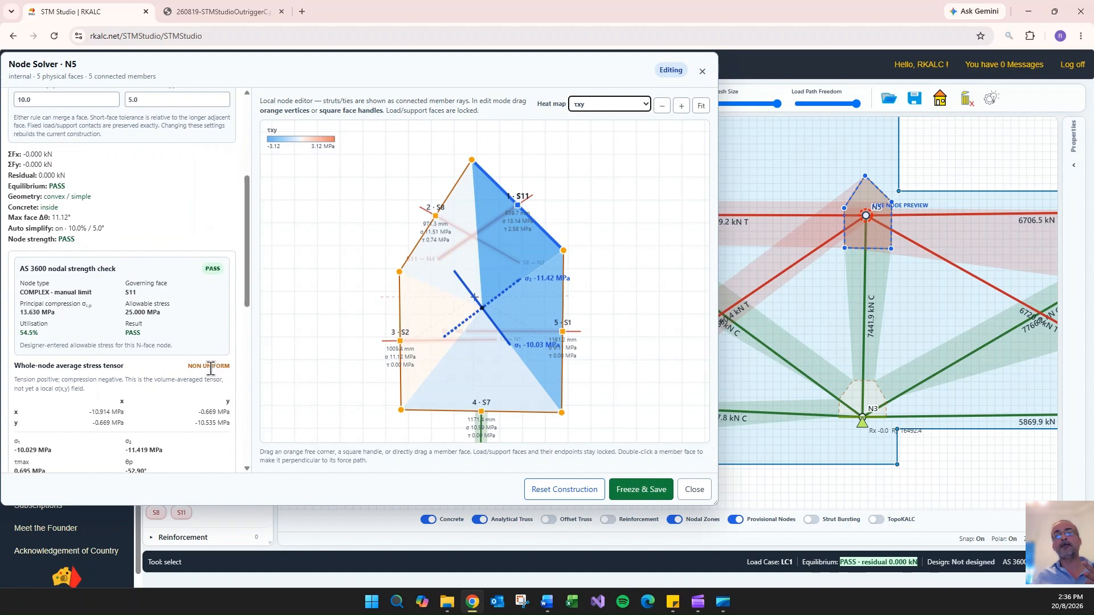
{"action": "left_click", "coordinate": [604, 107]}
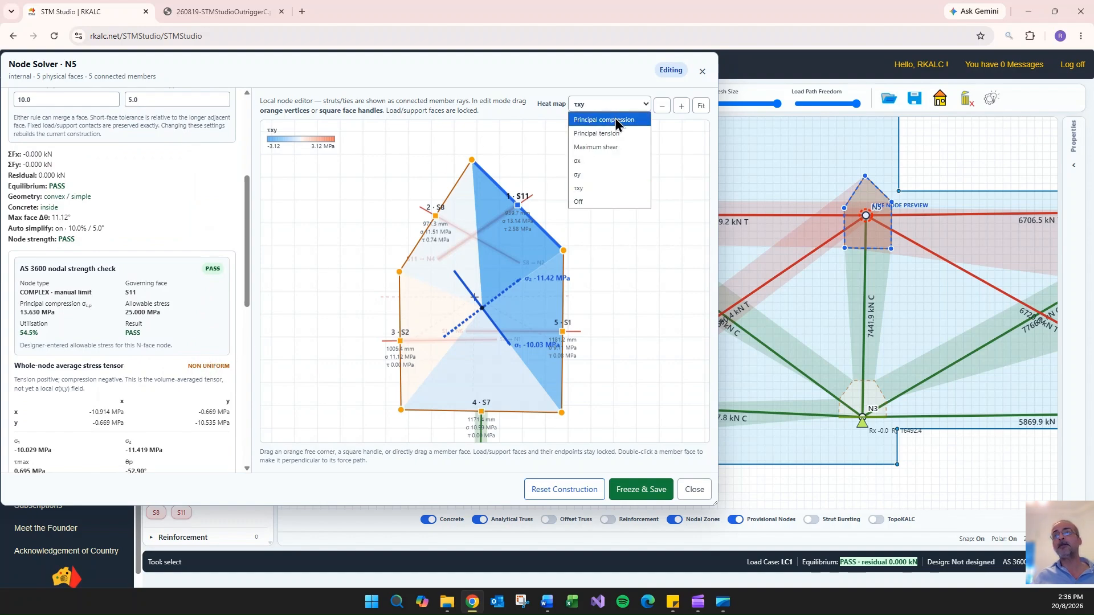
{"action": "left_click", "coordinate": [618, 119]}
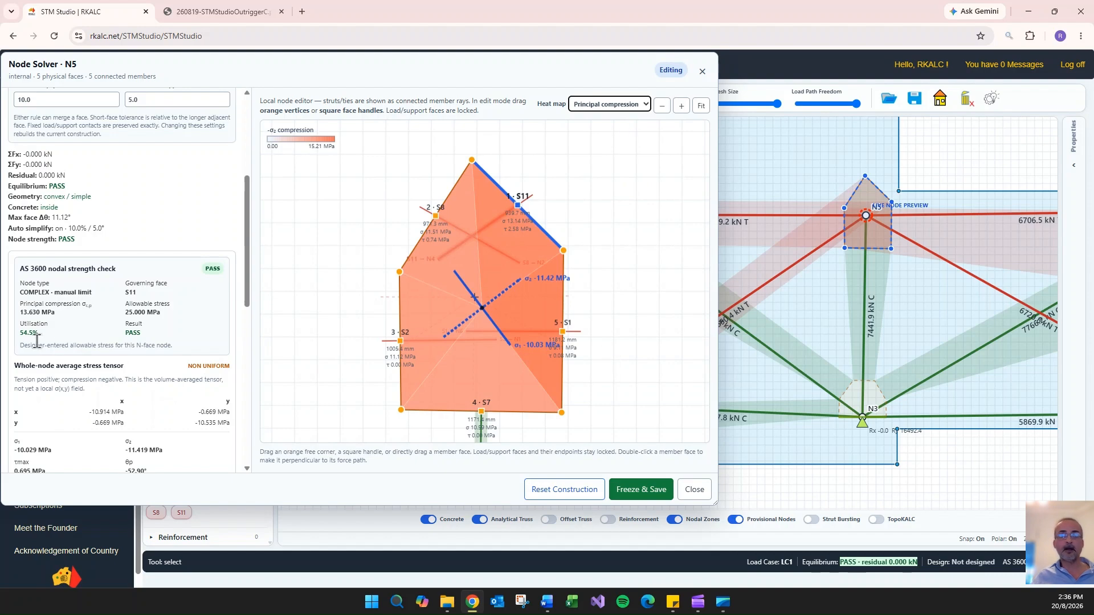
- Lower N5's side corners and apex, making S1 about 658 mm, S2 about 746 mm, S11 about 764 mm and S8 about 968 mm wide
{"action": "left_click_drag", "start_coordinate": [566, 256], "coordinate": [559, 321]}
{"action": "left_click_drag", "start_coordinate": [471, 162], "coordinate": [508, 231]}
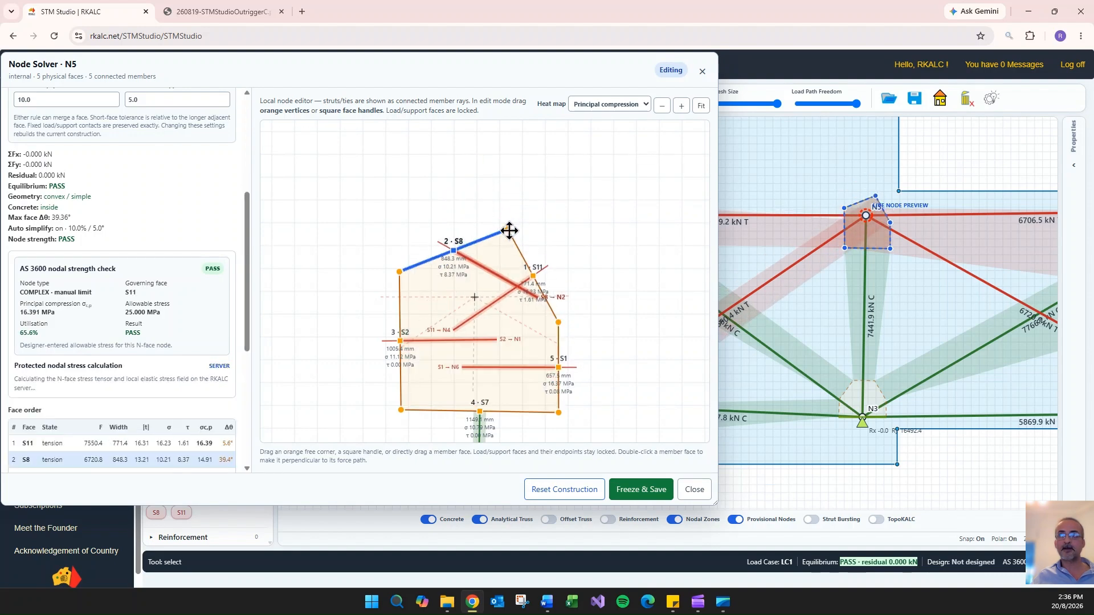
{"action": "left_click_drag", "start_coordinate": [409, 271], "coordinate": [399, 307]}
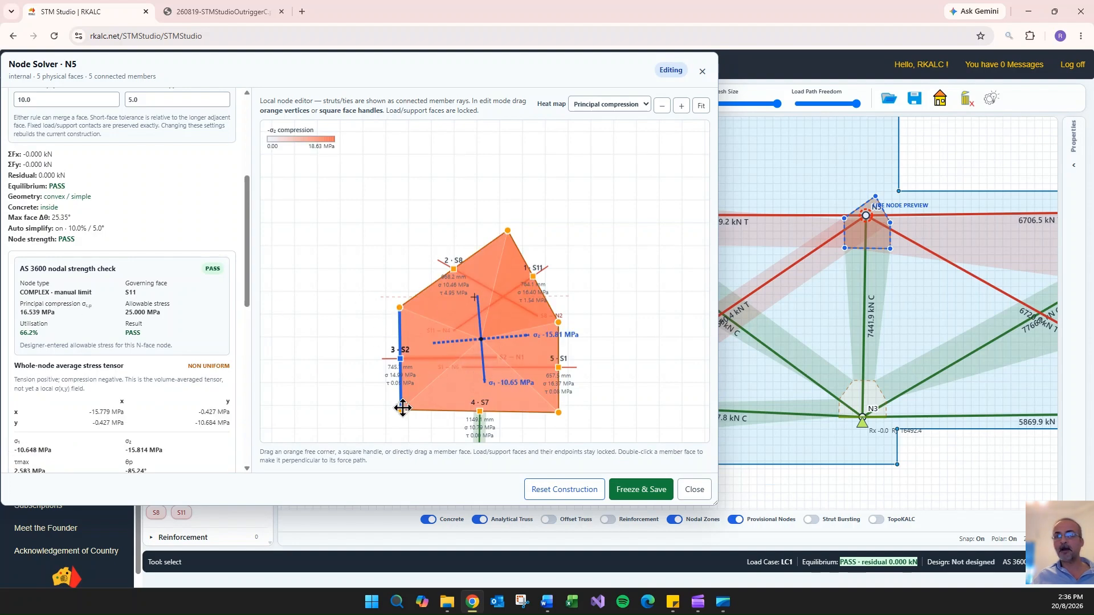
- Set N5's faces S2, S1 and S7 perpendicular to their member forces
{"action": "scroll", "coordinate": [147, 351], "scroll_direction": "down", "scroll_amount": 10}
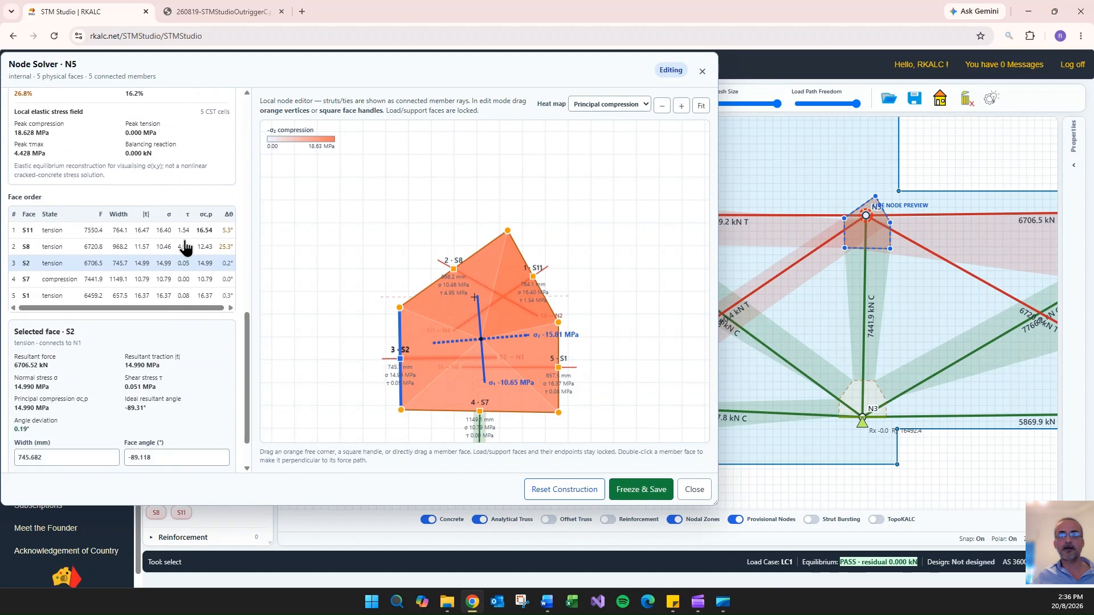
{"action": "left_click", "coordinate": [87, 429]}
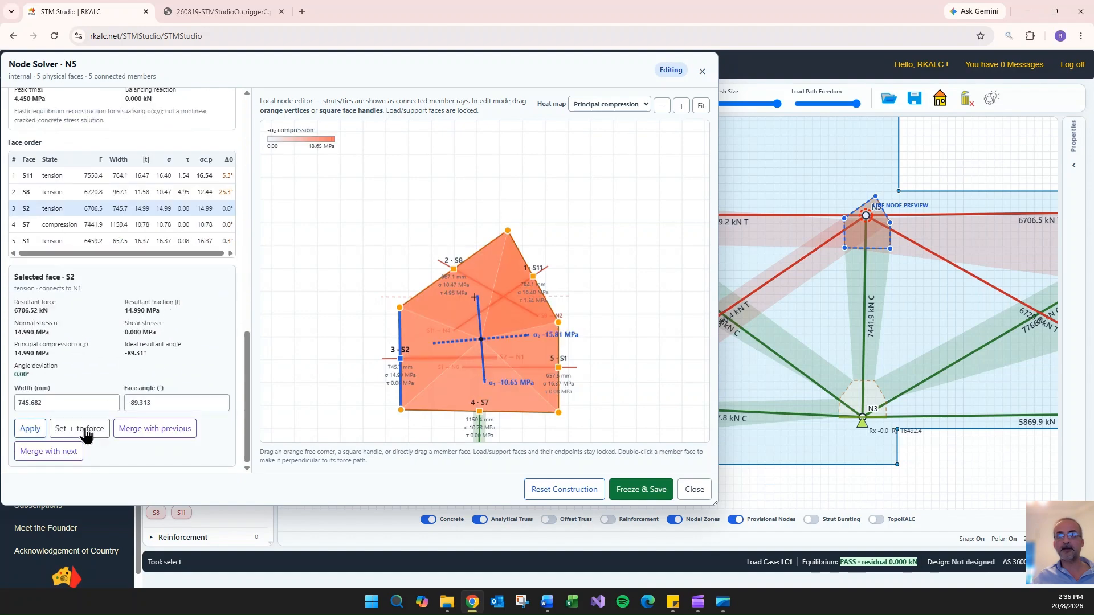
{"action": "left_click", "coordinate": [562, 354]}
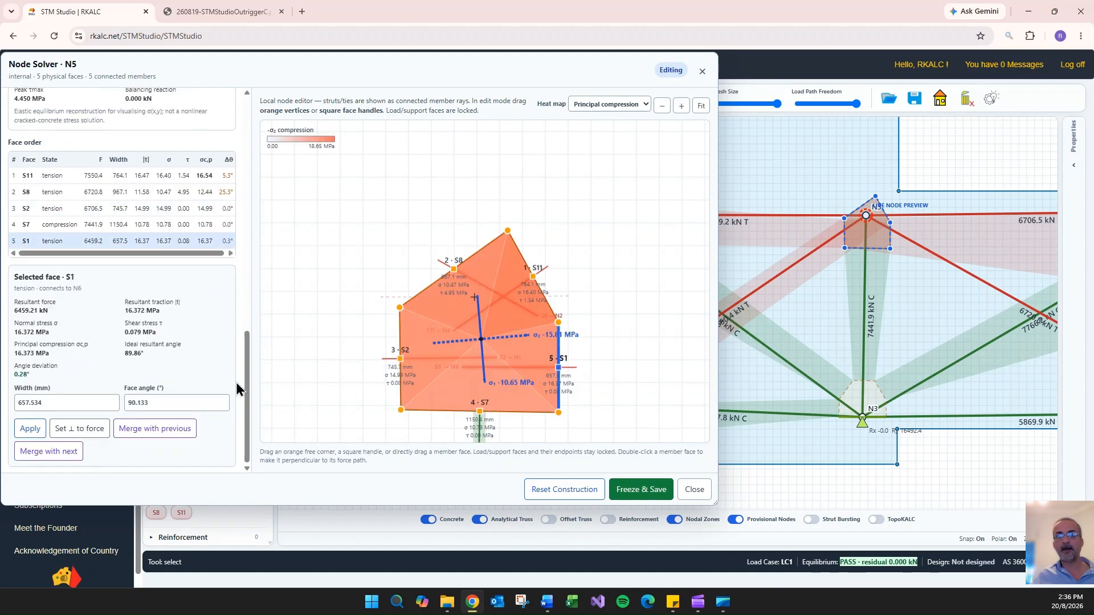
{"action": "left_click", "coordinate": [90, 431]}
{"action": "left_click", "coordinate": [535, 412]}
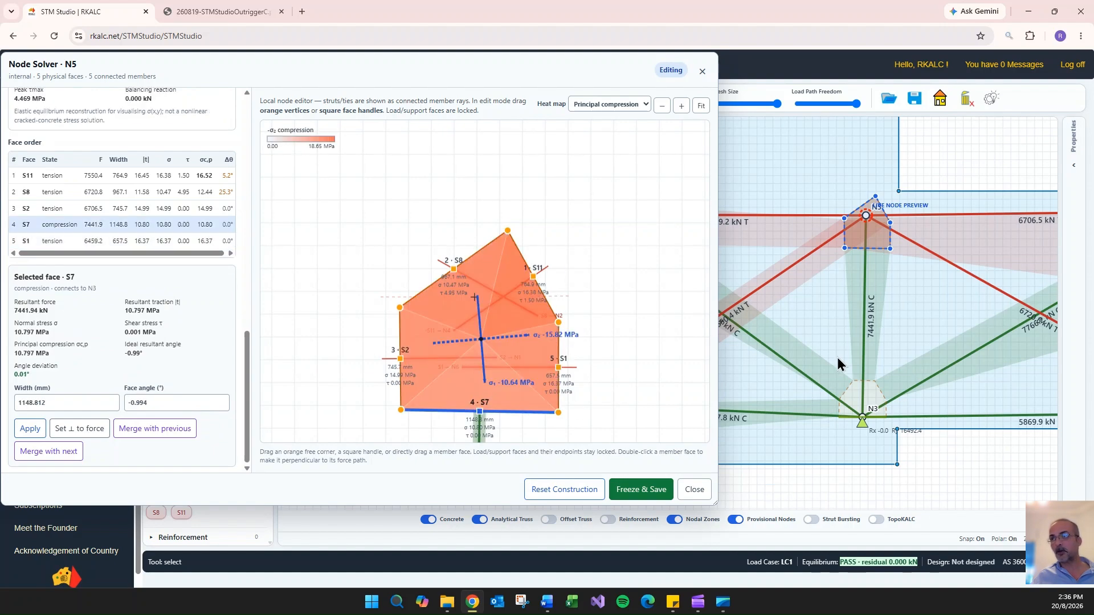
{"action": "left_click", "coordinate": [87, 431]}
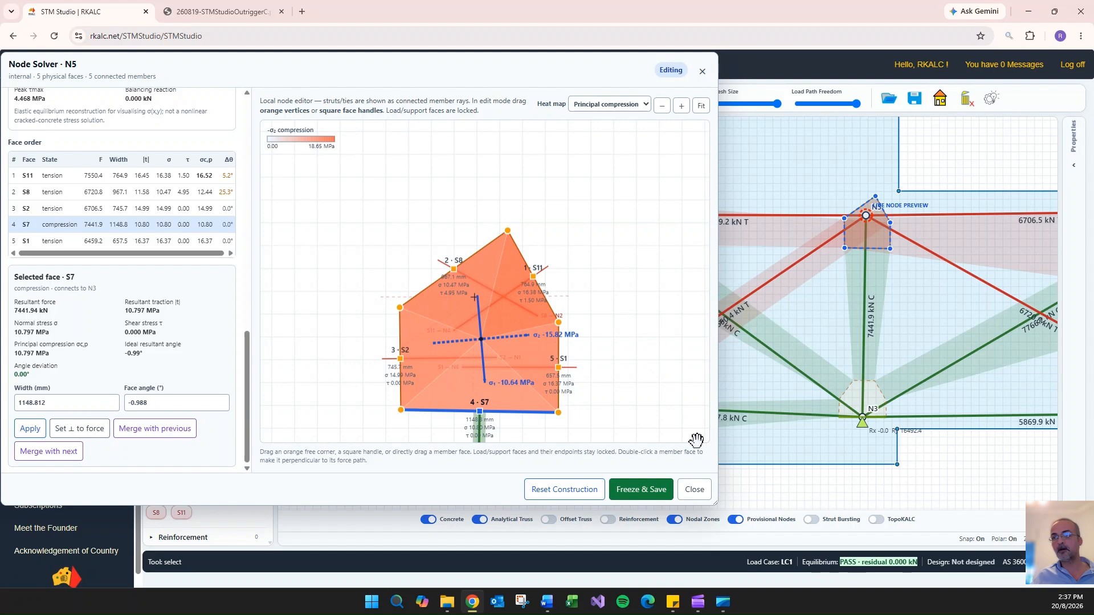
- Freeze and save N5's reshaped nodal geometry and leave its Node Solver
{"action": "scroll", "coordinate": [125, 290], "scroll_direction": "up", "scroll_amount": 10}
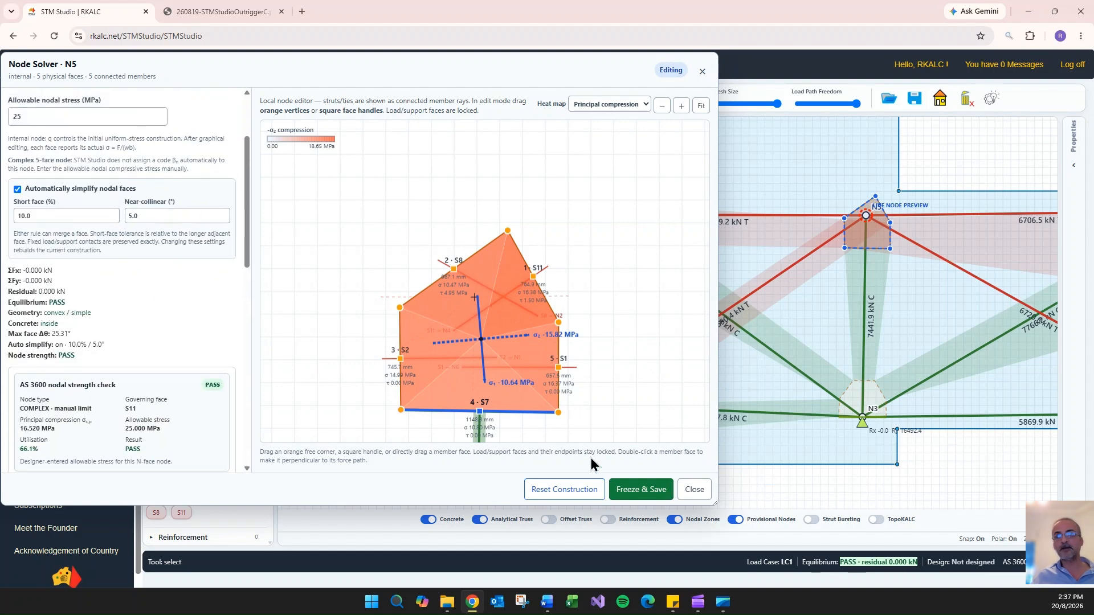
{"action": "left_click", "coordinate": [644, 490]}
{"action": "left_click", "coordinate": [693, 490]}
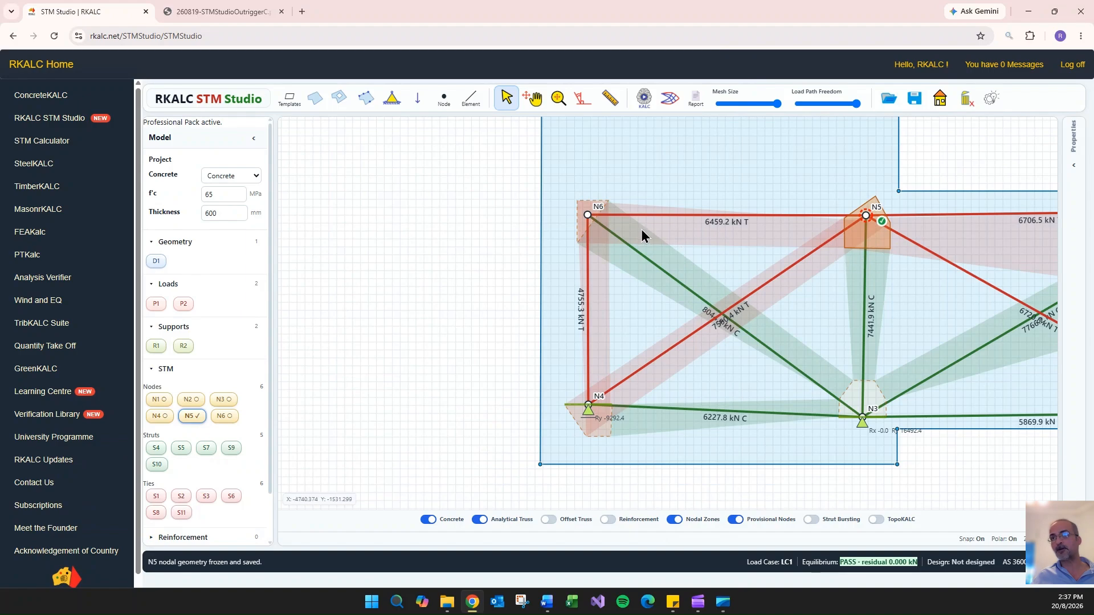
- Open node N6 in the Node Solver and show its zone in the model view beside the repositioned solver window
{"action": "double_click", "coordinate": [588, 218]}
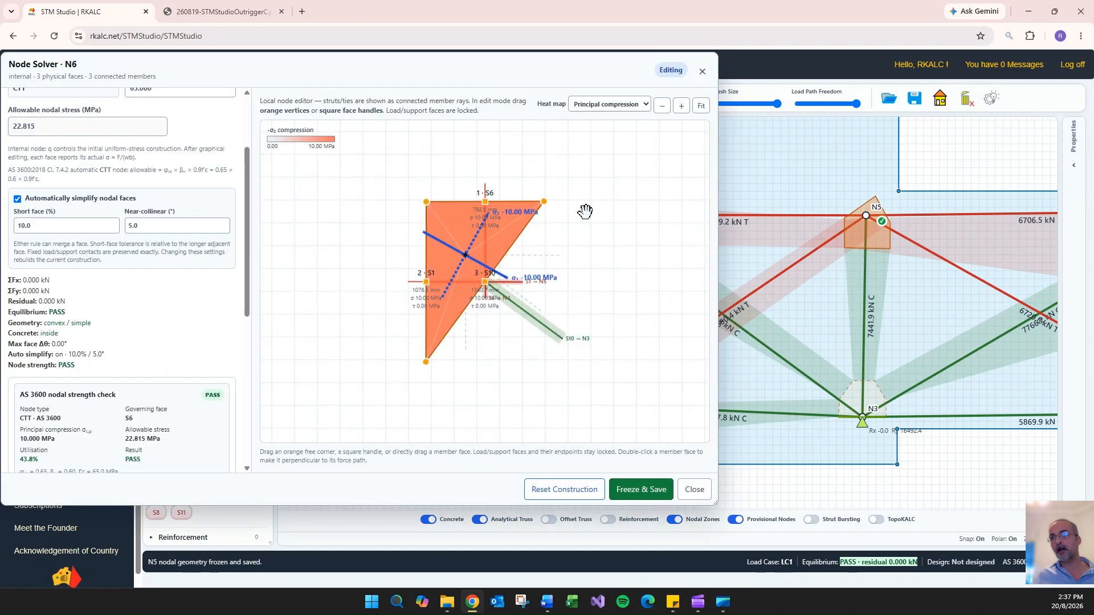
{"action": "left_click_drag", "start_coordinate": [571, 75], "coordinate": [572, 84]}
{"action": "scroll", "coordinate": [937, 132], "scroll_direction": "down", "scroll_amount": 1}
{"action": "left_click_drag", "start_coordinate": [940, 132], "coordinate": [1047, 165]}
{"action": "left_click_drag", "start_coordinate": [810, 492], "coordinate": [868, 487]}
{"action": "scroll", "coordinate": [819, 488], "scroll_direction": "up", "scroll_amount": 2}
{"action": "scroll", "coordinate": [866, 480], "scroll_direction": "down", "scroll_amount": 3}
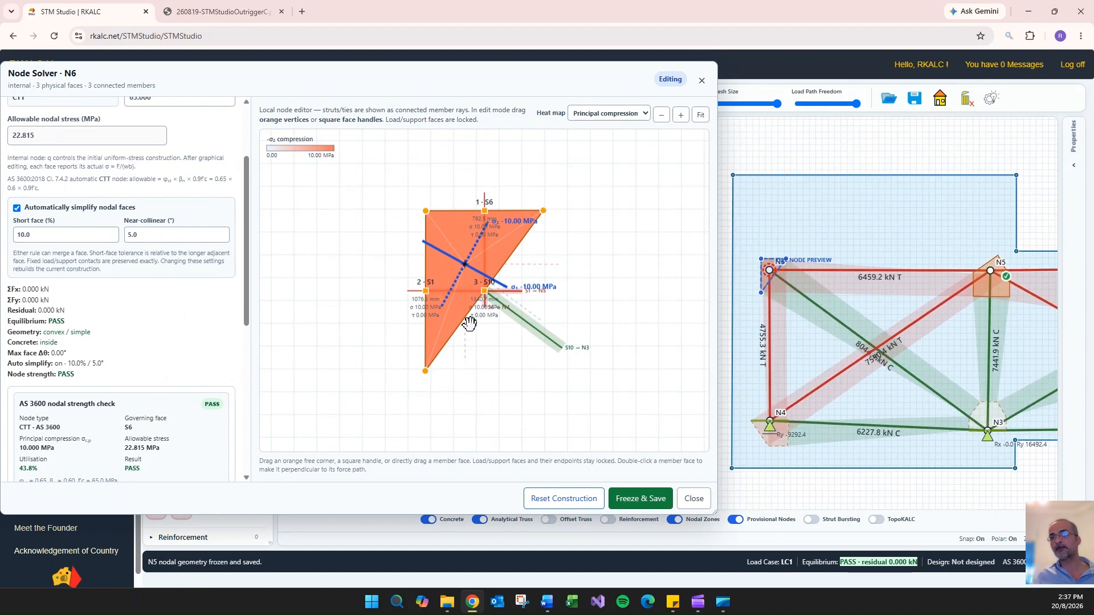
- Slightly raise N6's lowest corner, adjust the outer corner of face S6 and freeze and save the node
{"action": "left_click_drag", "start_coordinate": [425, 371], "coordinate": [430, 353]}
{"action": "left_click_drag", "start_coordinate": [543, 211], "coordinate": [543, 217]}
{"action": "left_click", "coordinate": [645, 499]}
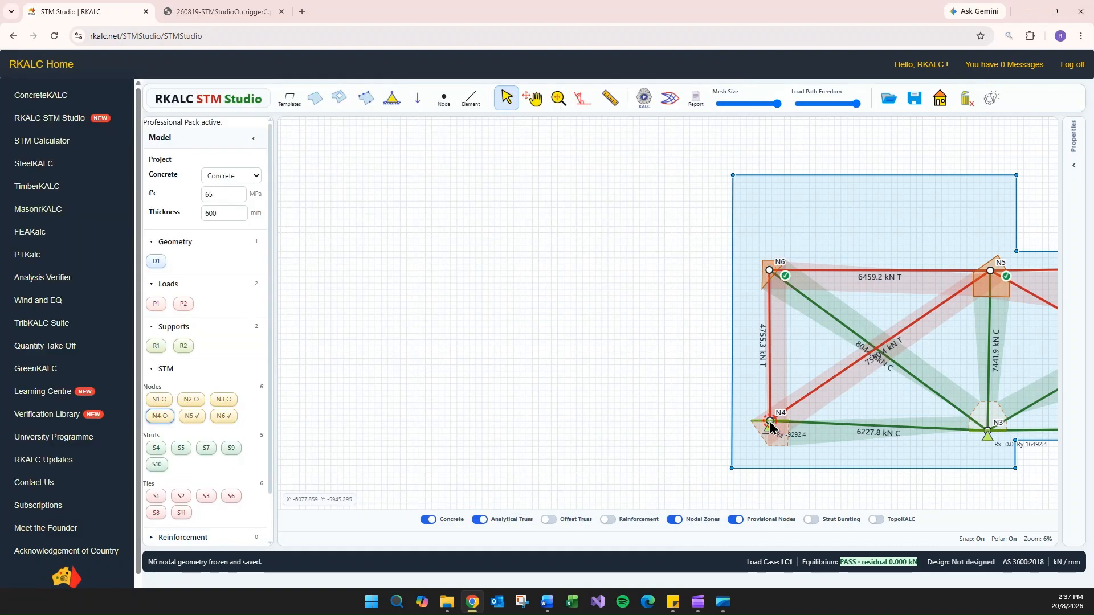
- Open node N4 in the Node Solver and freeze and save its geometry as constructed
{"action": "double_click", "coordinate": [771, 419]}
{"action": "left_click", "coordinate": [640, 499]}
{"action": "left_click", "coordinate": [695, 499]}
- Open support node N3, set its allowable nodal stress to 27 MPa and freeze and save its geometry
{"action": "double_click", "coordinate": [682, 416]}
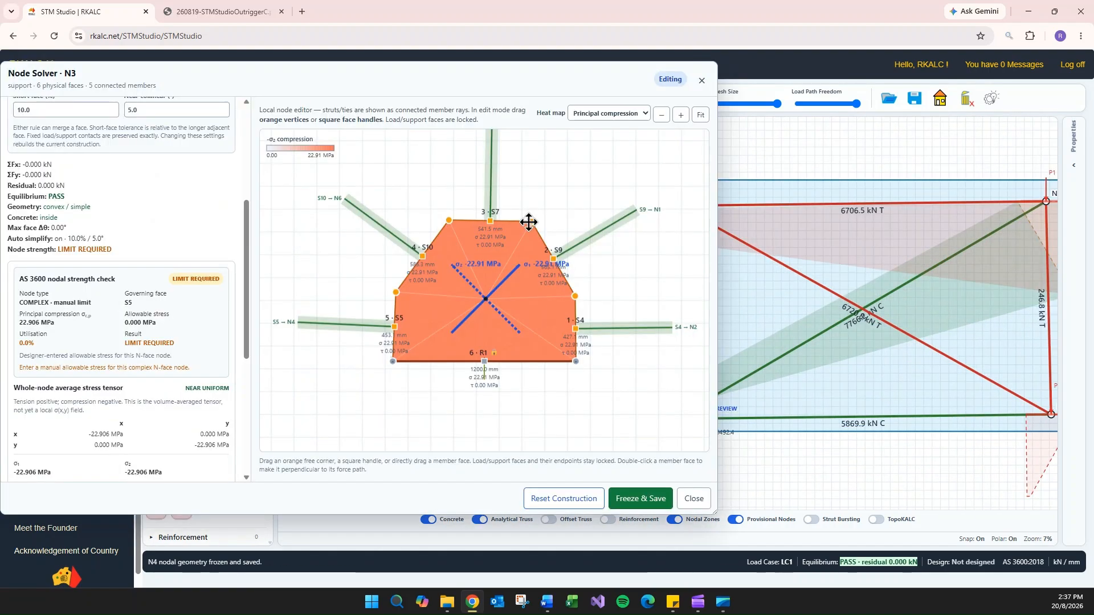
{"action": "scroll", "coordinate": [125, 284], "scroll_direction": "up", "scroll_amount": 5}
{"action": "left_click_drag", "start_coordinate": [28, 246], "coordinate": [7, 243]}
{"action": "type", "text": "27"}
{"action": "left_click", "coordinate": [638, 498]}
{"action": "left_click", "coordinate": [694, 499]}
- Open node N1, raise the lower corner of face S3 and set the allowable nodal stress to 20 MPa
{"action": "double_click", "coordinate": [836, 216]}
{"action": "left_click_drag", "start_coordinate": [527, 317], "coordinate": [528, 255]}
{"action": "type", "text": "27"}
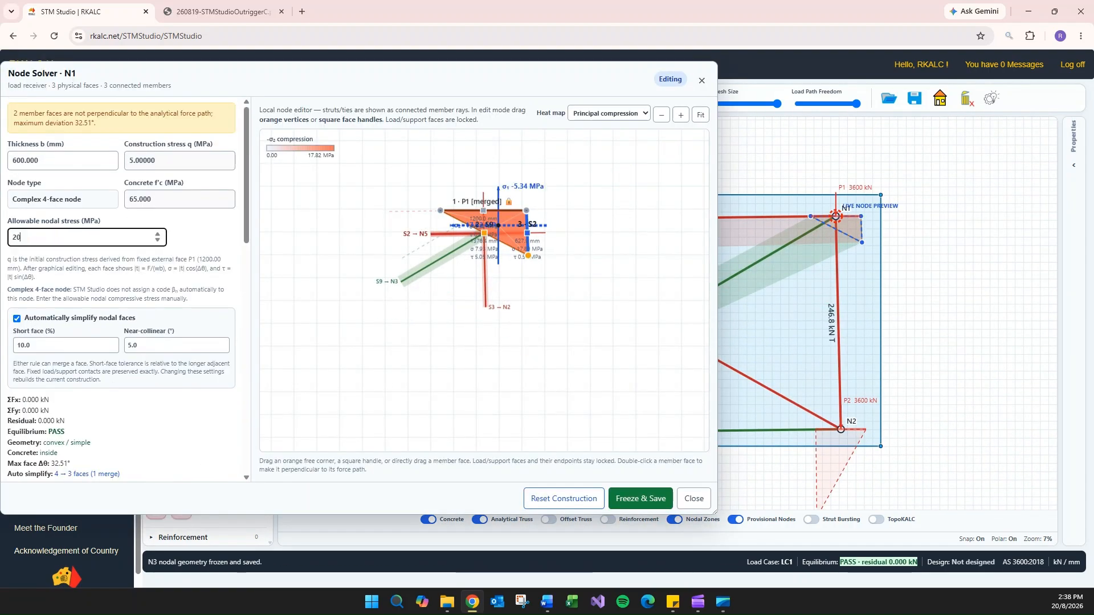
- Set the angle of N1's face S3 to 90° and freeze and save the node
{"action": "scroll", "coordinate": [39, 386], "scroll_direction": "down", "scroll_amount": 3}
{"action": "left_click_drag", "start_coordinate": [38, 386], "coordinate": [19, 386]}
{"action": "scroll", "coordinate": [491, 194], "scroll_direction": "up", "scroll_amount": 8}
{"action": "scroll", "coordinate": [114, 370], "scroll_direction": "down", "scroll_amount": 8}
{"action": "left_click_drag", "start_coordinate": [155, 435], "coordinate": [87, 426]}
{"action": "type", "text": "90"}
{"action": "left_click", "coordinate": [29, 460]}
{"action": "left_click", "coordinate": [640, 499]}
{"action": "left_click", "coordinate": [694, 499]}
- Open node N2, raise its lower free corner until S4 is about 327 mm wide and set the allowable nodal stress to 25 MPa
{"action": "double_click", "coordinate": [841, 429]}
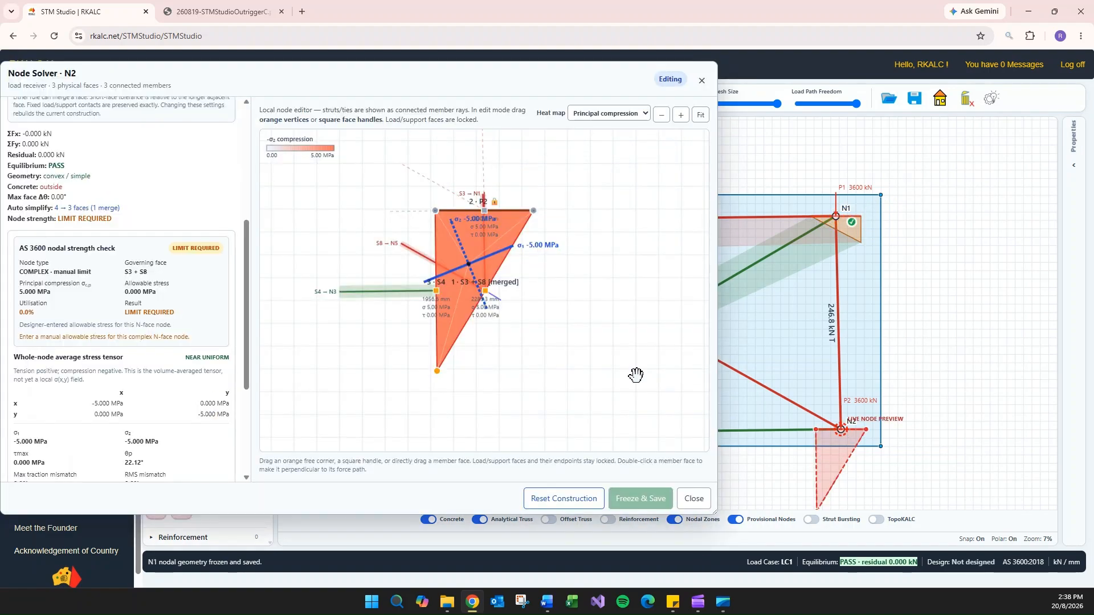
{"action": "left_click_drag", "start_coordinate": [437, 372], "coordinate": [440, 237]}
{"action": "scroll", "coordinate": [447, 191], "scroll_direction": "up", "scroll_amount": 10}
{"action": "left_click_drag", "start_coordinate": [36, 238], "coordinate": [10, 238]}
{"action": "type", "text": "25"}
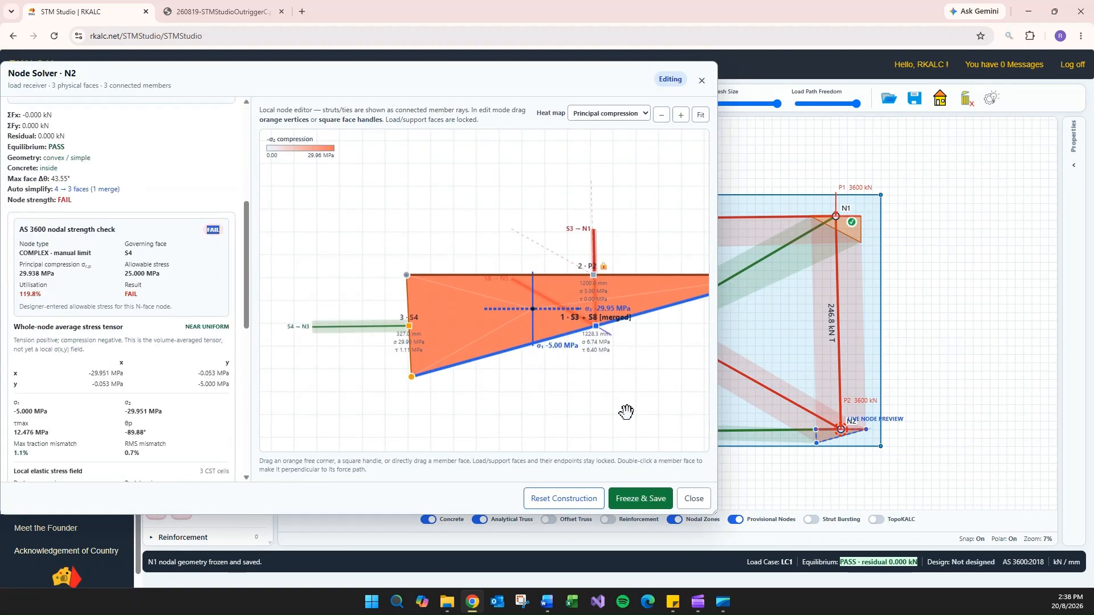
- Review N2's nodal strength check, stress results and the face data for P2 and S4
{"action": "left_click_drag", "start_coordinate": [626, 411], "coordinate": [574, 427]}
{"action": "scroll", "coordinate": [135, 206], "scroll_direction": "up", "scroll_amount": 5}
{"action": "left_click_drag", "start_coordinate": [599, 366], "coordinate": [559, 372]}
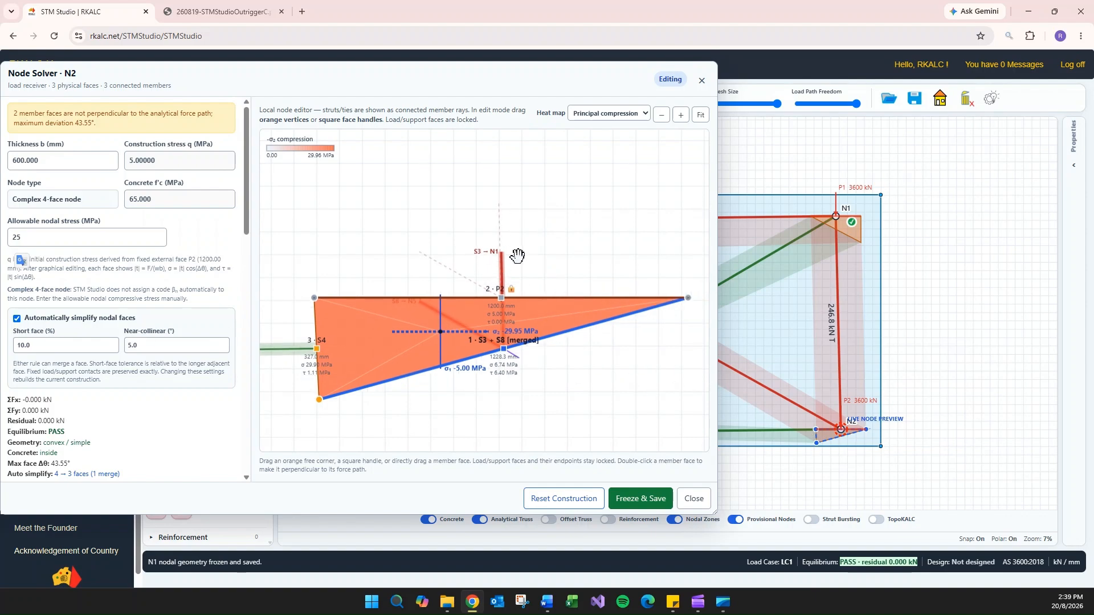
{"action": "left_click", "coordinate": [318, 297]}
{"action": "scroll", "coordinate": [164, 269], "scroll_direction": "down", "scroll_amount": 10}
{"action": "scroll", "coordinate": [93, 346], "scroll_direction": "up", "scroll_amount": 5}
{"action": "left_click_drag", "start_coordinate": [43, 295], "coordinate": [18, 294]}
{"action": "scroll", "coordinate": [200, 330], "scroll_direction": "down", "scroll_amount": 5}
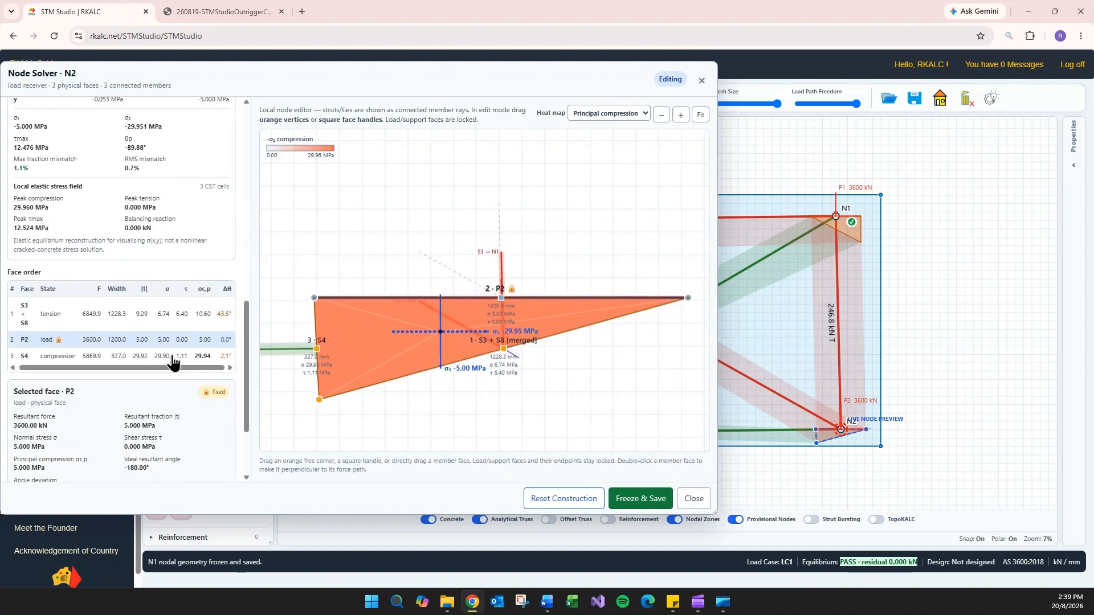
{"action": "left_click", "coordinate": [174, 359]}
{"action": "scroll", "coordinate": [824, 432], "scroll_direction": "down", "scroll_amount": 2}
- Shift N2's lower corner inward until face S4 is about 476 mm wide, check S4's stresses and freeze and save the node
{"action": "left_click_drag", "start_coordinate": [824, 432], "coordinate": [982, 425]}
{"action": "left_click_drag", "start_coordinate": [319, 400], "coordinate": [415, 404]}
{"action": "scroll", "coordinate": [130, 243], "scroll_direction": "up", "scroll_amount": 3}
{"action": "scroll", "coordinate": [131, 244], "scroll_direction": "up", "scroll_amount": 2}
{"action": "scroll", "coordinate": [361, 370], "scroll_direction": "up", "scroll_amount": 3}
{"action": "scroll", "coordinate": [188, 316], "scroll_direction": "down", "scroll_amount": 6}
{"action": "left_click", "coordinate": [171, 299]}
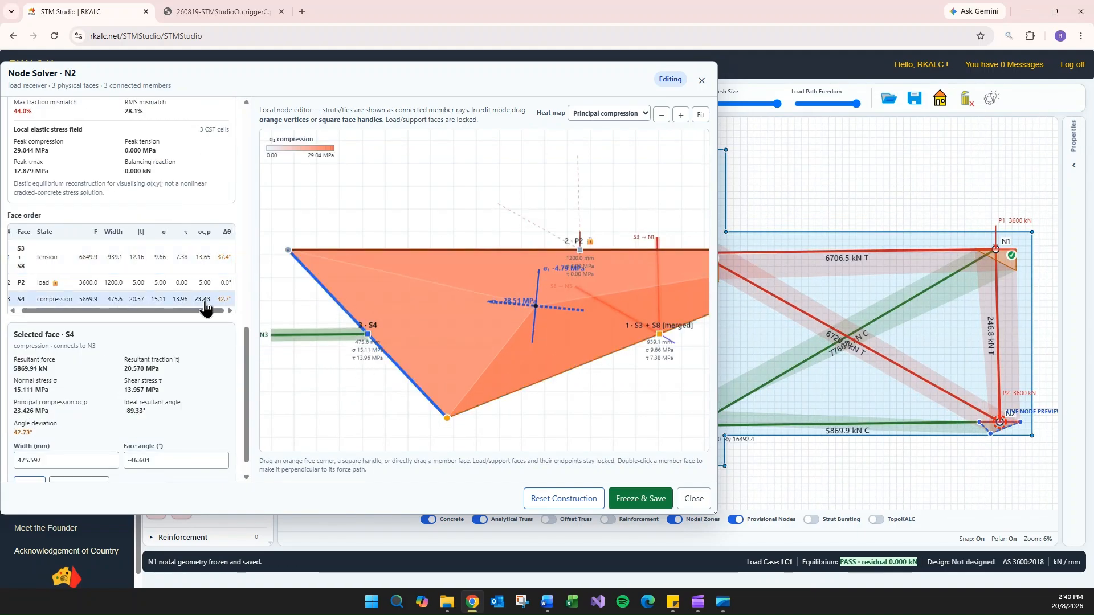
{"action": "left_click", "coordinate": [640, 499]}
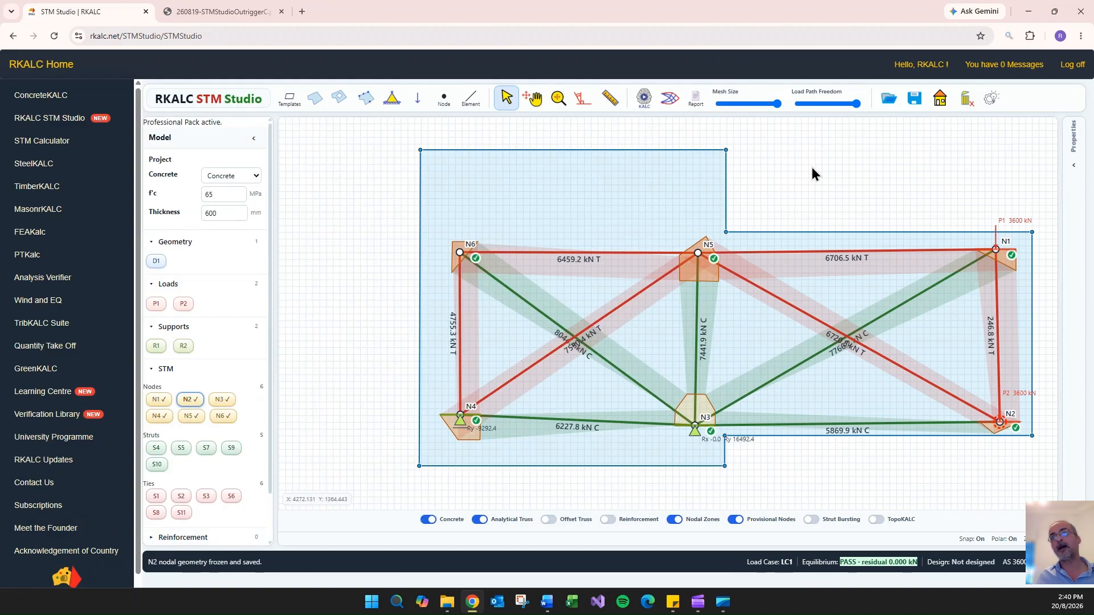
- Re-solve the strut-and-tie model and display the offset truss in place of the analytical truss
{"action": "left_click", "coordinate": [644, 98]}
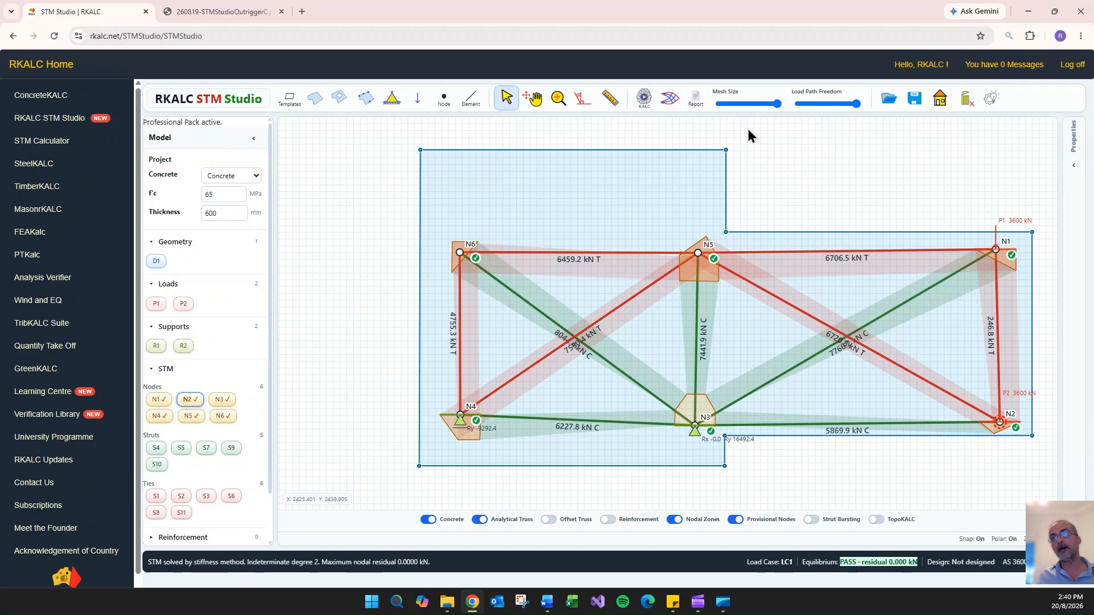
{"action": "left_click", "coordinate": [480, 520]}
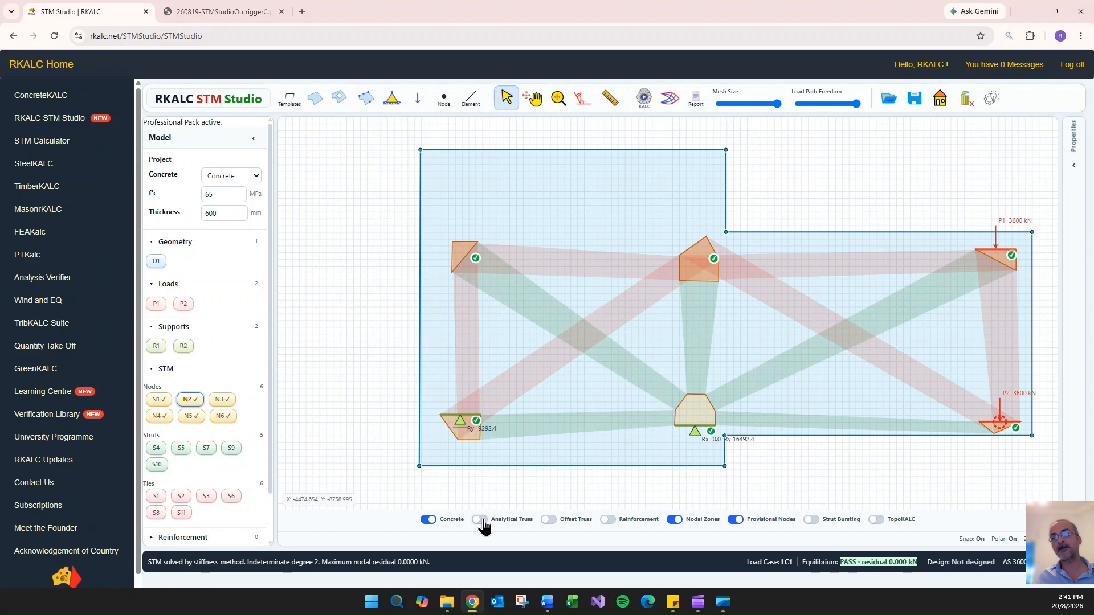
{"action": "left_click", "coordinate": [550, 520]}
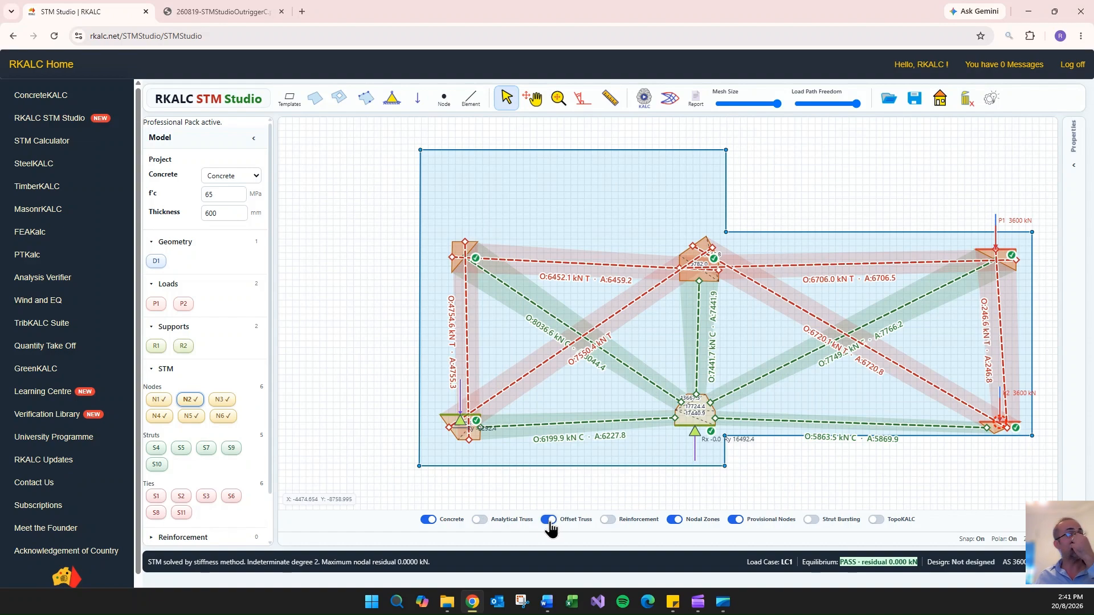
- Compare the analytical truss with the offset truss and examine the offset member lines through N5's nodal zone
{"action": "left_click", "coordinate": [549, 520]}
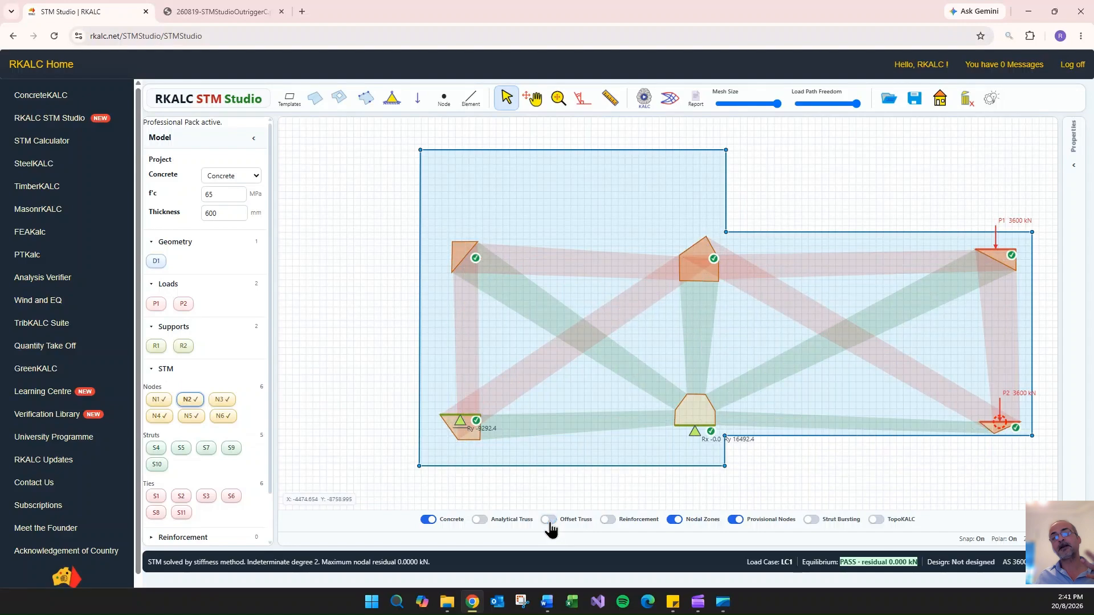
{"action": "left_click", "coordinate": [479, 520]}
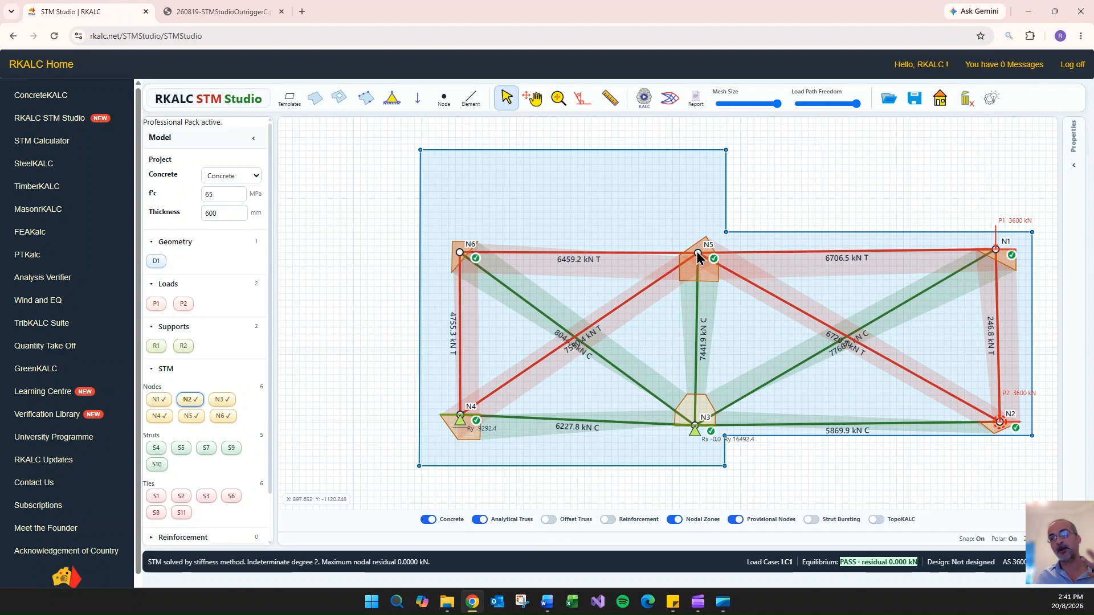
{"action": "left_click", "coordinate": [480, 520]}
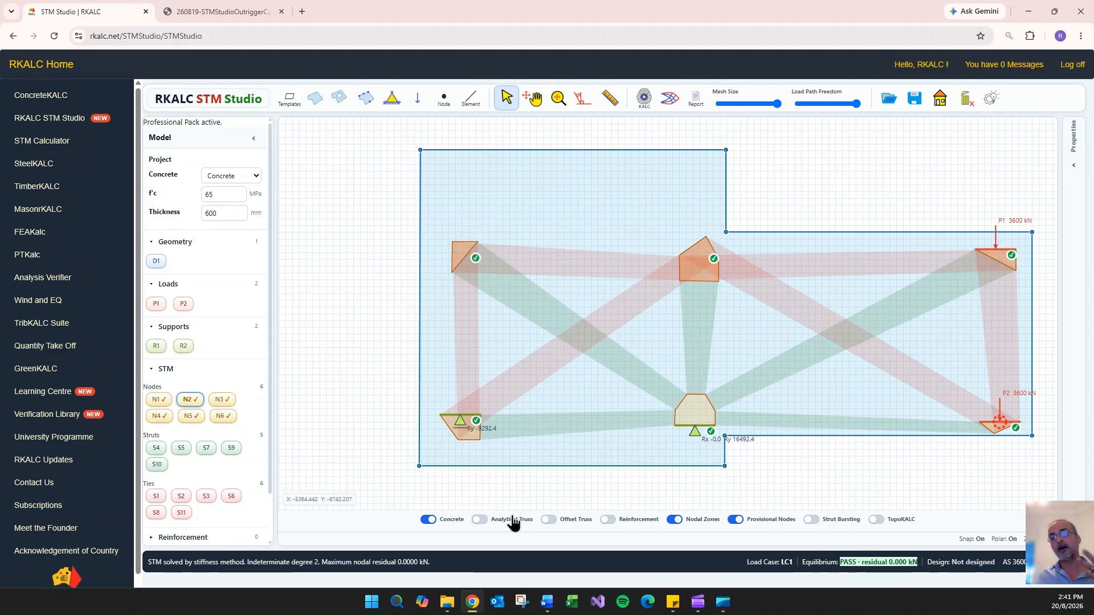
{"action": "left_click", "coordinate": [548, 519]}
{"action": "scroll", "coordinate": [713, 250], "scroll_direction": "up", "scroll_amount": 3}
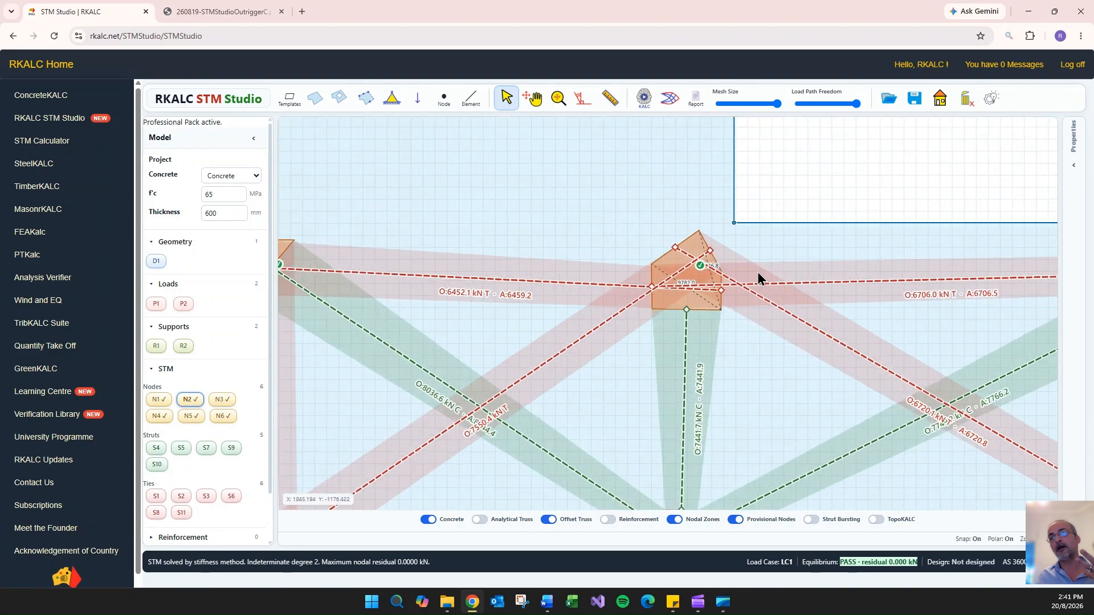
{"action": "scroll", "coordinate": [757, 278], "scroll_direction": "up", "scroll_amount": 3}
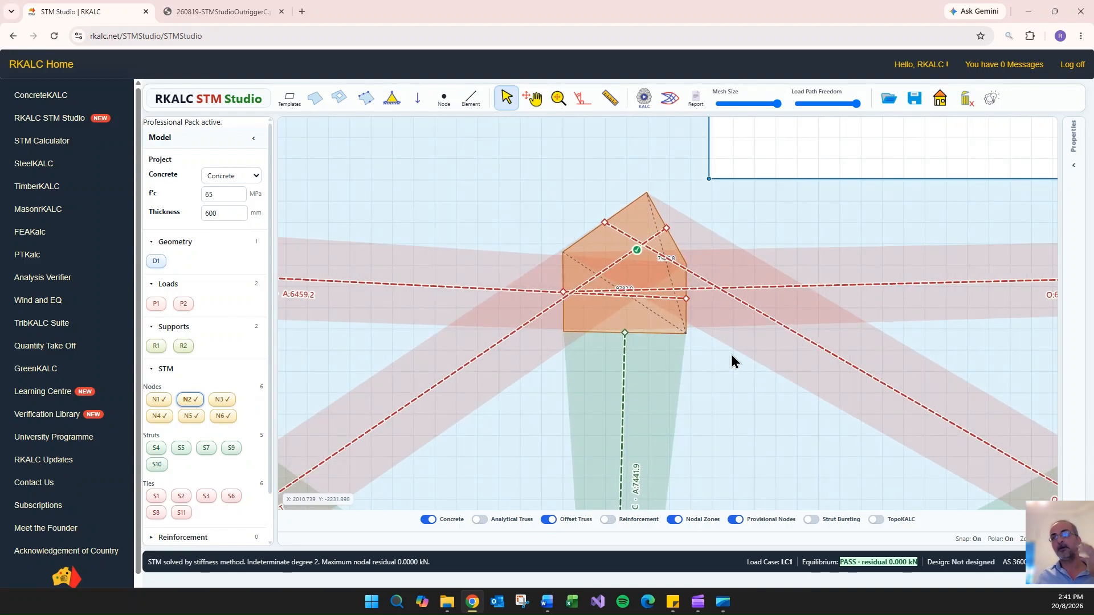
{"action": "scroll", "coordinate": [701, 284], "scroll_direction": "up", "scroll_amount": 2}
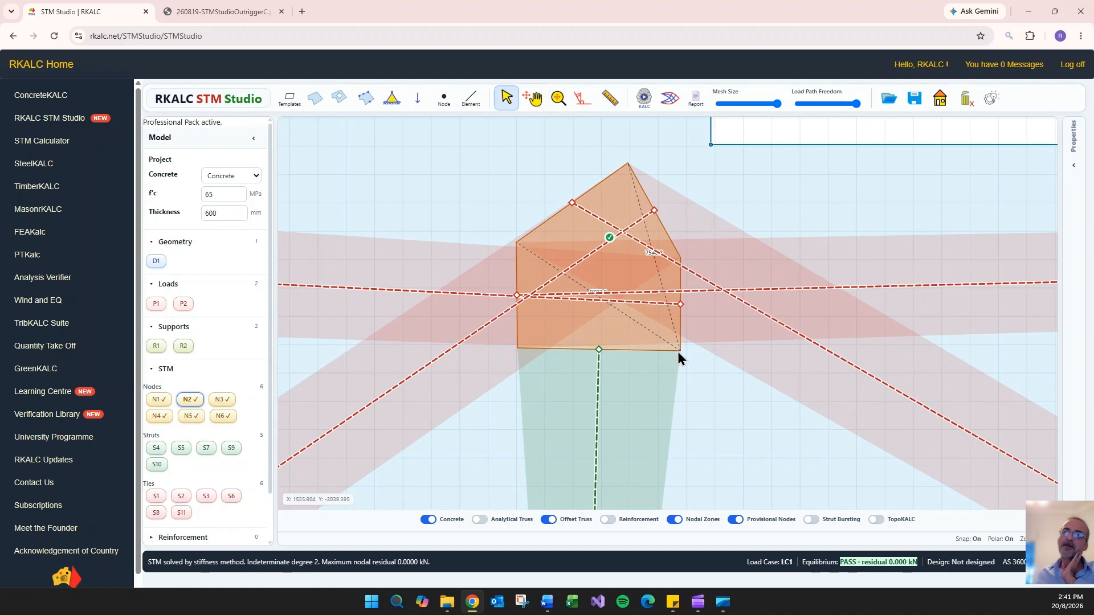
- Compare the analytical truss with the offset truss around N5 by overlaying them and hiding both, leaving only the offset truss displayed
{"action": "scroll", "coordinate": [643, 220], "scroll_direction": "down", "scroll_amount": 5}
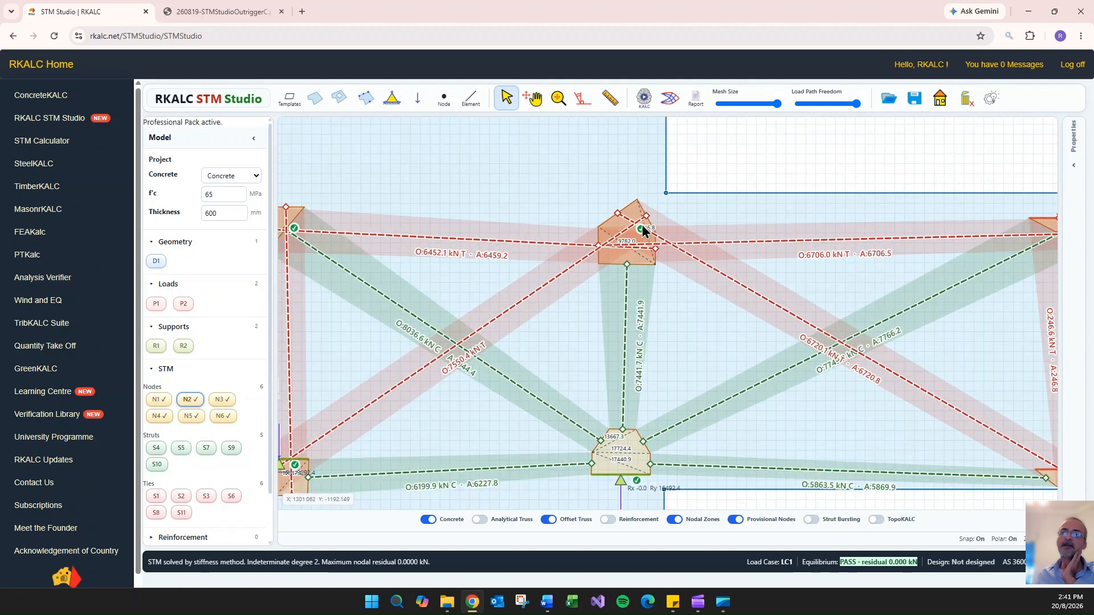
{"action": "scroll", "coordinate": [428, 267], "scroll_direction": "up", "scroll_amount": 3}
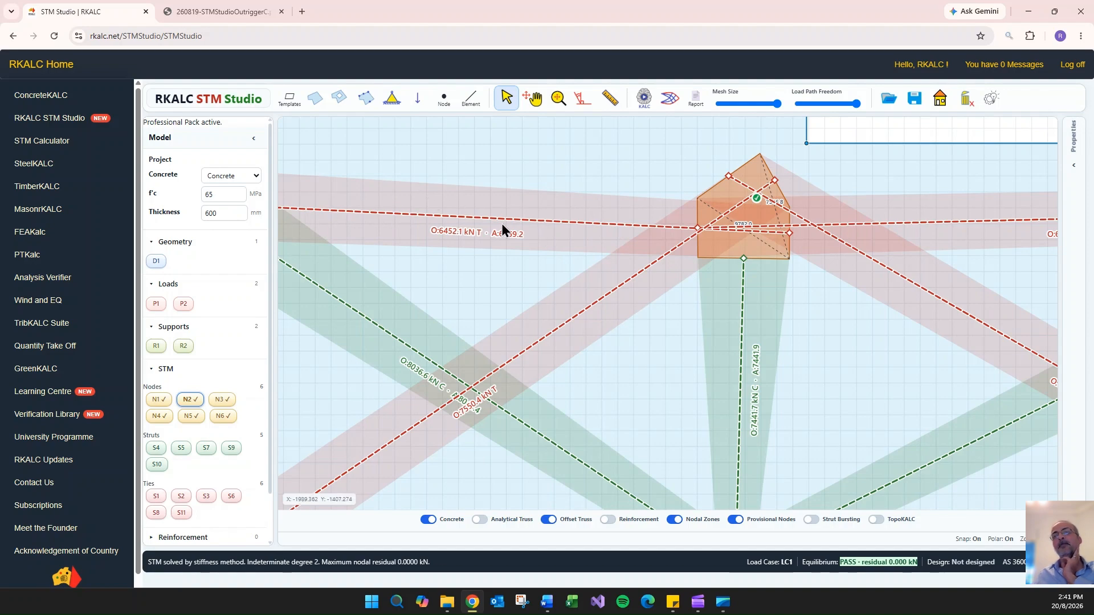
{"action": "left_click", "coordinate": [479, 519]}
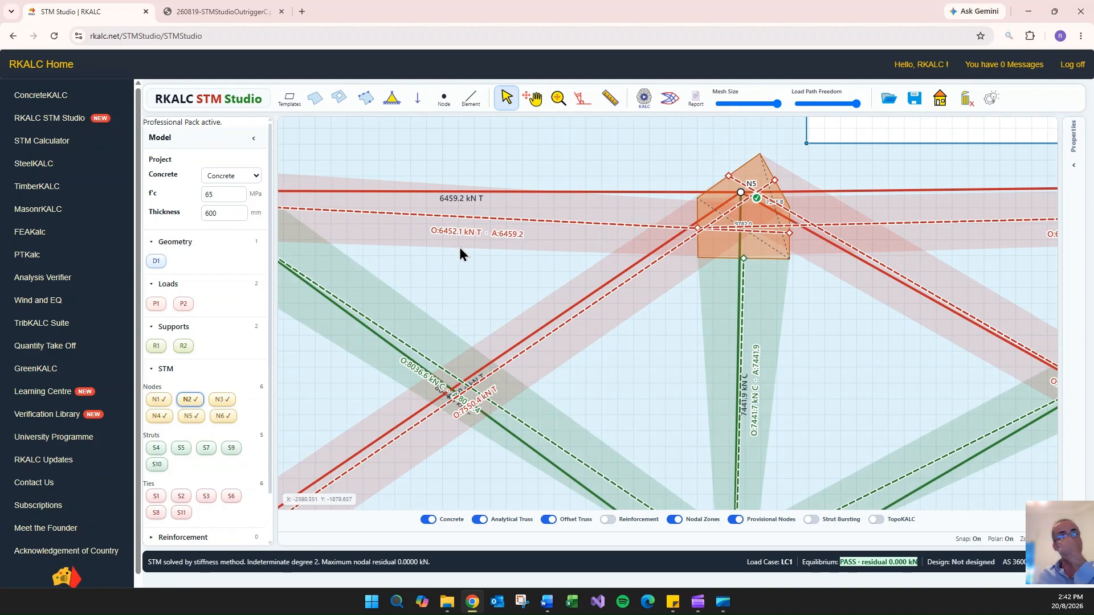
{"action": "left_click", "coordinate": [548, 520]}
{"action": "left_click", "coordinate": [479, 520]}
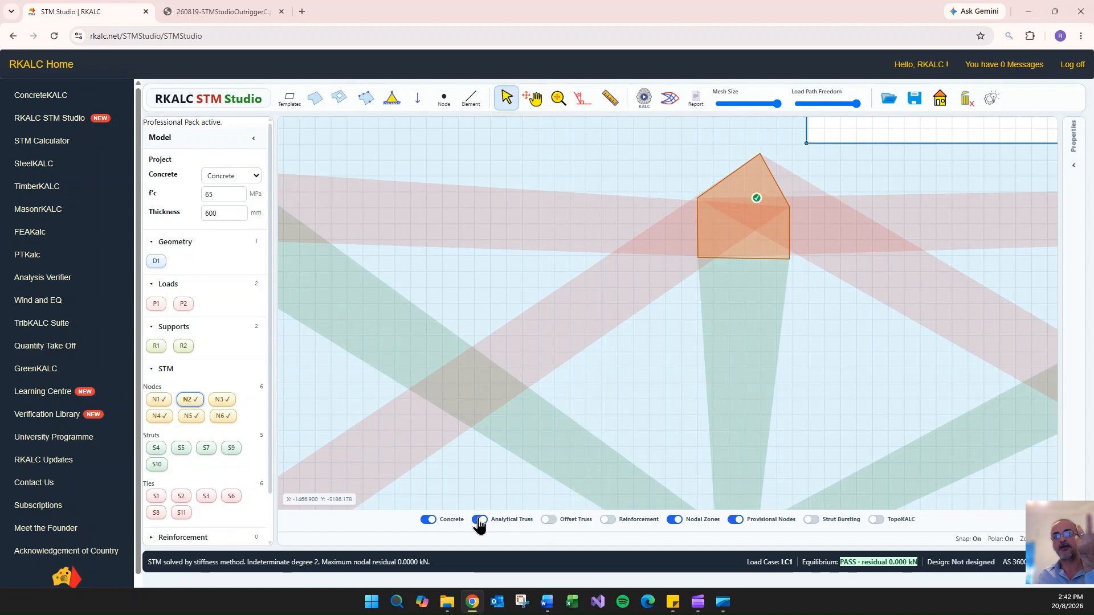
{"action": "left_click", "coordinate": [550, 520]}
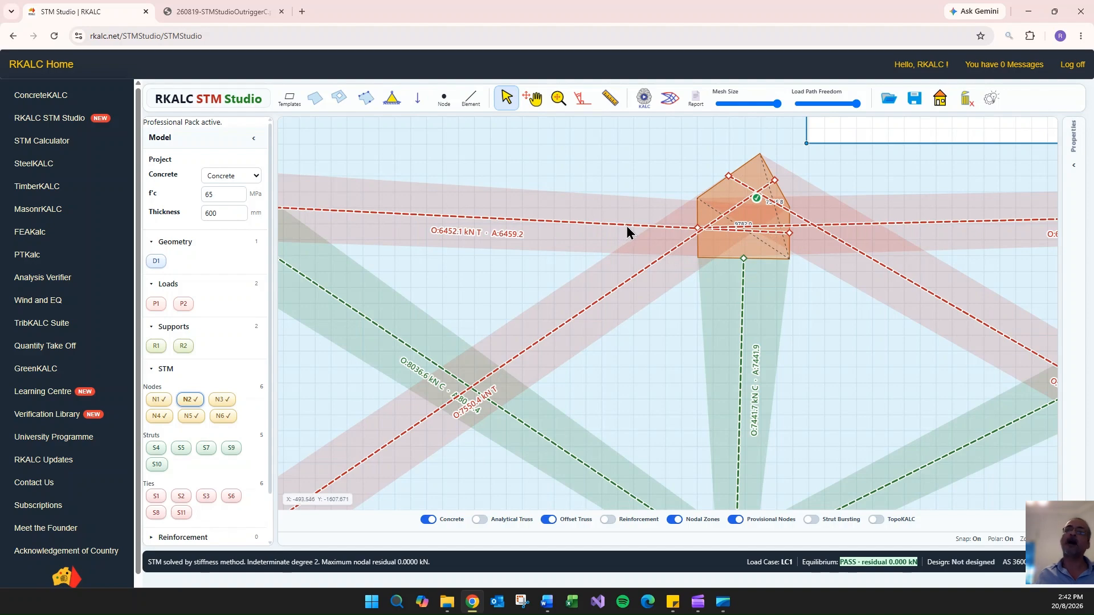
- Hide the offset truss and display the strut bursting envelopes across the whole model
{"action": "scroll", "coordinate": [625, 226], "scroll_direction": "down", "scroll_amount": 5}
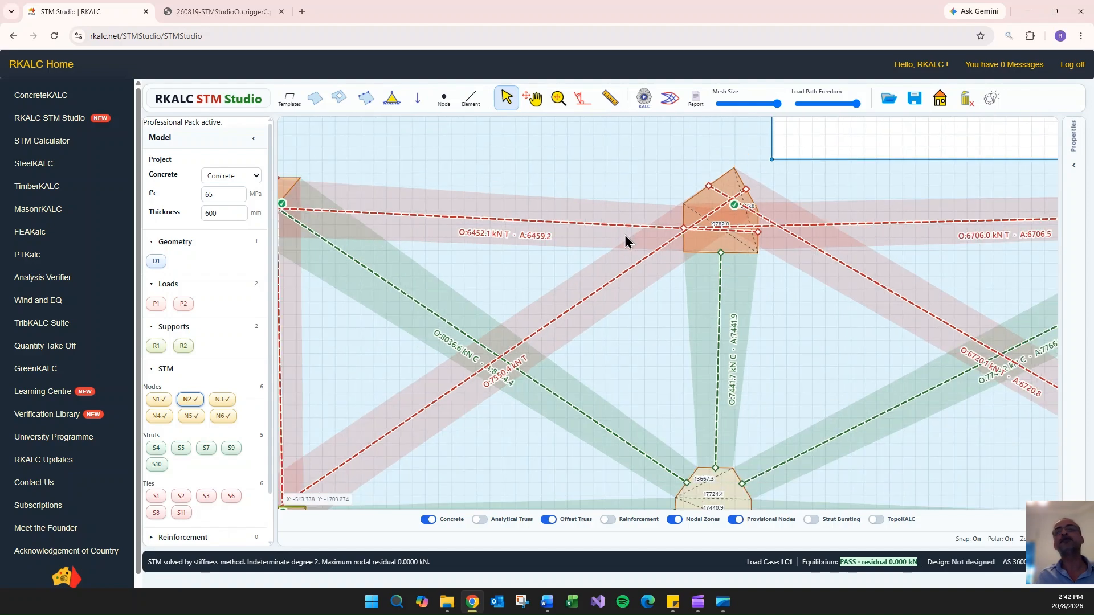
{"action": "left_click_drag", "start_coordinate": [863, 128], "coordinate": [822, 169]}
{"action": "left_click", "coordinate": [549, 520]}
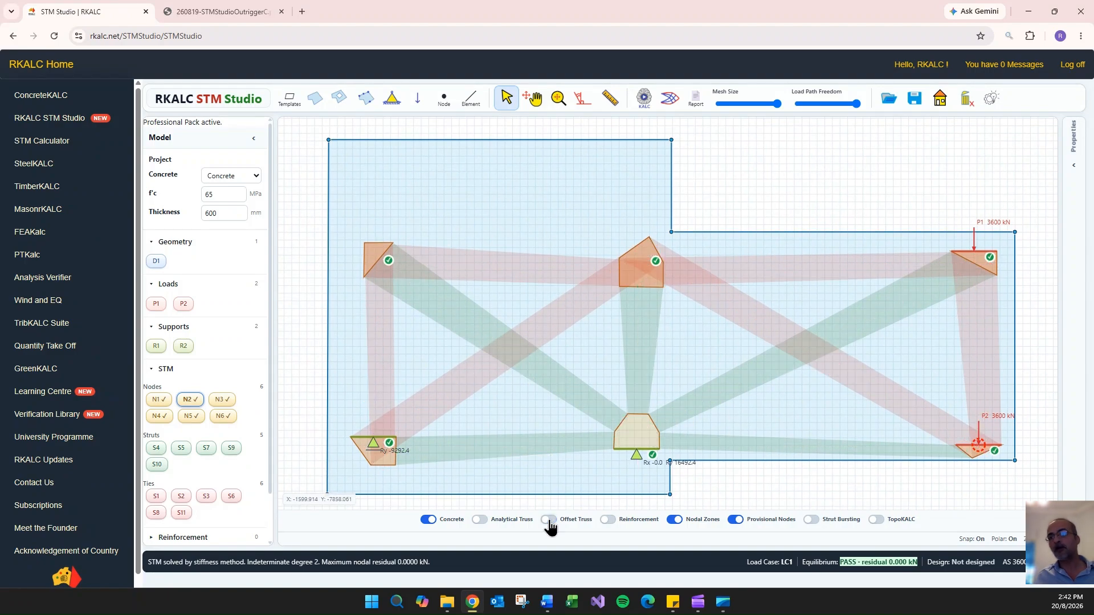
{"action": "left_click", "coordinate": [812, 521]}
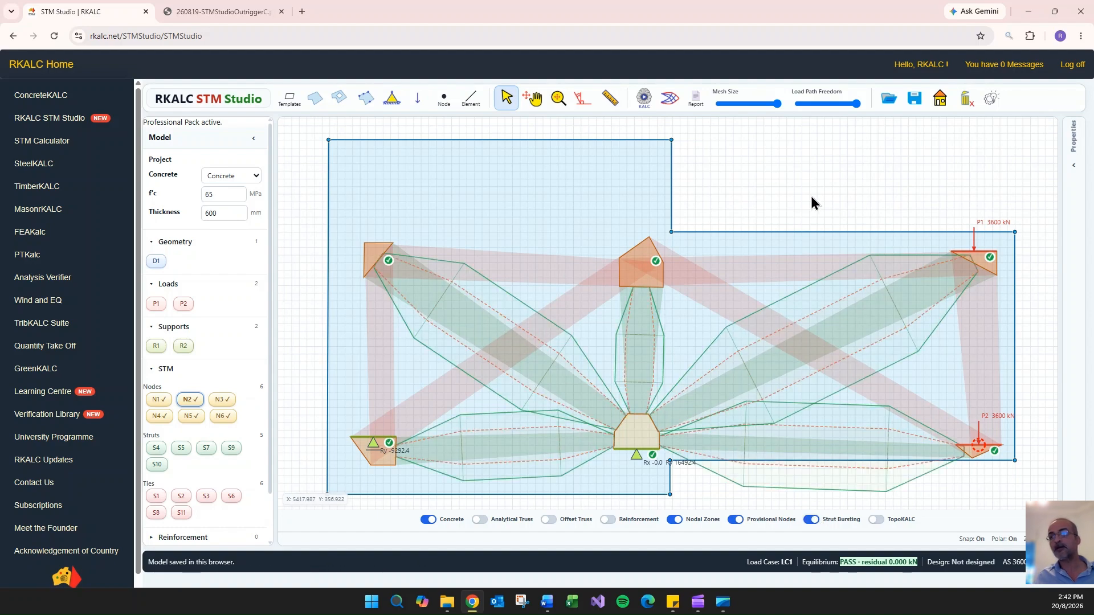
- Open the strut check for diagonal strut S10 and set its SLS compression force to 6200 kN
{"action": "double_click", "coordinate": [488, 334]}
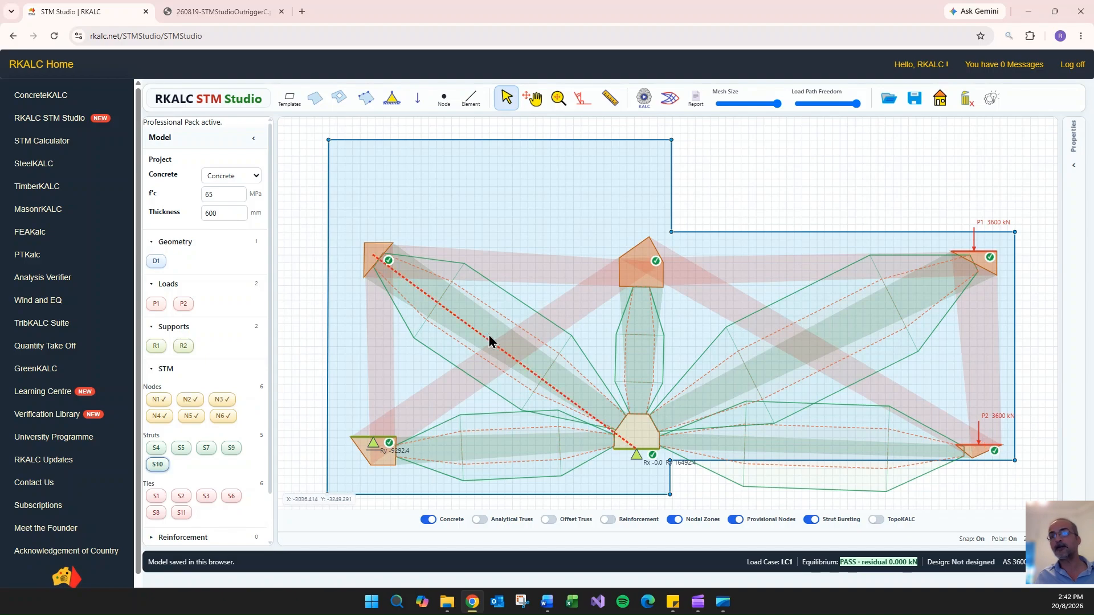
{"action": "scroll", "coordinate": [393, 219], "scroll_direction": "down", "scroll_amount": 1}
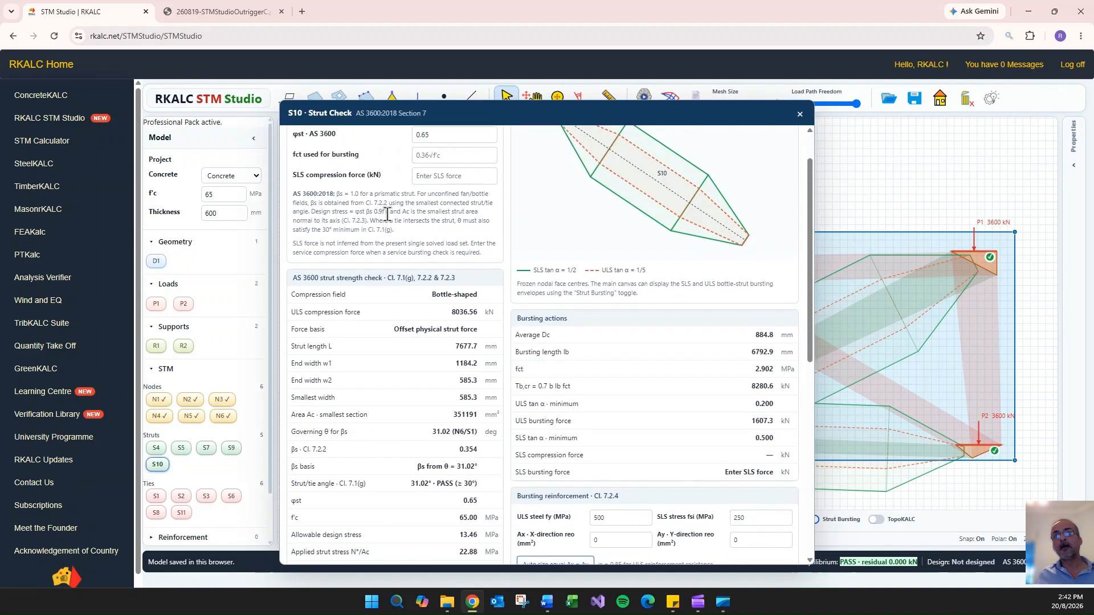
{"action": "scroll", "coordinate": [427, 200], "scroll_direction": "up", "scroll_amount": 1}
{"action": "left_click", "coordinate": [451, 226]}
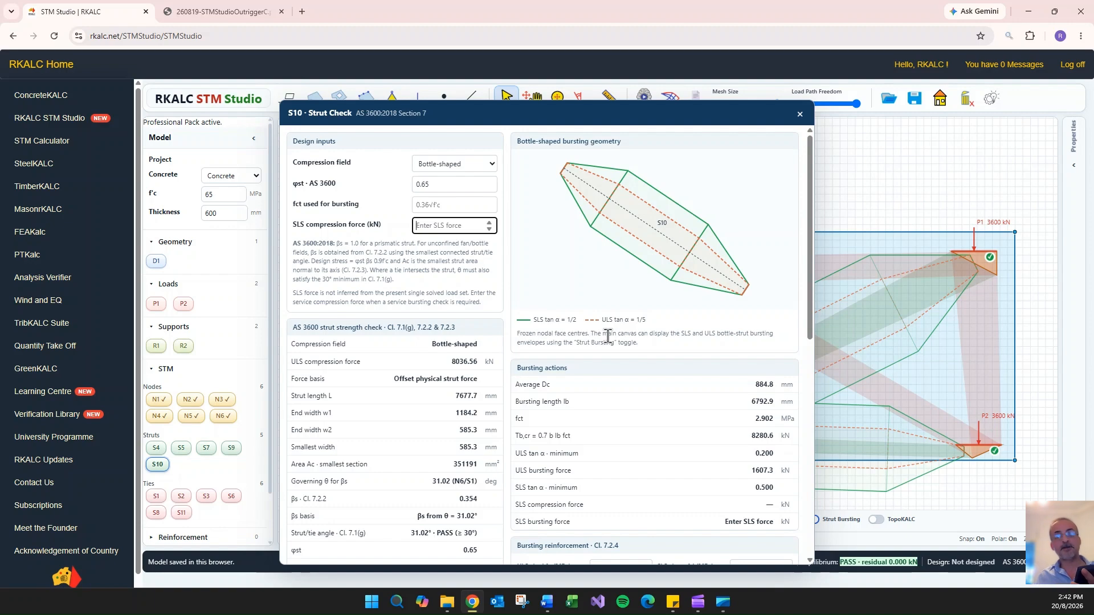
{"action": "type", "text": "61"}
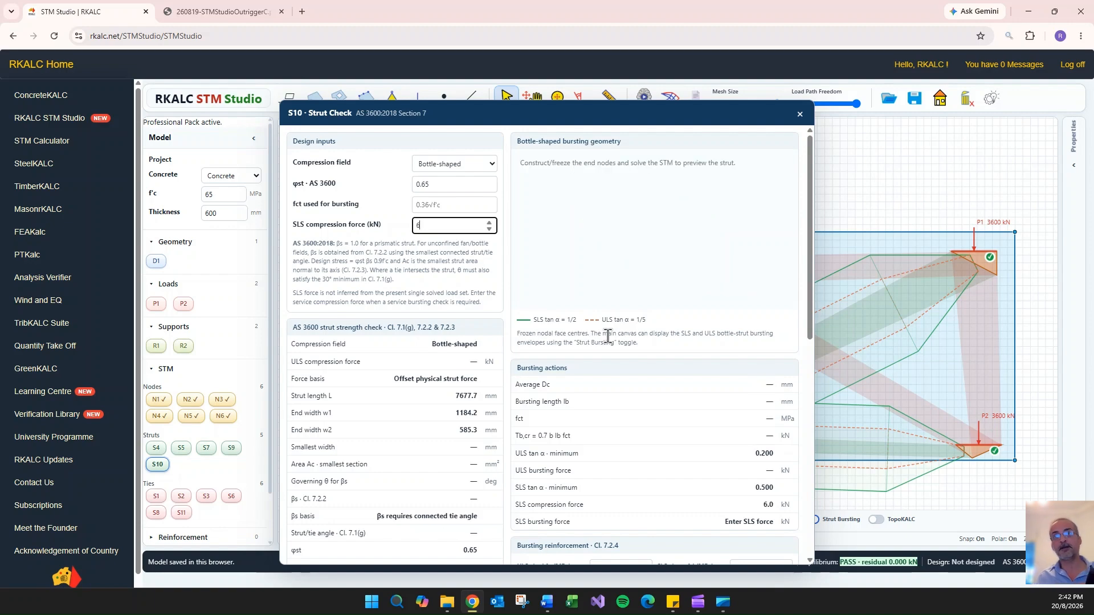
- Review S10's strut strength and bursting reinforcement checks, and examine the bursting envelope of the strut between N3 and N5
{"action": "scroll", "coordinate": [661, 288], "scroll_direction": "down", "scroll_amount": 7}
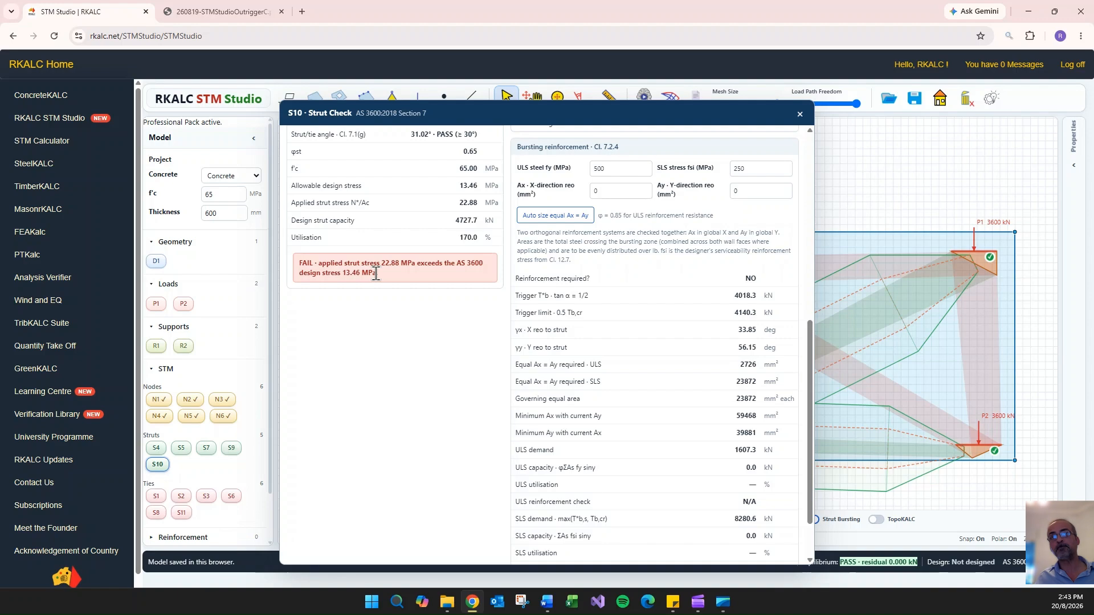
{"action": "scroll", "coordinate": [393, 307], "scroll_direction": "up", "scroll_amount": 2}
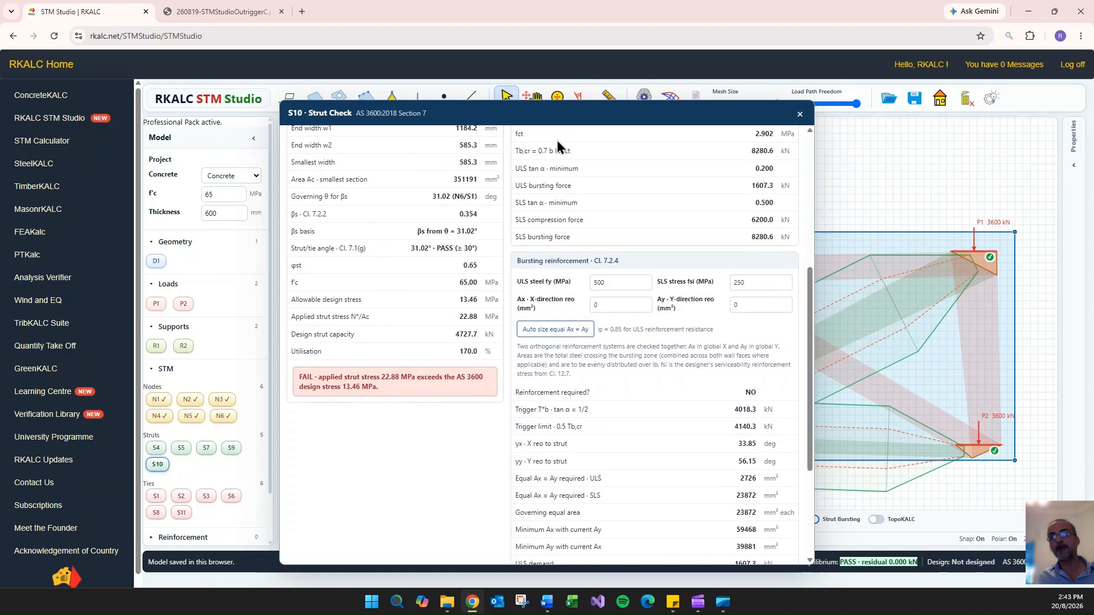
{"action": "left_click_drag", "start_coordinate": [563, 114], "coordinate": [379, 114]}
{"action": "scroll", "coordinate": [753, 175], "scroll_direction": "down", "scroll_amount": 2}
{"action": "left_click_drag", "start_coordinate": [821, 170], "coordinate": [884, 182]}
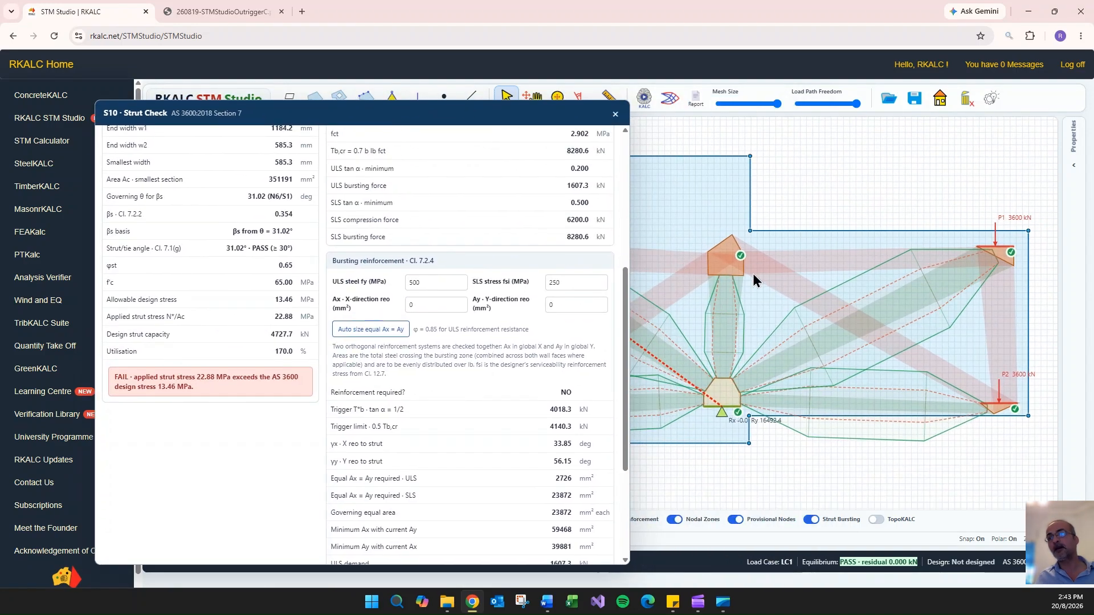
{"action": "scroll", "coordinate": [723, 383], "scroll_direction": "up", "scroll_amount": 6}
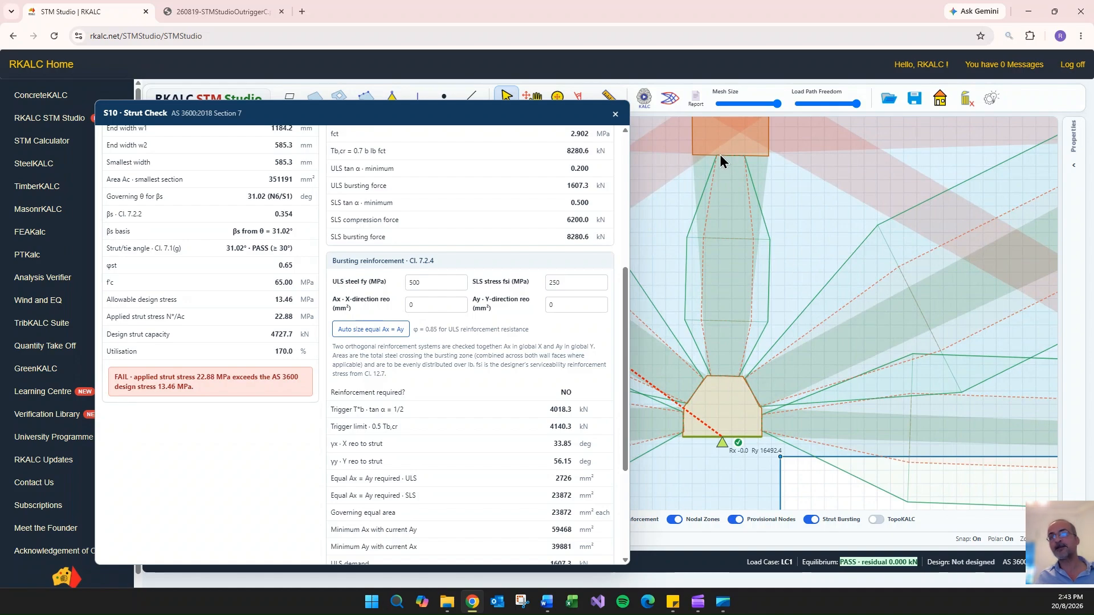
{"action": "scroll", "coordinate": [541, 249], "scroll_direction": "up", "scroll_amount": 5}
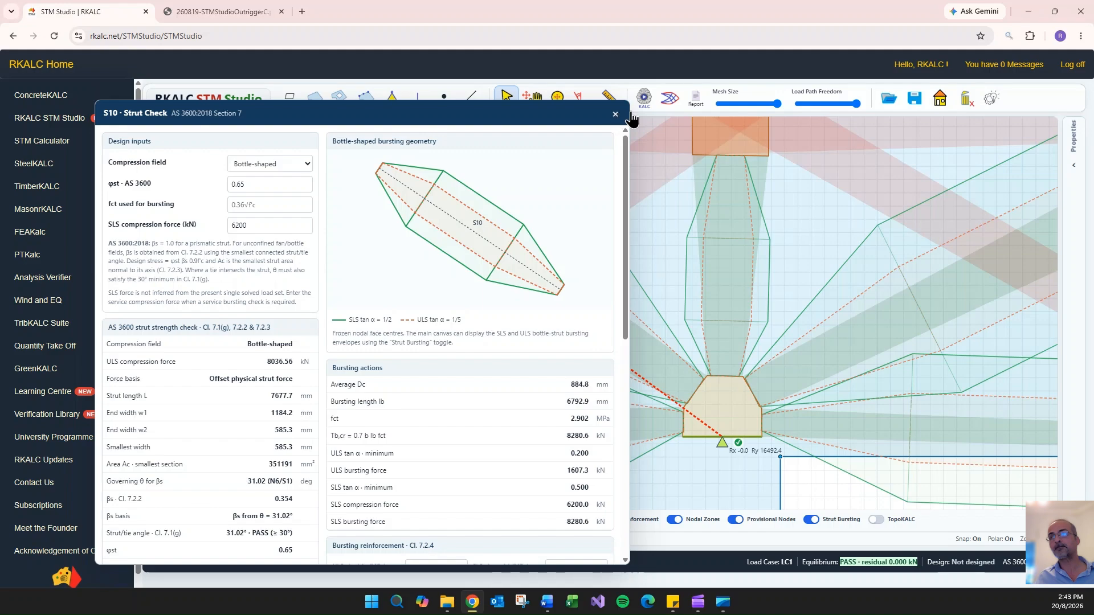
{"action": "scroll", "coordinate": [738, 261], "scroll_direction": "up", "scroll_amount": 2}
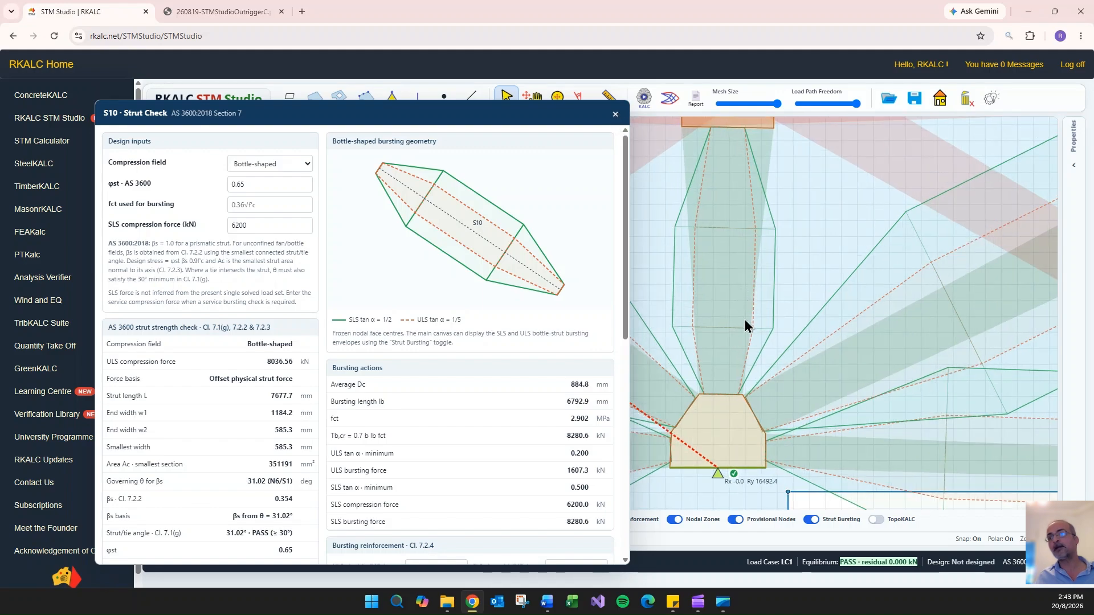
{"action": "scroll", "coordinate": [744, 320], "scroll_direction": "down", "scroll_amount": 2}
- Open support node N3 in the Node Solver, inspect face S7 and unlock the frozen geometry for editing
{"action": "left_click", "coordinate": [727, 416]}
{"action": "double_click", "coordinate": [722, 442]}
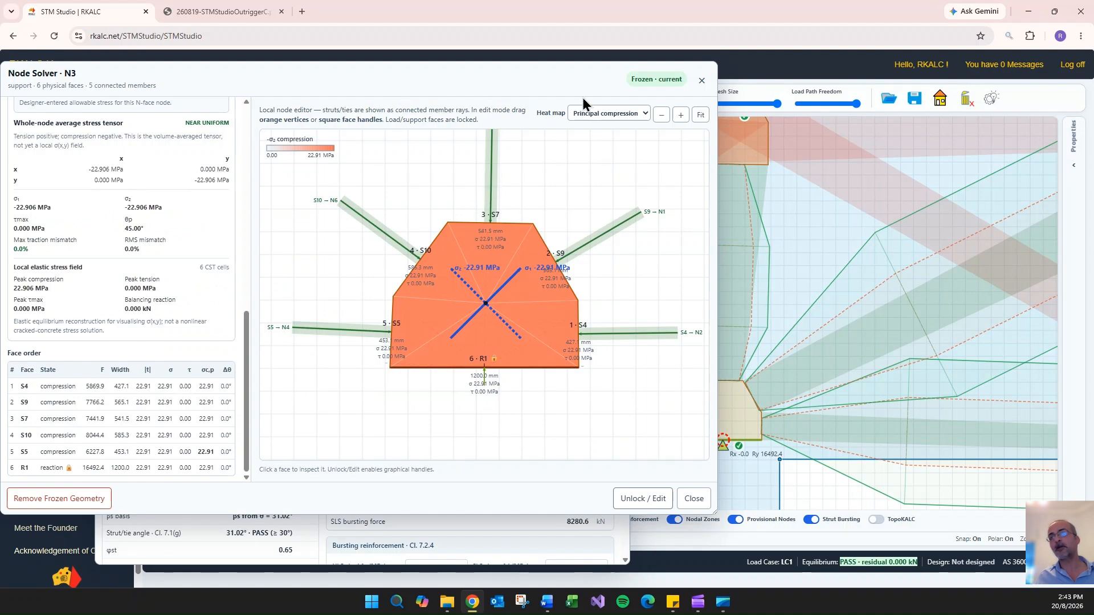
{"action": "left_click_drag", "start_coordinate": [716, 514], "coordinate": [579, 535]}
{"action": "scroll", "coordinate": [495, 323], "scroll_direction": "down", "scroll_amount": 5}
{"action": "left_click_drag", "start_coordinate": [510, 197], "coordinate": [488, 302]}
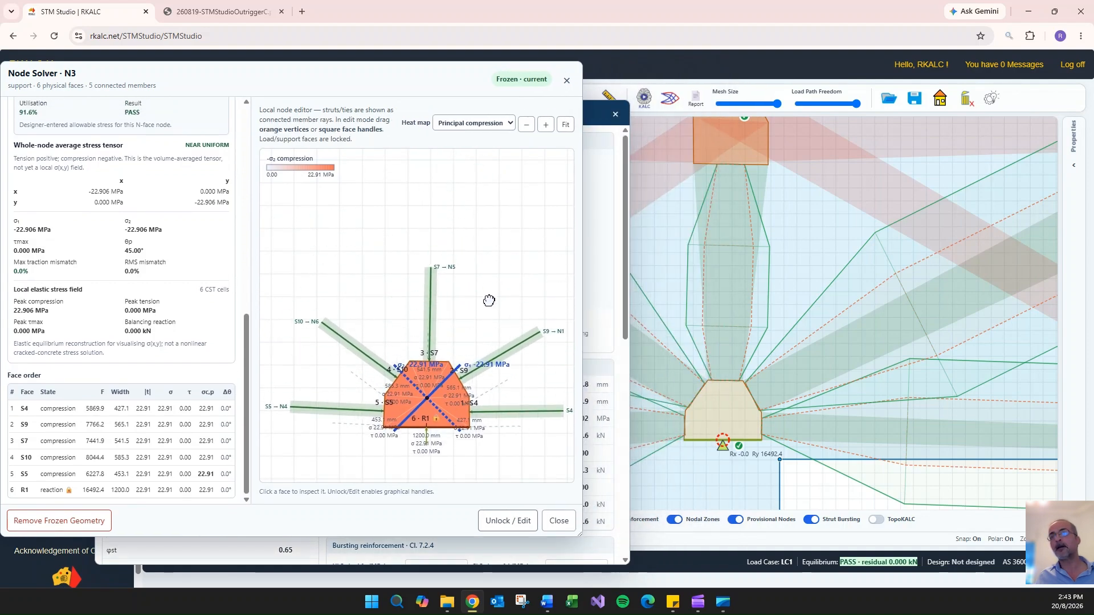
{"action": "left_click", "coordinate": [443, 367]}
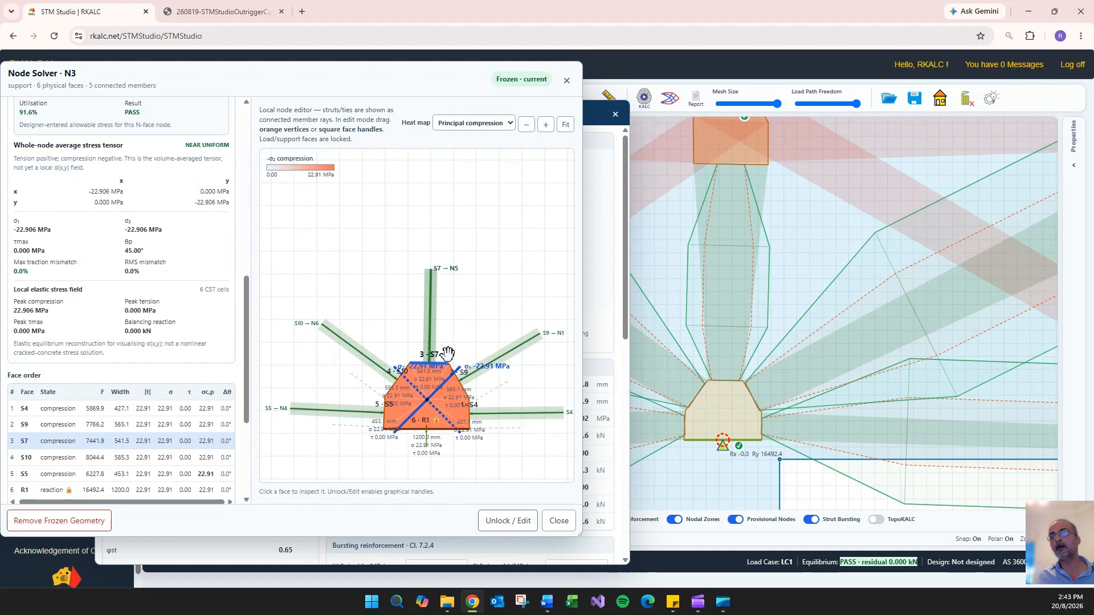
{"action": "left_click", "coordinate": [512, 523]}
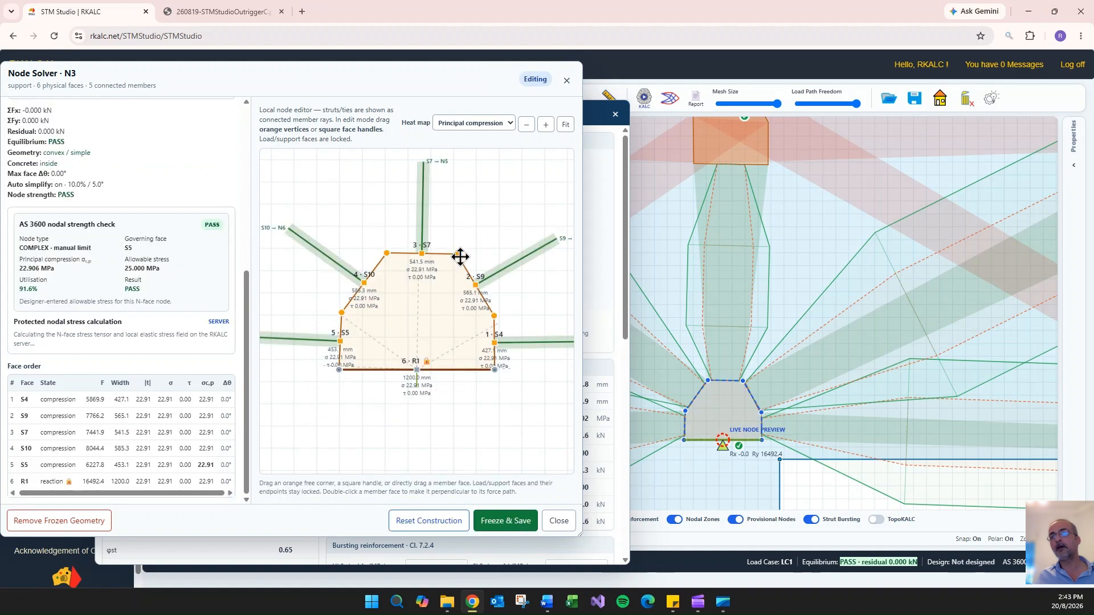
- Raise N3's two upper corners until face S7 is about 702 mm wide, and set S7 perpendicular to its force
{"action": "left_click_drag", "start_coordinate": [458, 254], "coordinate": [445, 206]}
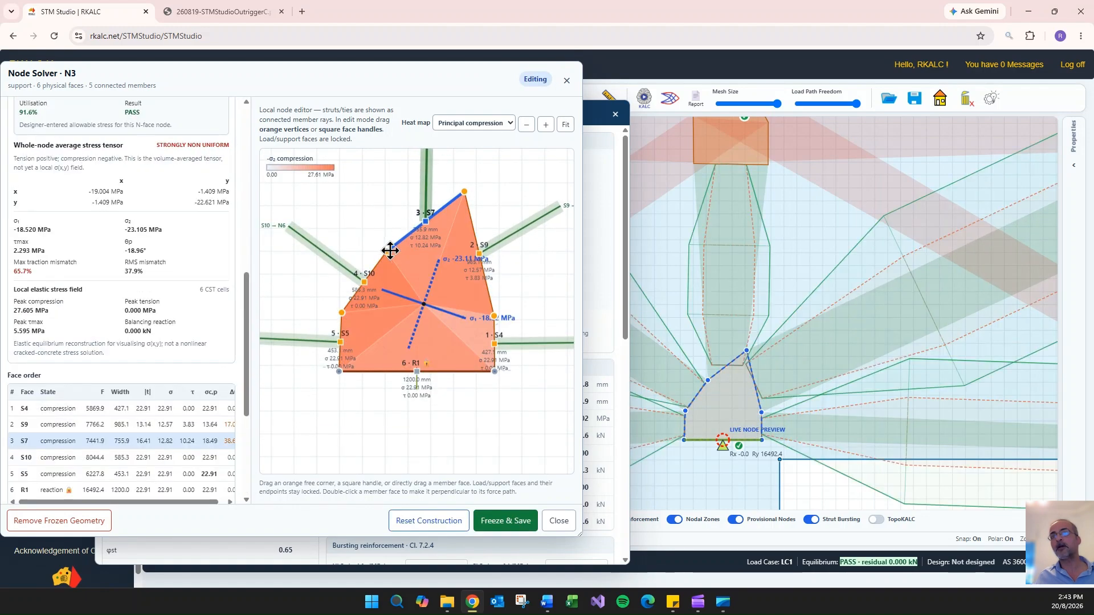
{"action": "left_click_drag", "start_coordinate": [387, 251], "coordinate": [373, 190]}
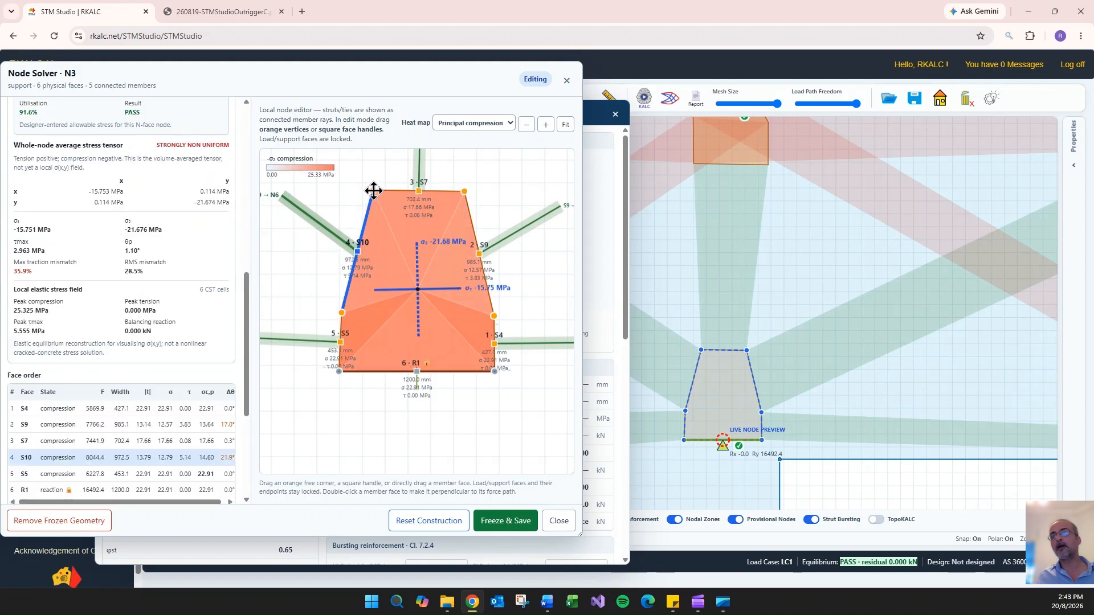
{"action": "left_click", "coordinate": [439, 190]}
{"action": "scroll", "coordinate": [216, 379], "scroll_direction": "down", "scroll_amount": 4}
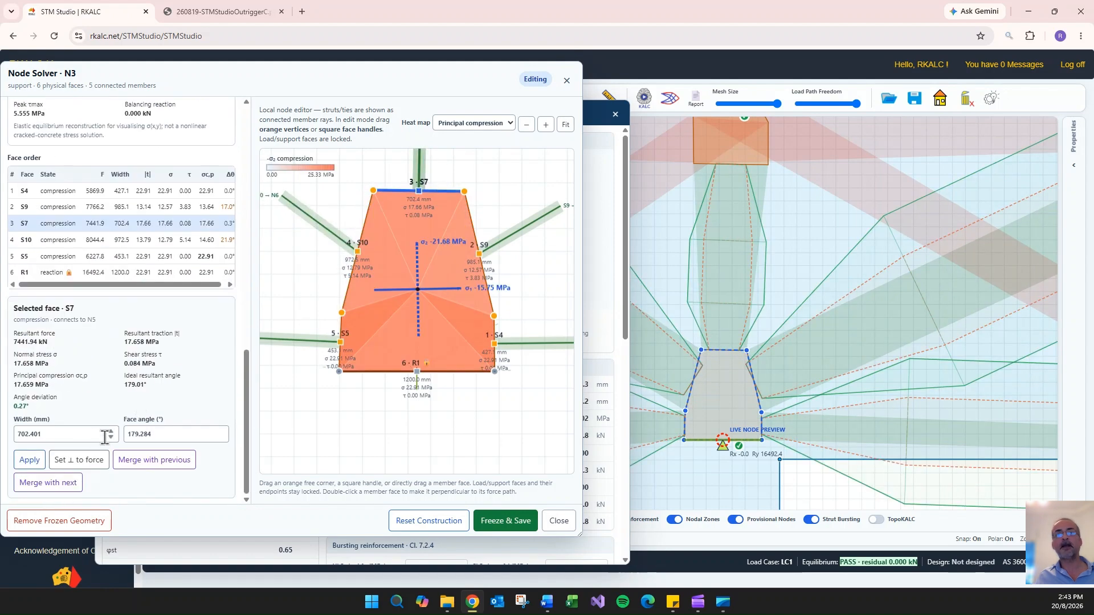
{"action": "left_click", "coordinate": [79, 460]}
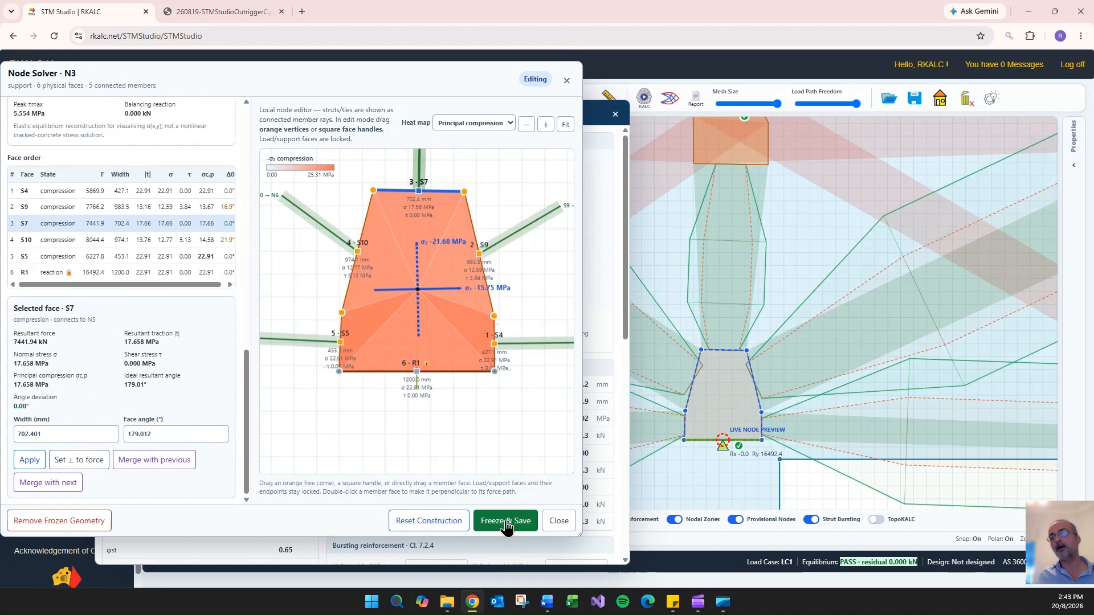
- Spread N3's free corners outward, widening S4 to about 843 mm, S7 to 831 mm, S10 to 945 mm and S5 to 775 mm
{"action": "scroll", "coordinate": [506, 186], "scroll_direction": "down", "scroll_amount": 1}
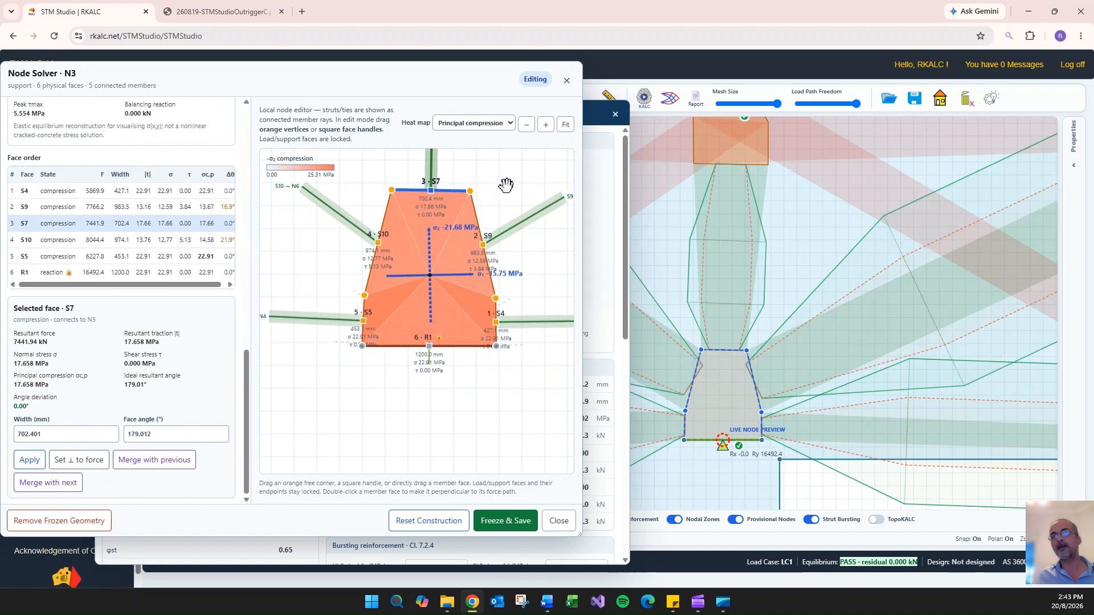
{"action": "left_click_drag", "start_coordinate": [523, 168], "coordinate": [514, 278]}
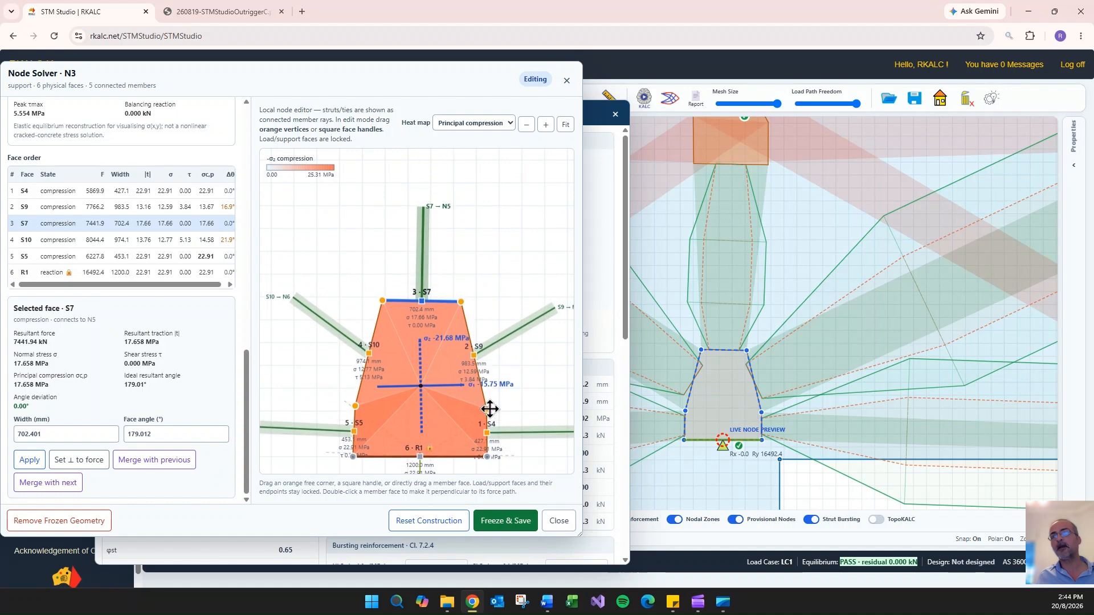
{"action": "left_click_drag", "start_coordinate": [490, 409], "coordinate": [516, 367]}
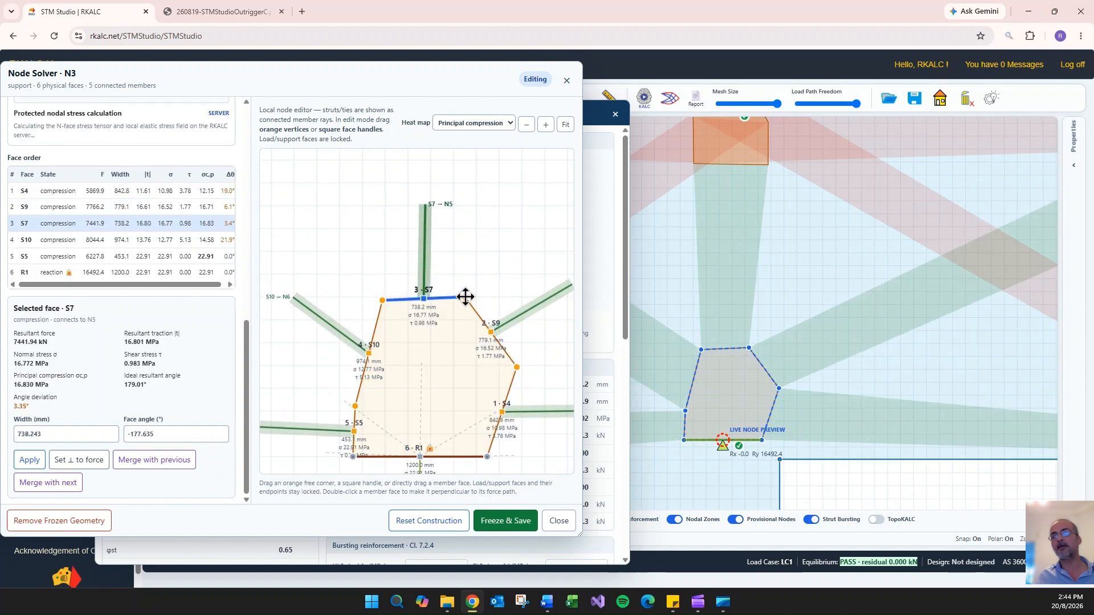
{"action": "left_click_drag", "start_coordinate": [382, 299], "coordinate": [374, 280]}
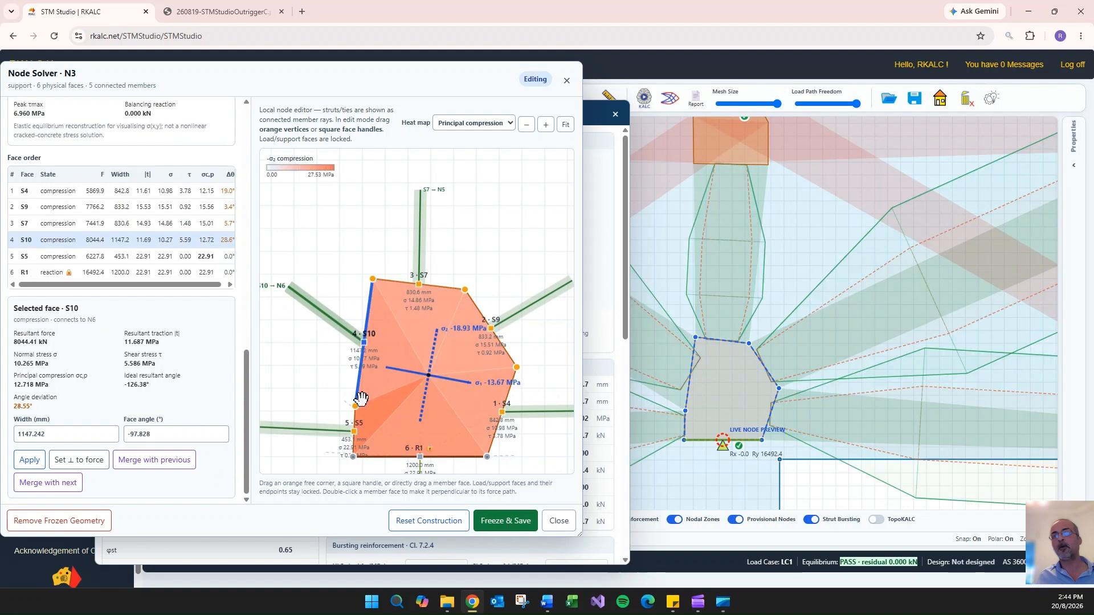
{"action": "left_click_drag", "start_coordinate": [361, 399], "coordinate": [326, 374]}
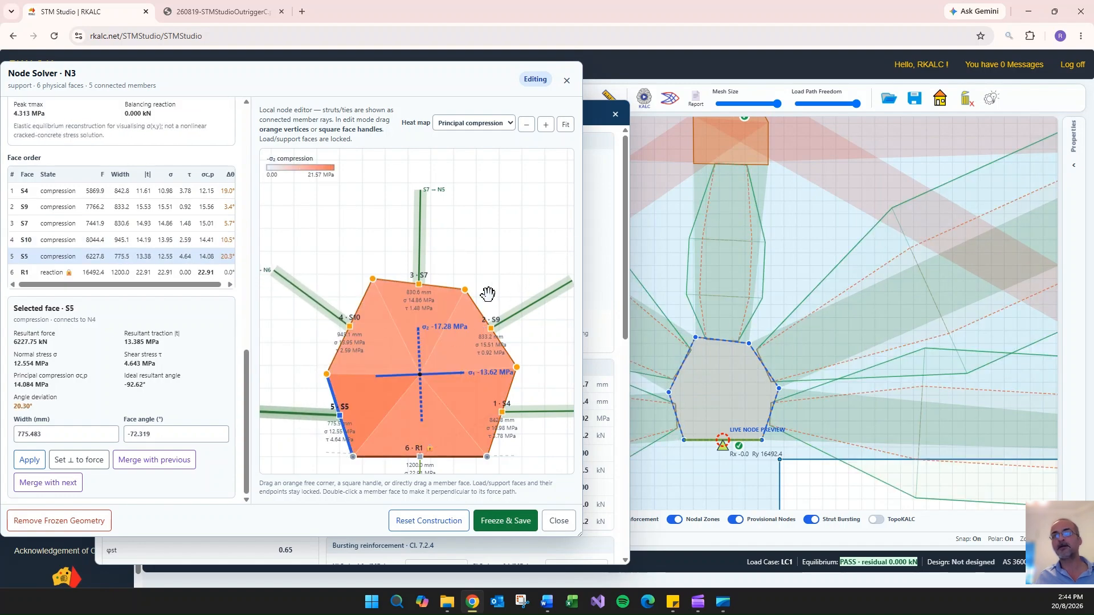
- Set N3's faces S7, S9 and S10 in turn perpendicular to their member forces
{"action": "left_click", "coordinate": [444, 287]}
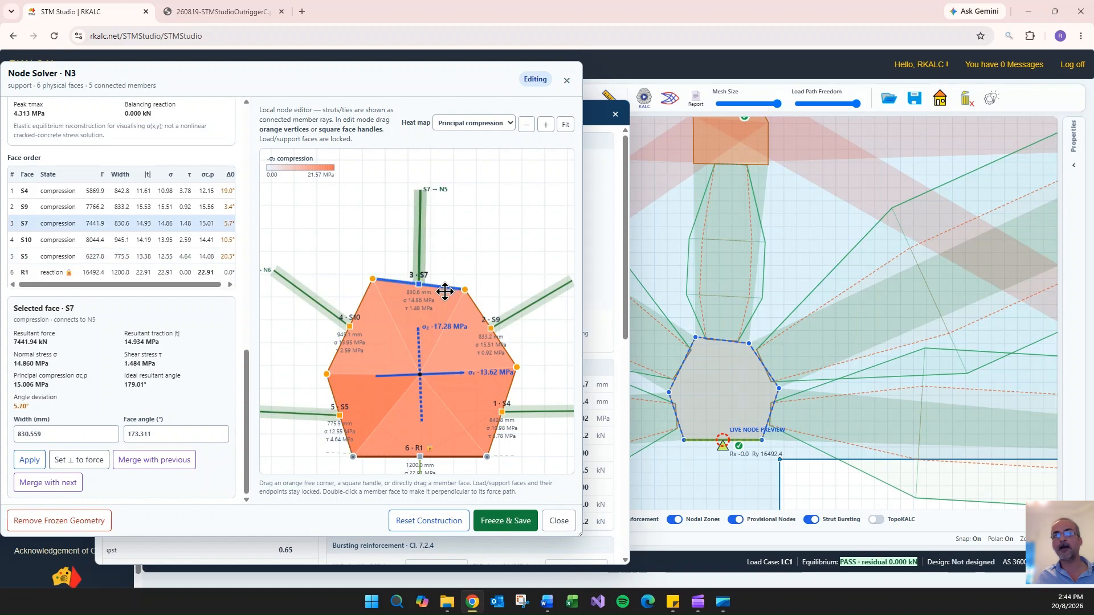
{"action": "left_click", "coordinate": [90, 459]}
{"action": "left_click", "coordinate": [477, 305]}
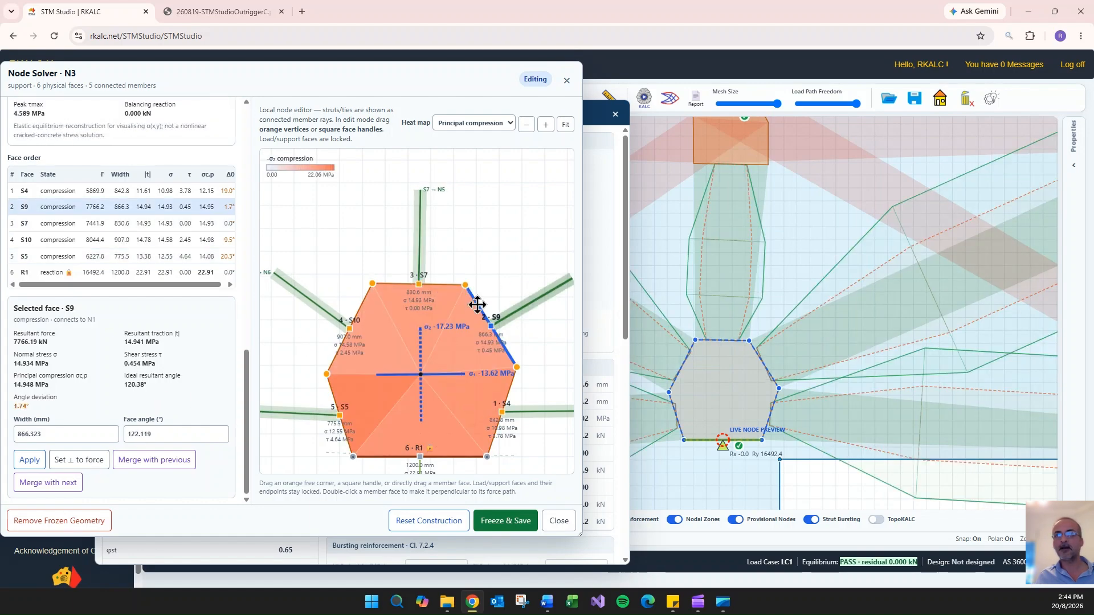
{"action": "left_click", "coordinate": [91, 463]}
{"action": "left_click", "coordinate": [361, 306]}
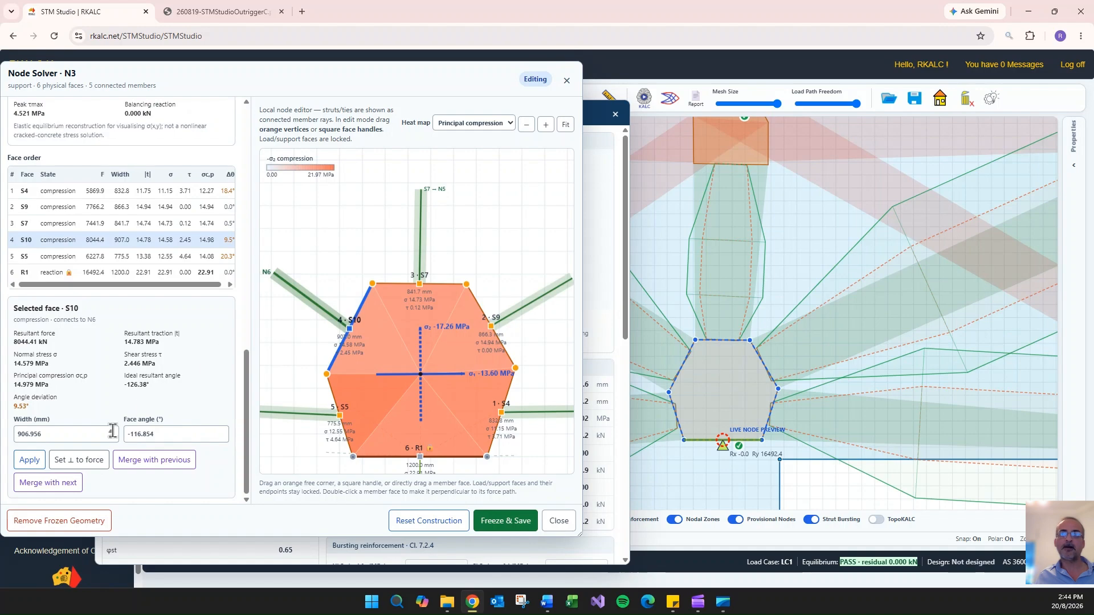
{"action": "left_click", "coordinate": [86, 462]}
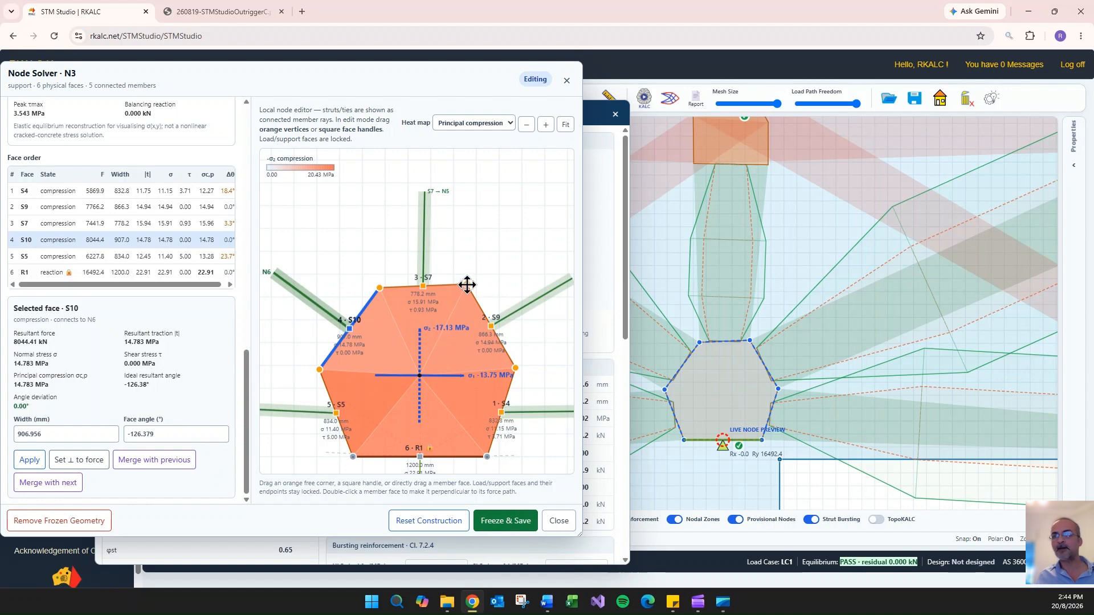
- Level N3's face S7 by lowering its corner to about 764 mm face width, then freeze and save the node geometry
{"action": "left_click_drag", "start_coordinate": [465, 285], "coordinate": [466, 290]}
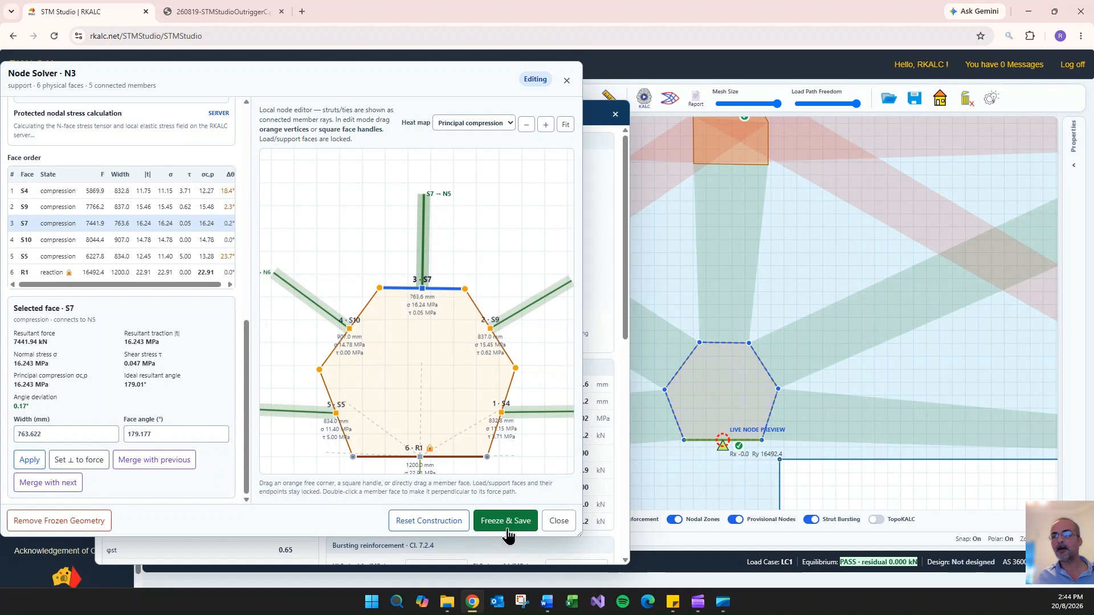
{"action": "scroll", "coordinate": [188, 261], "scroll_direction": "up", "scroll_amount": 7}
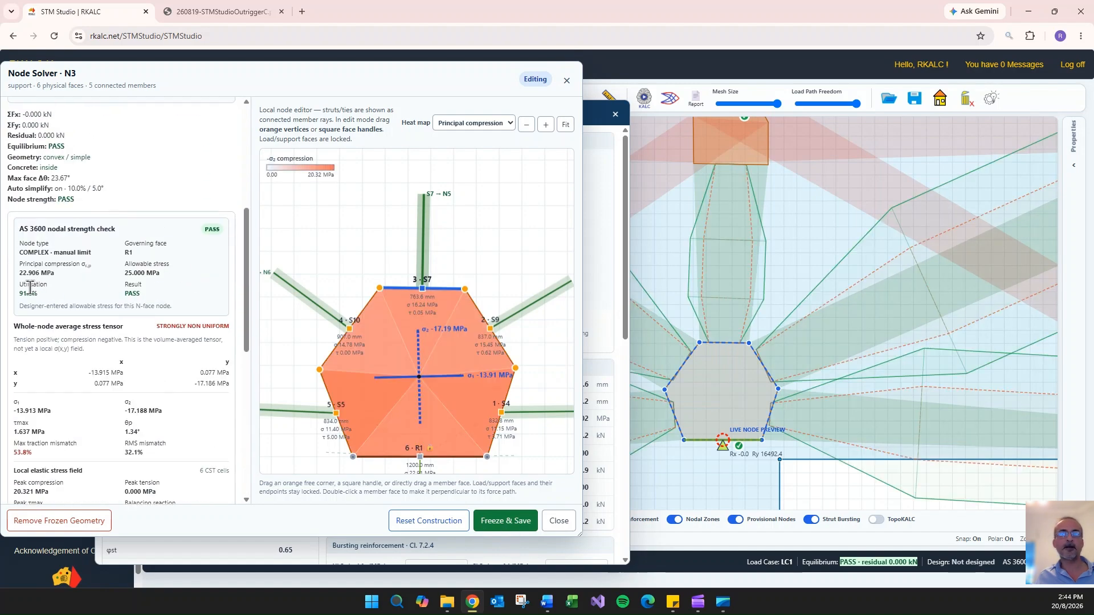
{"action": "left_click", "coordinate": [506, 524]}
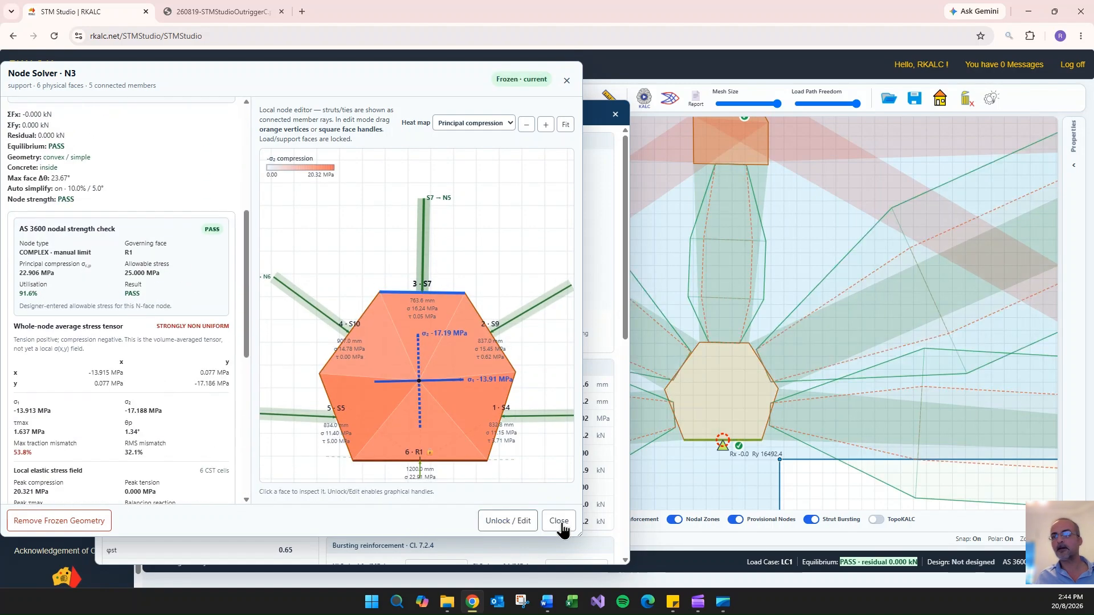
{"action": "left_click", "coordinate": [559, 522]}
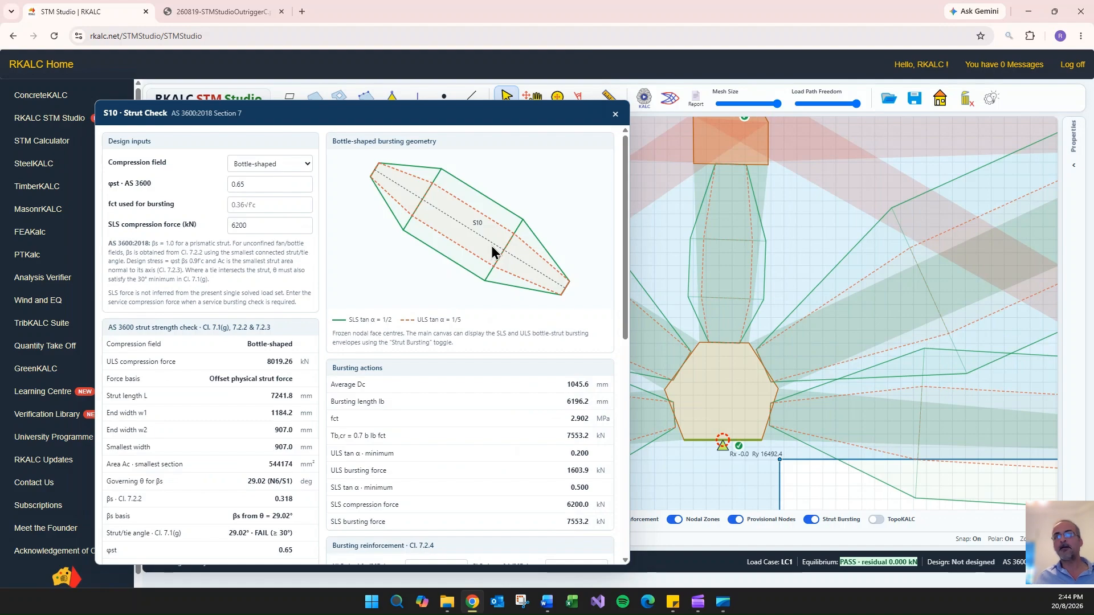
{"action": "scroll", "coordinate": [493, 274], "scroll_direction": "down", "scroll_amount": 10}
{"action": "left_click", "coordinate": [615, 114]}
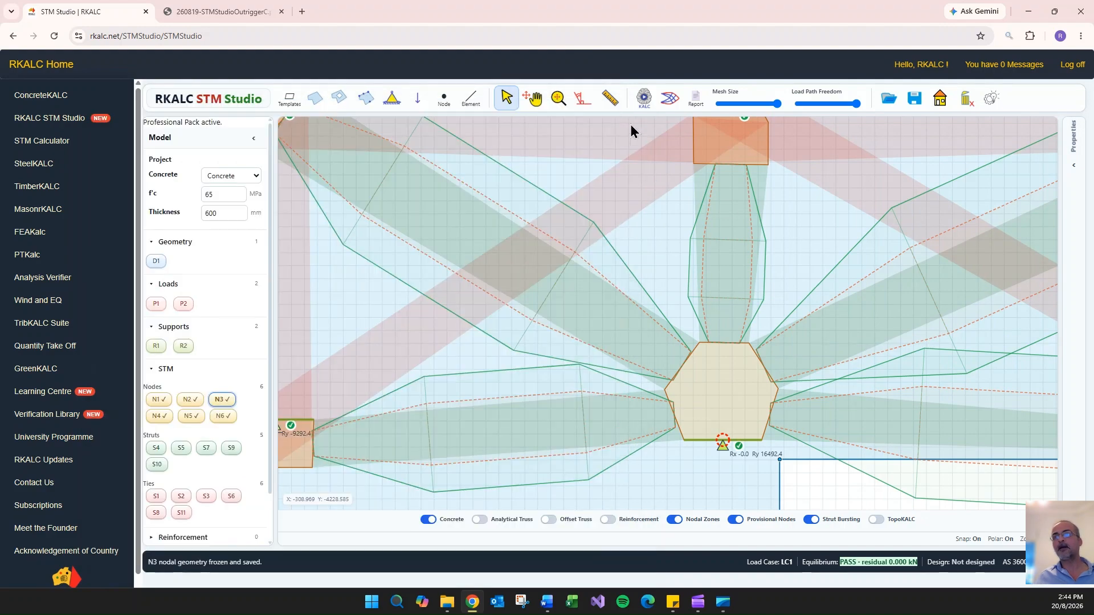
- Open the strut check for S7 and set its SLS compression force to 5720 kN
{"action": "left_click", "coordinate": [727, 262]}
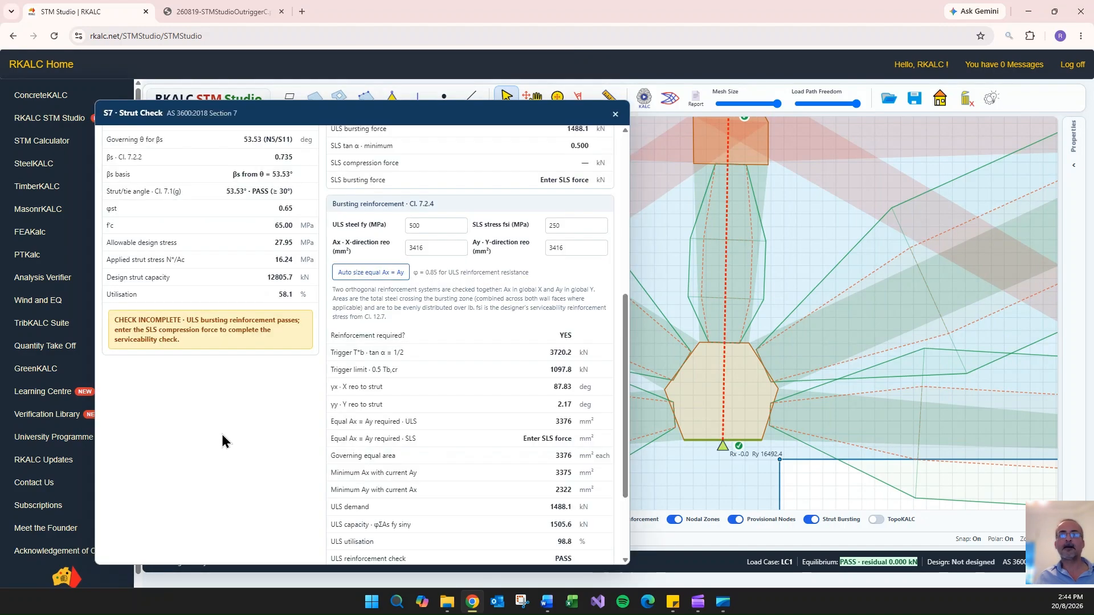
{"action": "scroll", "coordinate": [223, 428], "scroll_direction": "up", "scroll_amount": 6}
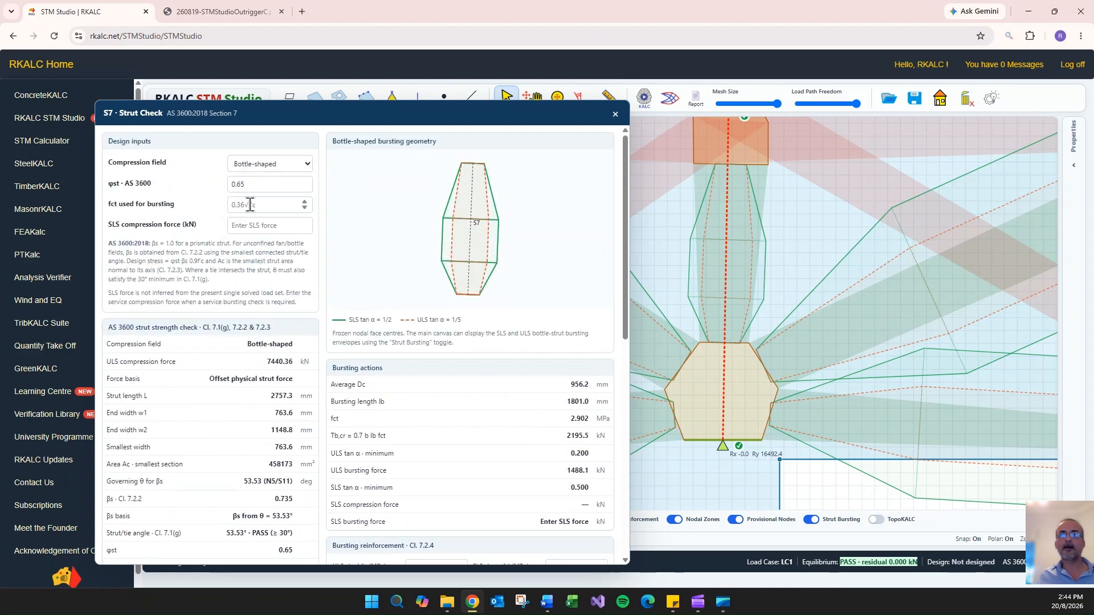
{"action": "scroll", "coordinate": [486, 248], "scroll_direction": "down", "scroll_amount": 7}
{"action": "scroll", "coordinate": [222, 485], "scroll_direction": "up", "scroll_amount": 3}
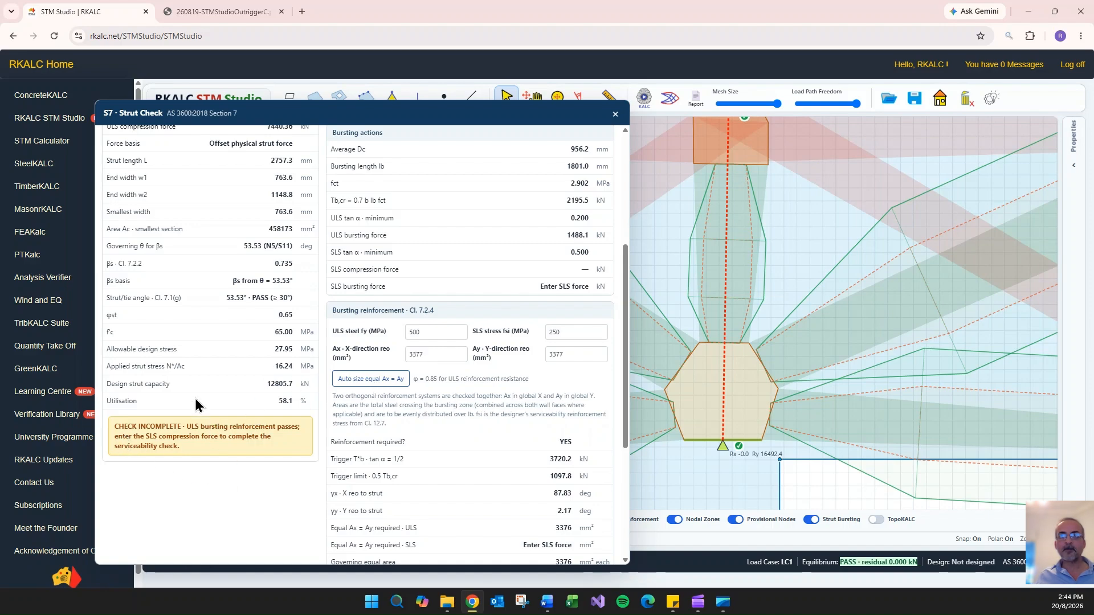
{"action": "scroll", "coordinate": [264, 260], "scroll_direction": "up", "scroll_amount": 4}
{"action": "left_click", "coordinate": [289, 226]}
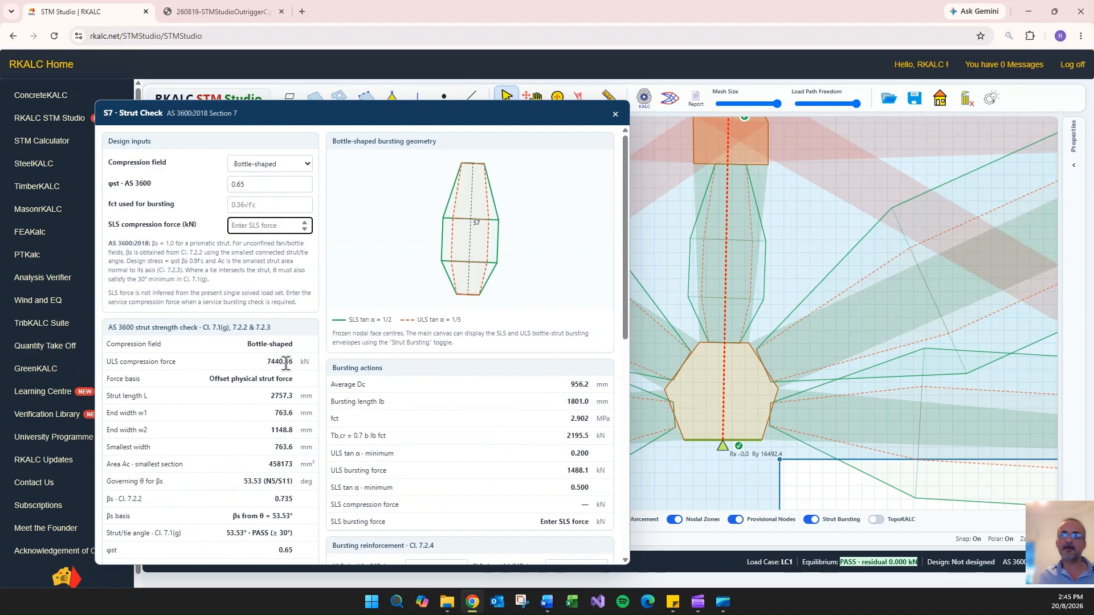
{"action": "left_click_drag", "start_coordinate": [286, 363], "coordinate": [268, 368]}
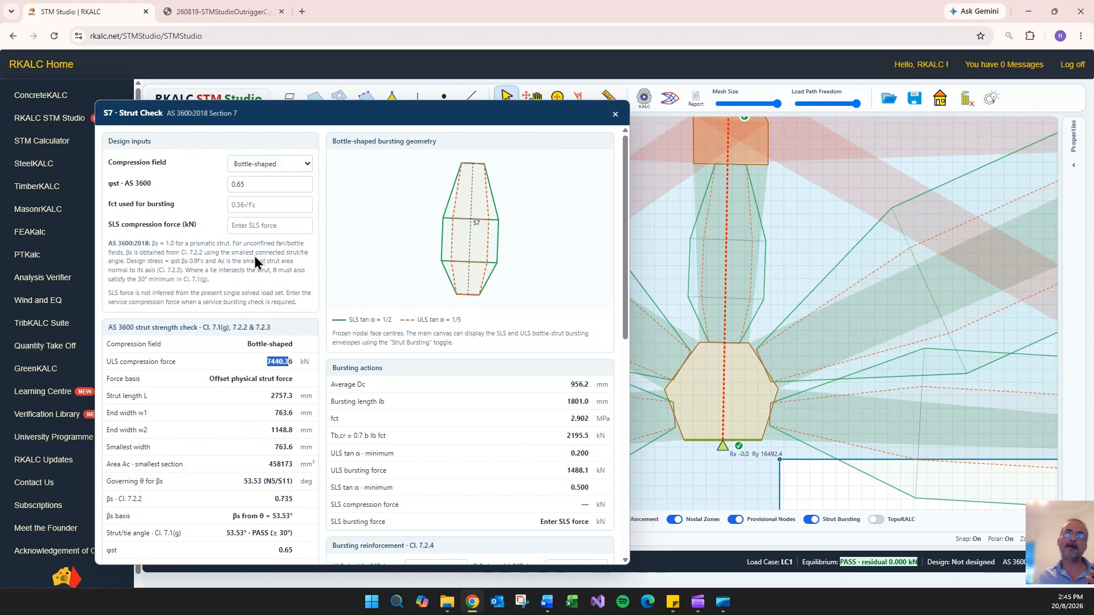
{"action": "left_click", "coordinate": [263, 224]}
{"action": "type", "text": "572"}
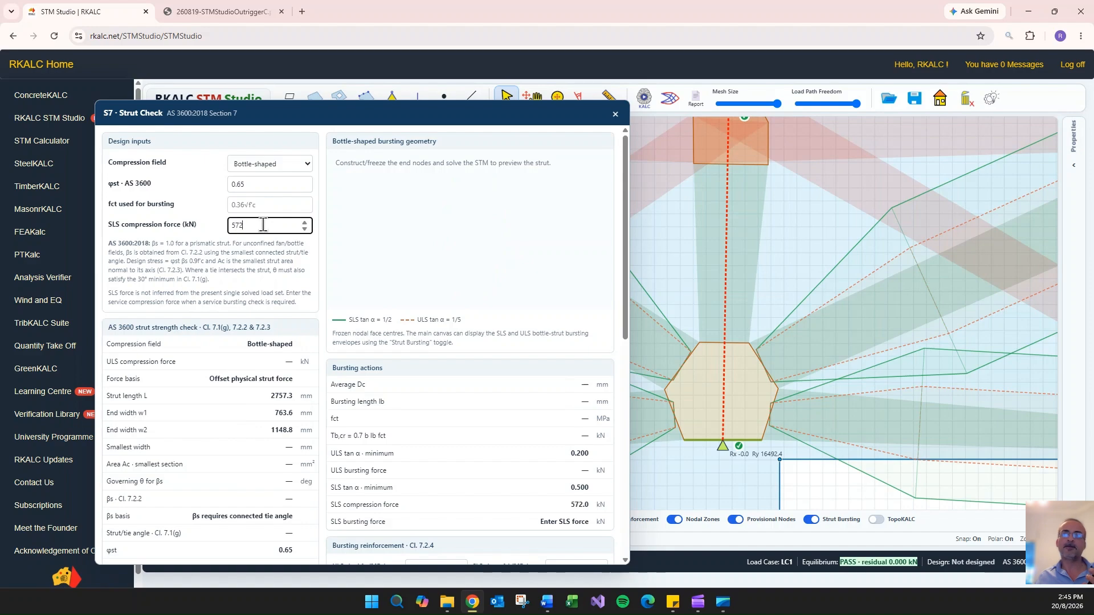
{"action": "type", "text": "0"}
- Auto-size S7's equal X and Y bursting reinforcement to 11031 mm² each and review the ULS and SLS reinforcement checks
{"action": "scroll", "coordinate": [208, 322], "scroll_direction": "down", "scroll_amount": 3}
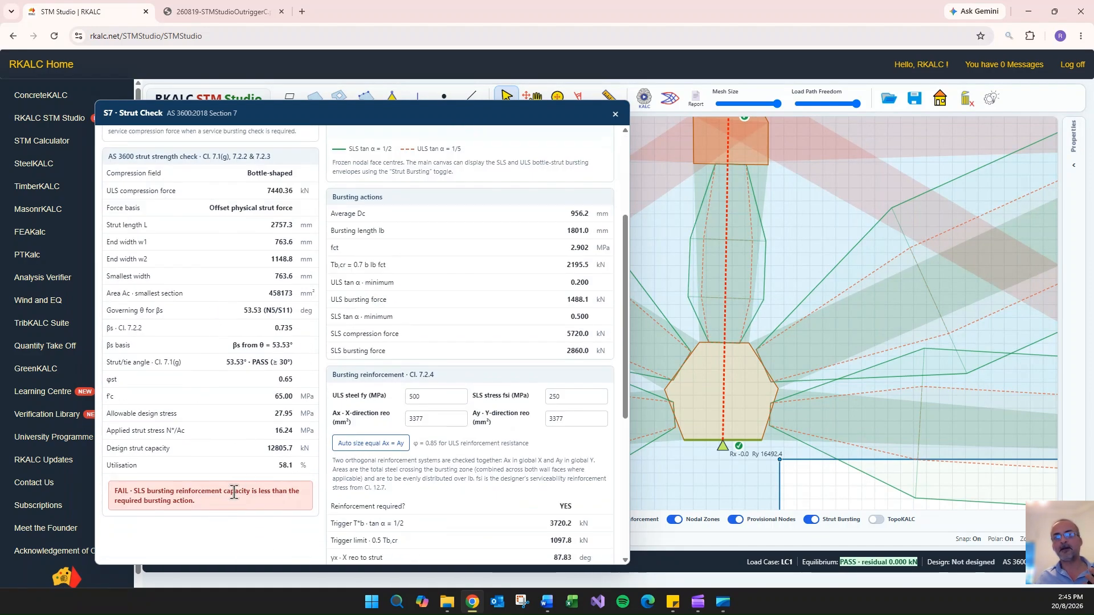
{"action": "left_click", "coordinate": [367, 451]}
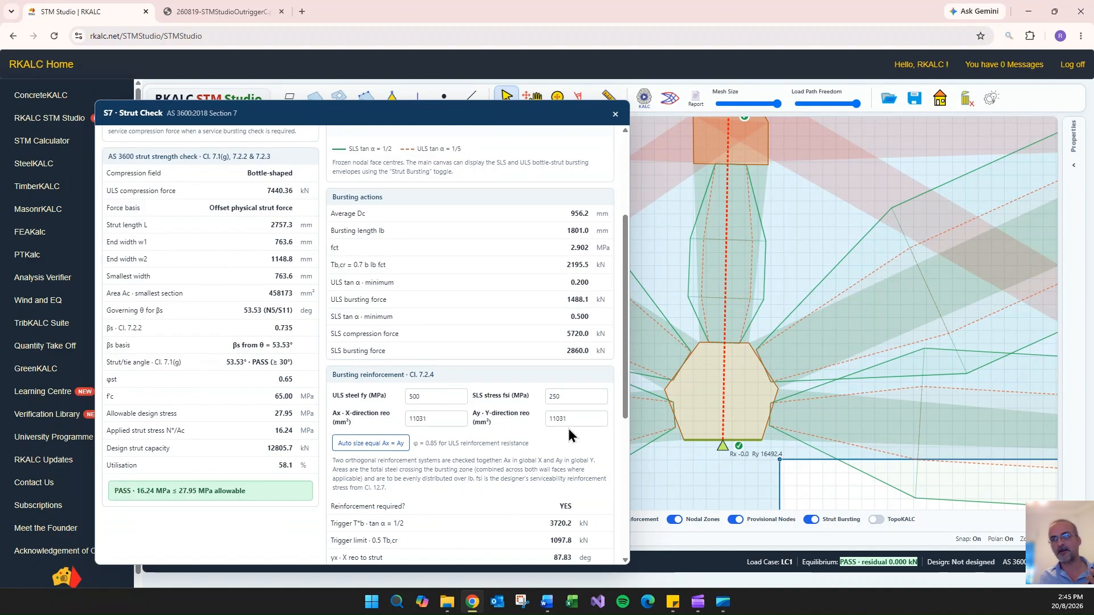
{"action": "scroll", "coordinate": [534, 391], "scroll_direction": "down", "scroll_amount": 5}
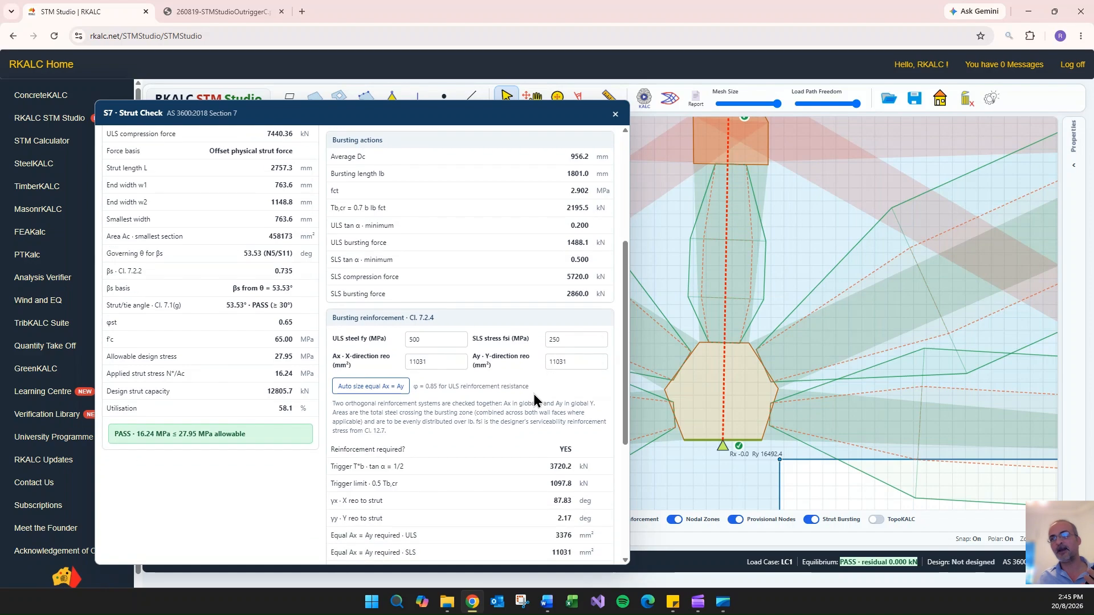
{"action": "scroll", "coordinate": [534, 391], "scroll_direction": "up", "scroll_amount": 10}
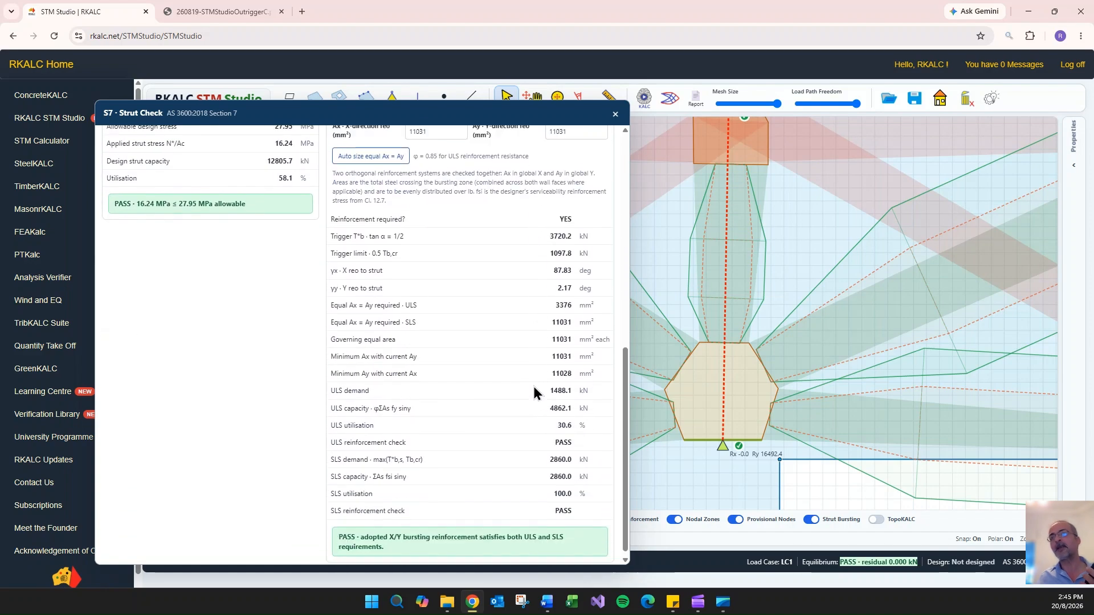
{"action": "left_click", "coordinate": [616, 114]}
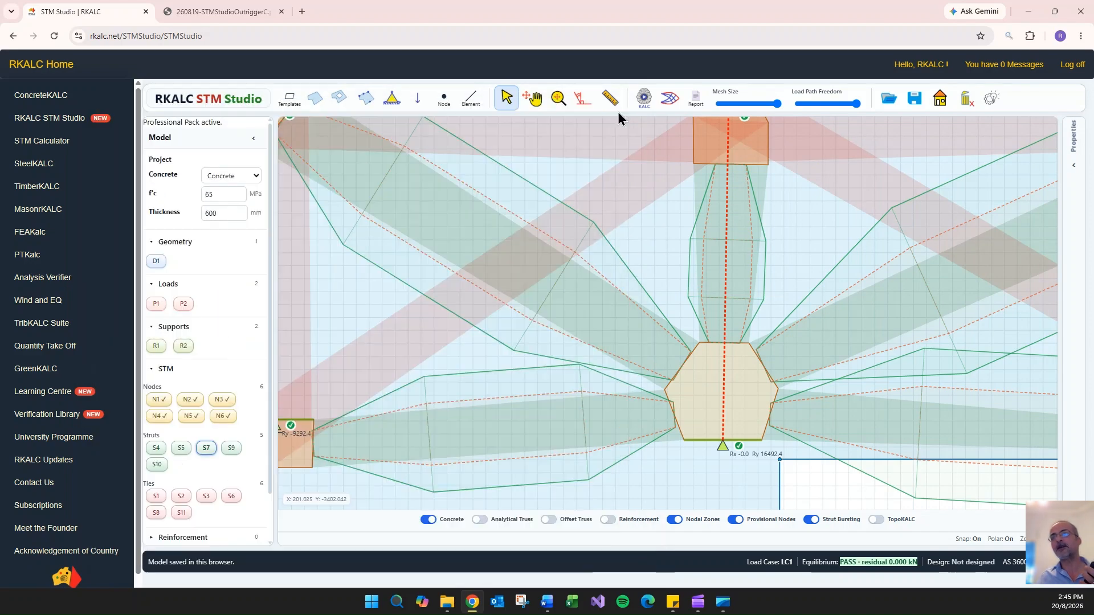
- Open the strut check for S10 and auto-size its equal X and Y bursting reinforcement to 21940 mm² each
{"action": "double_click", "coordinate": [470, 236]}
{"action": "scroll", "coordinate": [288, 330], "scroll_direction": "down", "scroll_amount": 4}
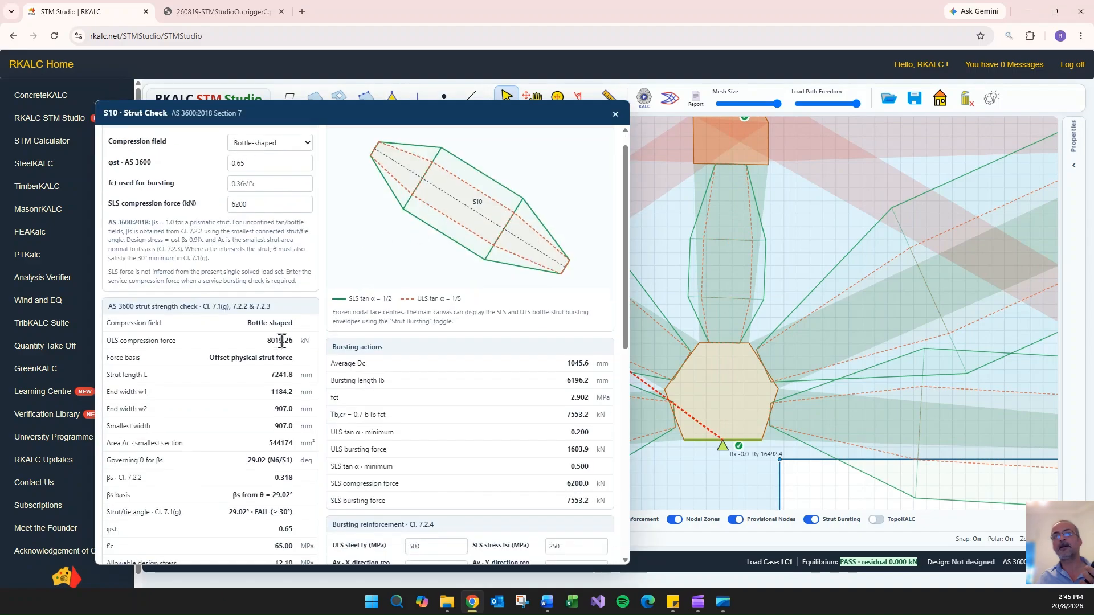
{"action": "scroll", "coordinate": [290, 291], "scroll_direction": "up", "scroll_amount": 4}
{"action": "left_click", "coordinate": [262, 227]}
{"action": "left_click_drag", "start_coordinate": [262, 227], "coordinate": [242, 226]}
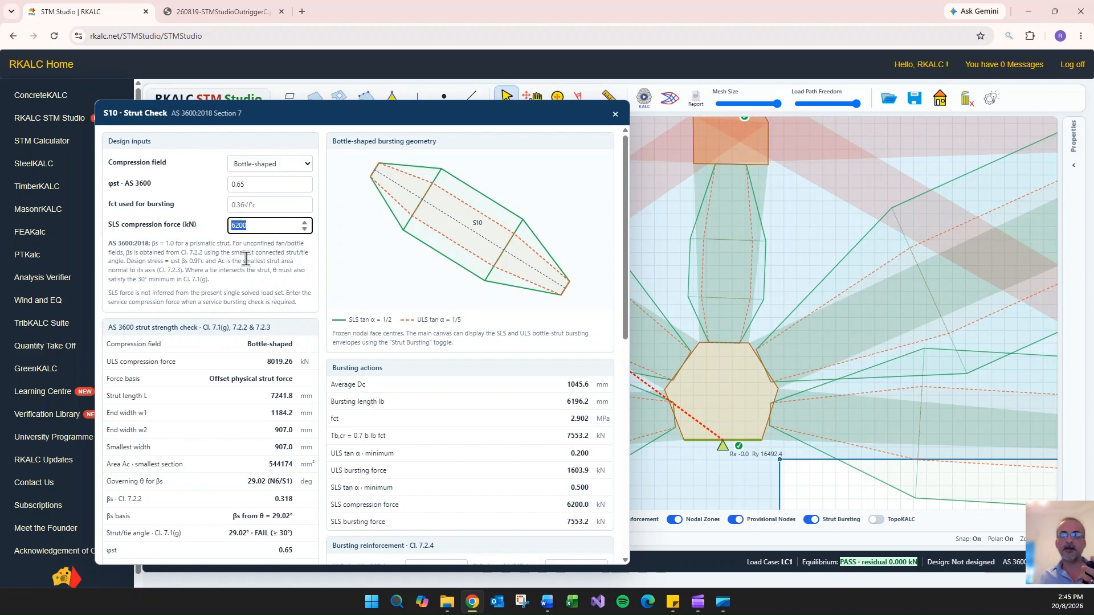
{"action": "scroll", "coordinate": [308, 368], "scroll_direction": "down", "scroll_amount": 5}
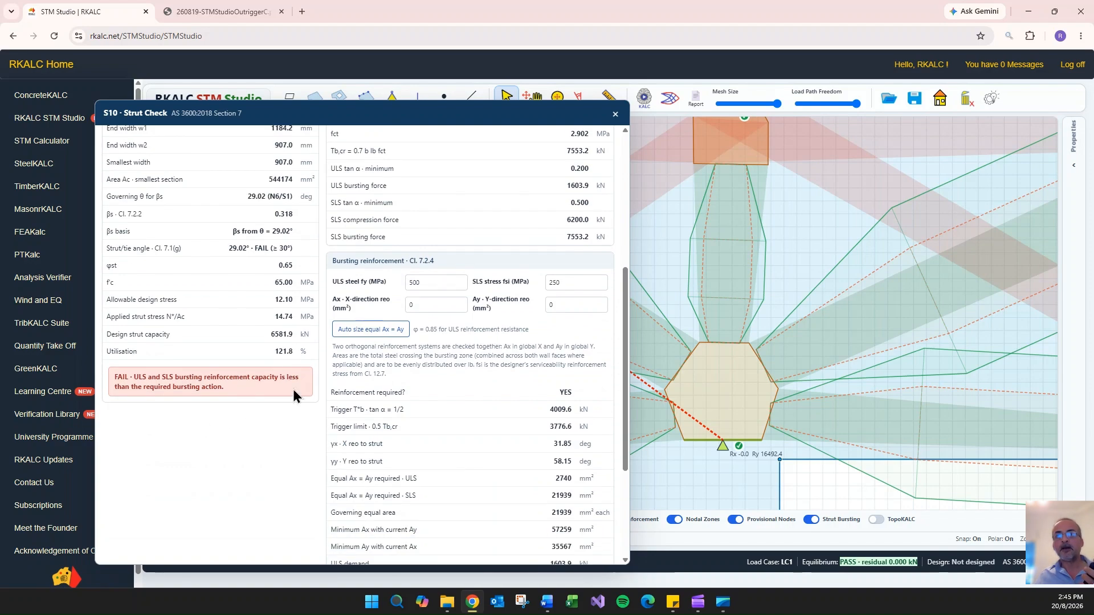
{"action": "left_click", "coordinate": [370, 330]}
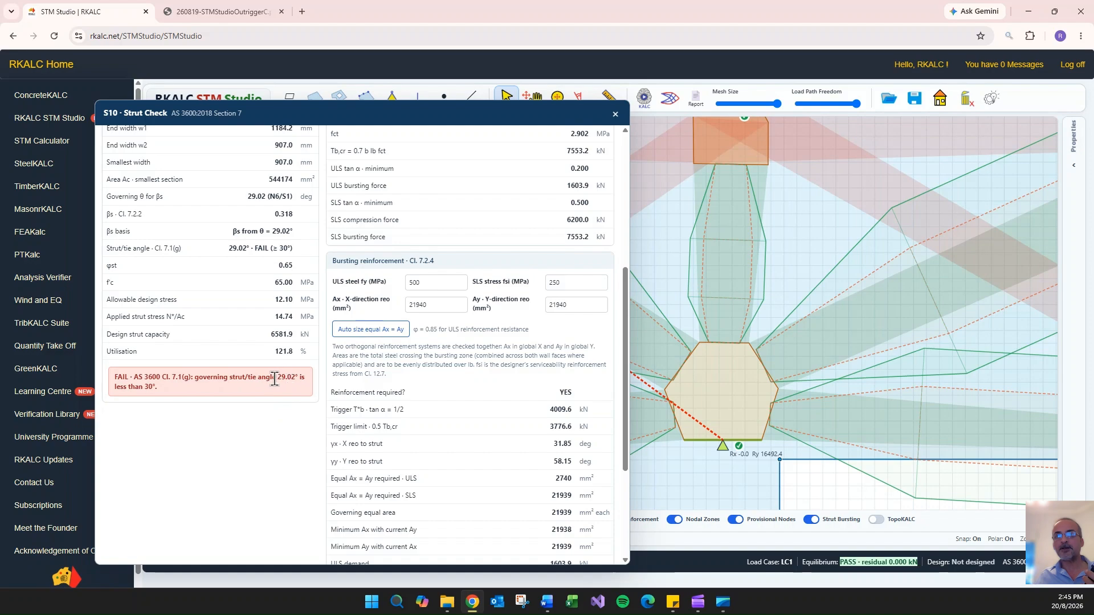
{"action": "left_click_drag", "start_coordinate": [465, 114], "coordinate": [371, 162]}
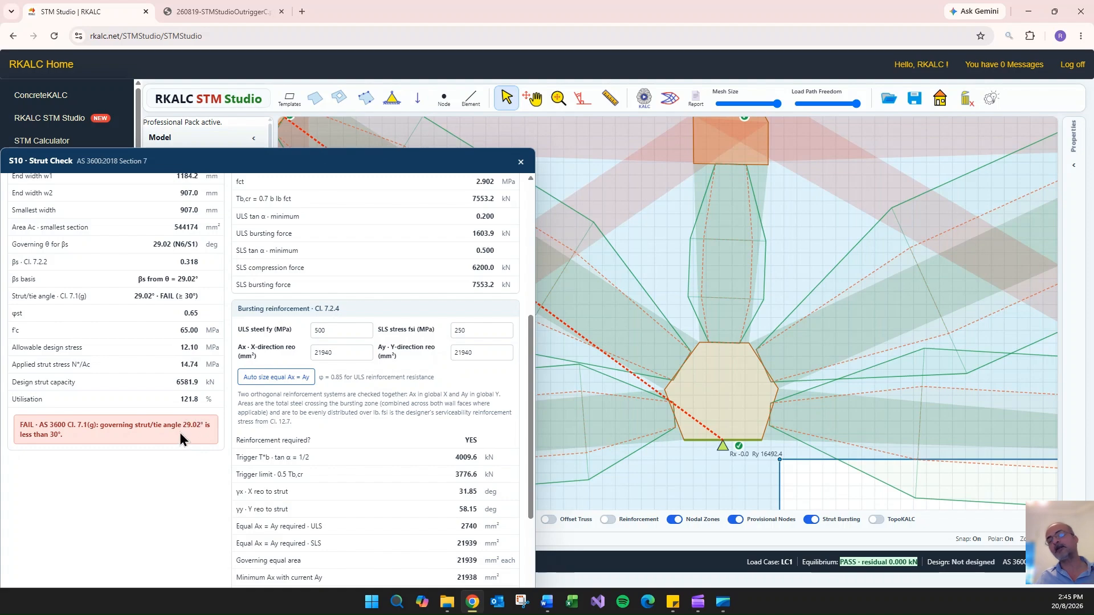
{"action": "left_click", "coordinate": [520, 165]}
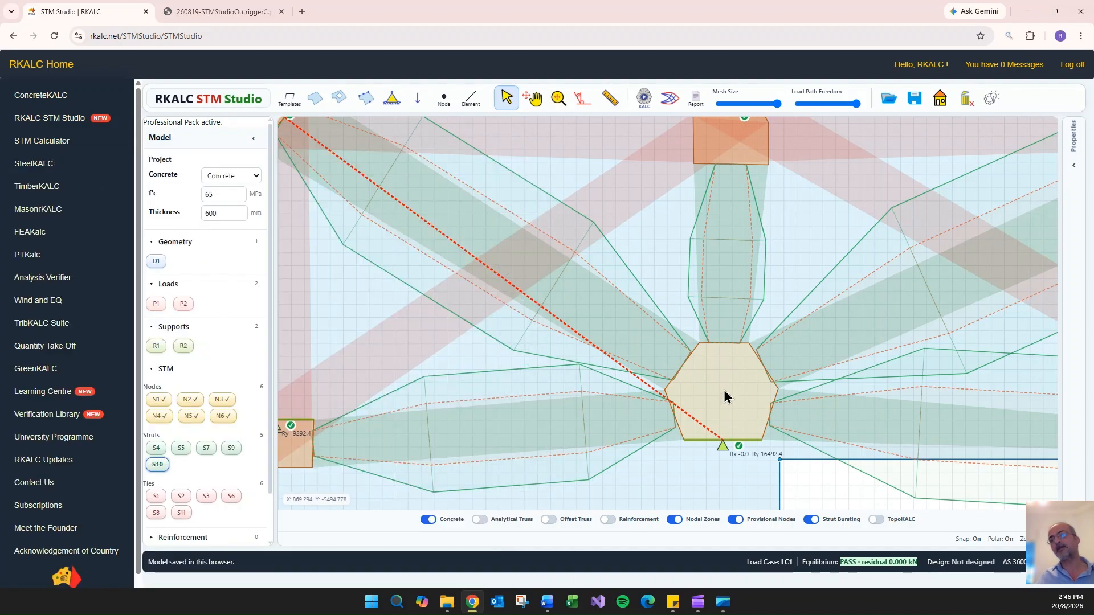
- Move support node N3 slightly downward to steepen strut S10 and re-solve the strut-and-tie model
{"action": "left_click", "coordinate": [724, 442]}
{"action": "left_click_drag", "start_coordinate": [726, 439], "coordinate": [727, 458]}
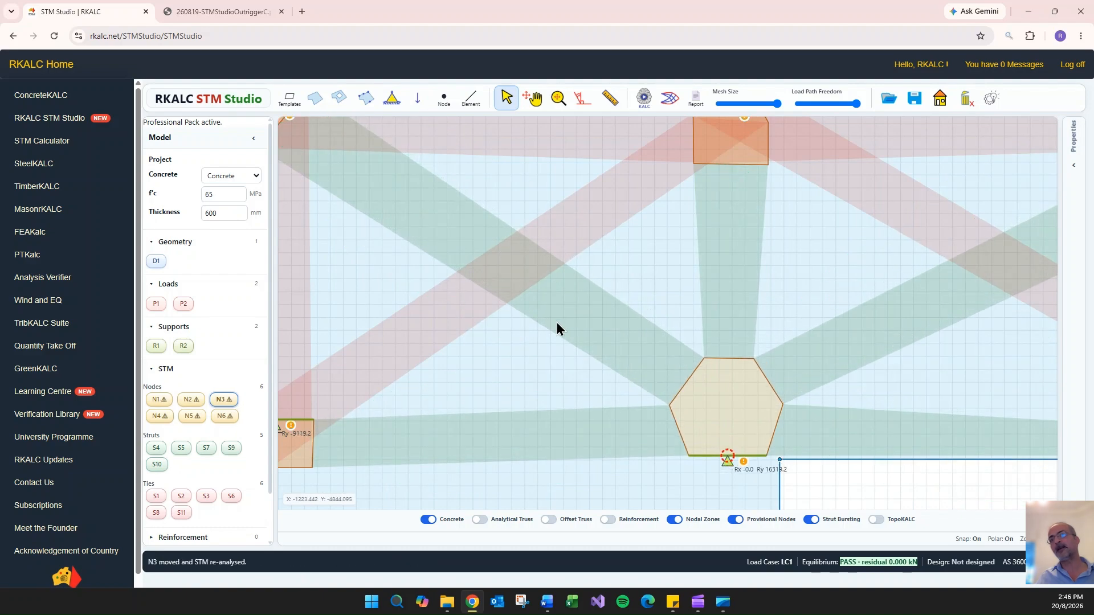
{"action": "left_click", "coordinate": [644, 98]}
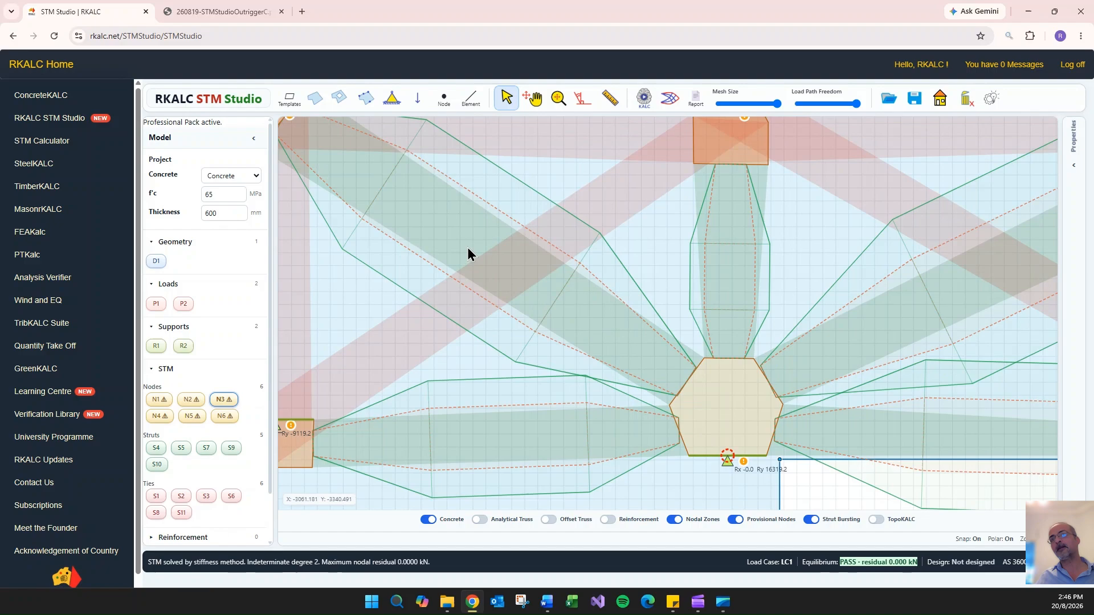
- Reopen the strut check for S10 and review its strut/tie angle, applied stress and utilisation
{"action": "double_click", "coordinate": [446, 238]}
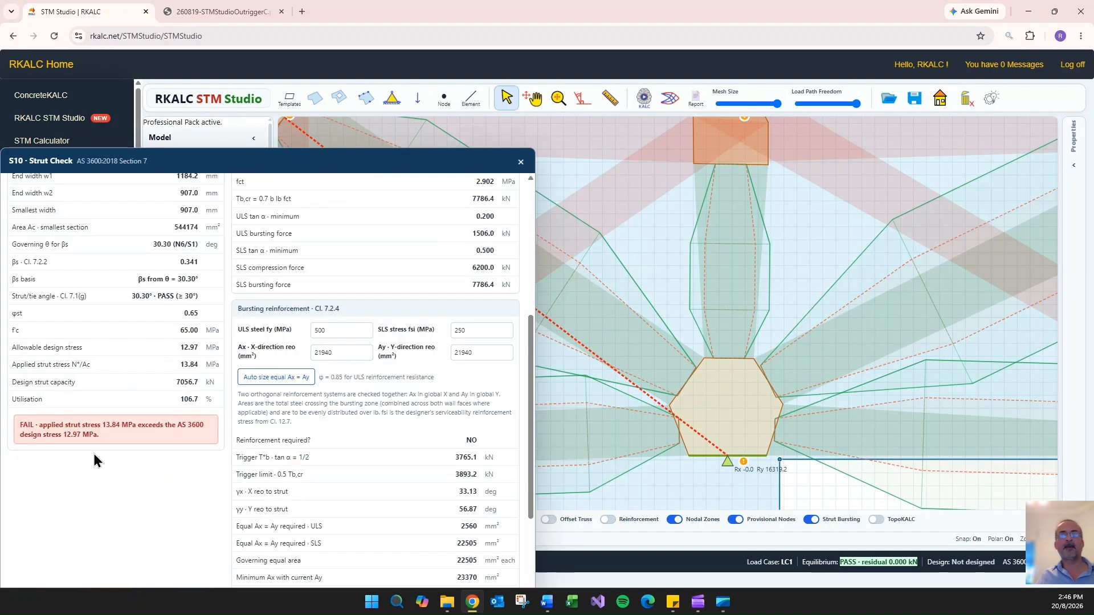
{"action": "scroll", "coordinate": [152, 402], "scroll_direction": "up", "scroll_amount": 4}
{"action": "scroll", "coordinate": [342, 312], "scroll_direction": "down", "scroll_amount": 5}
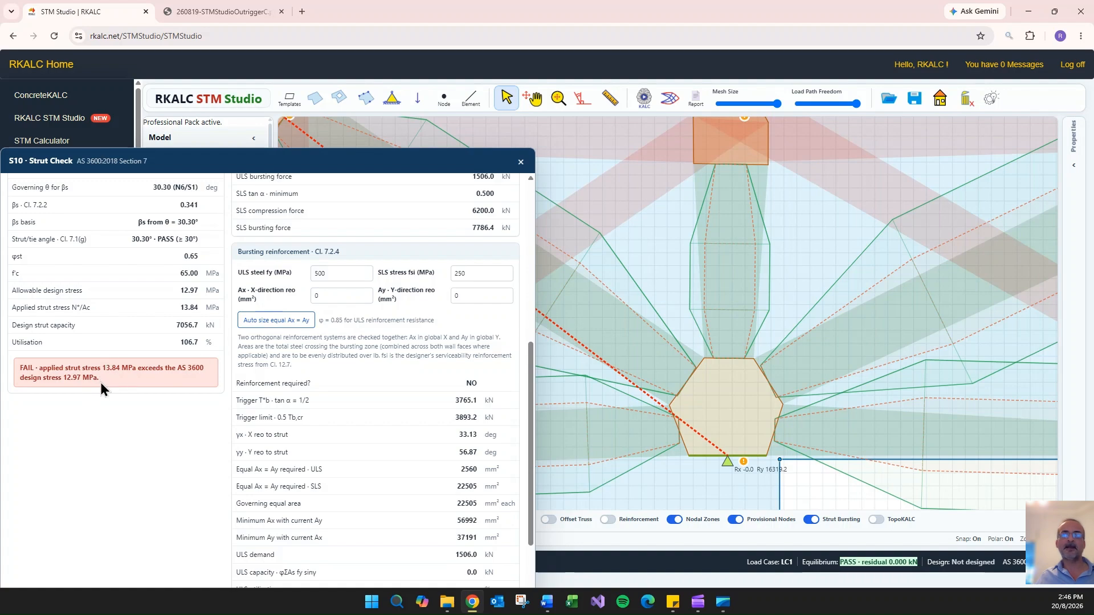
{"action": "left_click", "coordinate": [520, 163]}
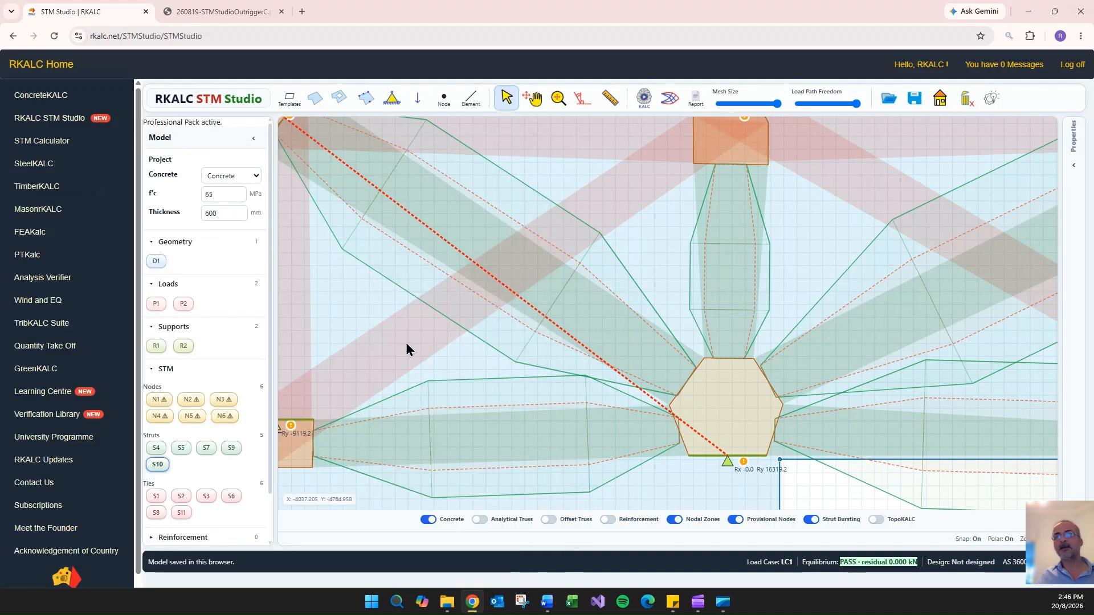
- Extend node N6's lower corner until face S1 is about 1111 mm wide, freeze and save the node, and recheck strut S10
{"action": "scroll", "coordinate": [408, 349], "scroll_direction": "down", "scroll_amount": 3}
{"action": "left_click_drag", "start_coordinate": [842, 493], "coordinate": [891, 508]}
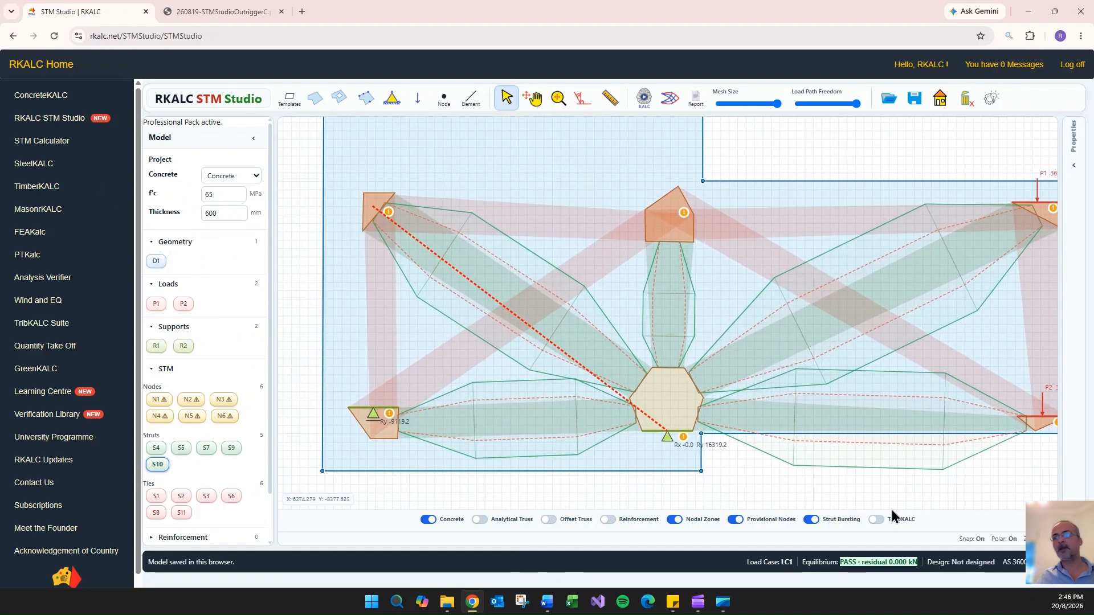
{"action": "double_click", "coordinate": [376, 215]}
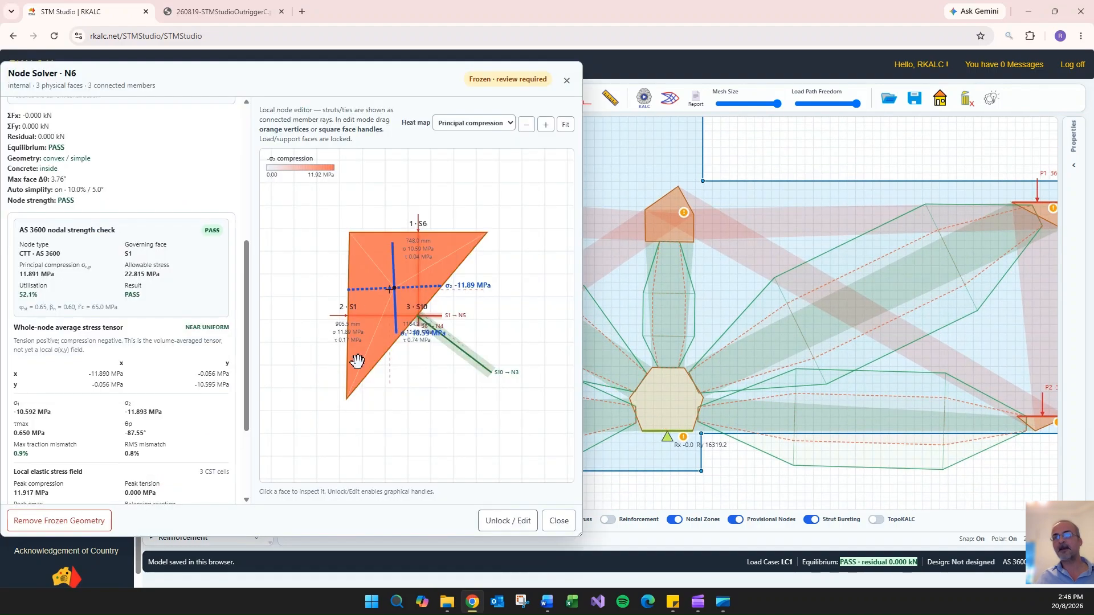
{"action": "left_click", "coordinate": [495, 527]}
{"action": "left_click_drag", "start_coordinate": [344, 399], "coordinate": [352, 429]}
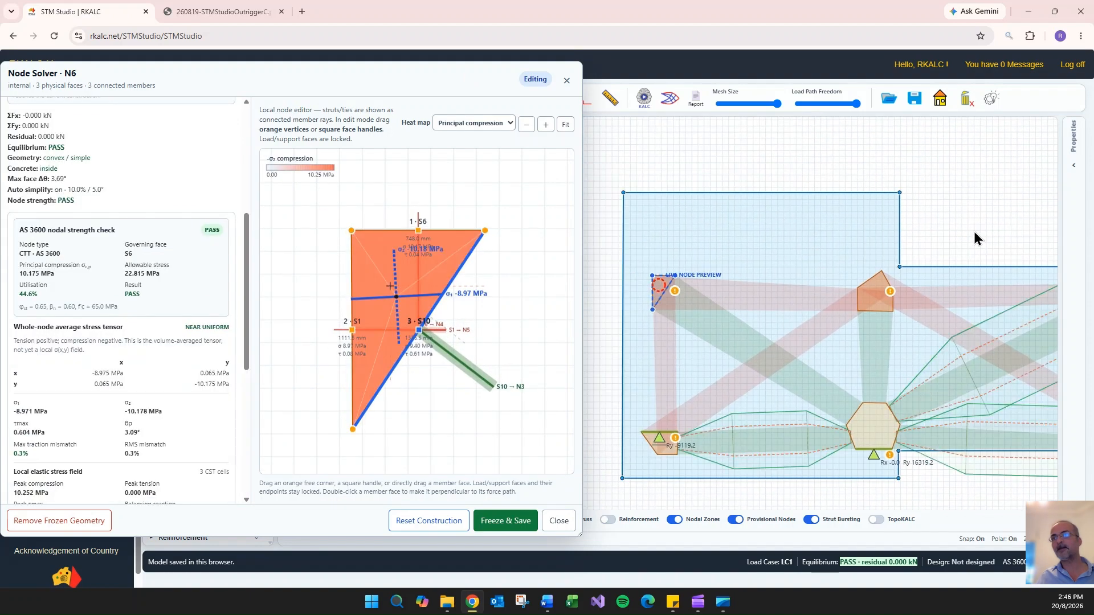
{"action": "left_click", "coordinate": [502, 528]}
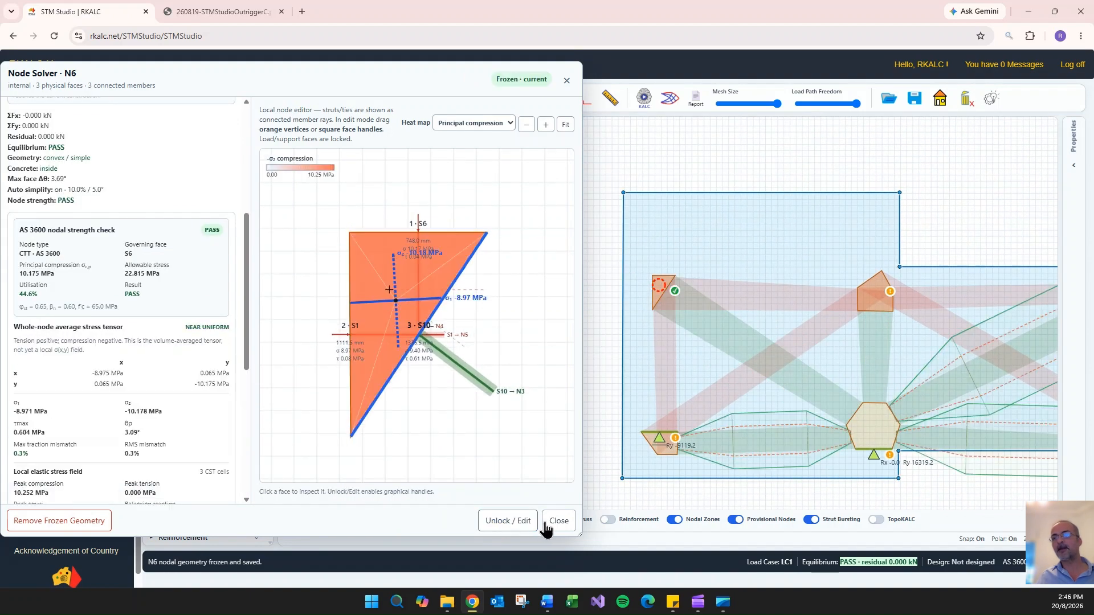
{"action": "left_click", "coordinate": [559, 521]}
{"action": "double_click", "coordinate": [742, 344]}
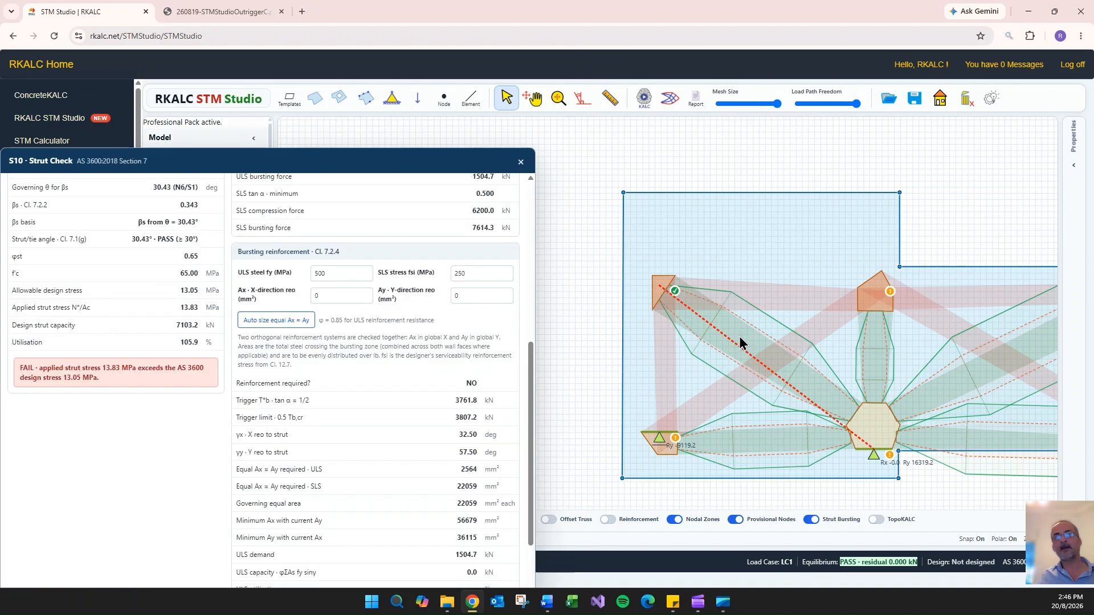
{"action": "left_click", "coordinate": [520, 163]}
- Extend node N6's lower corner further downward until face S1 is about 1302 mm wide, then freeze and save the node
{"action": "double_click", "coordinate": [656, 289]}
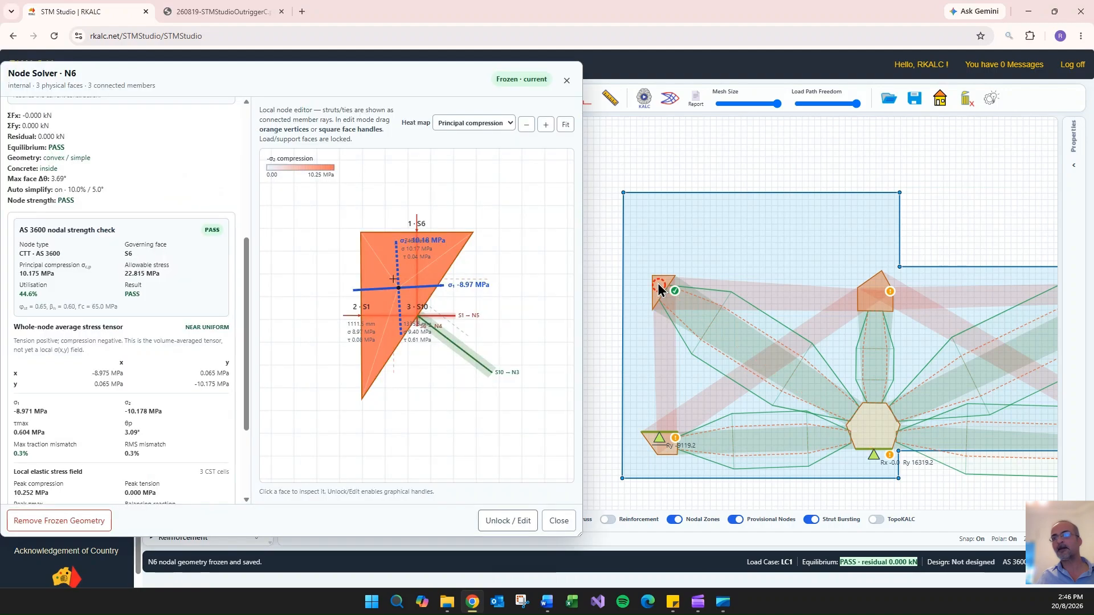
{"action": "left_click", "coordinate": [508, 521]}
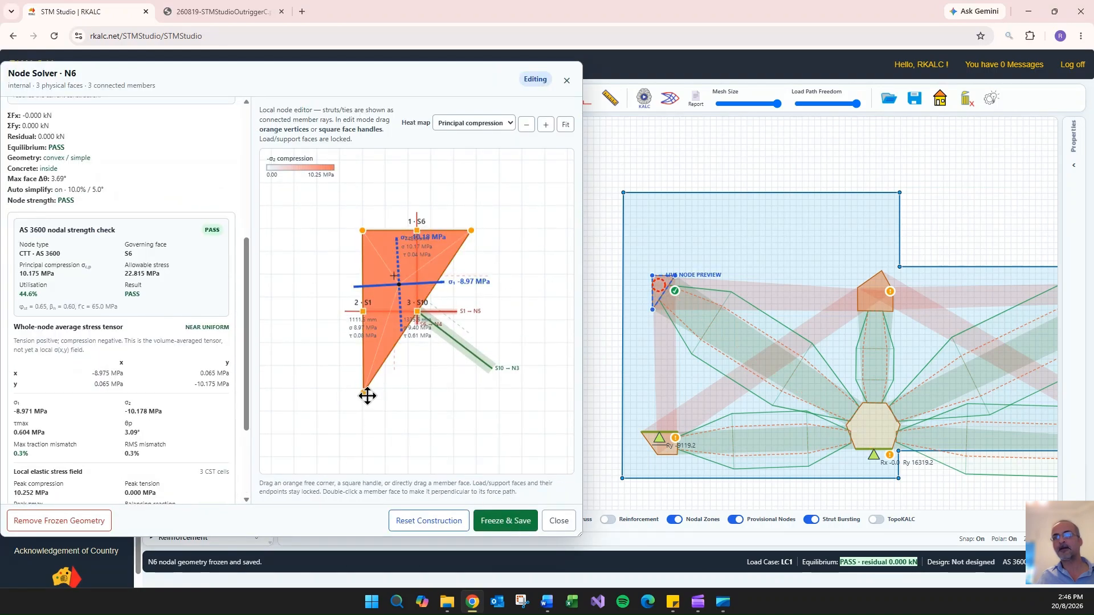
{"action": "left_click_drag", "start_coordinate": [368, 397], "coordinate": [365, 412]}
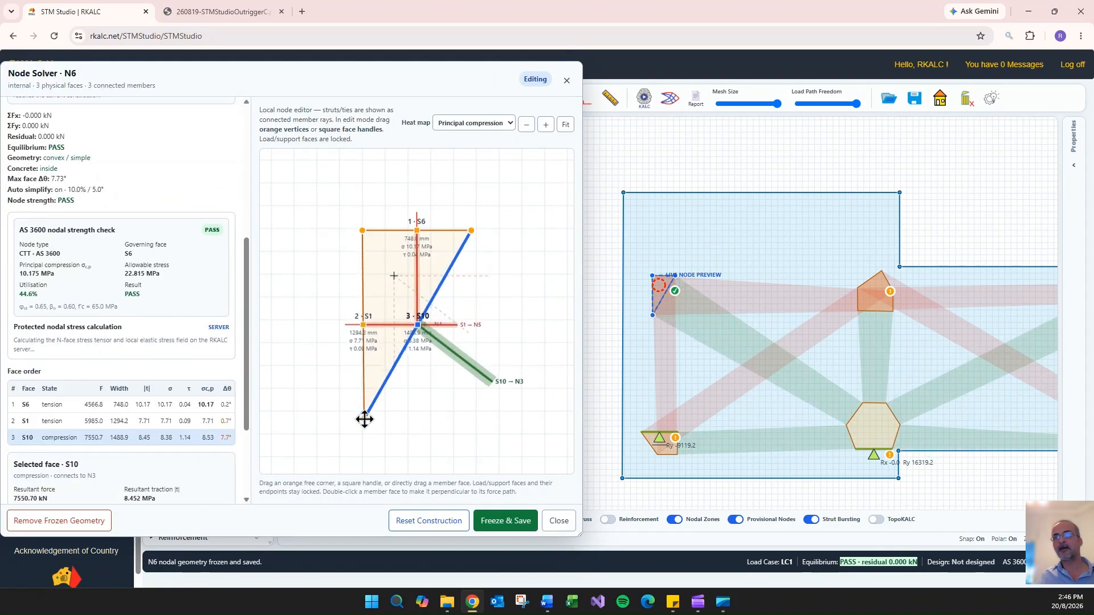
{"action": "left_click", "coordinate": [505, 521]}
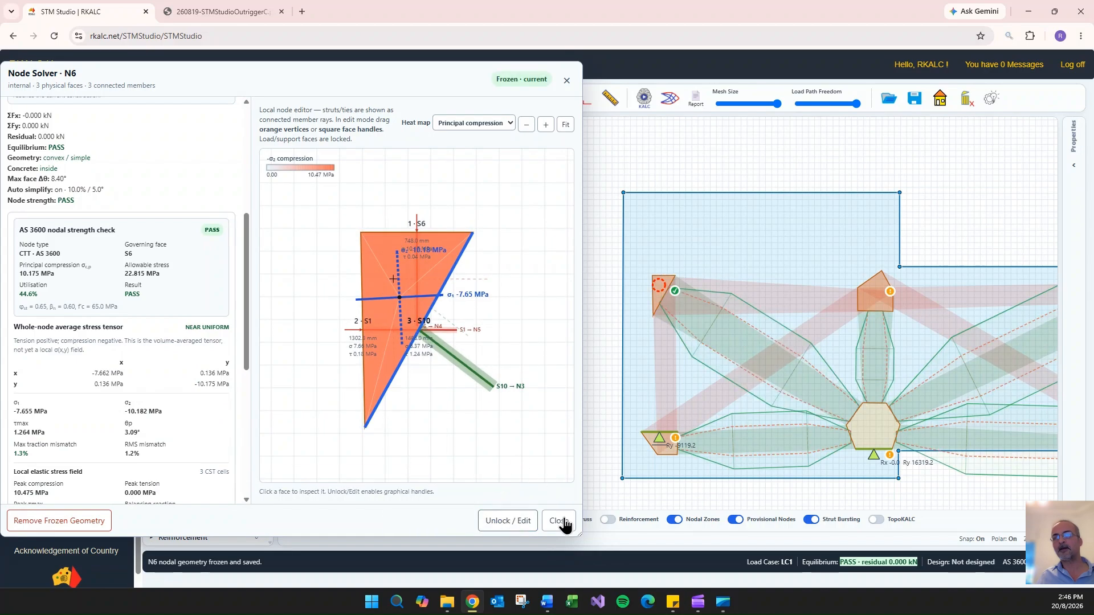
{"action": "left_click", "coordinate": [559, 521]}
- Recheck strut S10 and auto-size its equal X and Y bursting reinforcement to 21632 mm² each
{"action": "double_click", "coordinate": [742, 347]}
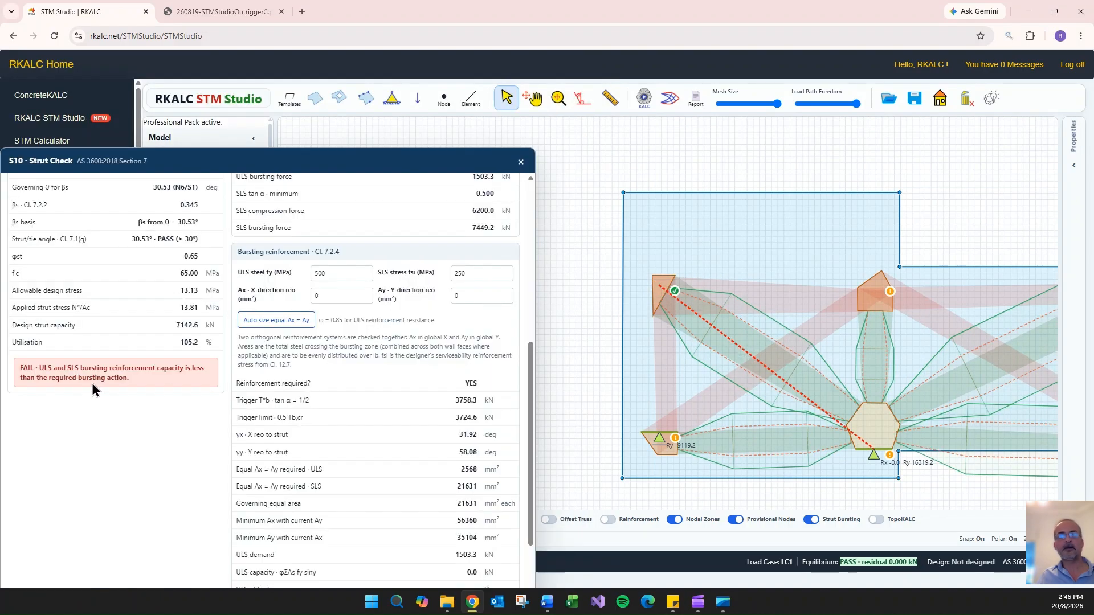
{"action": "left_click", "coordinate": [259, 321]}
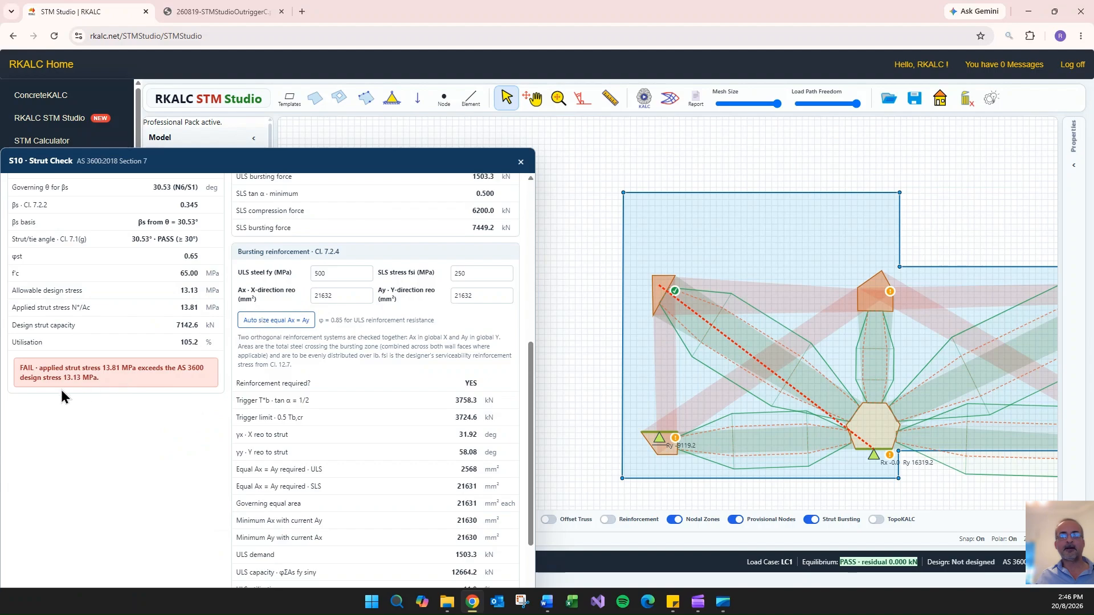
{"action": "left_click", "coordinate": [520, 162]}
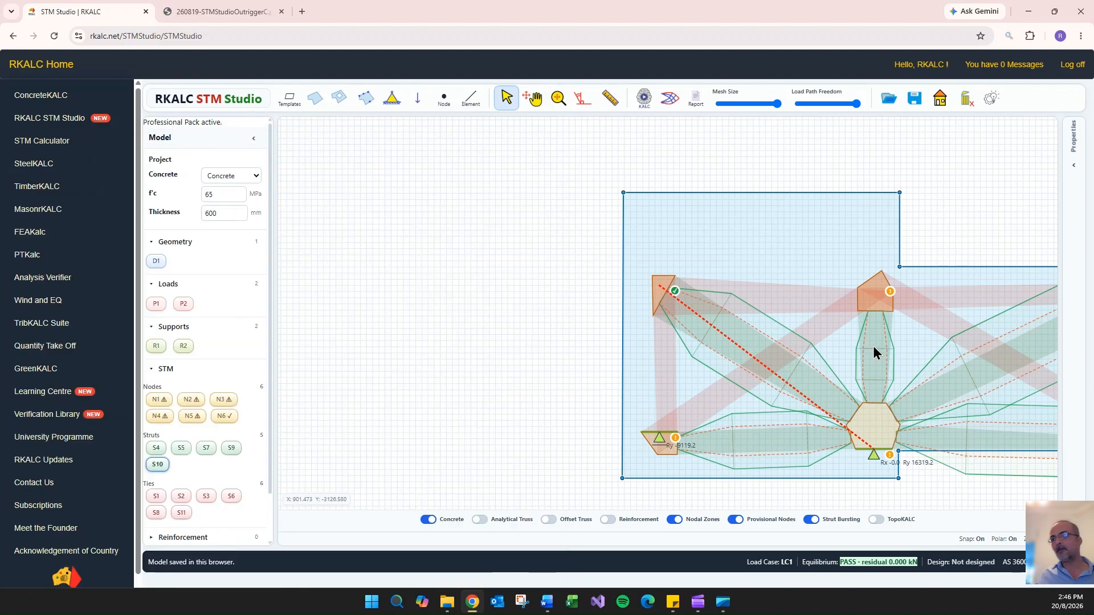
- Enlarge support node N3 by raising its four free corners, with face S7 about 815 mm wide, freeze and save it, and recheck S10
{"action": "scroll", "coordinate": [863, 444], "scroll_direction": "up", "scroll_amount": 2}
{"action": "scroll", "coordinate": [863, 444], "scroll_direction": "up", "scroll_amount": 3}
{"action": "left_click", "coordinate": [889, 421]}
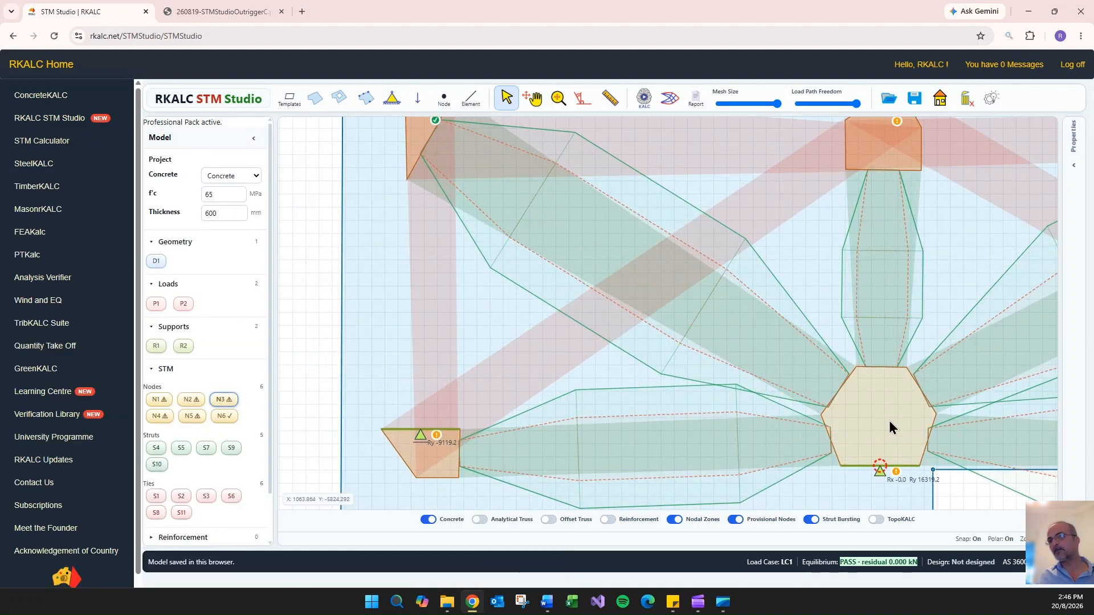
{"action": "double_click", "coordinate": [877, 467]}
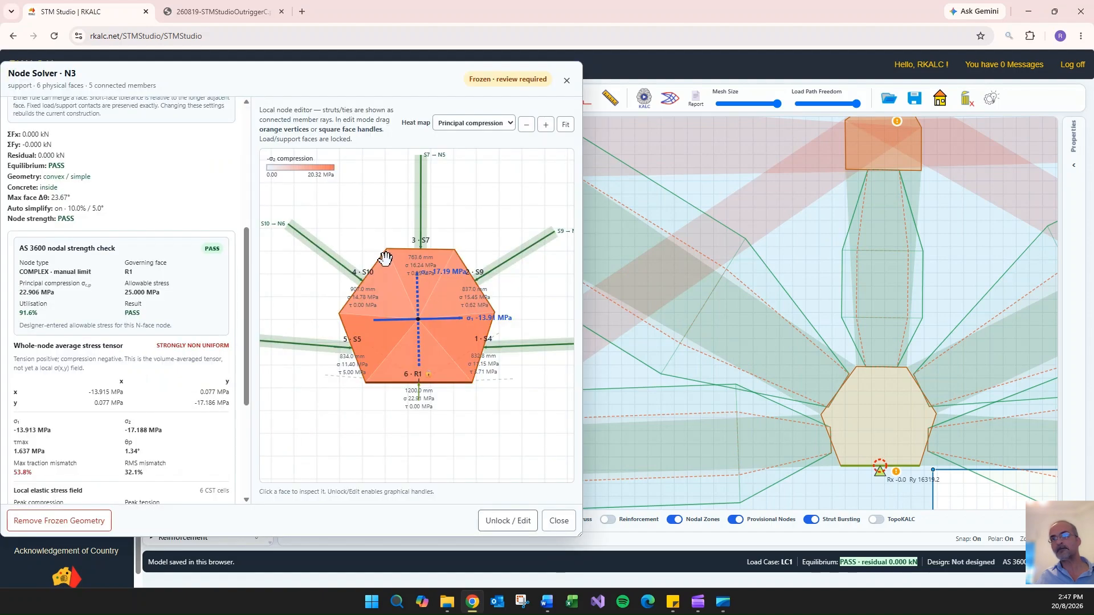
{"action": "left_click", "coordinate": [507, 521]}
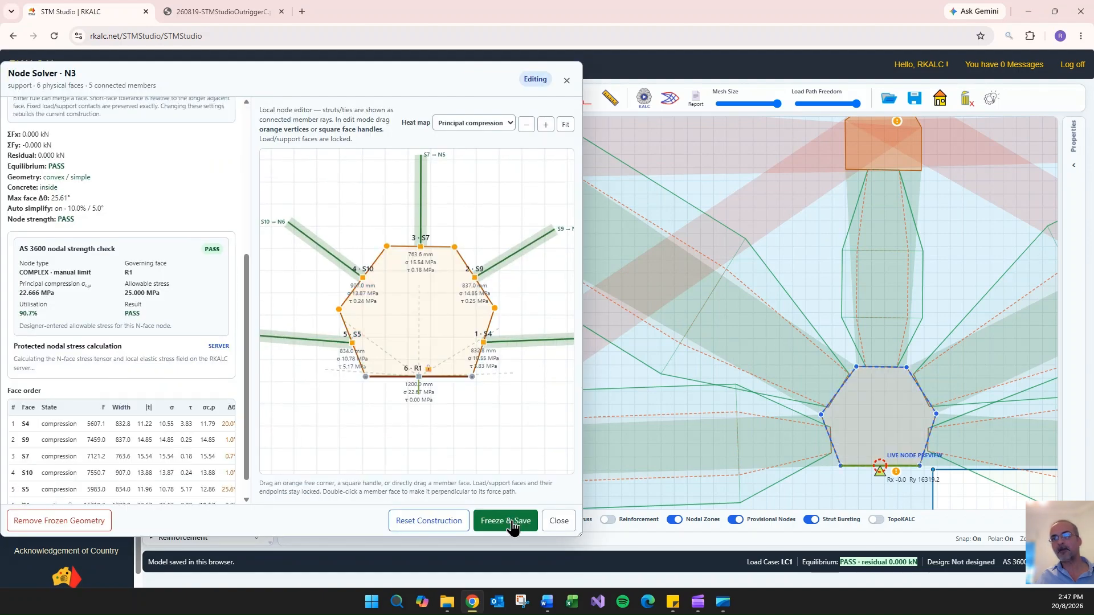
{"action": "left_click_drag", "start_coordinate": [388, 246], "coordinate": [385, 221]}
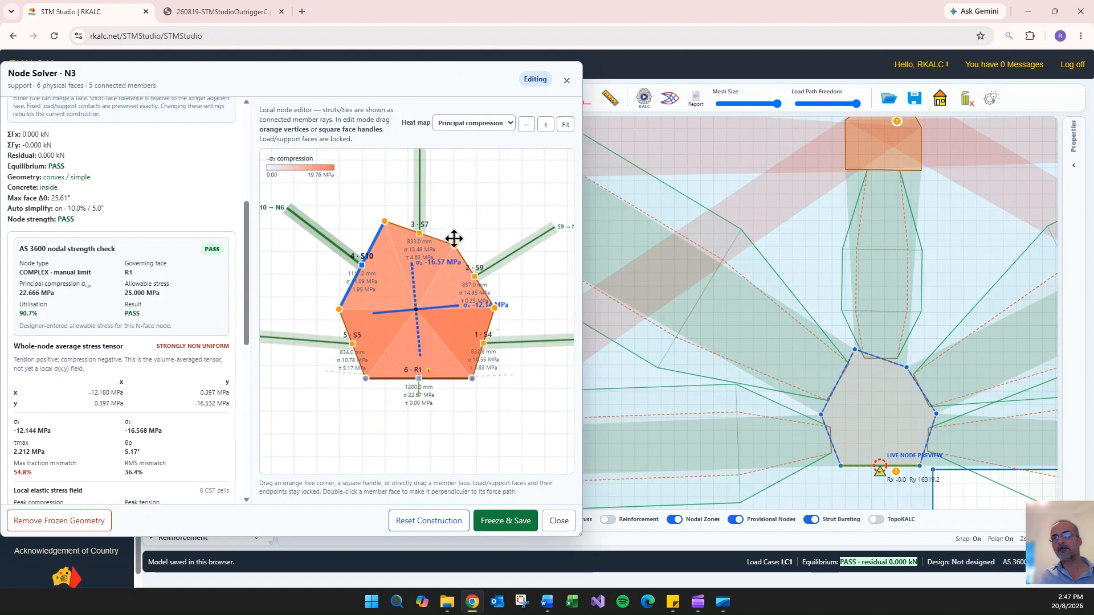
{"action": "left_click_drag", "start_coordinate": [454, 245], "coordinate": [457, 220]}
{"action": "left_click_drag", "start_coordinate": [494, 308], "coordinate": [501, 289]}
{"action": "left_click_drag", "start_coordinate": [339, 309], "coordinate": [338, 295]}
{"action": "left_click", "coordinate": [504, 520]}
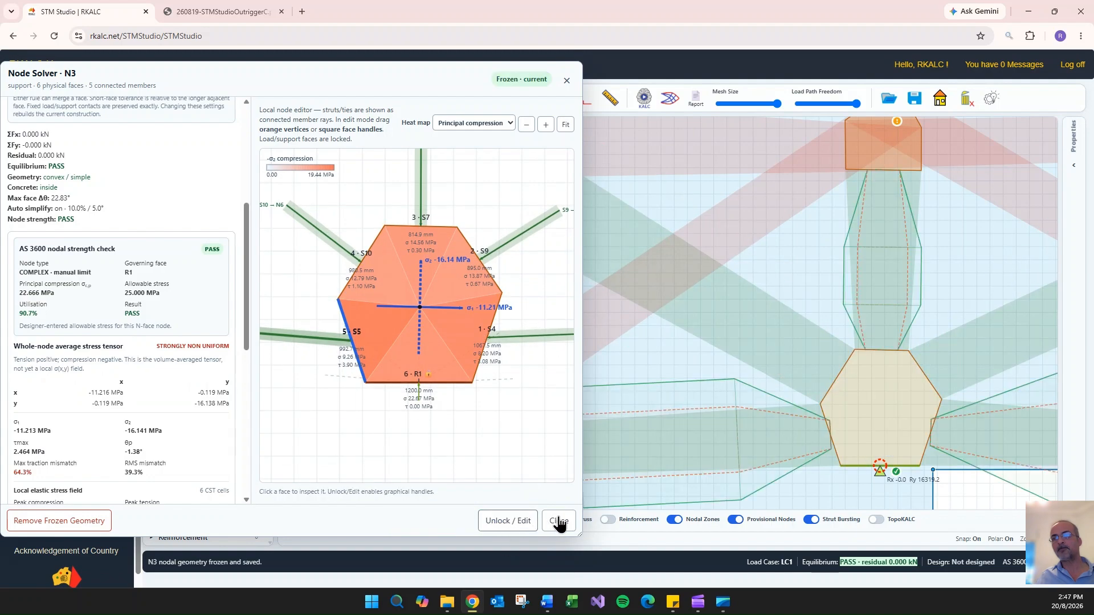
{"action": "left_click", "coordinate": [558, 521]}
{"action": "left_click", "coordinate": [598, 242]}
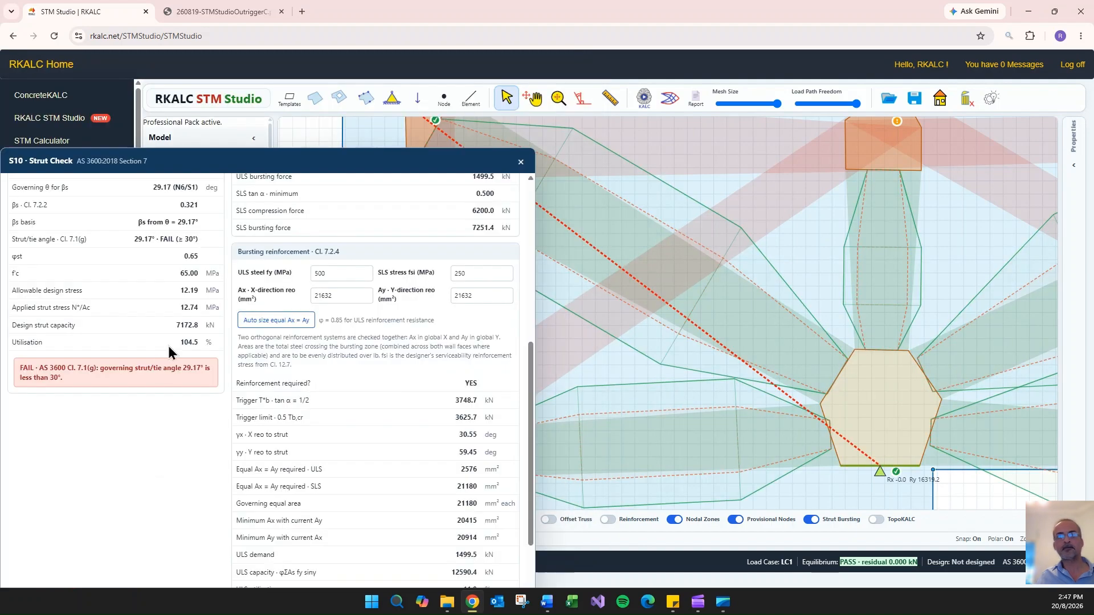
{"action": "left_click", "coordinate": [521, 164]}
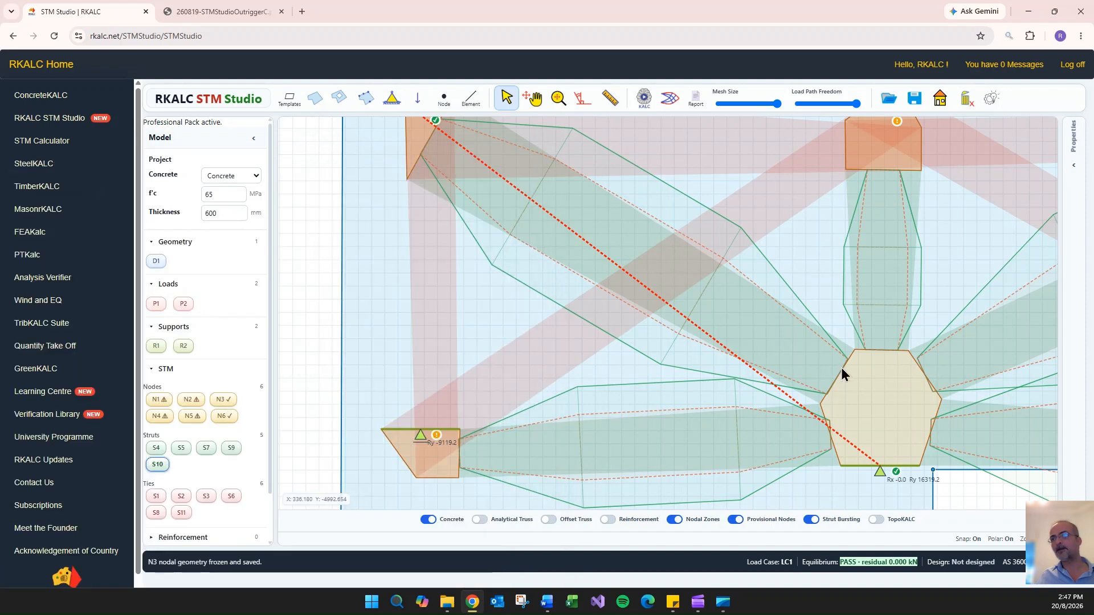
- Raise top nodes N5 and N1 towards the upper concrete edge and lower support node N3 slightly, re-solving the model
{"action": "left_click_drag", "start_coordinate": [937, 497], "coordinate": [686, 502]}
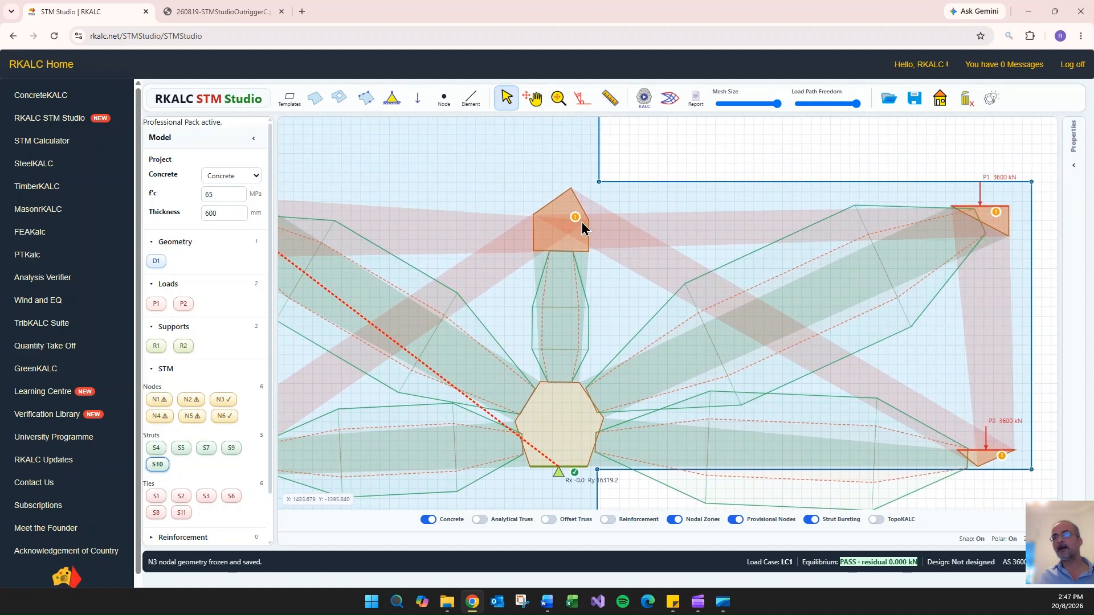
{"action": "left_click_drag", "start_coordinate": [561, 216], "coordinate": [556, 194]}
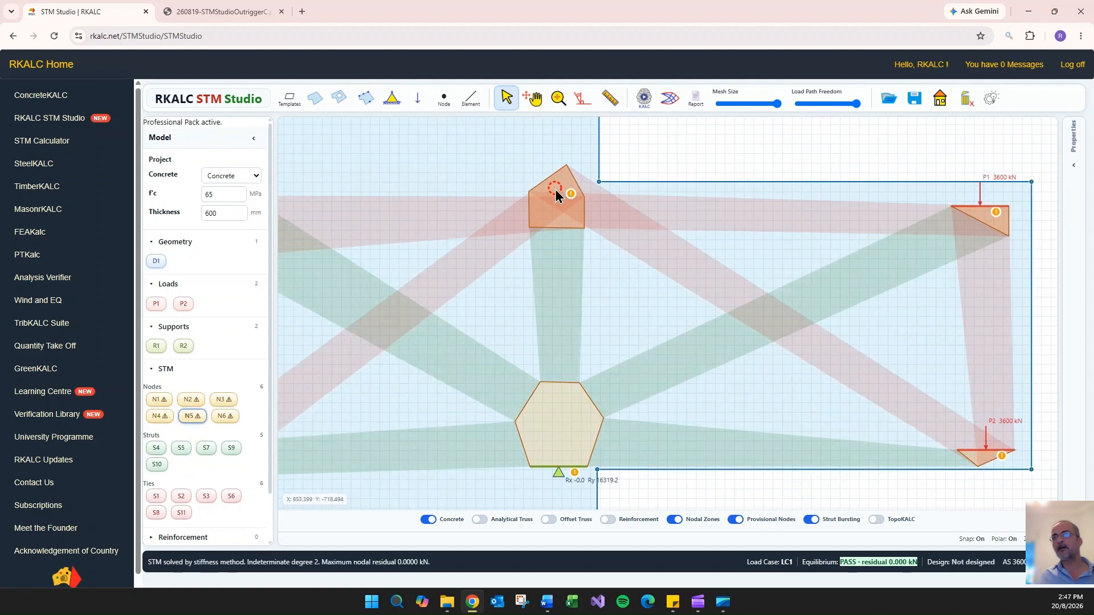
{"action": "mouse_move", "coordinate": [986, 211]}
{"action": "left_mouse_down"}
{"action": "mouse_move", "coordinate": [976, 199]}
{"action": "mouse_move", "coordinate": [990, 196]}
{"action": "left_mouse_up"}
{"action": "left_click_drag", "start_coordinate": [990, 195], "coordinate": [992, 194]}
{"action": "left_click", "coordinate": [563, 431]}
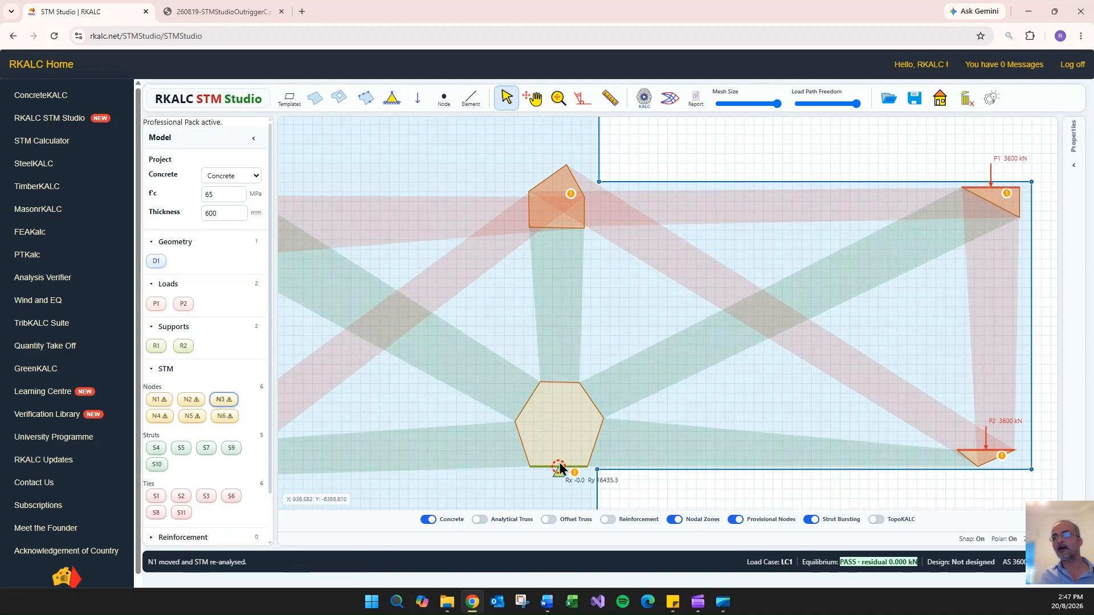
{"action": "left_click_drag", "start_coordinate": [559, 467], "coordinate": [557, 469]}
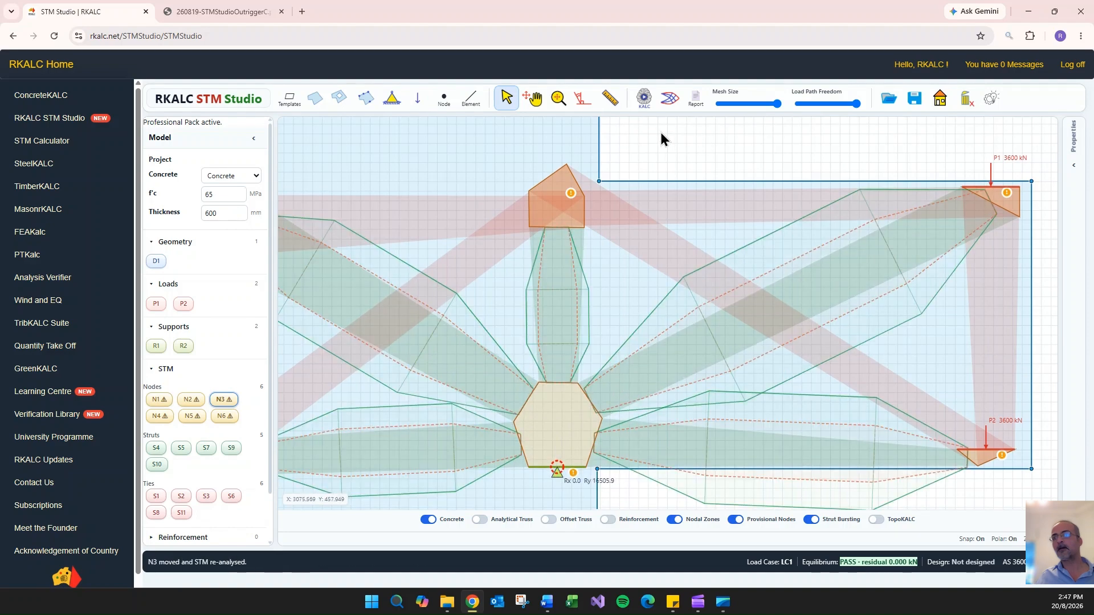
- Reopen the strut check for S10 and review its strut/tie angle, applied stress and bursting reinforcement after the node moves
{"action": "scroll", "coordinate": [668, 136], "scroll_direction": "down", "scroll_amount": 2}
{"action": "left_click_drag", "start_coordinate": [636, 126], "coordinate": [686, 128]}
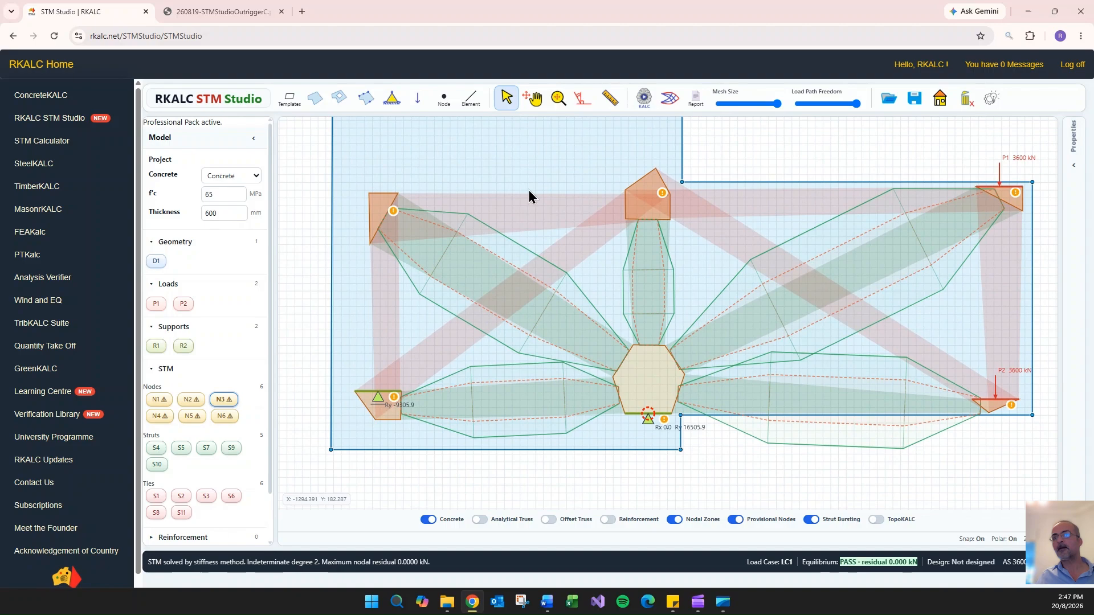
{"action": "left_click", "coordinate": [491, 285]}
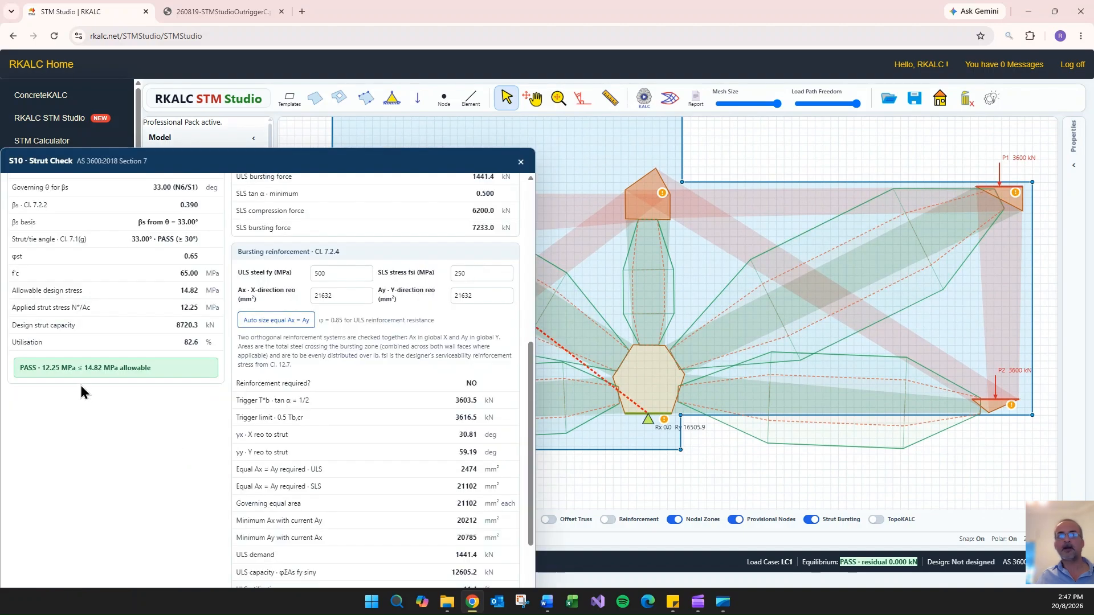
{"action": "scroll", "coordinate": [112, 386], "scroll_direction": "up", "scroll_amount": 2}
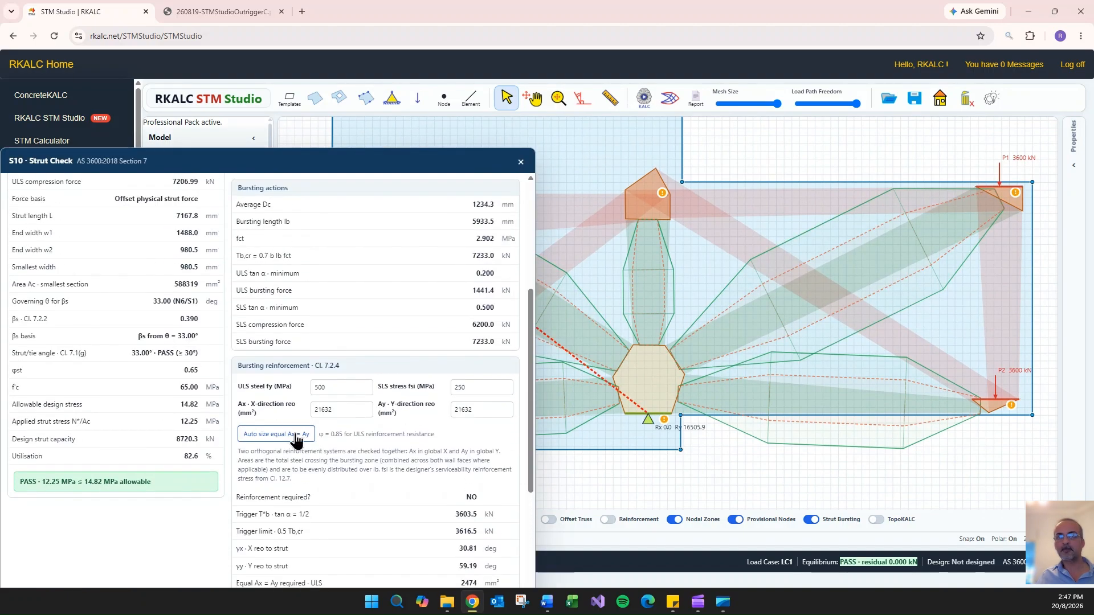
{"action": "left_click", "coordinate": [520, 162]}
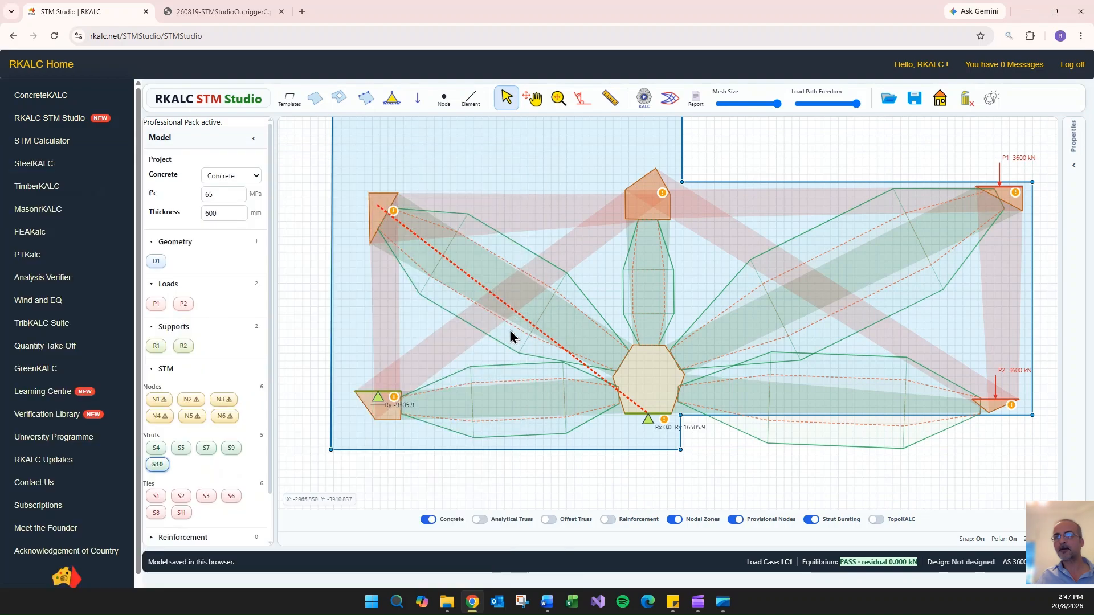
- Set the SLS compression force of strut S5 to 4075 kN and review its strength and bursting reinforcement checks
{"action": "left_click", "coordinate": [516, 408]}
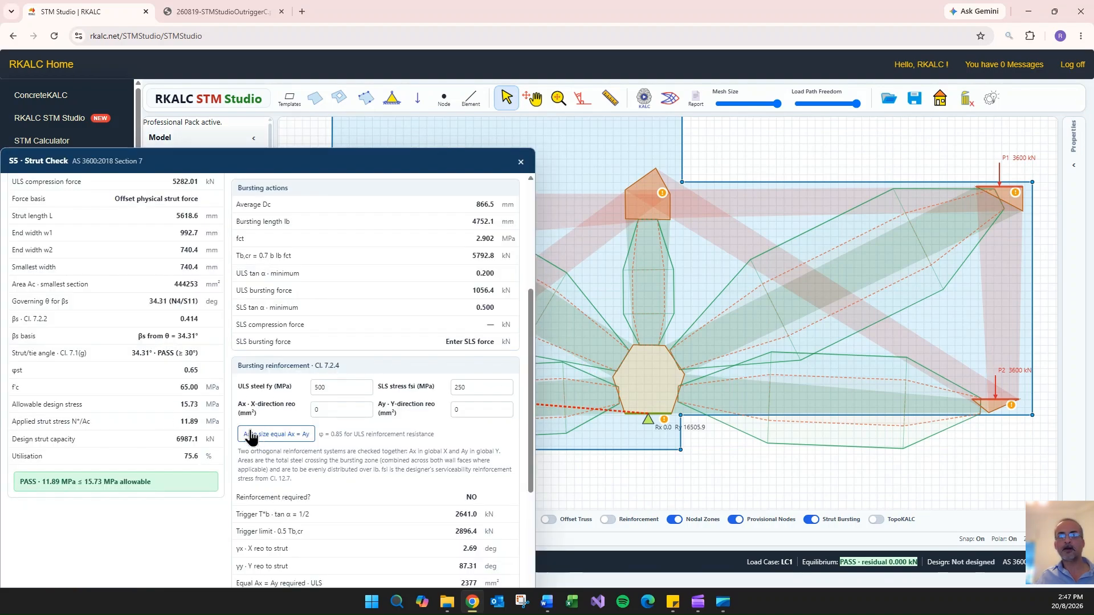
{"action": "scroll", "coordinate": [250, 441], "scroll_direction": "up", "scroll_amount": 4}
{"action": "left_click", "coordinate": [171, 274]}
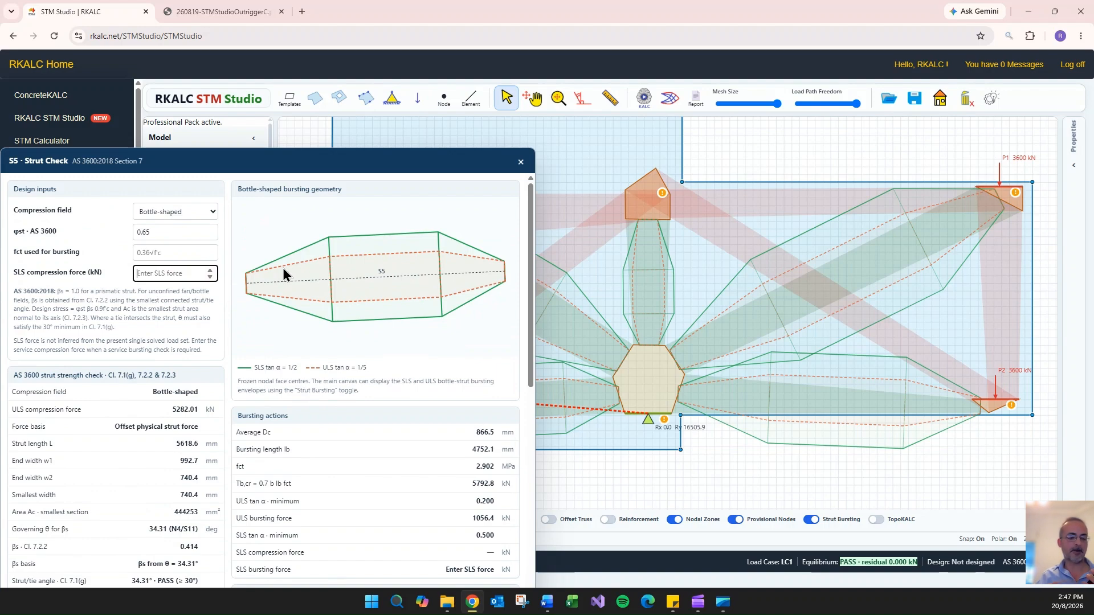
{"action": "type", "text": "4075"}
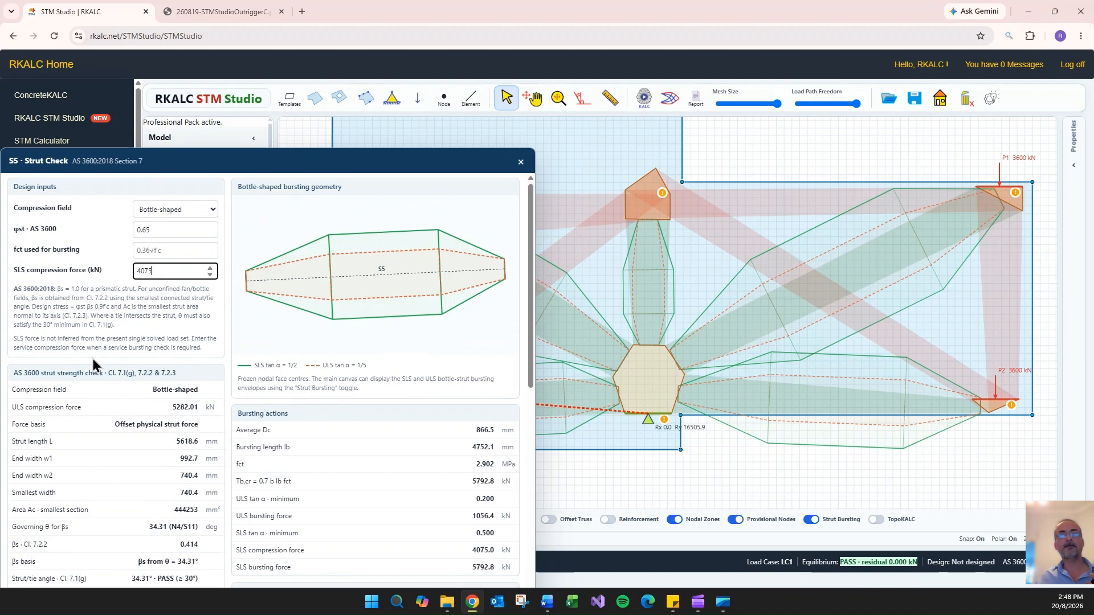
{"action": "scroll", "coordinate": [115, 362], "scroll_direction": "down", "scroll_amount": 5}
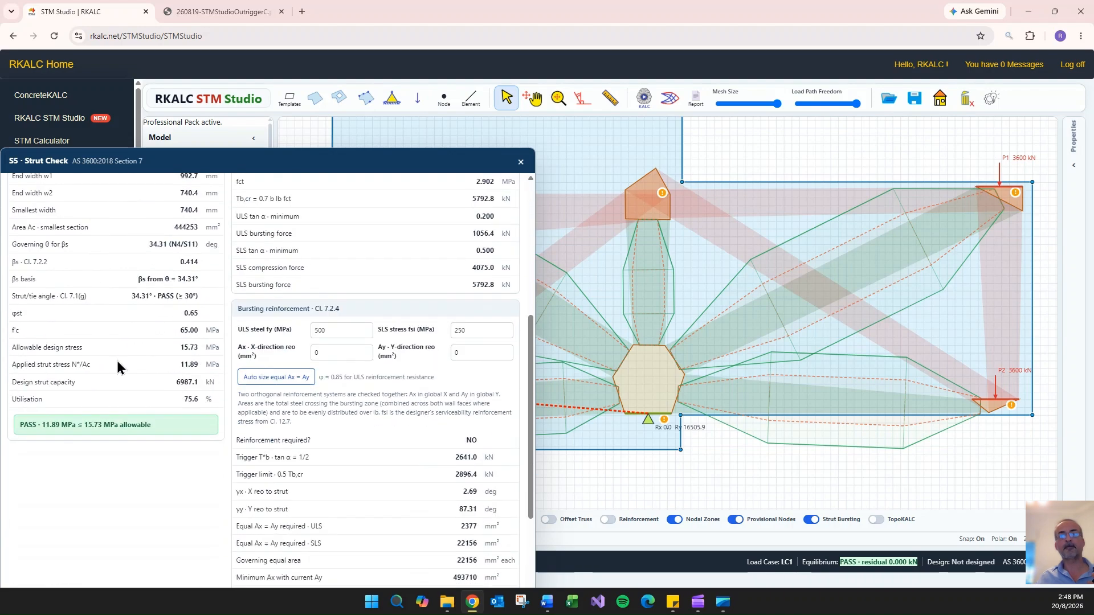
{"action": "scroll", "coordinate": [347, 353], "scroll_direction": "down", "scroll_amount": 3}
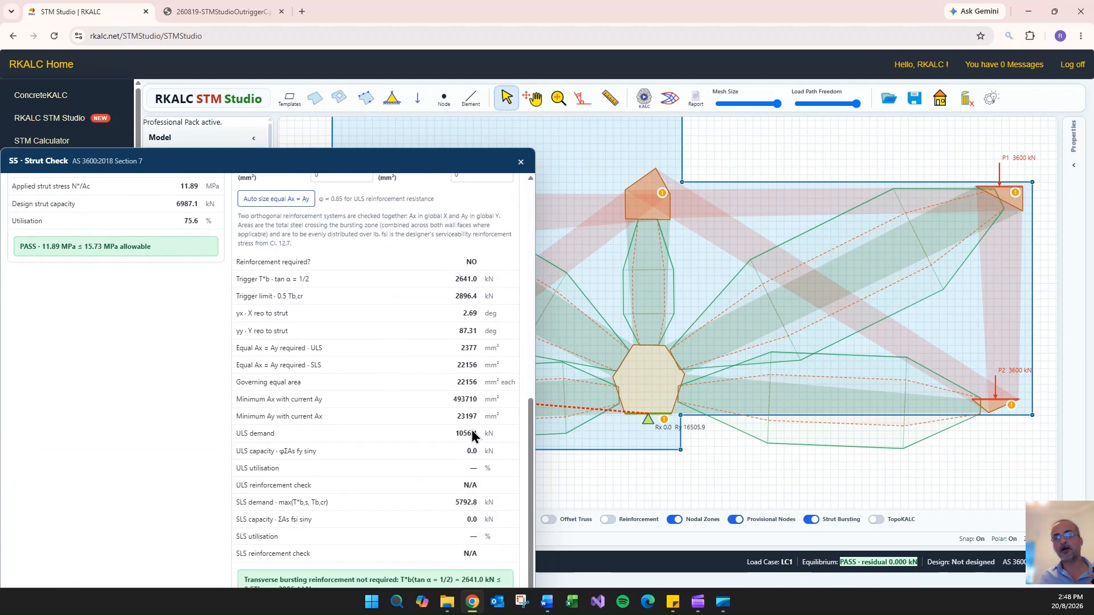
{"action": "left_click_drag", "start_coordinate": [427, 163], "coordinate": [490, 116]}
{"action": "left_click", "coordinate": [582, 116]}
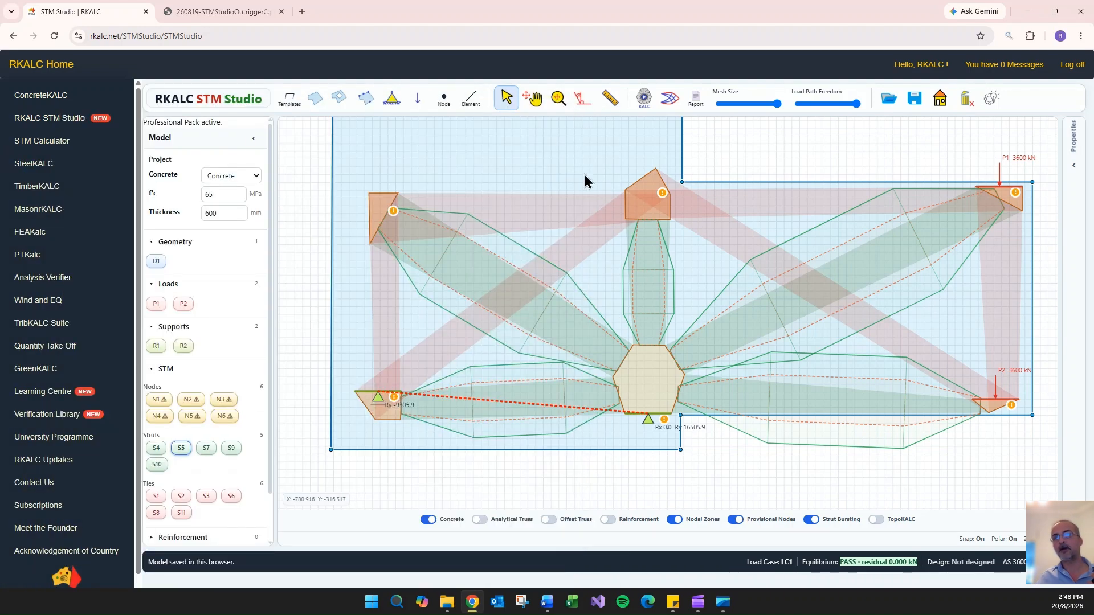
- Auto-size strut S7's equal X and Y bursting reinforcement to 11326 mm² each and review its ULS and SLS checks
{"action": "left_click", "coordinate": [647, 273]}
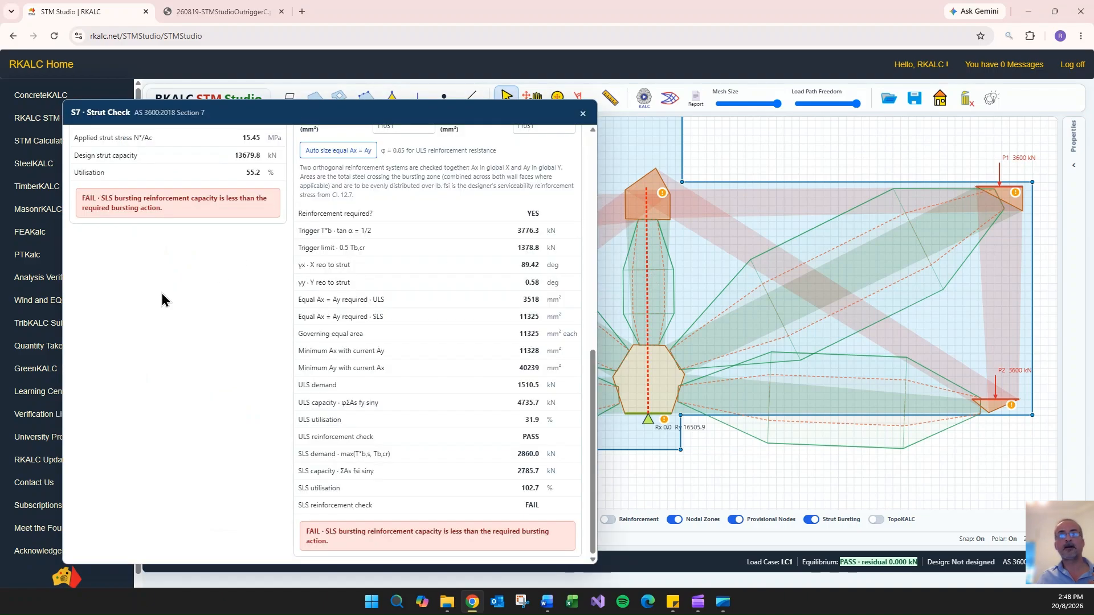
{"action": "left_click", "coordinate": [329, 164]}
{"action": "scroll", "coordinate": [231, 332], "scroll_direction": "up", "scroll_amount": 10}
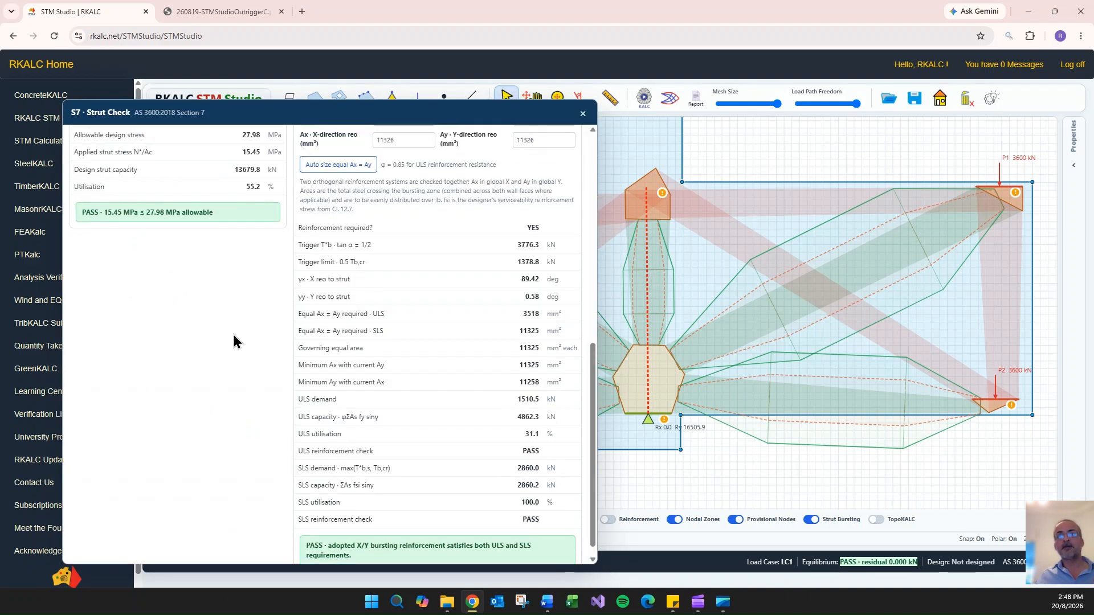
{"action": "scroll", "coordinate": [496, 247], "scroll_direction": "down", "scroll_amount": 10}
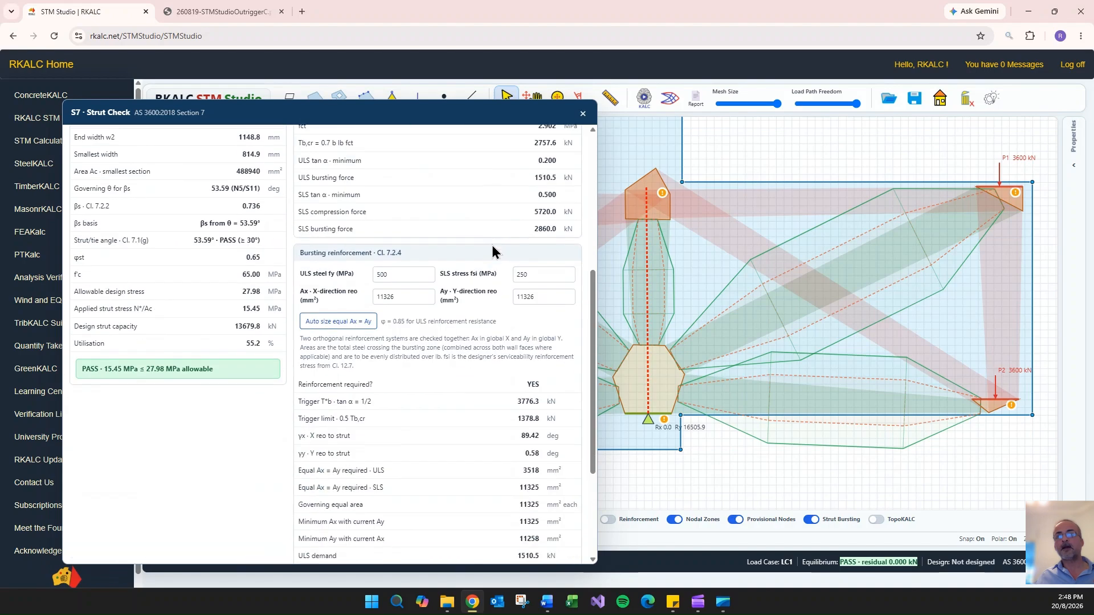
{"action": "left_click", "coordinate": [582, 113]}
- Open the strut check for S9 and examine its governing strut/tie angle, smallest width and utilisation
{"action": "left_click", "coordinate": [856, 272]}
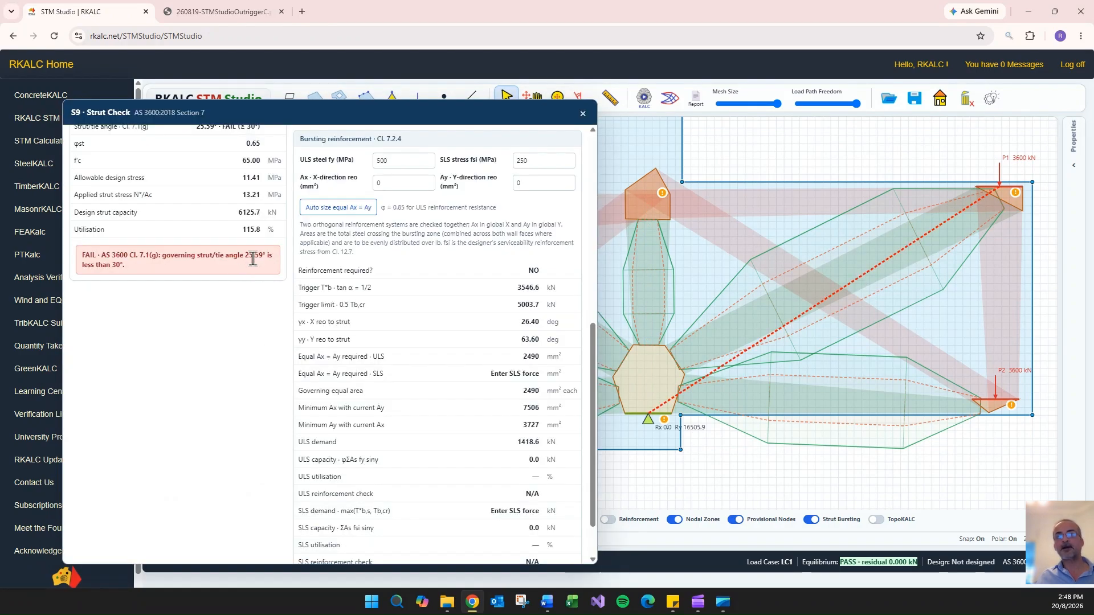
{"action": "scroll", "coordinate": [219, 297], "scroll_direction": "up", "scroll_amount": 4}
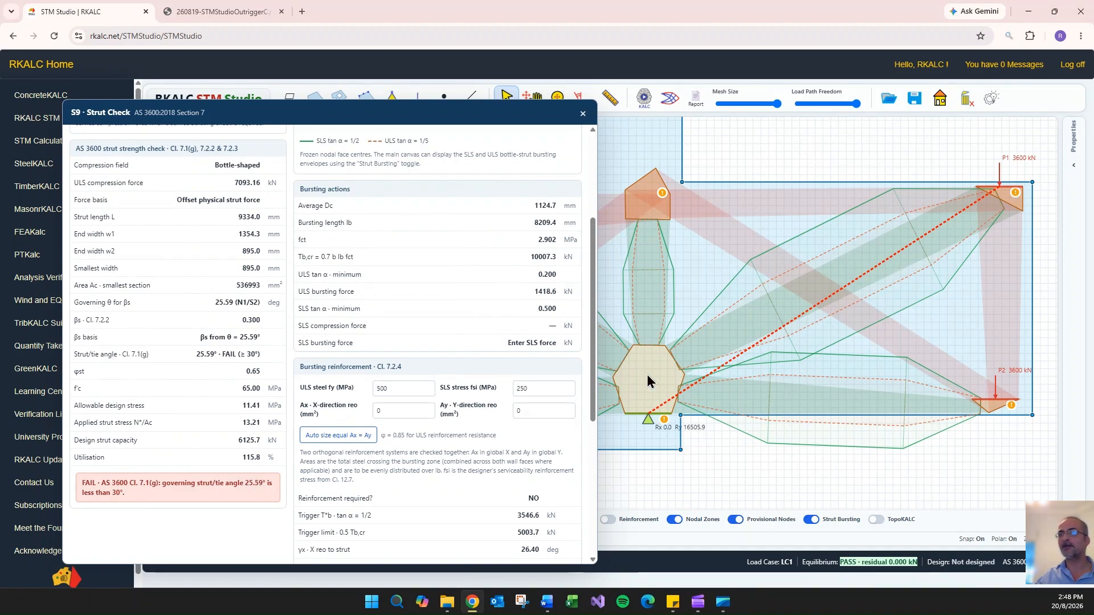
{"action": "left_click", "coordinate": [581, 116]}
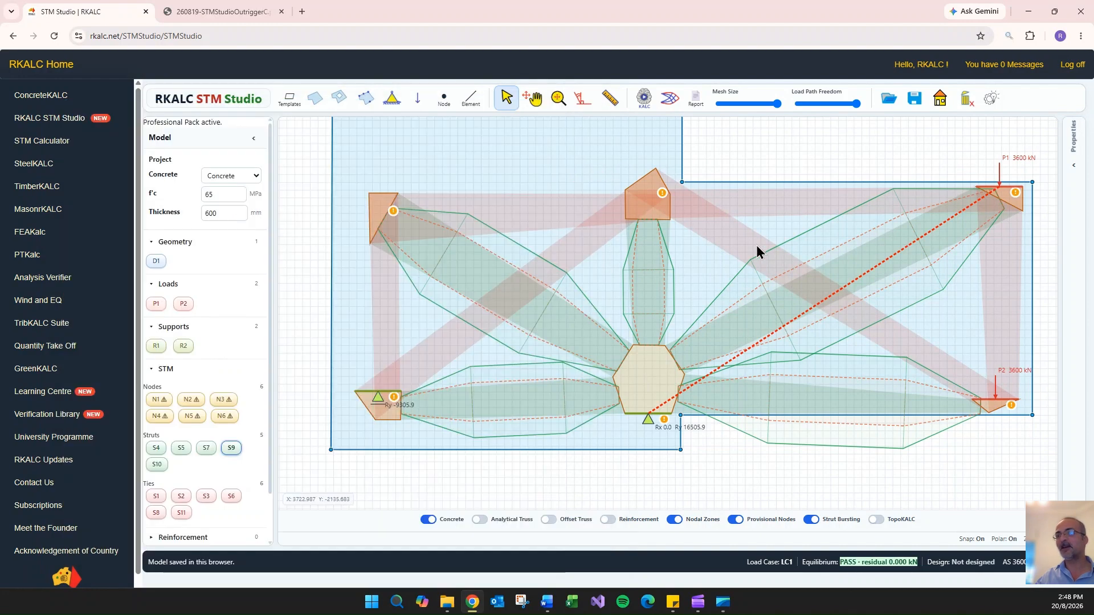
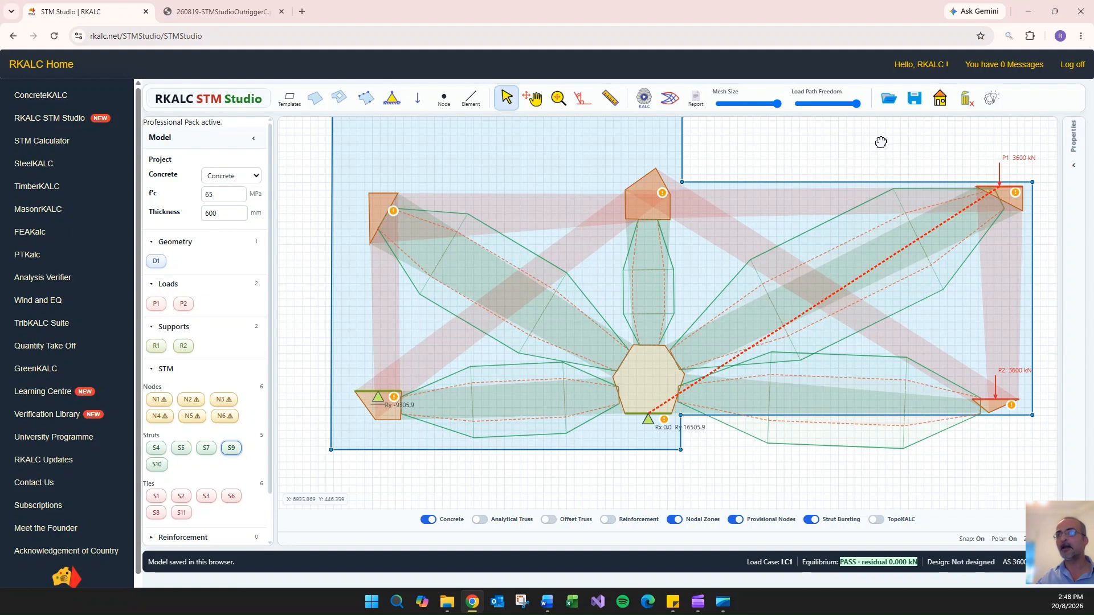
- Measure the depth of the outrigger along its free end from the upper corner to the lower corner
{"action": "left_click_drag", "start_coordinate": [881, 142], "coordinate": [766, 162]}
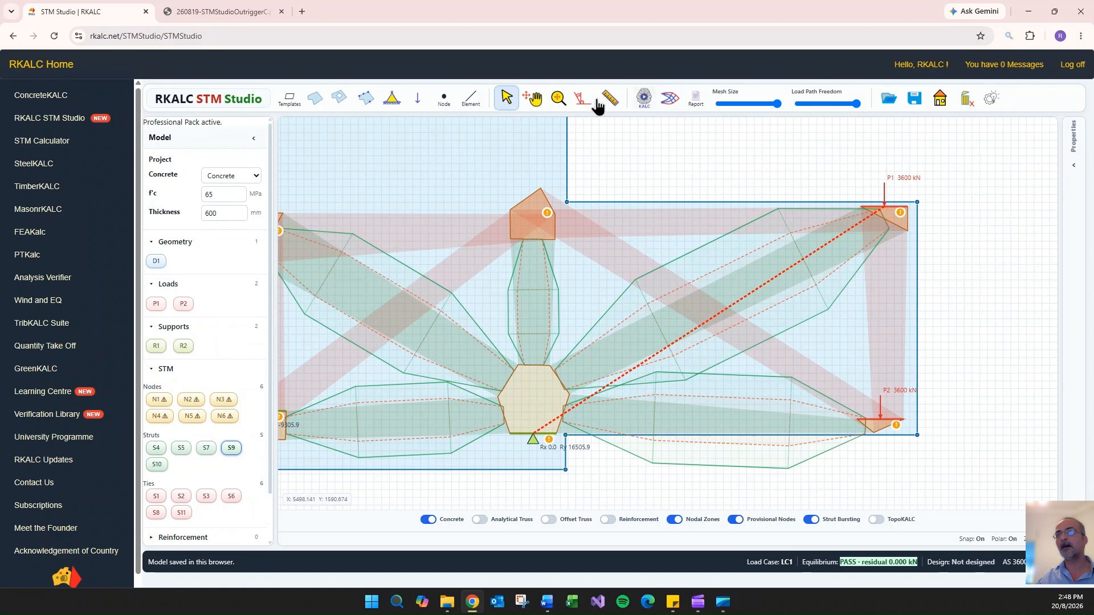
{"action": "mouse_move", "coordinate": [936, 200]}
{"action": "left_mouse_down"}
{"action": "mouse_move", "coordinate": [940, 291]}
{"action": "mouse_move", "coordinate": [919, 209]}
{"action": "left_mouse_up"}
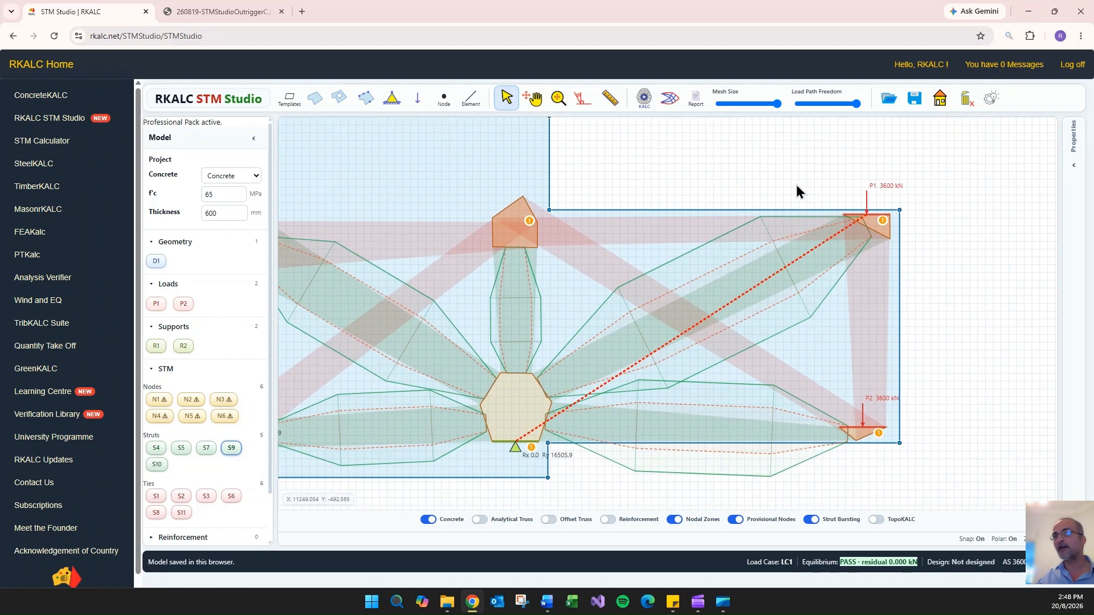
{"action": "left_click", "coordinate": [610, 98]}
{"action": "left_click", "coordinate": [934, 210]}
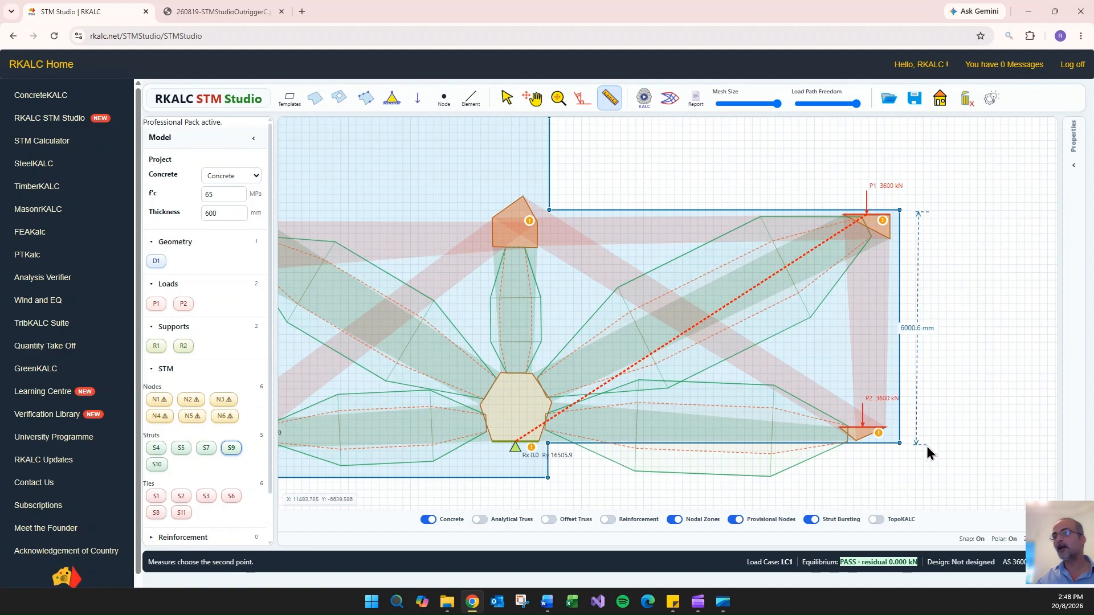
{"action": "key", "text": "Escape"}
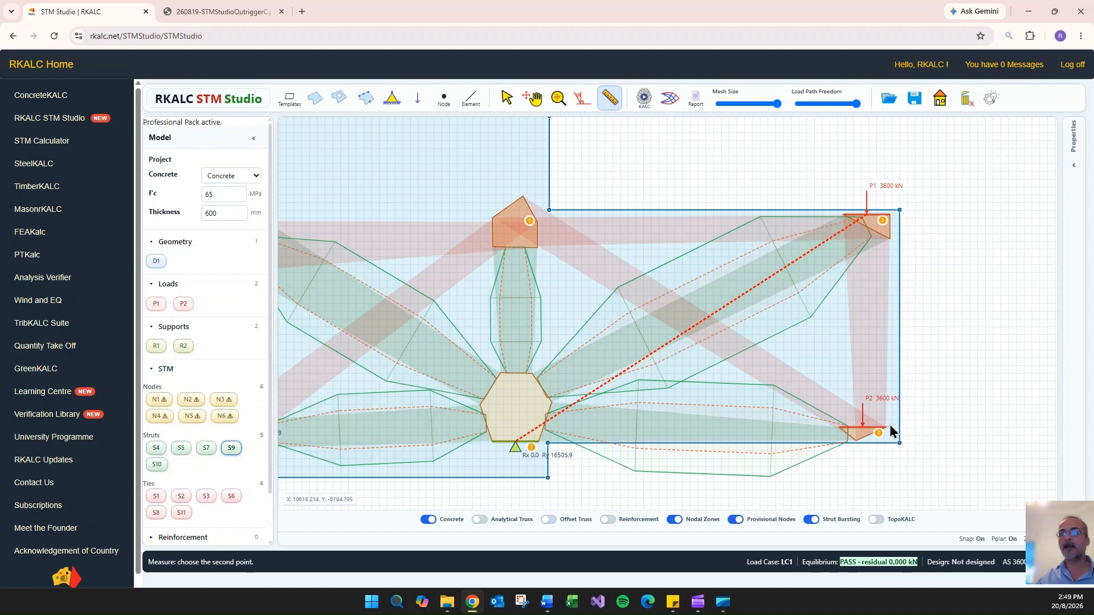
- Deepen the outrigger by moving its lower free-end corner and its lower corner at the core downwards to a near-level soffit
{"action": "left_click", "coordinate": [506, 98]}
{"action": "left_click", "coordinate": [899, 442]}
{"action": "left_click_drag", "start_coordinate": [899, 442], "coordinate": [897, 471]}
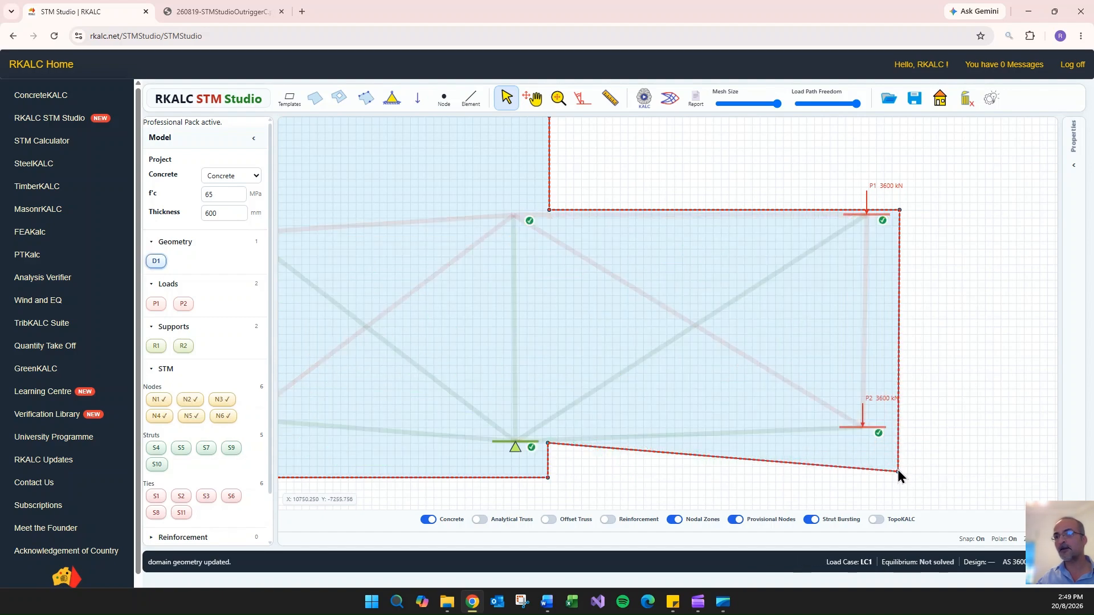
{"action": "left_click", "coordinate": [548, 444]}
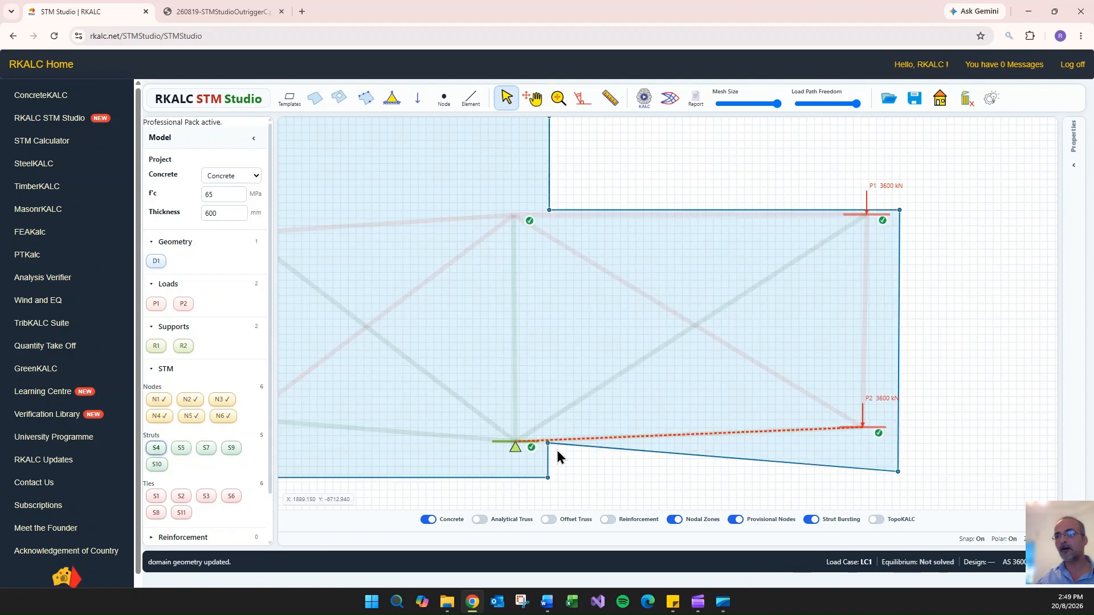
{"action": "left_click", "coordinate": [740, 458]}
{"action": "scroll", "coordinate": [550, 454], "scroll_direction": "up", "scroll_amount": 3}
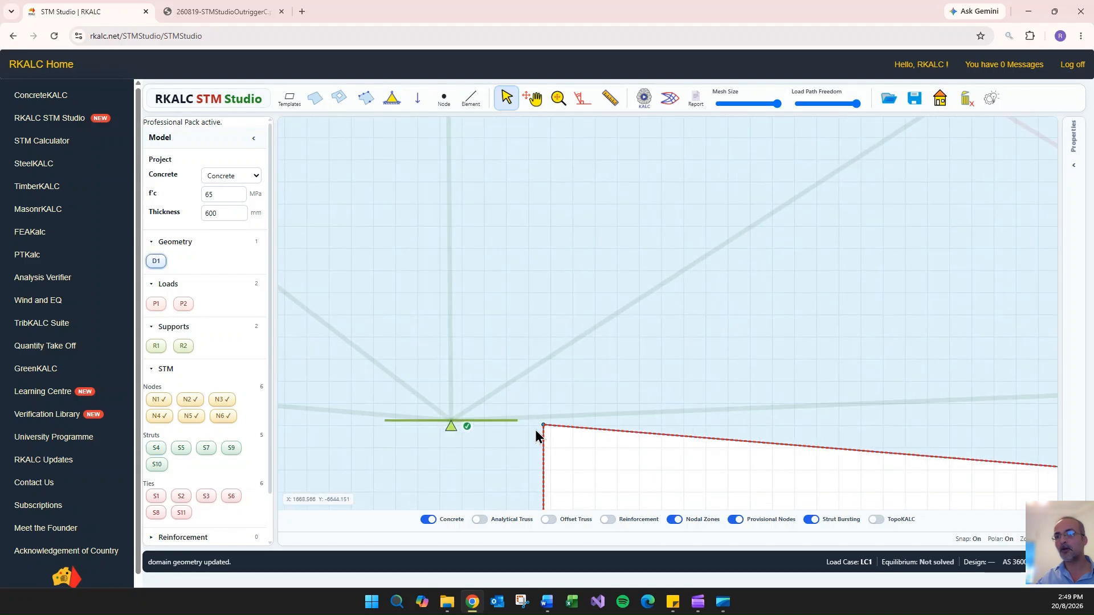
{"action": "left_click_drag", "start_coordinate": [544, 424], "coordinate": [543, 489]}
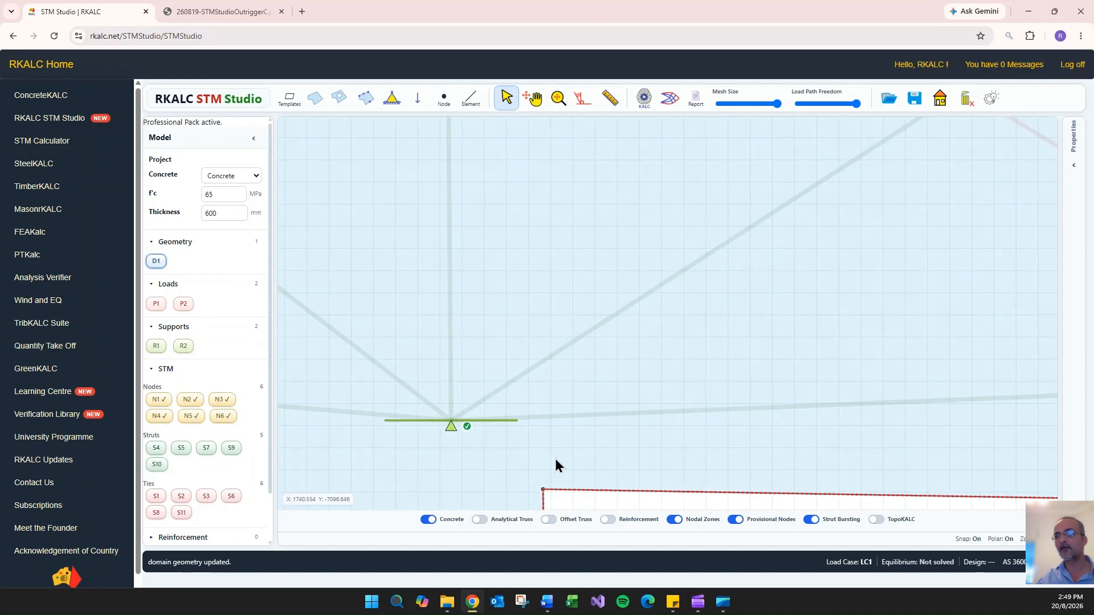
{"action": "scroll", "coordinate": [602, 379], "scroll_direction": "down", "scroll_amount": 3}
{"action": "left_click_drag", "start_coordinate": [566, 429], "coordinate": [566, 436]}
{"action": "scroll", "coordinate": [787, 474], "scroll_direction": "down", "scroll_amount": 2}
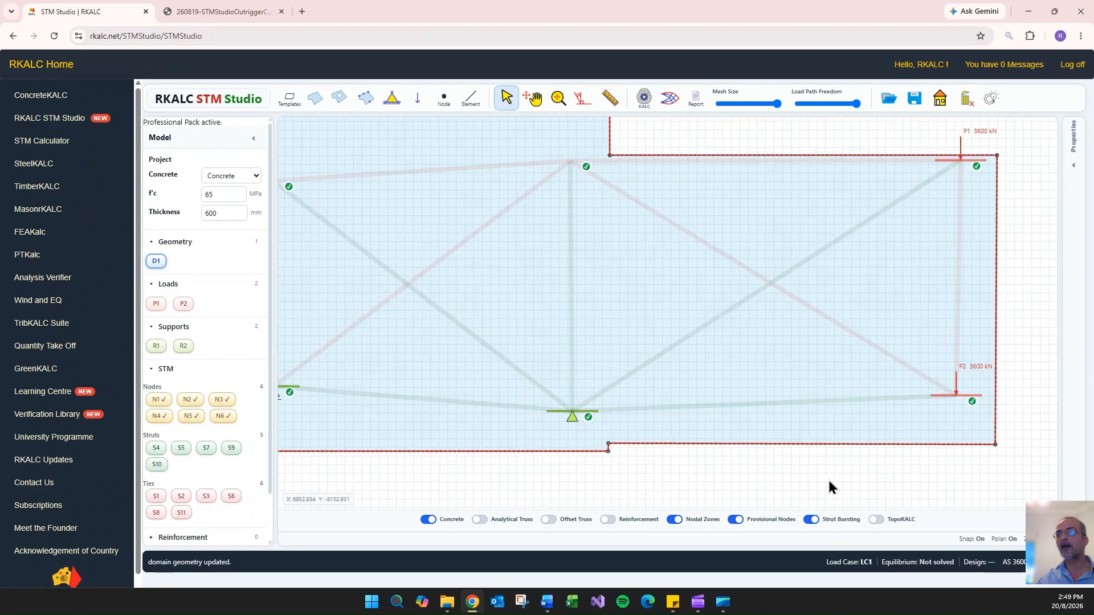
- Move nodes N2 and N3 down towards the lowered soffit and recheck the governing angle and utilisation of strut S9
{"action": "left_click_drag", "start_coordinate": [889, 467], "coordinate": [803, 486]}
{"action": "left_click_drag", "start_coordinate": [869, 416], "coordinate": [875, 441]}
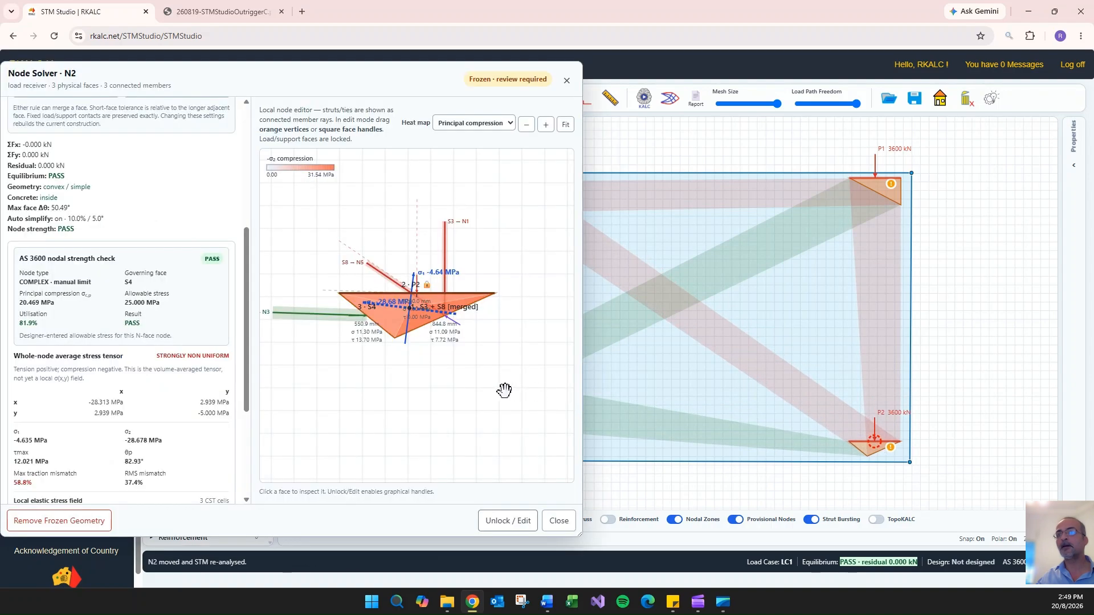
{"action": "left_click", "coordinate": [561, 518]}
{"action": "left_click", "coordinate": [489, 399]}
{"action": "left_click_drag", "start_coordinate": [491, 428], "coordinate": [488, 456]}
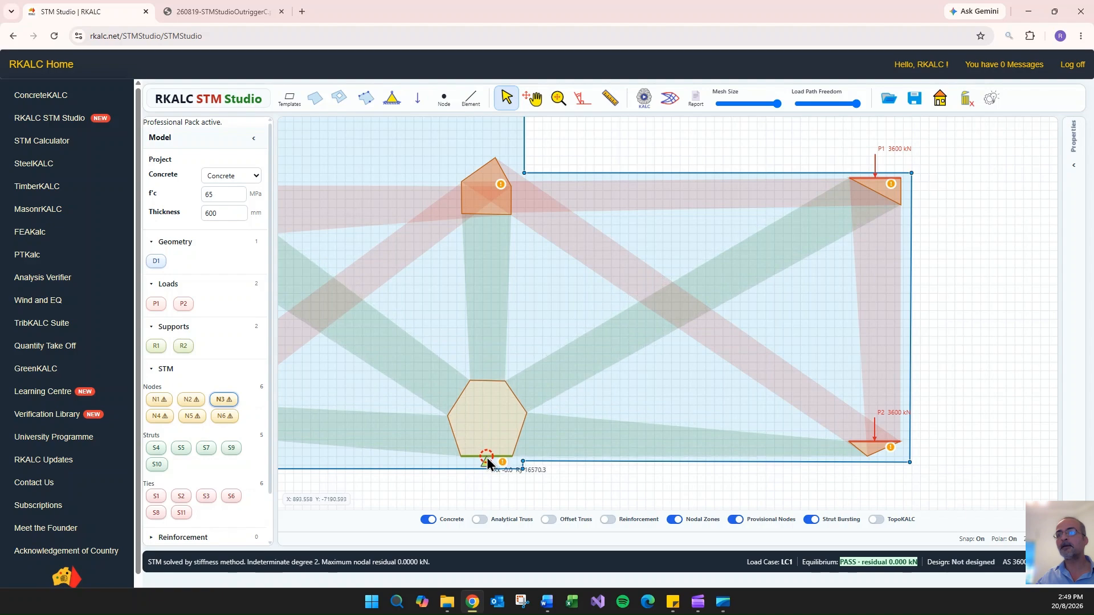
{"action": "left_click", "coordinate": [641, 335]}
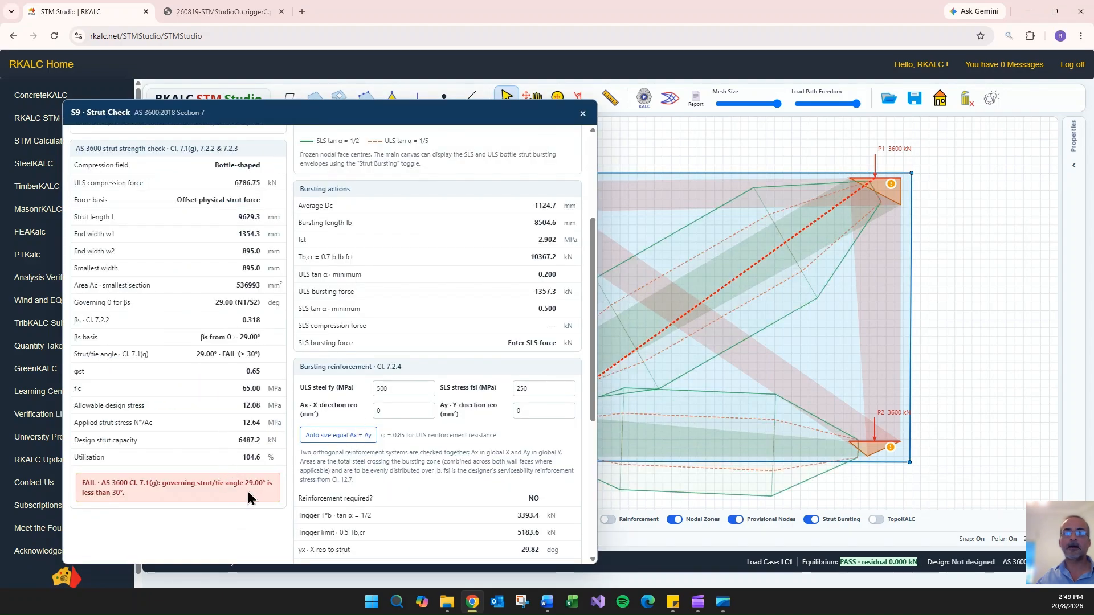
{"action": "left_click", "coordinate": [582, 113]}
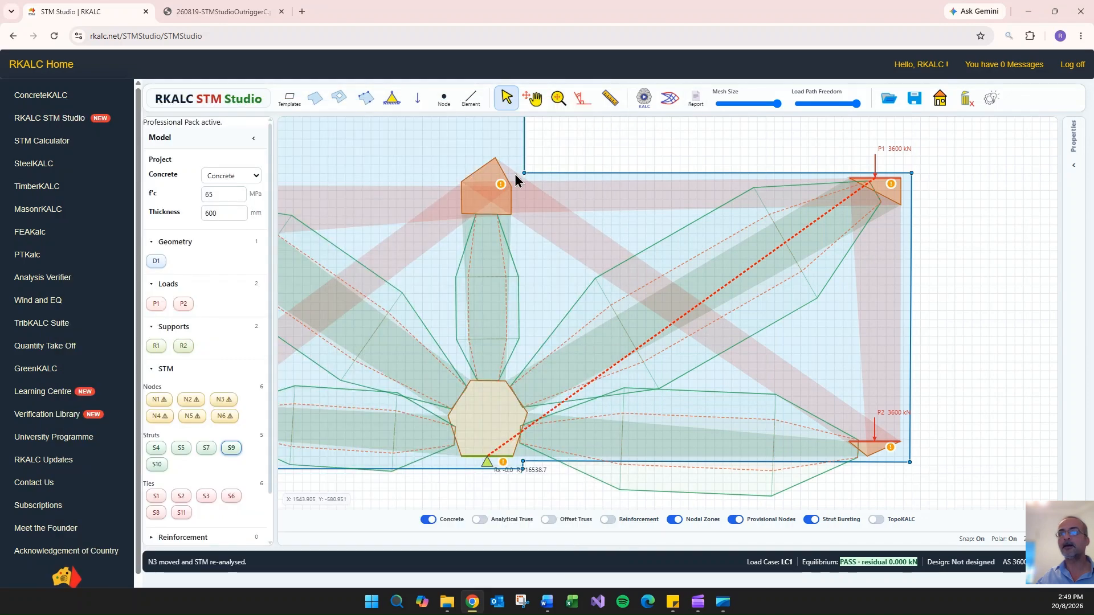
- Shift nodes N5 and N3 slightly towards the outrigger and recheck strut S9's strut/tie angle and utilisation
{"action": "left_click", "coordinate": [489, 200]}
{"action": "left_click_drag", "start_coordinate": [488, 181], "coordinate": [497, 188]}
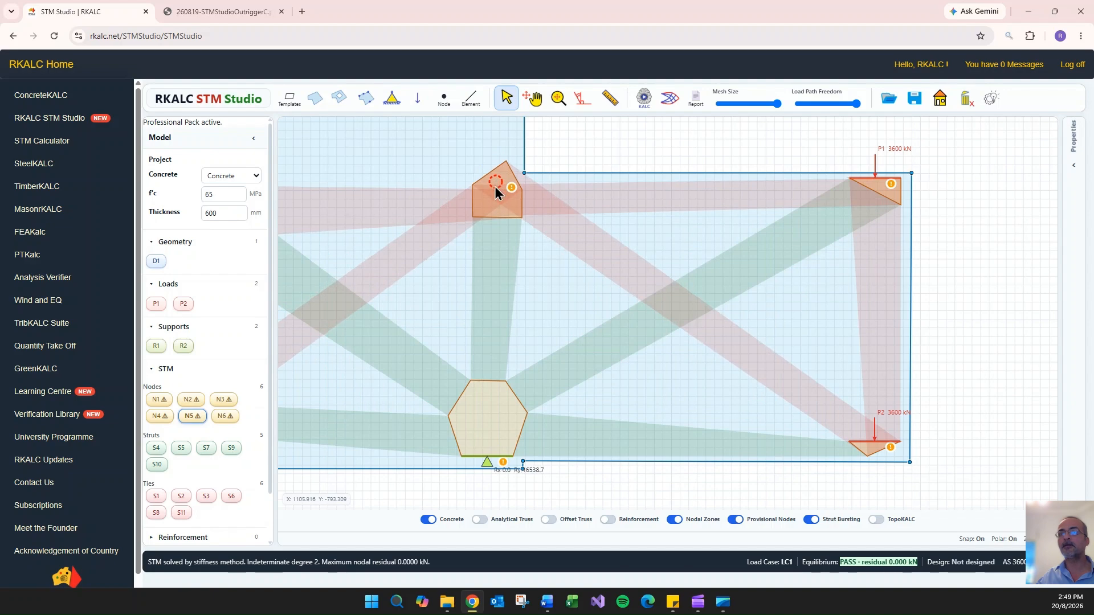
{"action": "left_click", "coordinate": [493, 443]}
{"action": "left_click_drag", "start_coordinate": [489, 456], "coordinate": [497, 462]}
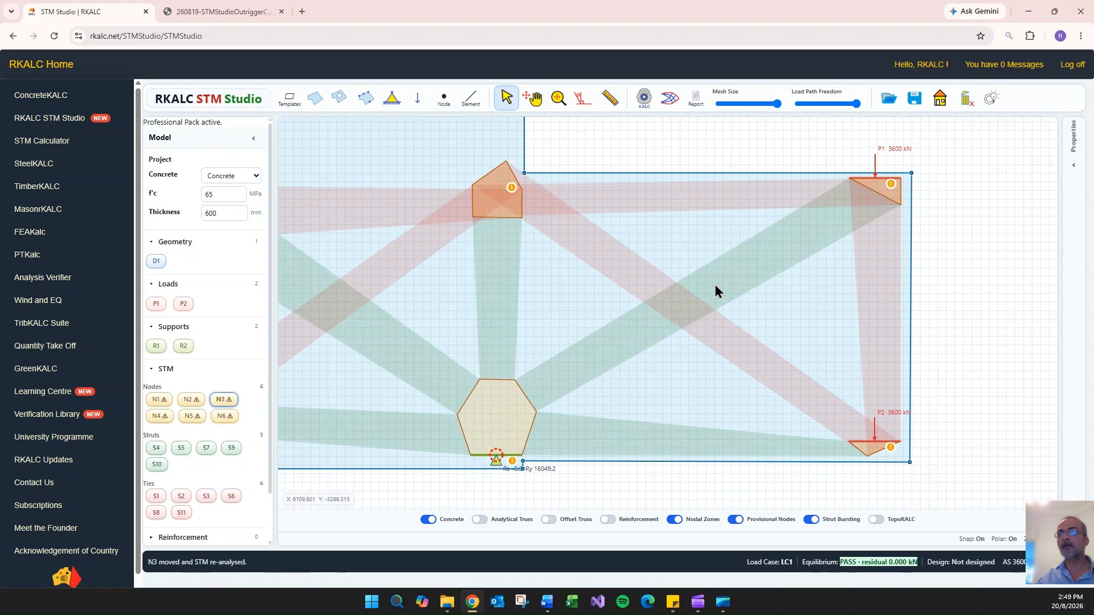
{"action": "double_click", "coordinate": [740, 265]}
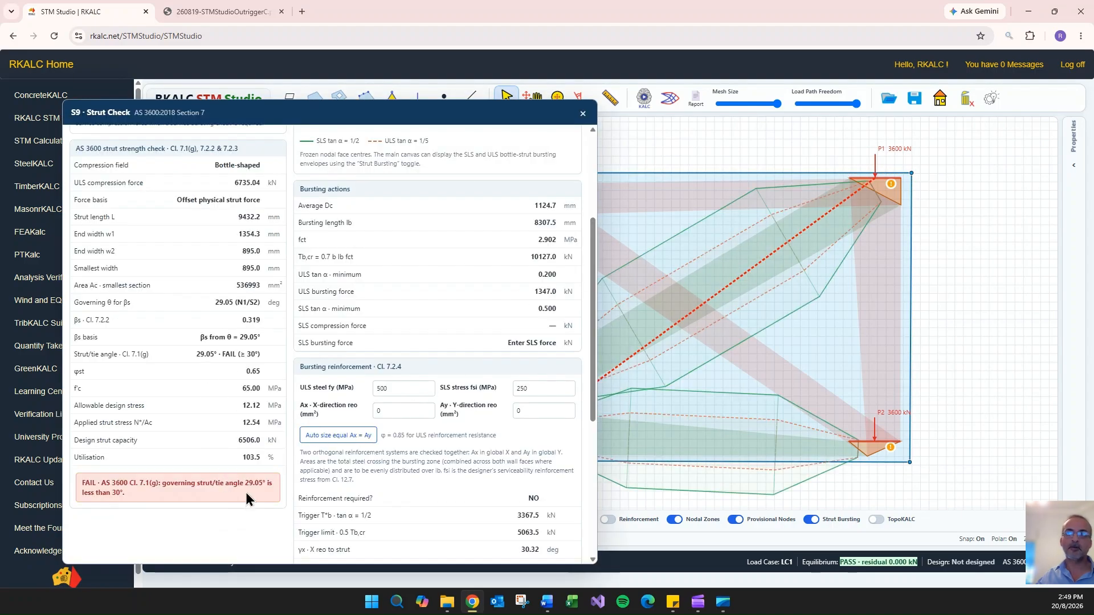
{"action": "left_click", "coordinate": [582, 114]}
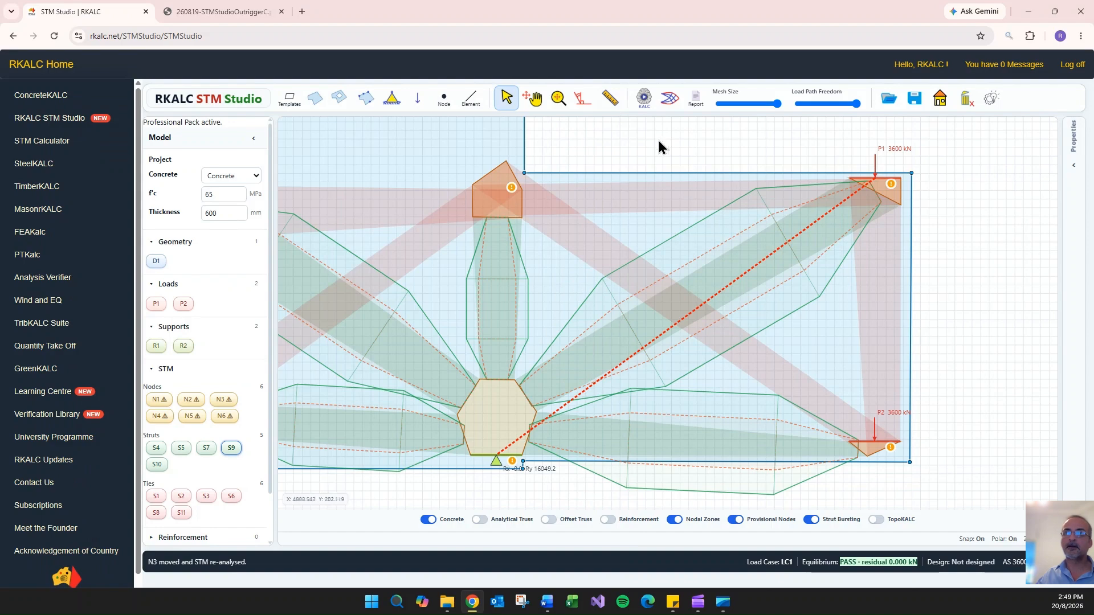
- Lower nodes N1 and N3 slightly and review the strut check for S4
{"action": "scroll", "coordinate": [672, 141], "scroll_direction": "down", "scroll_amount": 2}
{"action": "left_click_drag", "start_coordinate": [685, 140], "coordinate": [763, 178]}
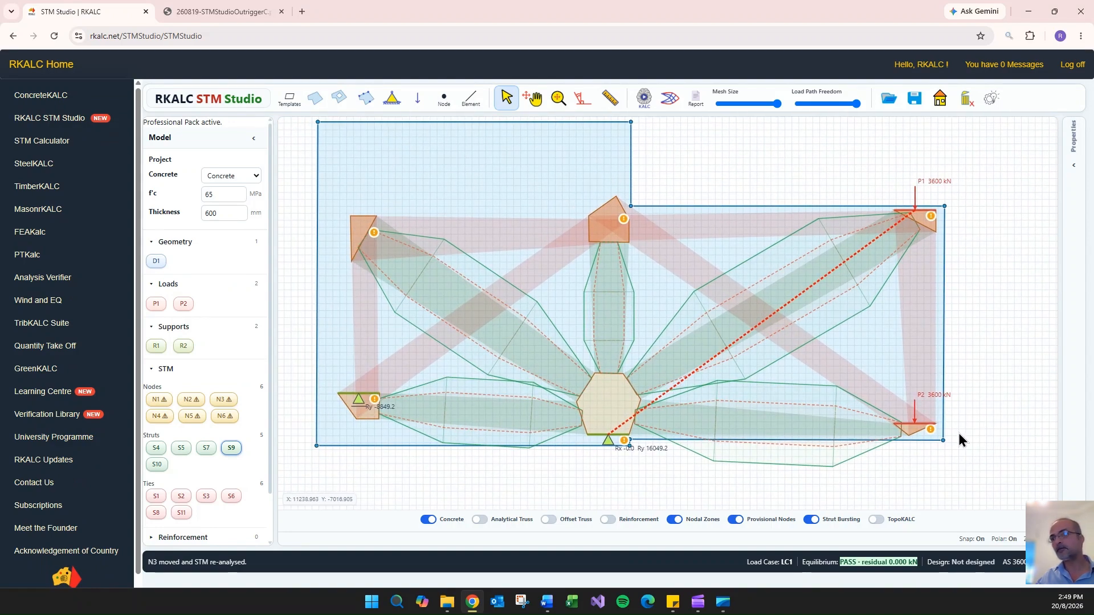
{"action": "left_click_drag", "start_coordinate": [915, 212], "coordinate": [916, 216]}
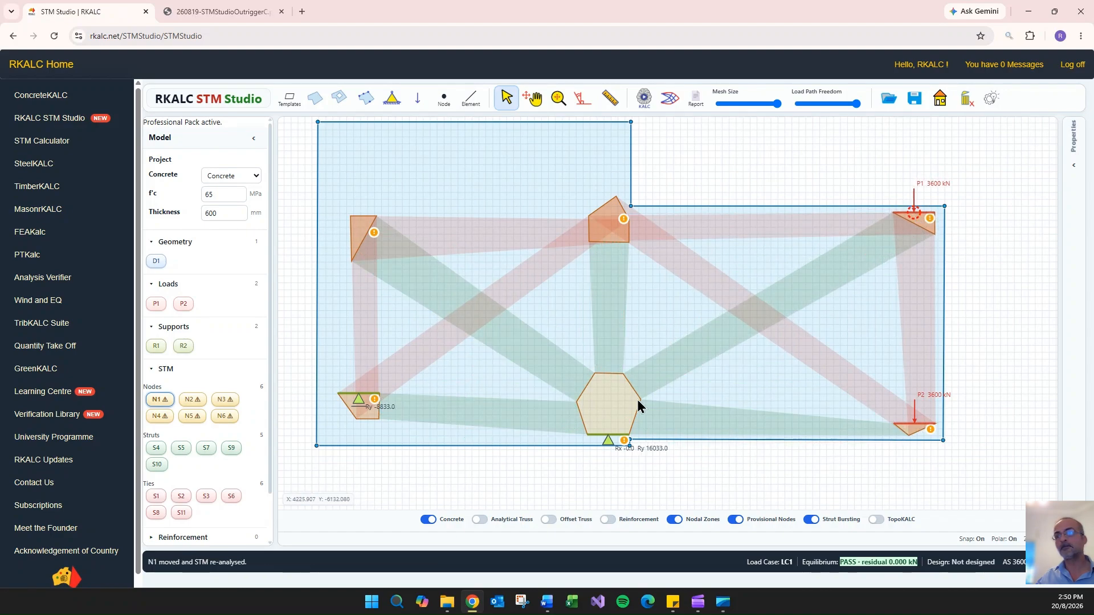
{"action": "left_click", "coordinate": [607, 419]}
{"action": "left_click_drag", "start_coordinate": [608, 435], "coordinate": [607, 439]}
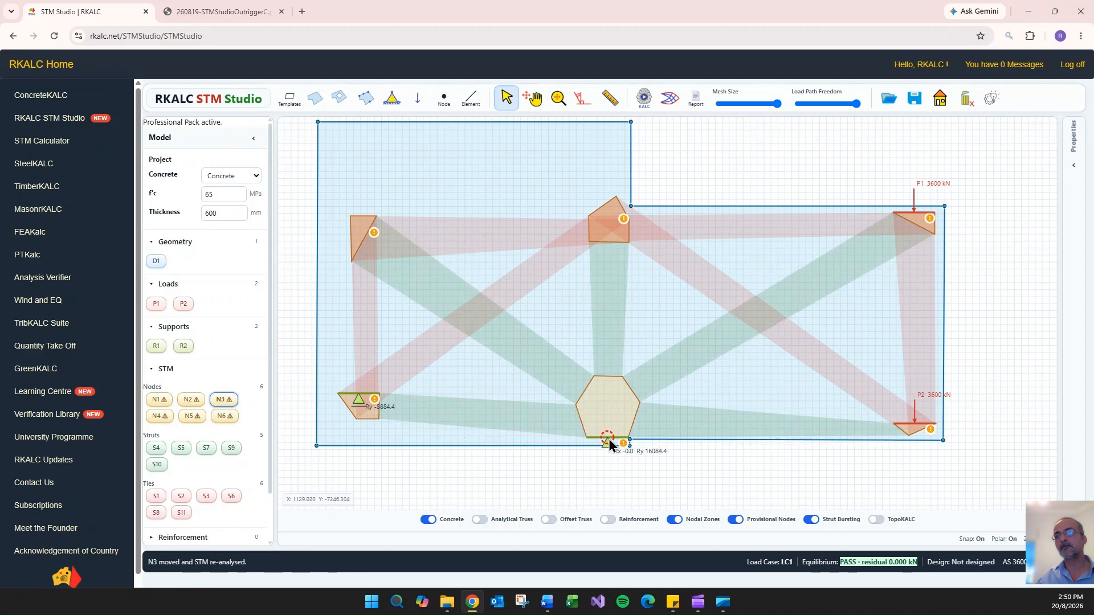
{"action": "double_click", "coordinate": [729, 422]}
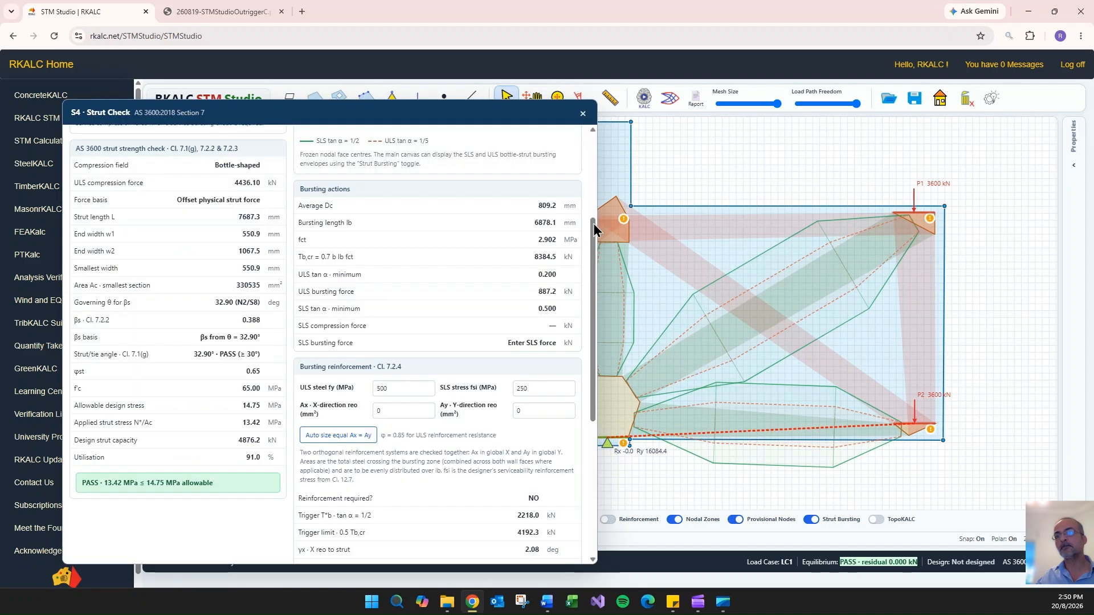
{"action": "left_click", "coordinate": [580, 113]}
- Unlock node N3, lengthen its S9 face by lowering the vertex shared with the S4 face, and refreeze the geometry
{"action": "left_click", "coordinate": [620, 400]}
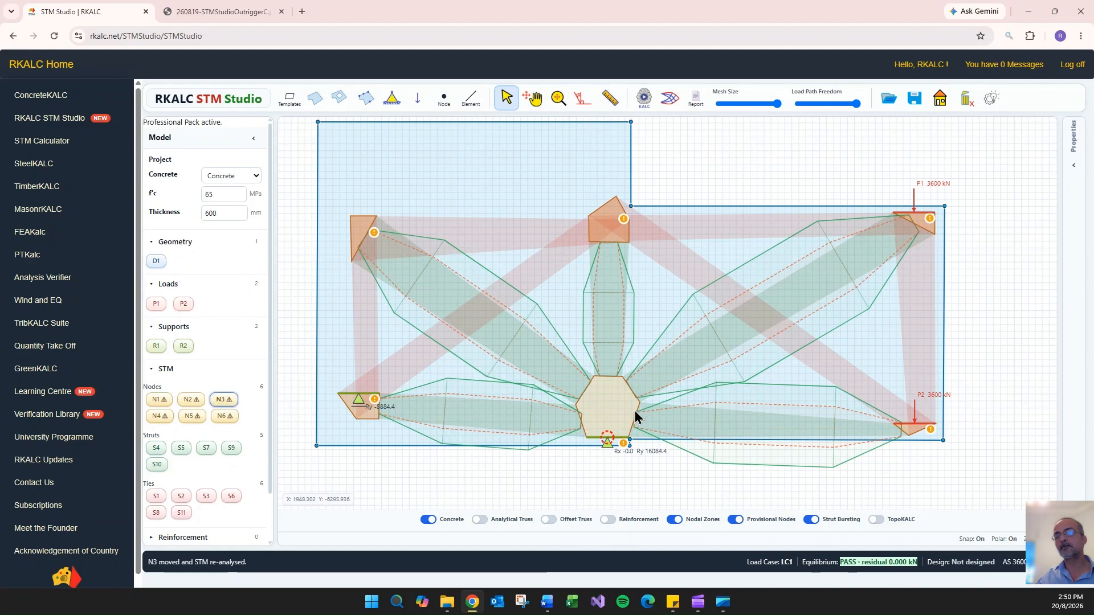
{"action": "double_click", "coordinate": [607, 439]}
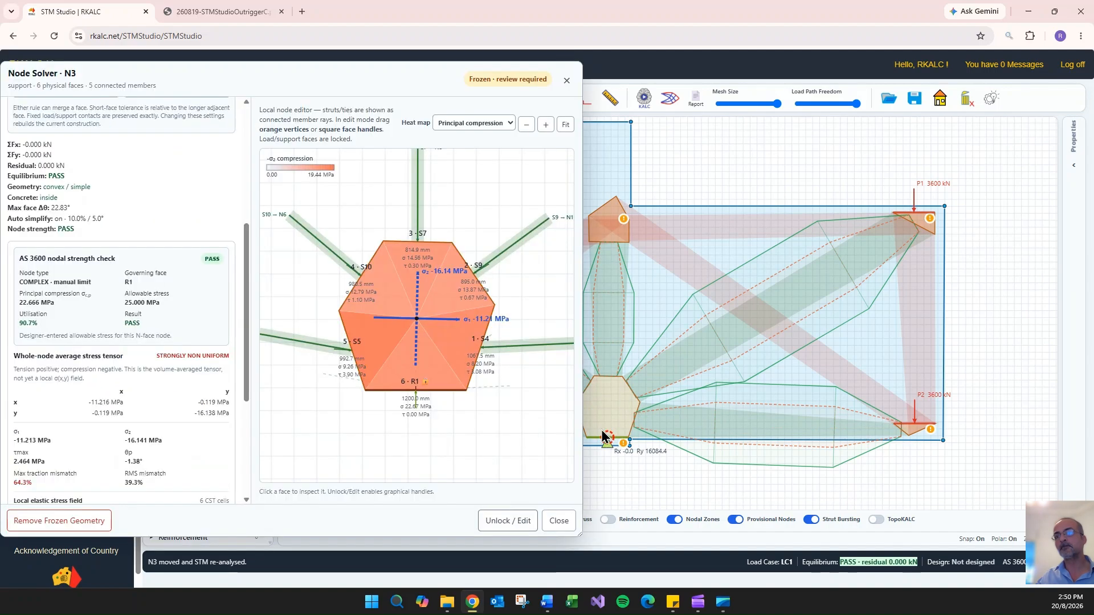
{"action": "left_click", "coordinate": [510, 524]}
{"action": "left_click_drag", "start_coordinate": [496, 305], "coordinate": [499, 329]}
{"action": "left_click", "coordinate": [527, 521]}
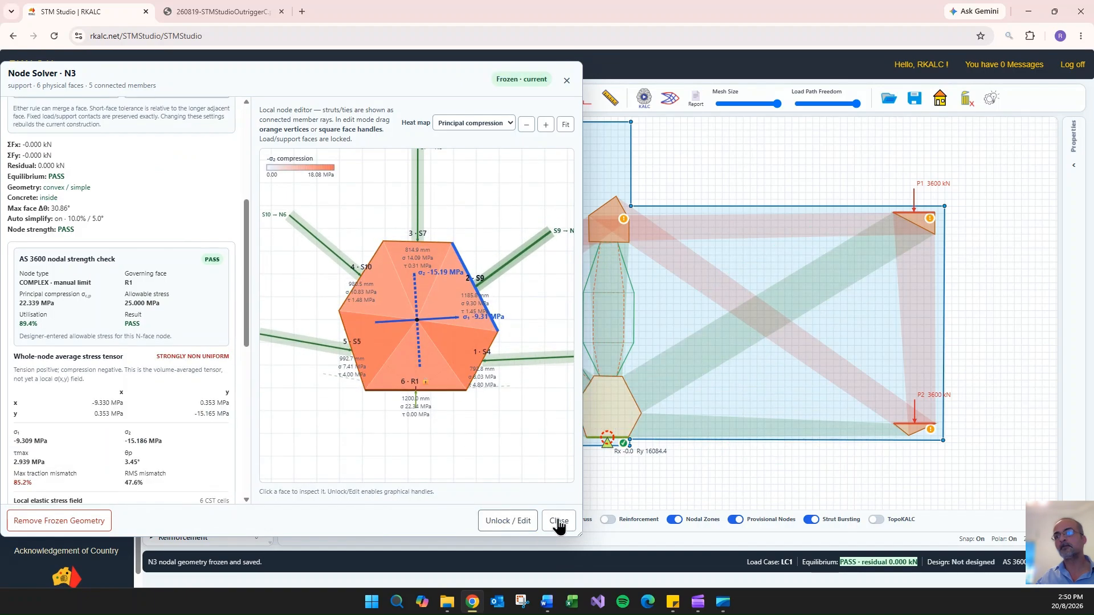
{"action": "left_click", "coordinate": [559, 522]}
- Set the SLS compression force of strut S9 to 5200 kN and review its strength and bursting reinforcement checks
{"action": "double_click", "coordinate": [732, 336]}
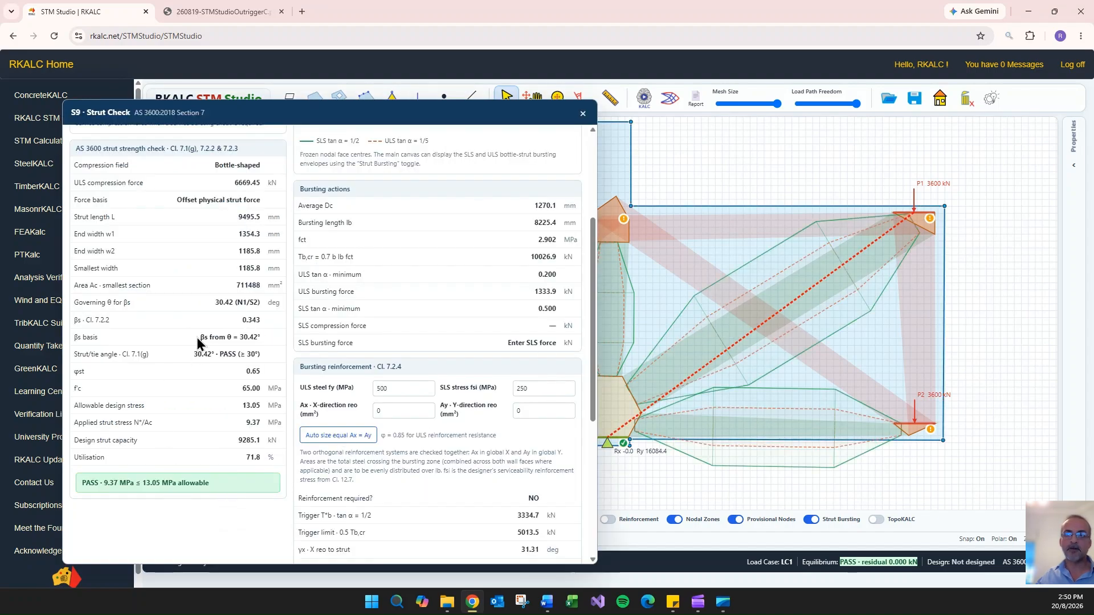
{"action": "scroll", "coordinate": [212, 319], "scroll_direction": "up", "scroll_amount": 3}
{"action": "left_click", "coordinate": [225, 223]}
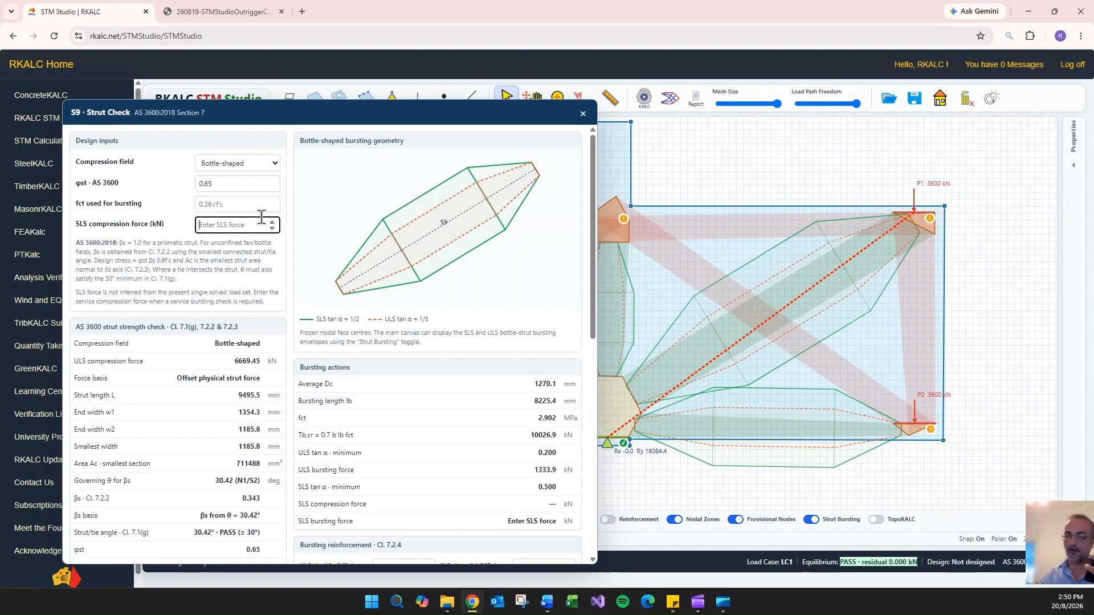
{"action": "type", "text": "5200"}
{"action": "scroll", "coordinate": [153, 329], "scroll_direction": "down", "scroll_amount": 3}
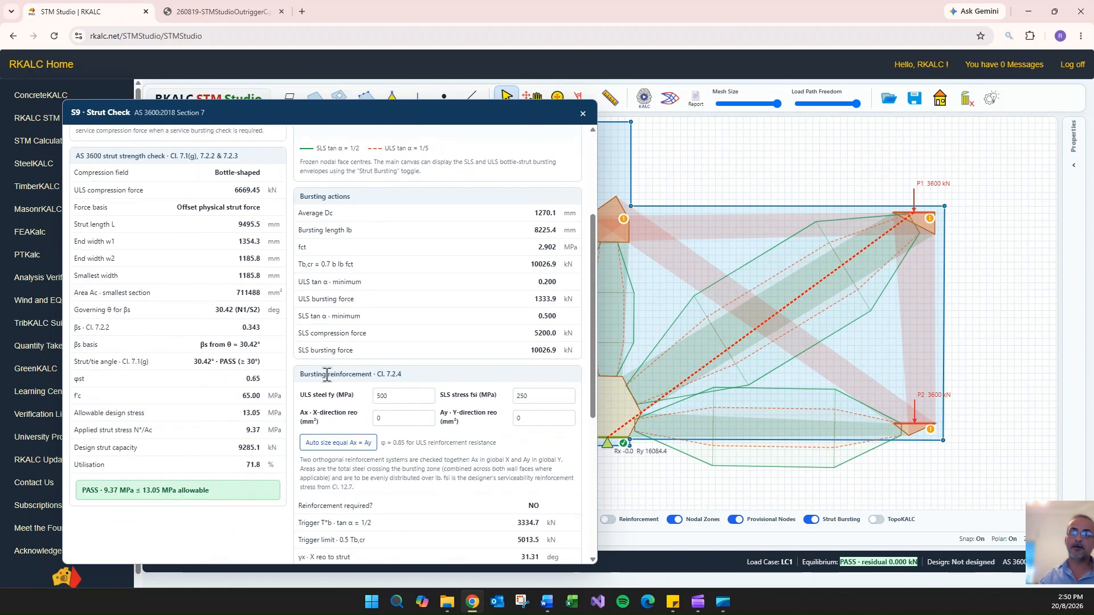
{"action": "scroll", "coordinate": [327, 374], "scroll_direction": "down", "scroll_amount": 1}
{"action": "left_click", "coordinate": [583, 113]}
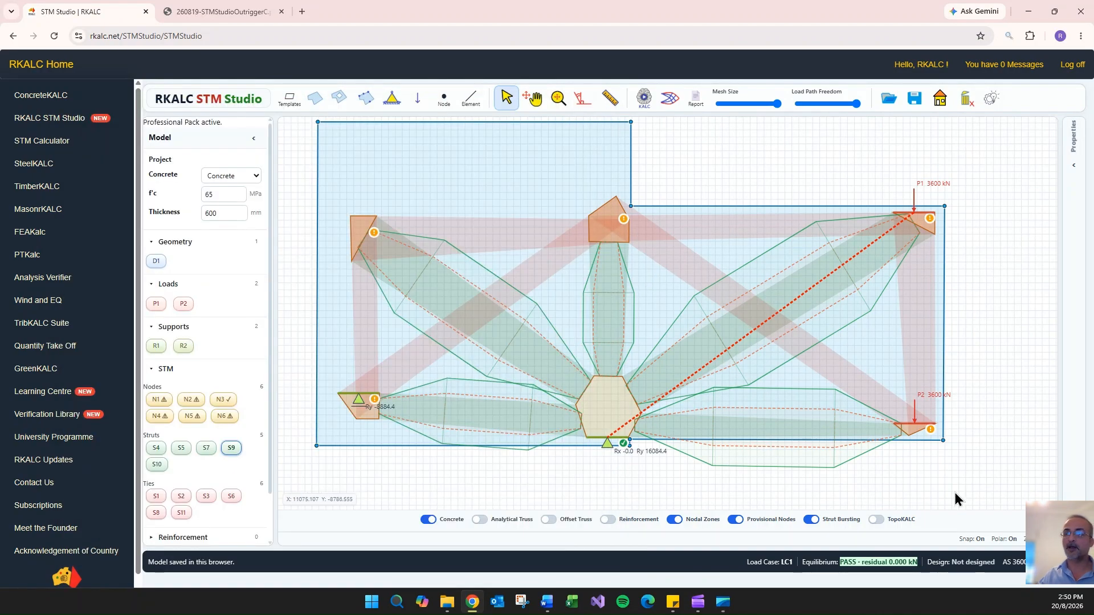
- Review the strut checks for S5 and S10, including their strut/tie angles, utilisation and bursting actions
{"action": "left_click", "coordinate": [507, 410]}
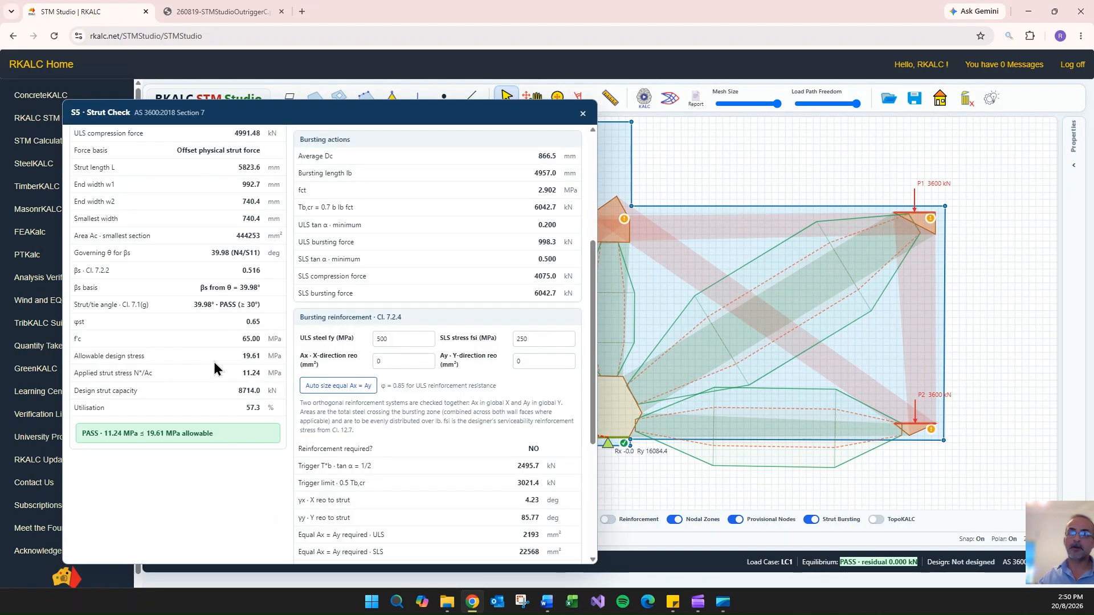
{"action": "scroll", "coordinate": [215, 369], "scroll_direction": "up", "scroll_amount": 4}
{"action": "left_click", "coordinate": [583, 114]}
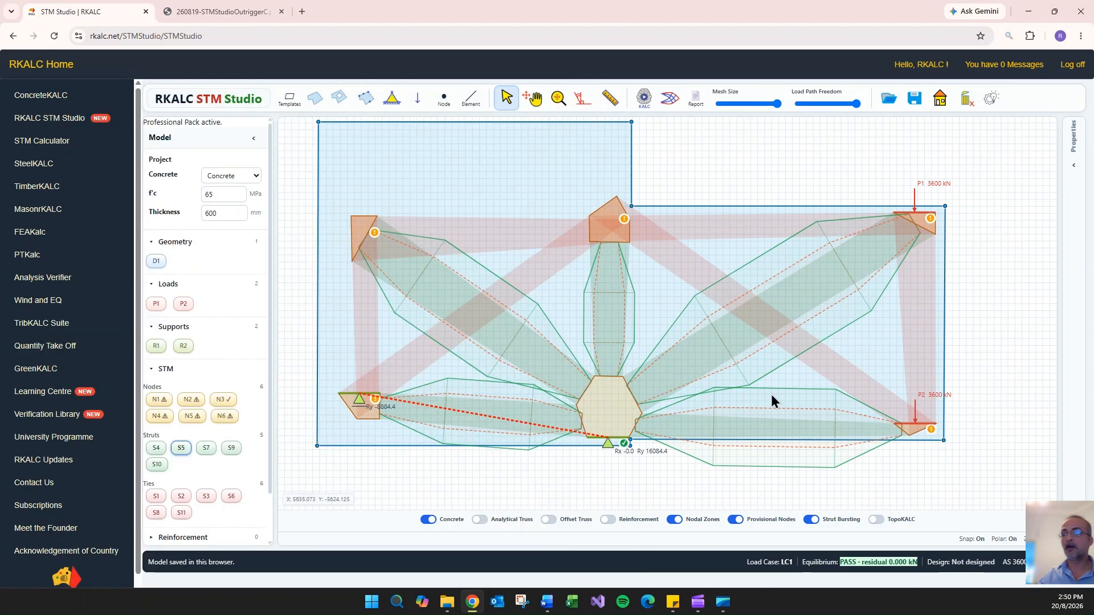
{"action": "left_click", "coordinate": [467, 315]}
{"action": "left_click", "coordinate": [582, 114]}
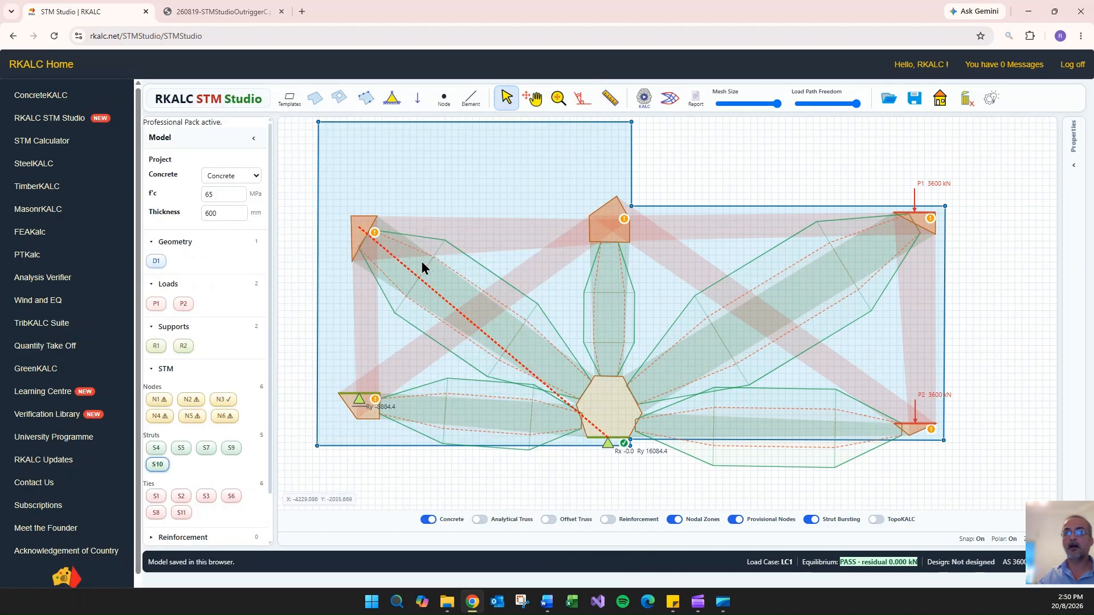
{"action": "left_click", "coordinate": [421, 284]}
{"action": "scroll", "coordinate": [189, 260], "scroll_direction": "down", "scroll_amount": 10}
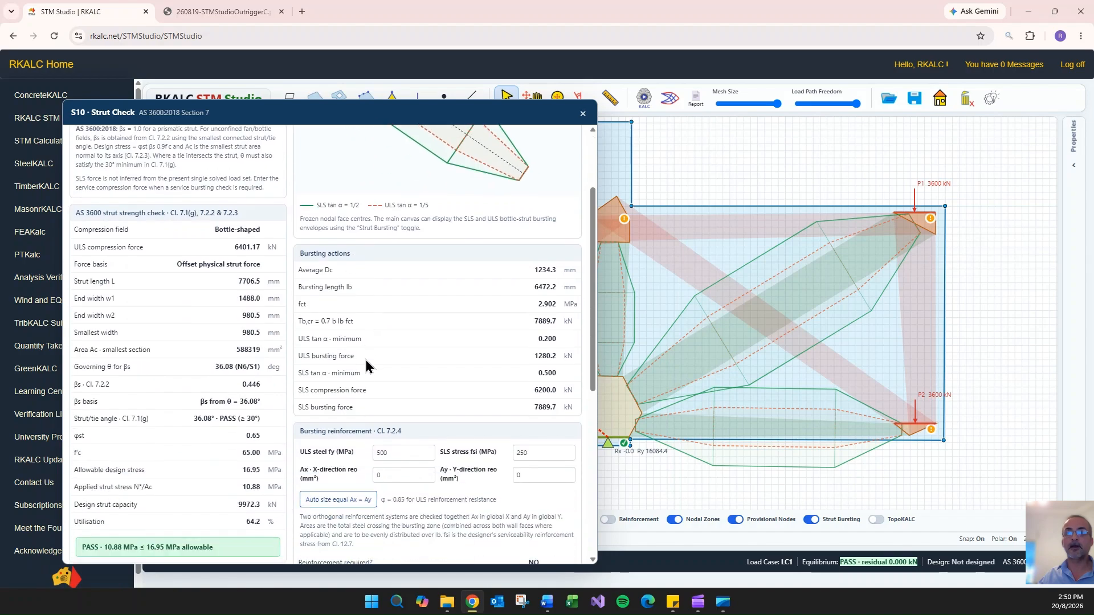
{"action": "left_click", "coordinate": [583, 113]}
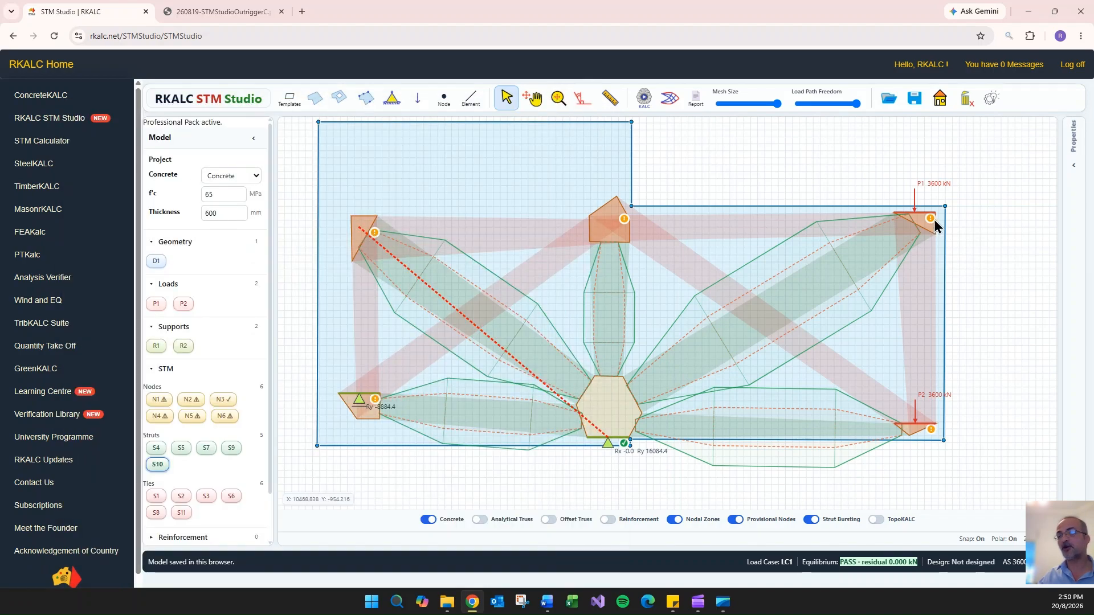
- Unlock node N5 in the node solver and refreeze its geometry to match the current analysis
{"action": "double_click", "coordinate": [613, 229]}
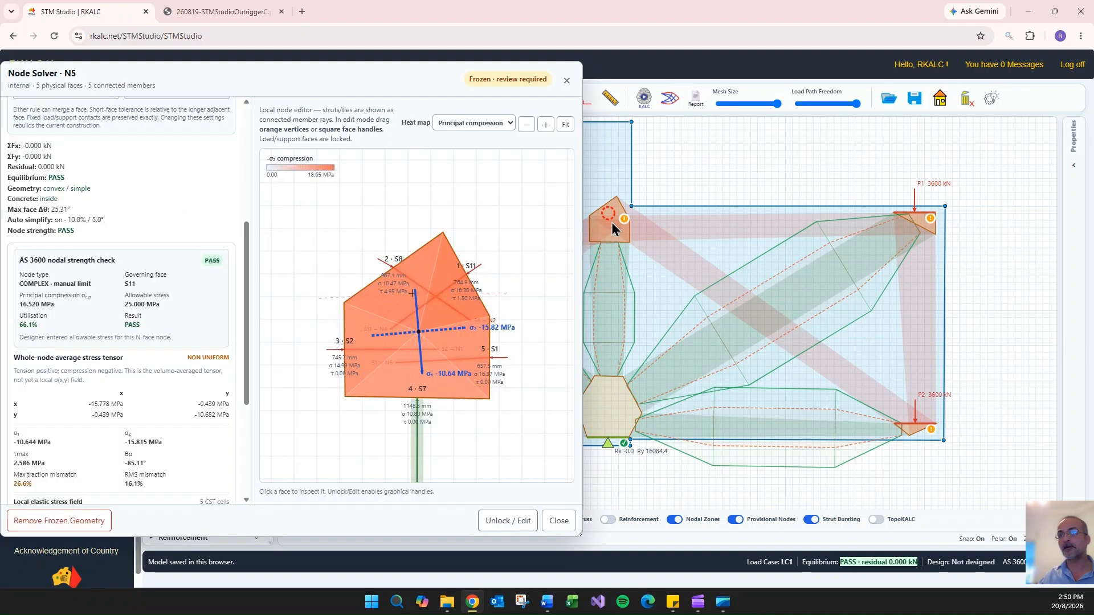
{"action": "left_click", "coordinate": [523, 521]}
{"action": "left_click", "coordinate": [520, 521]}
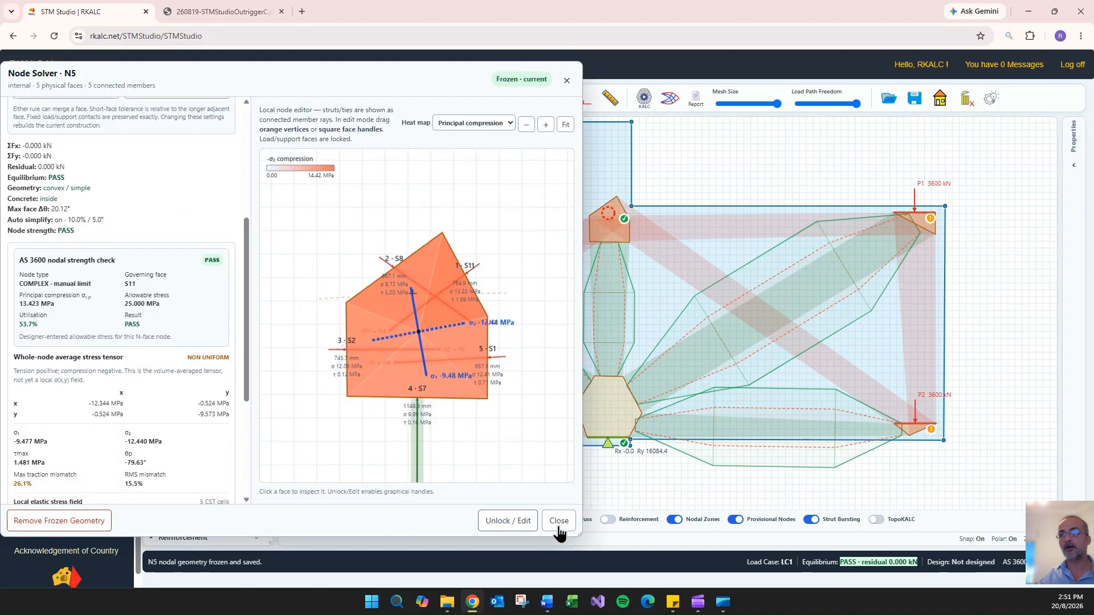
- Unlock node N6 in the node solver and refreeze its geometry to match the current analysis
{"action": "left_click", "coordinate": [558, 520]}
{"action": "double_click", "coordinate": [367, 230]}
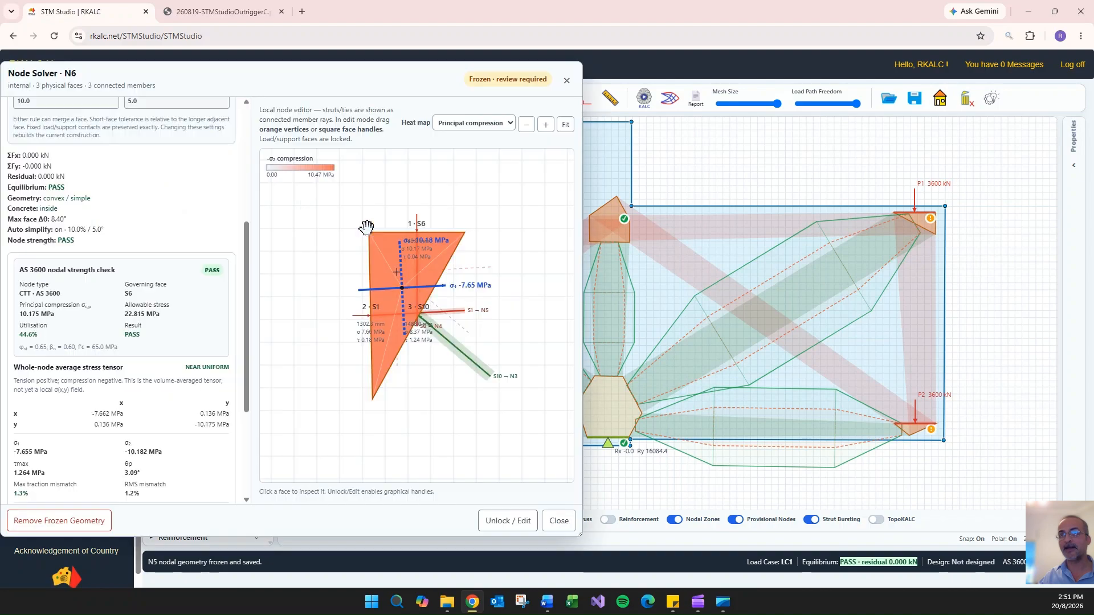
{"action": "left_click", "coordinate": [507, 520]}
{"action": "left_click", "coordinate": [512, 521]}
{"action": "left_click", "coordinate": [558, 521]}
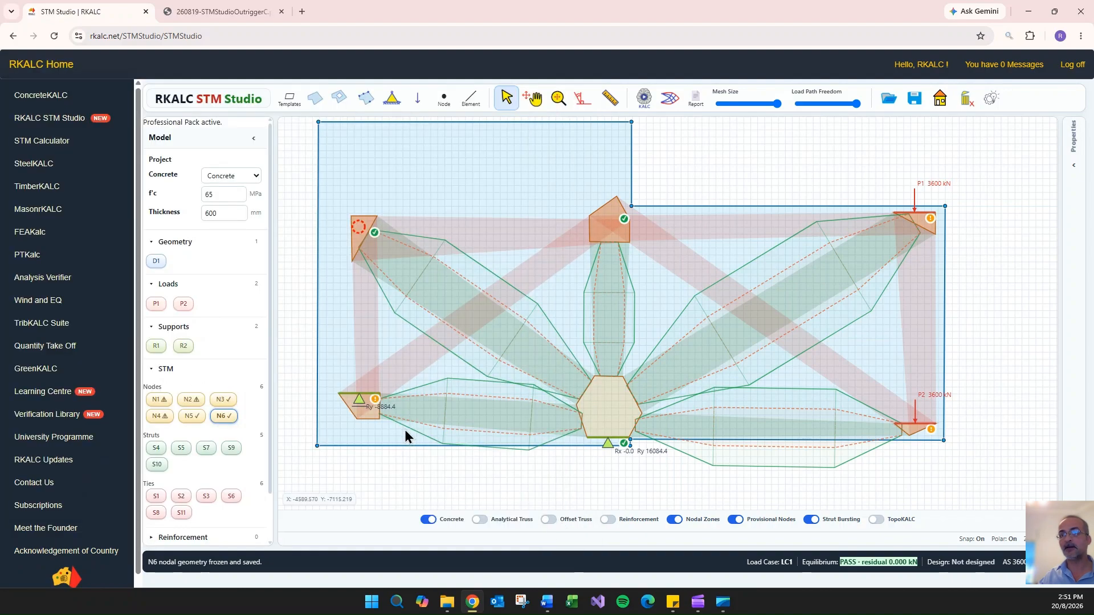
- Unlock support node N4, set its allowable nodal stress to 25 MPa, and refreeze its geometry
{"action": "double_click", "coordinate": [357, 401]}
{"action": "left_click", "coordinate": [508, 520]}
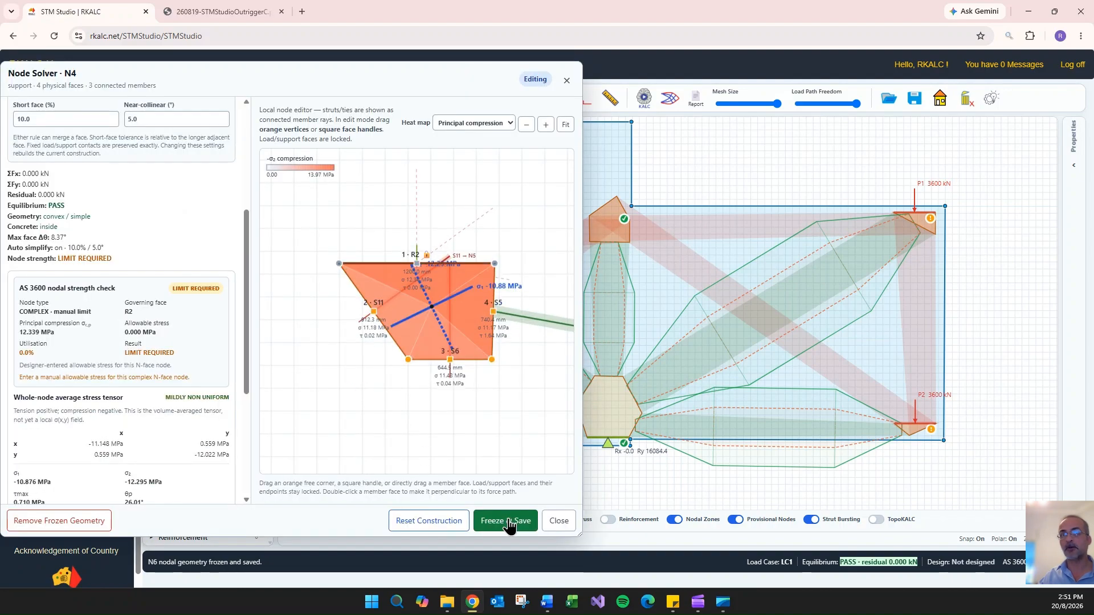
{"action": "left_click", "coordinate": [508, 523]}
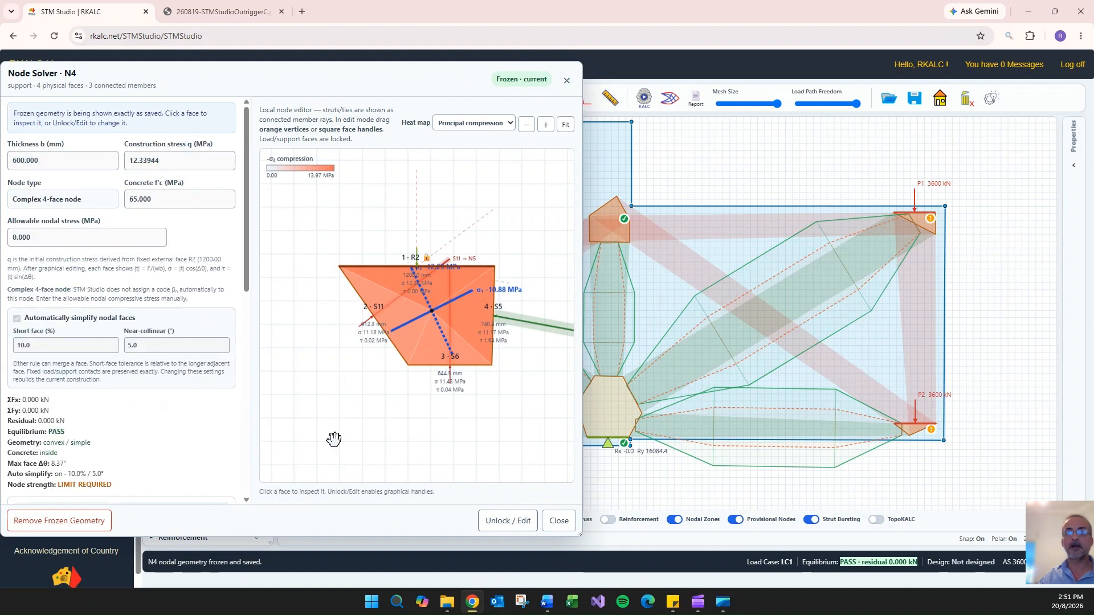
{"action": "left_click", "coordinate": [508, 520]}
{"action": "left_click", "coordinate": [52, 238]}
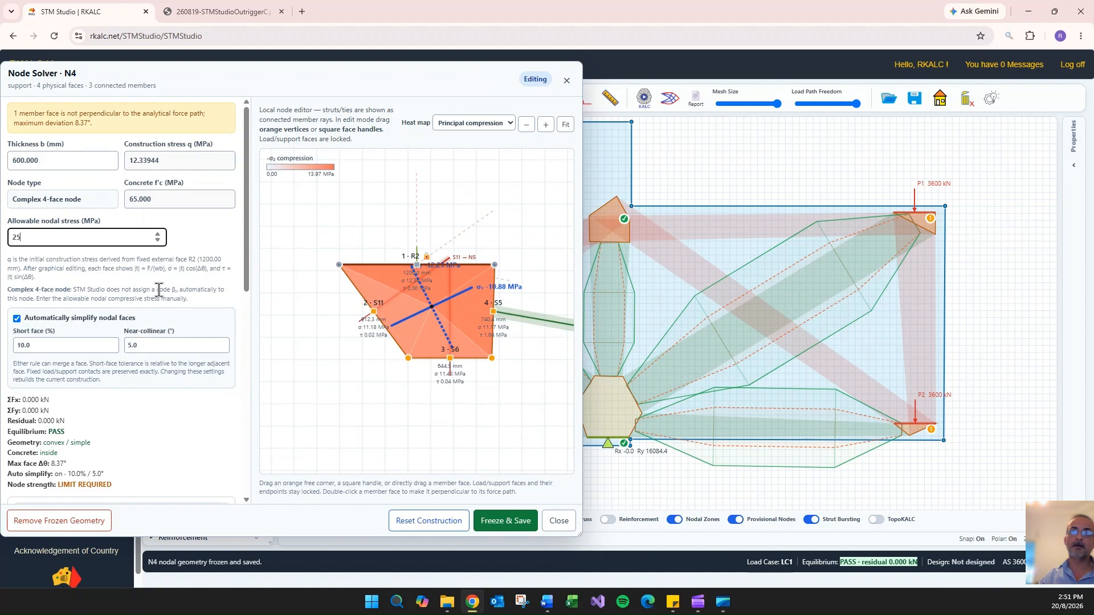
{"action": "scroll", "coordinate": [191, 282], "scroll_direction": "down", "scroll_amount": 3}
{"action": "left_click", "coordinate": [508, 521]}
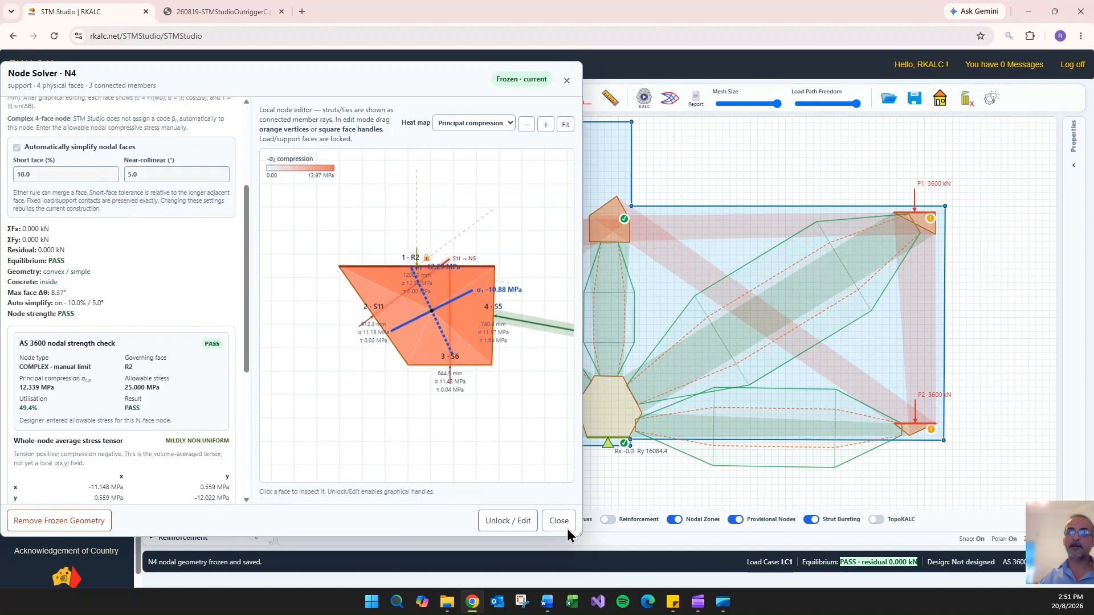
{"action": "left_click", "coordinate": [560, 521]}
- Reopen node N4 and review its nodal strength check and average stress tensor
{"action": "double_click", "coordinate": [360, 397]}
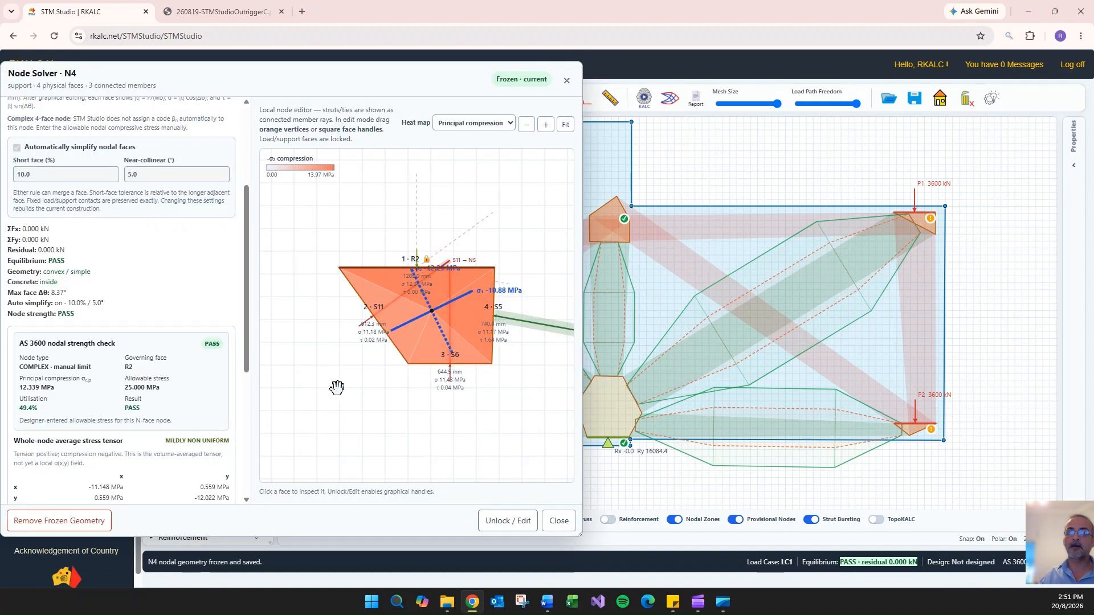
{"action": "scroll", "coordinate": [117, 233], "scroll_direction": "up", "scroll_amount": 2}
{"action": "scroll", "coordinate": [117, 233], "scroll_direction": "down", "scroll_amount": 7}
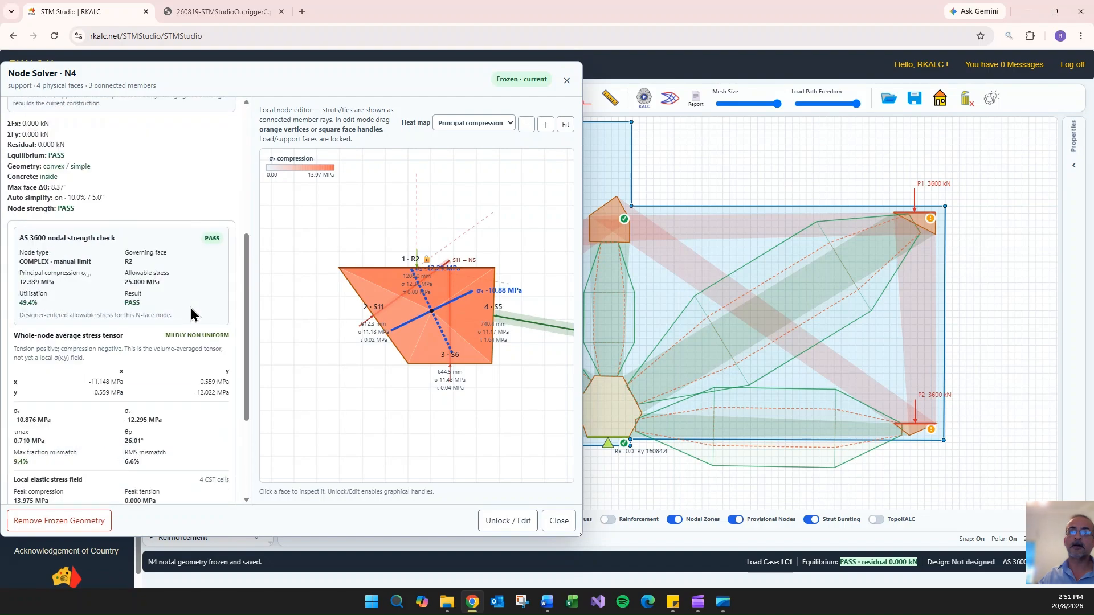
{"action": "left_click", "coordinate": [556, 525]}
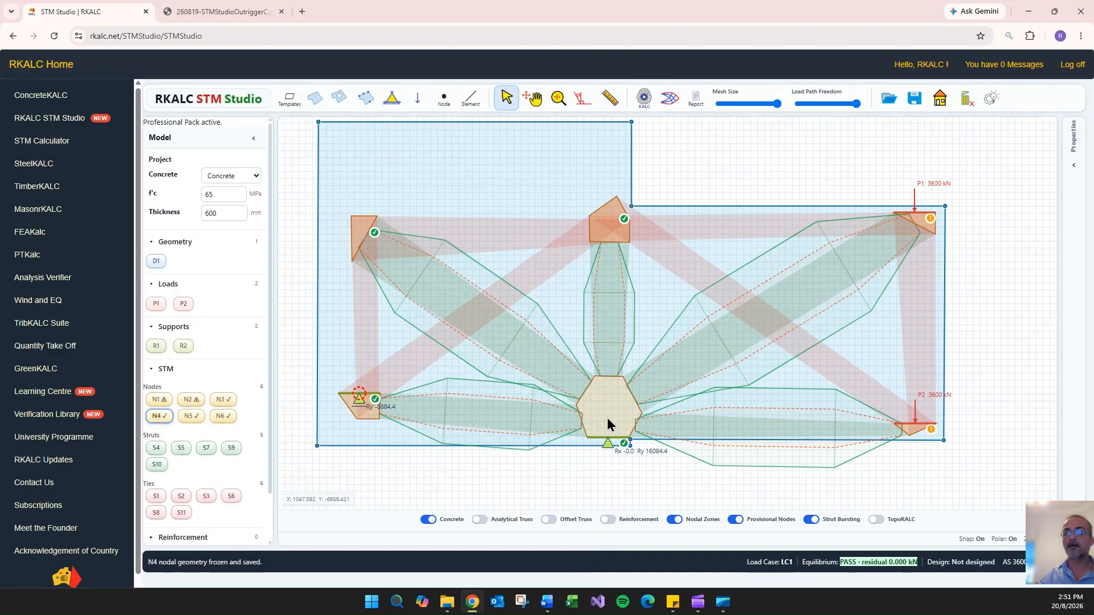
- Review node N3's strength check and face order table, and refreeze its geometry
{"action": "double_click", "coordinate": [607, 437]}
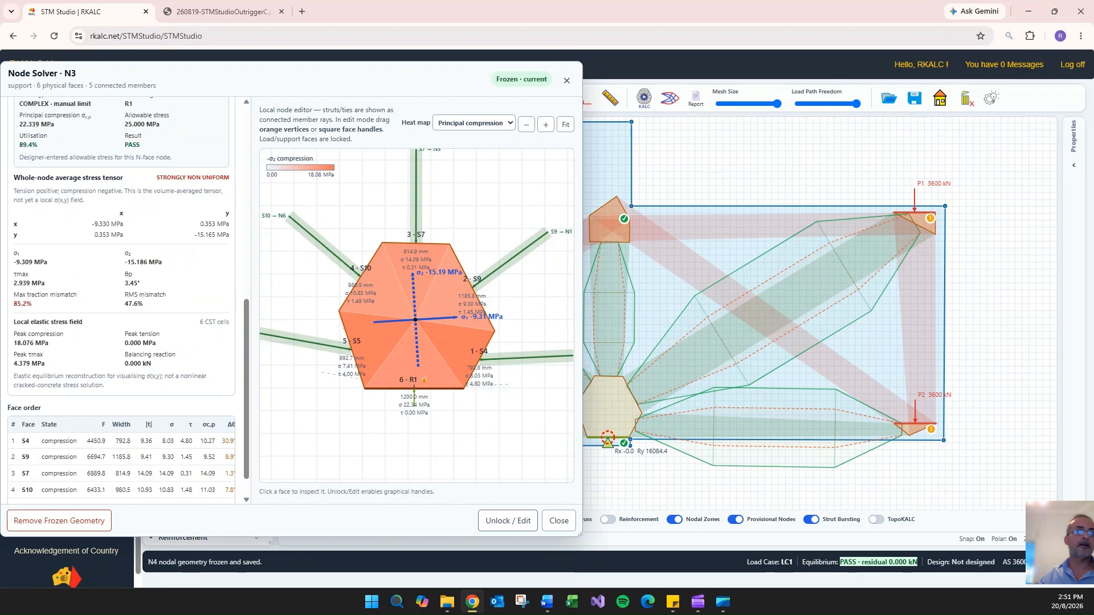
{"action": "scroll", "coordinate": [54, 261], "scroll_direction": "up", "scroll_amount": 5}
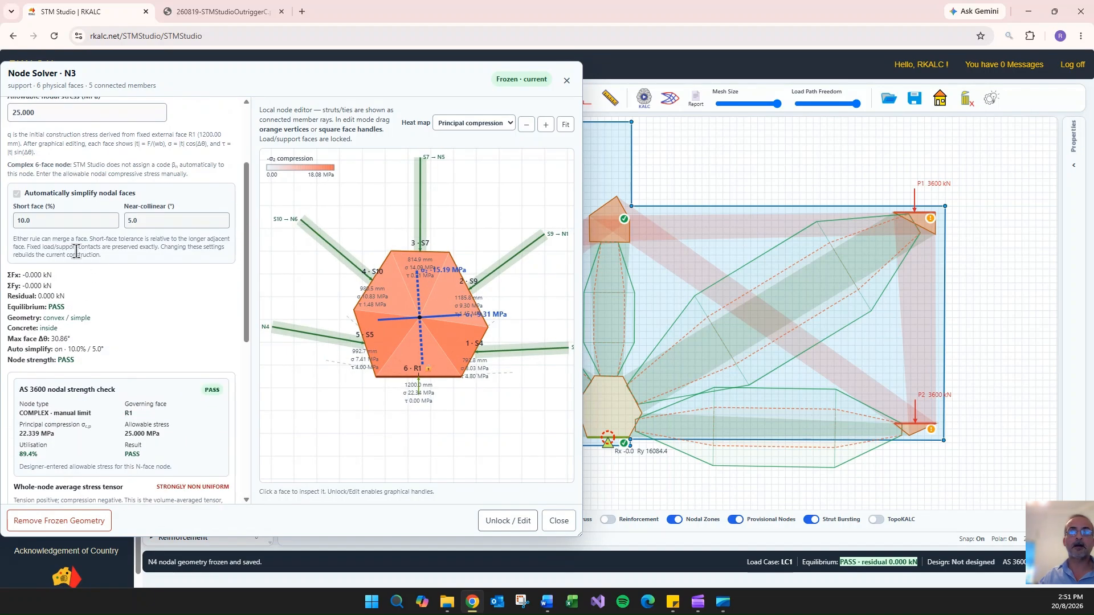
{"action": "scroll", "coordinate": [154, 295], "scroll_direction": "down", "scroll_amount": 1}
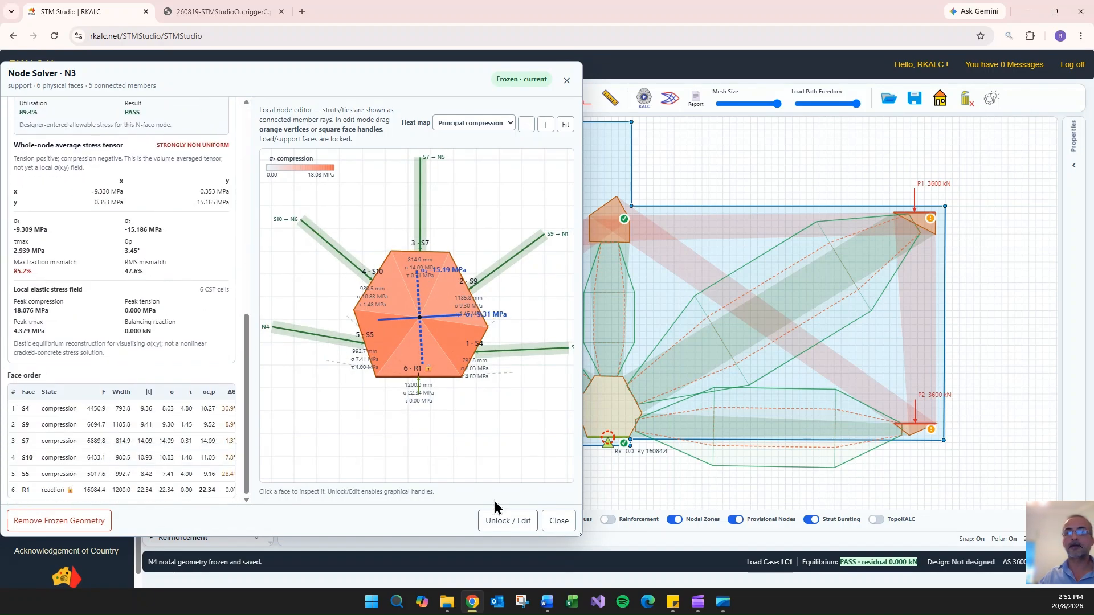
{"action": "left_click", "coordinate": [510, 521]}
{"action": "left_click", "coordinate": [520, 524]}
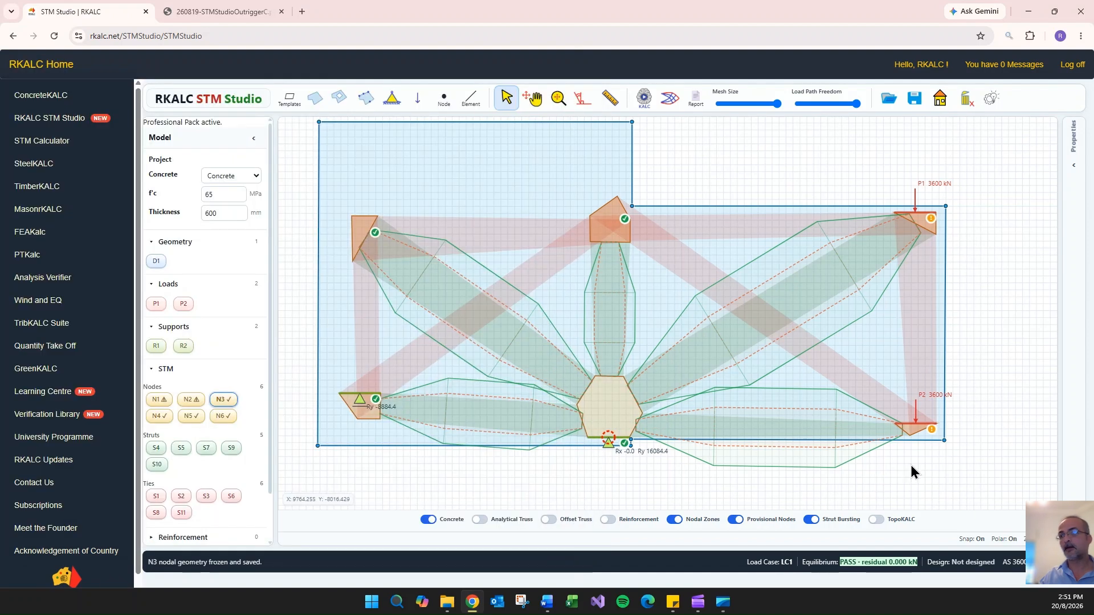
- Unlock load node N2, review its recalculated strength check and stress results, and refreeze its geometry
{"action": "left_click", "coordinate": [916, 425]}
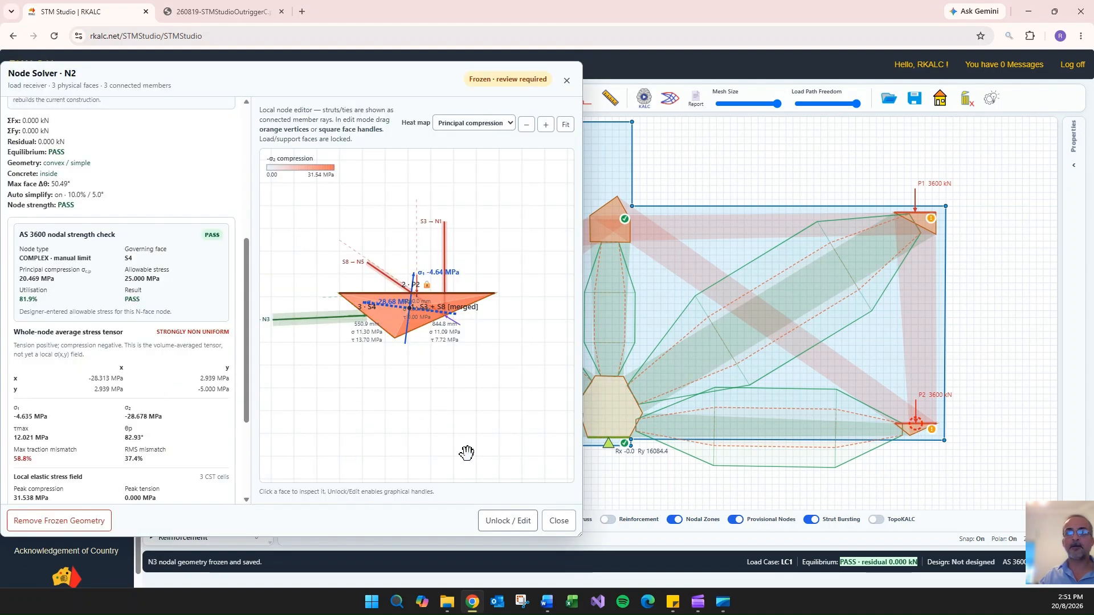
{"action": "left_click", "coordinate": [506, 521]}
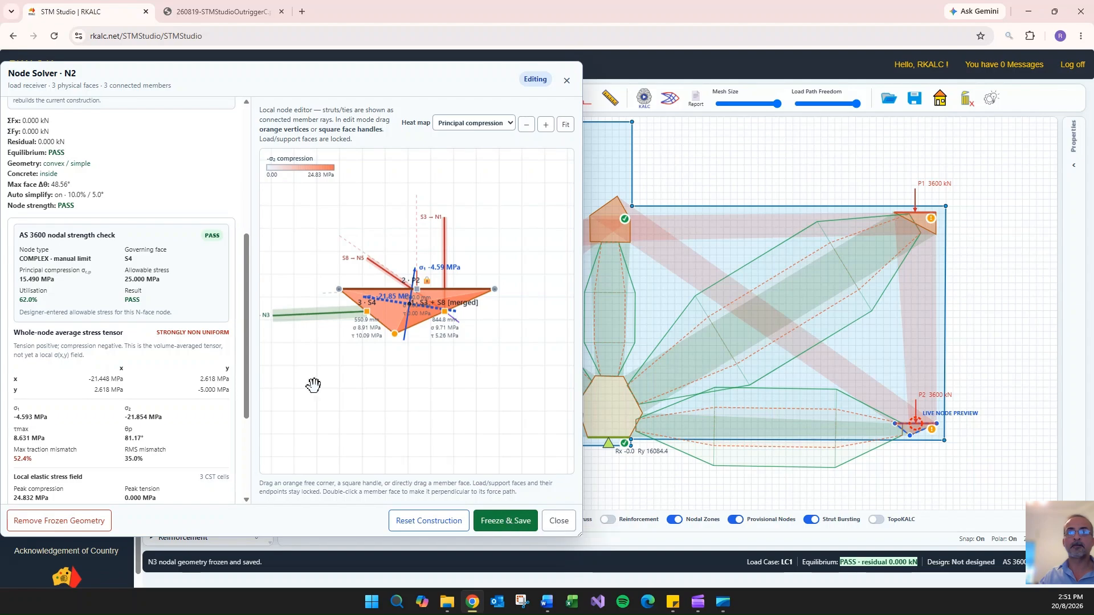
{"action": "scroll", "coordinate": [165, 260], "scroll_direction": "up", "scroll_amount": 4}
{"action": "scroll", "coordinate": [165, 268], "scroll_direction": "down", "scroll_amount": 6}
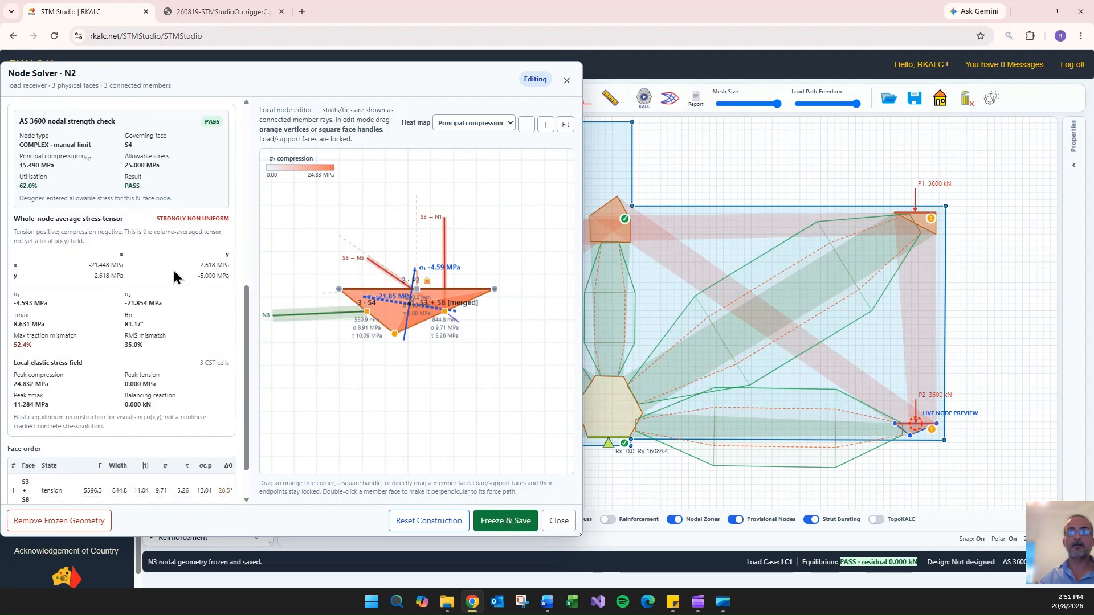
{"action": "left_click", "coordinate": [502, 522]}
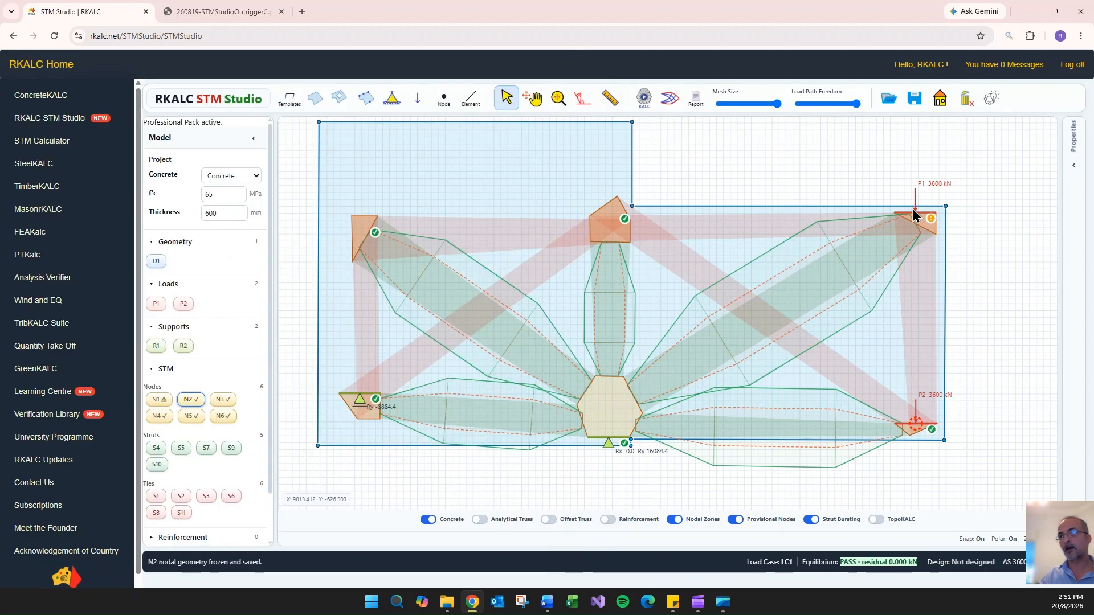
- Unlock load node N1, refreeze its geometry to match the current analysis, and review its nodal strength check
{"action": "left_click", "coordinate": [915, 218]}
{"action": "left_click", "coordinate": [508, 521]}
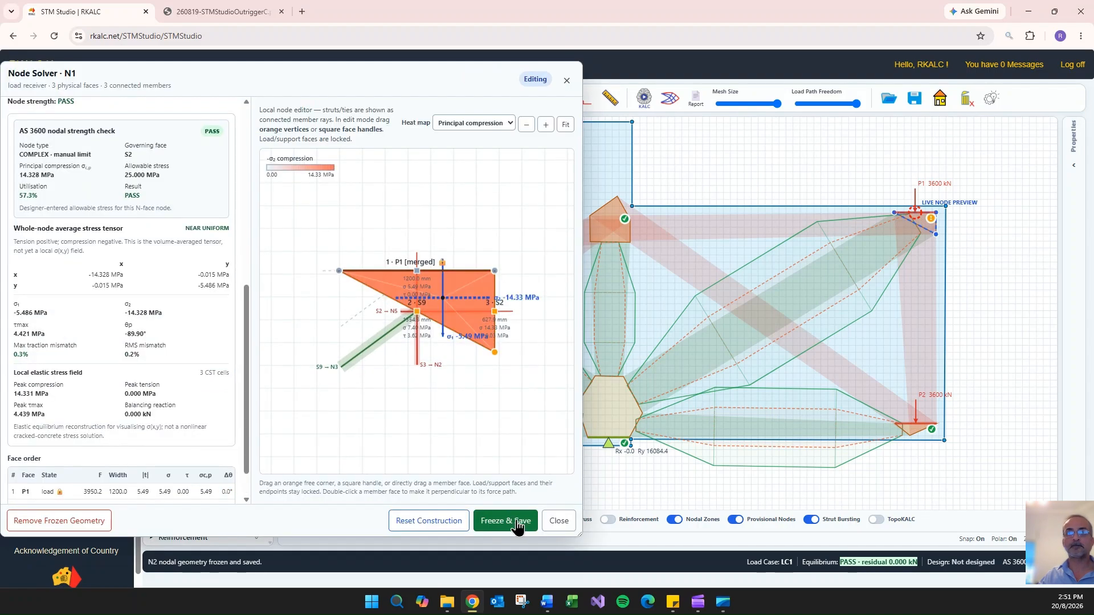
{"action": "left_click", "coordinate": [504, 521]}
{"action": "scroll", "coordinate": [129, 250], "scroll_direction": "up", "scroll_amount": 7}
{"action": "scroll", "coordinate": [123, 231], "scroll_direction": "down", "scroll_amount": 5}
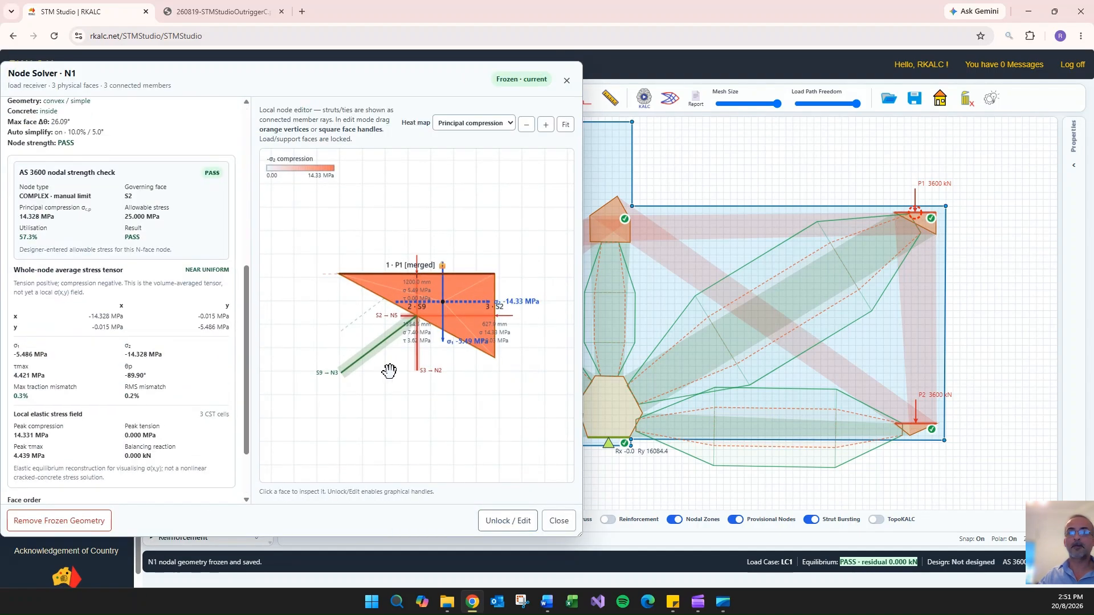
{"action": "left_click", "coordinate": [558, 521]}
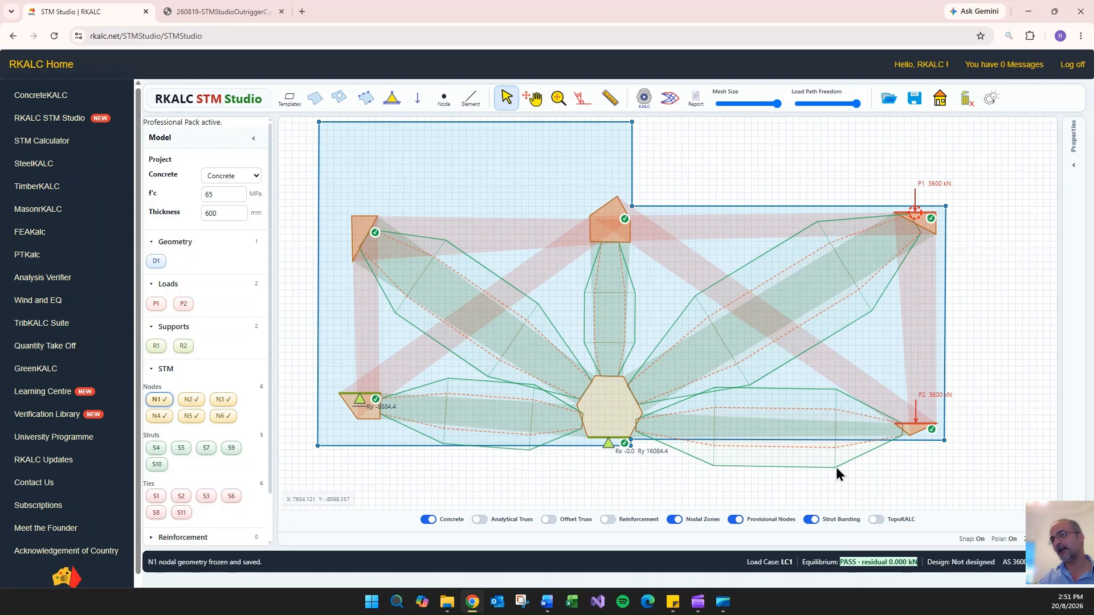
- Change the compression field of strut S4 to Prismatic and review its strength check
{"action": "double_click", "coordinate": [764, 429]}
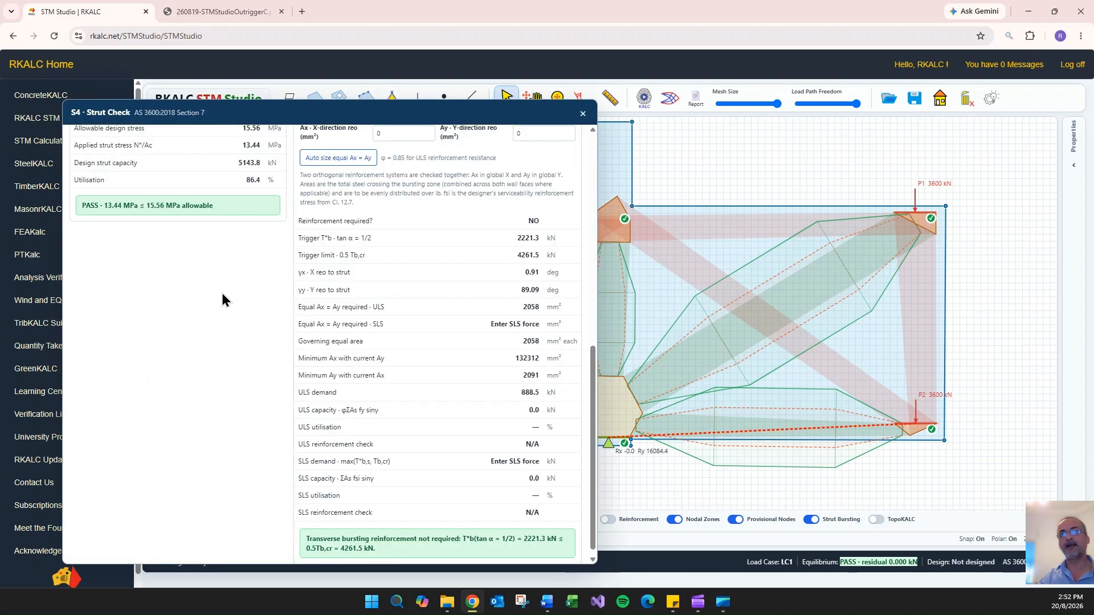
{"action": "left_click", "coordinate": [246, 165]}
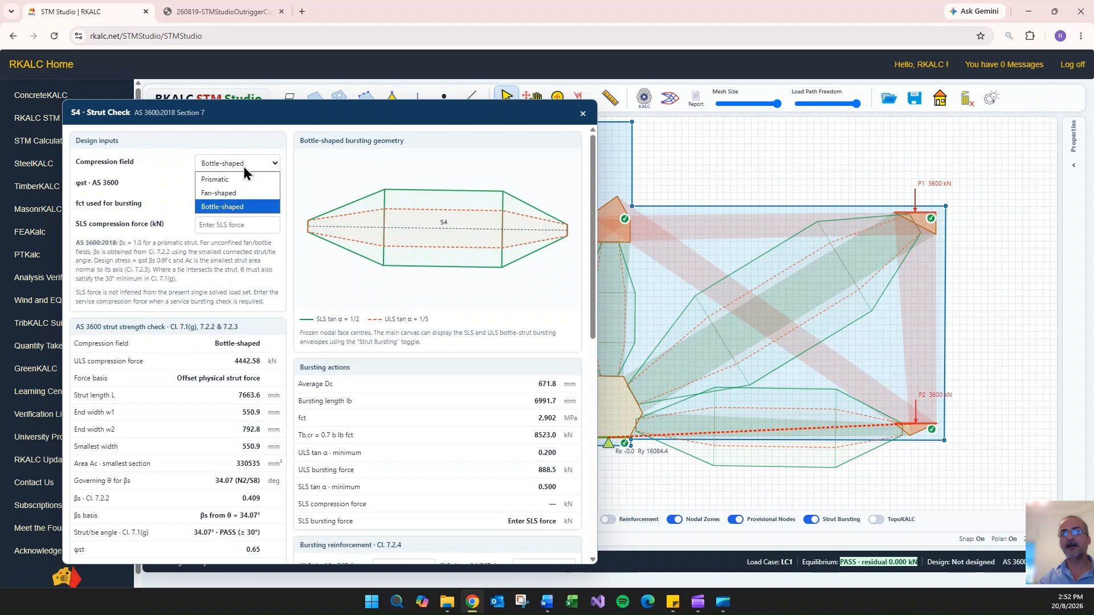
{"action": "left_click", "coordinate": [239, 179]}
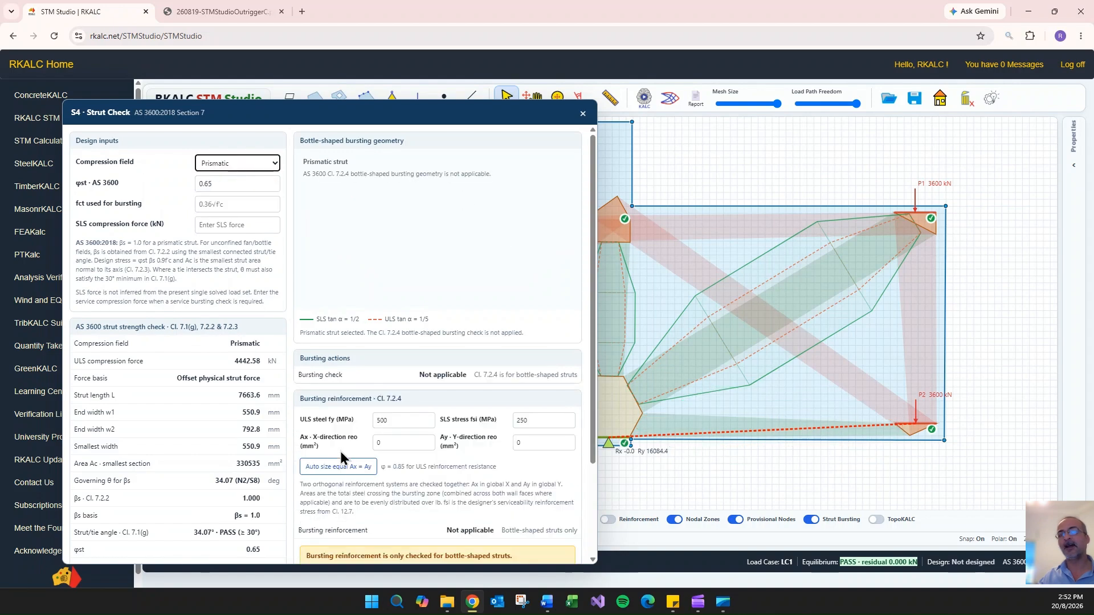
{"action": "scroll", "coordinate": [483, 253], "scroll_direction": "down", "scroll_amount": 2}
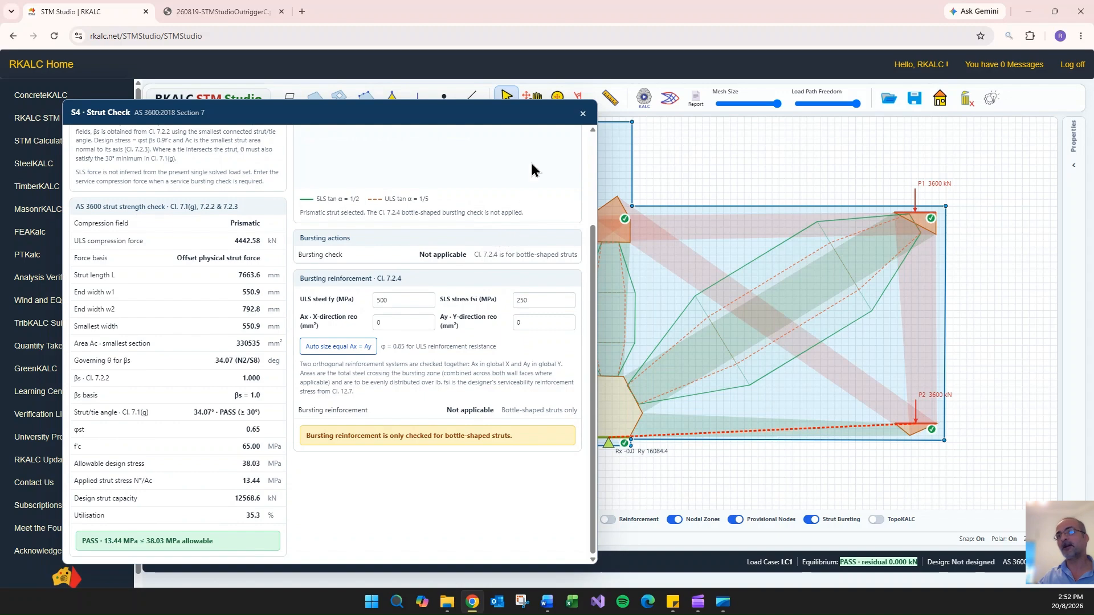
{"action": "left_click", "coordinate": [583, 114]}
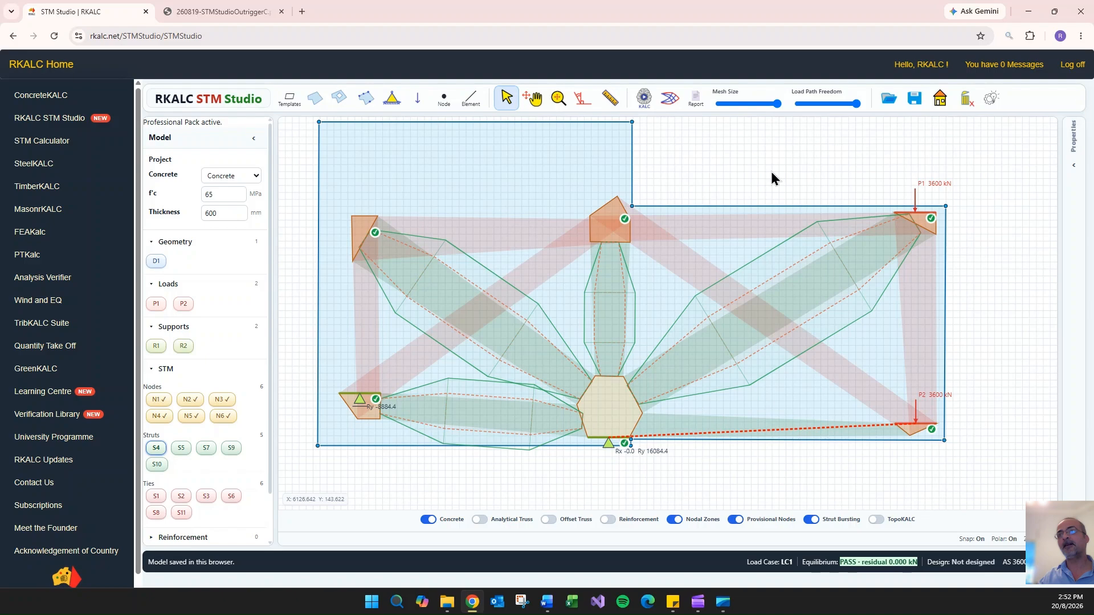
- Show the tie reinforcement on the model and review the S11 tie design, keeping N28 as the bar diameter
{"action": "left_click", "coordinate": [607, 520]}
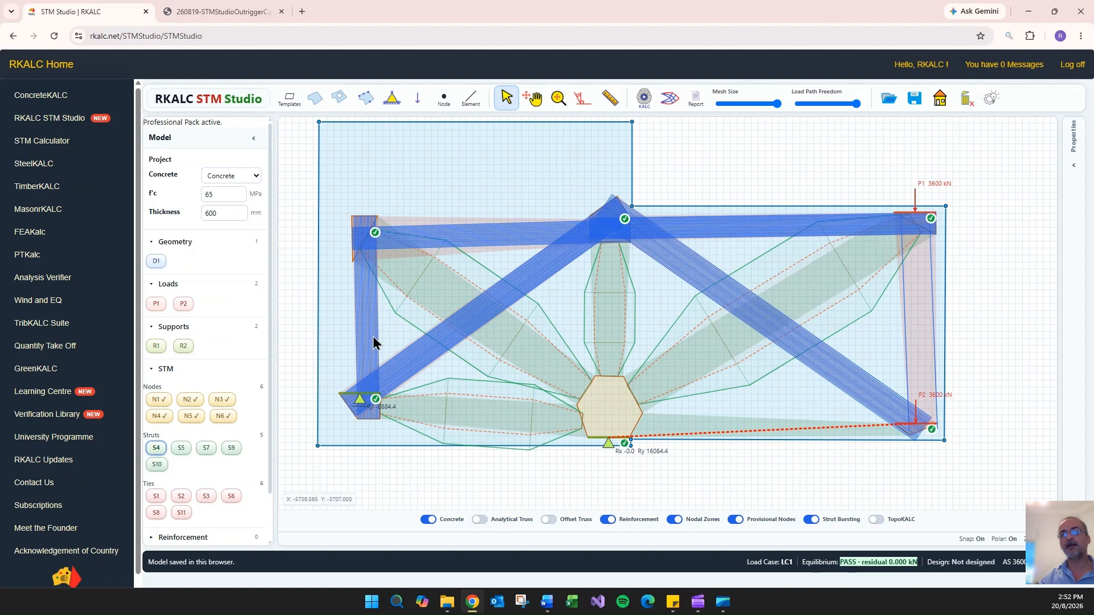
{"action": "double_click", "coordinate": [551, 270]}
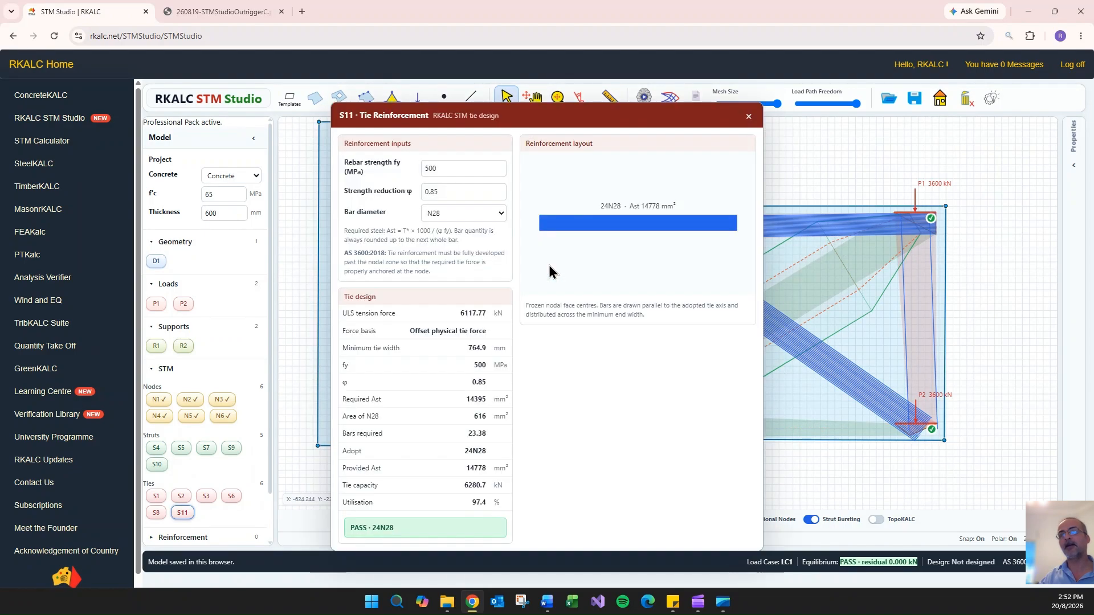
{"action": "left_click", "coordinate": [473, 214]}
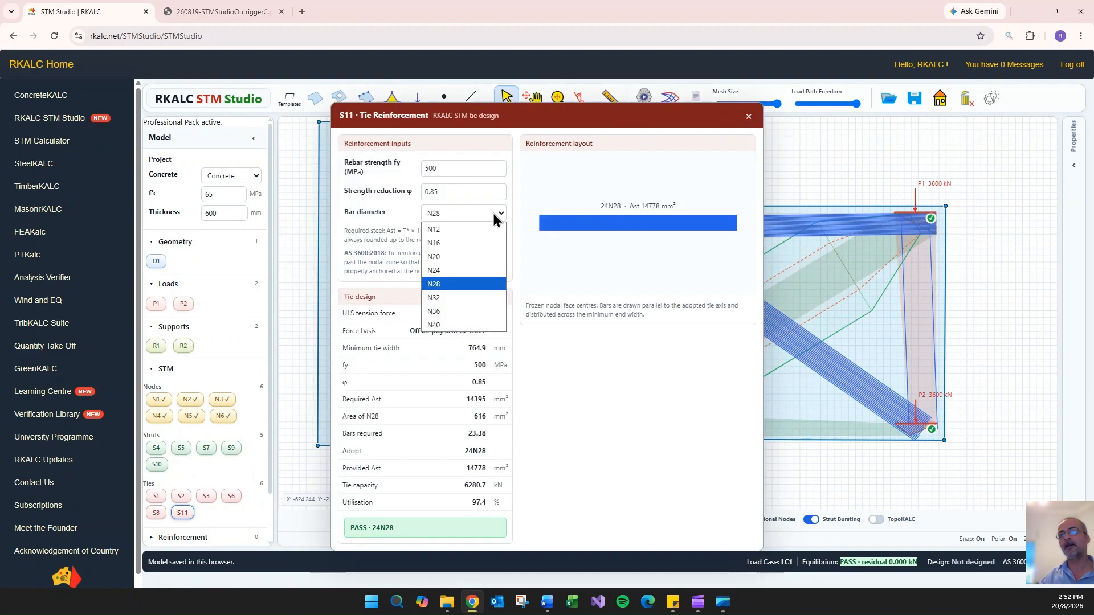
{"action": "left_click", "coordinate": [458, 289]}
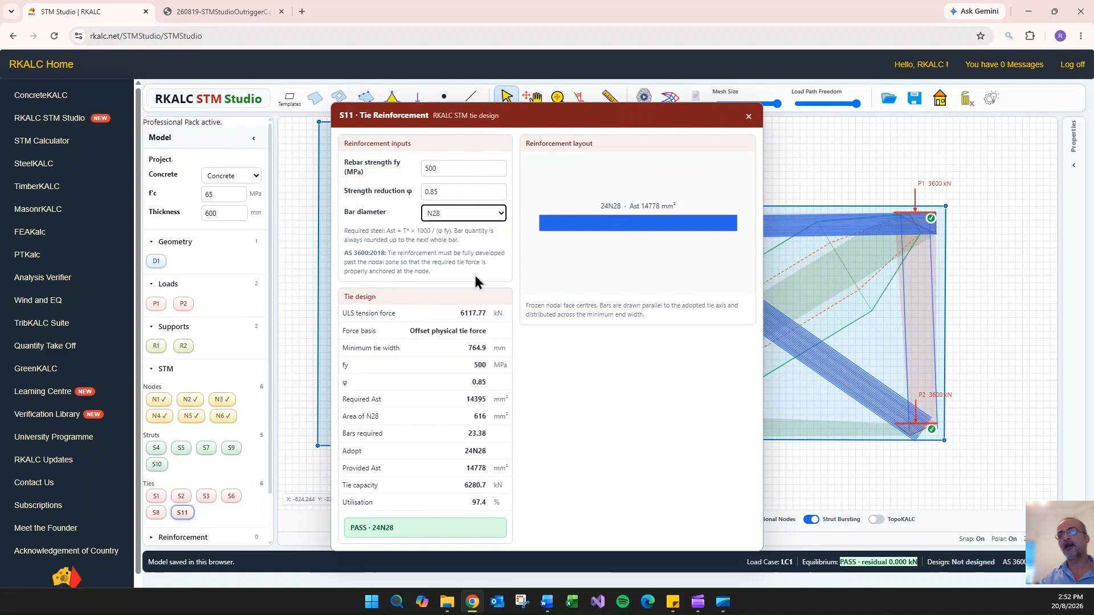
{"action": "left_click", "coordinate": [750, 117]}
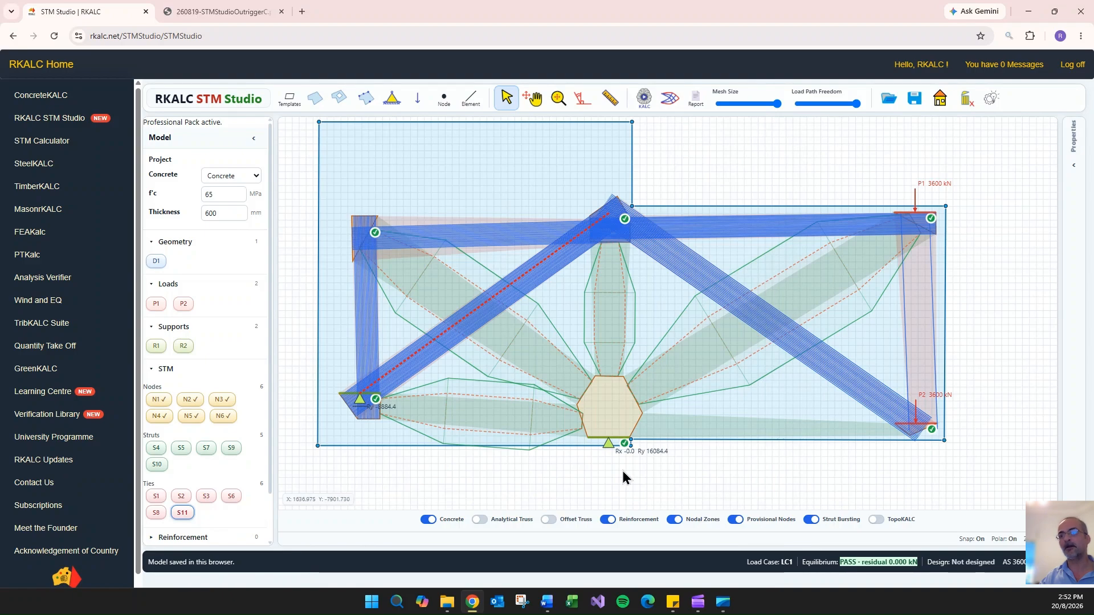
- Display the offset truss, analytical truss and TopoKALC overlays on the model
{"action": "left_click", "coordinate": [556, 520]}
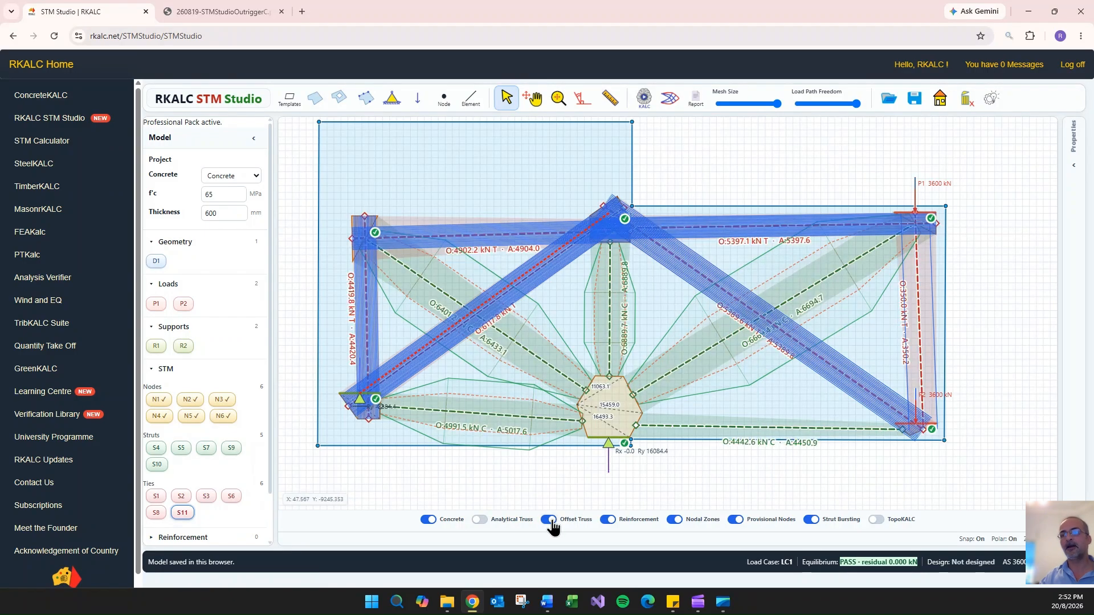
{"action": "left_click", "coordinate": [479, 522]}
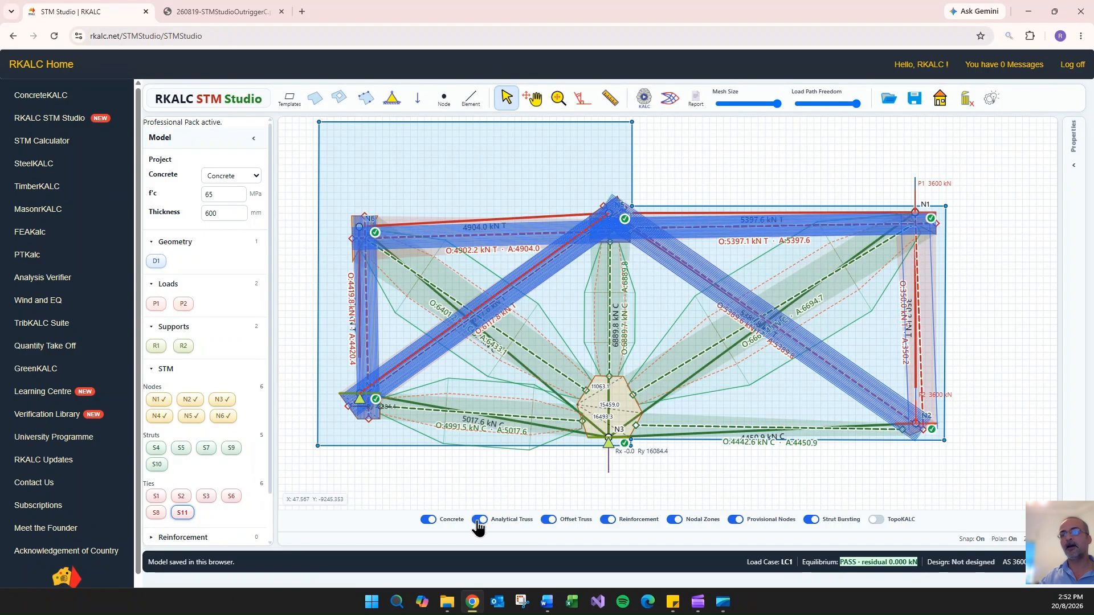
{"action": "left_click", "coordinate": [877, 520]}
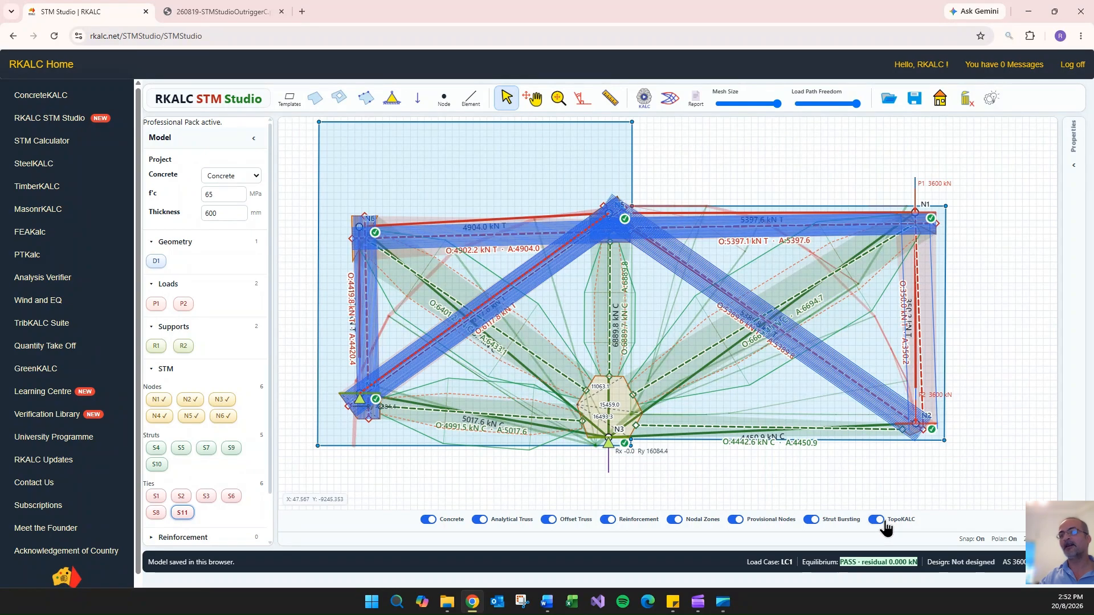
- Hide the analytical truss, offset truss, reinforcement, nodal zones, provisional nodes, strut bursting and TopoKALC overlays, leaving only the concrete displayed
{"action": "left_click", "coordinate": [479, 523]}
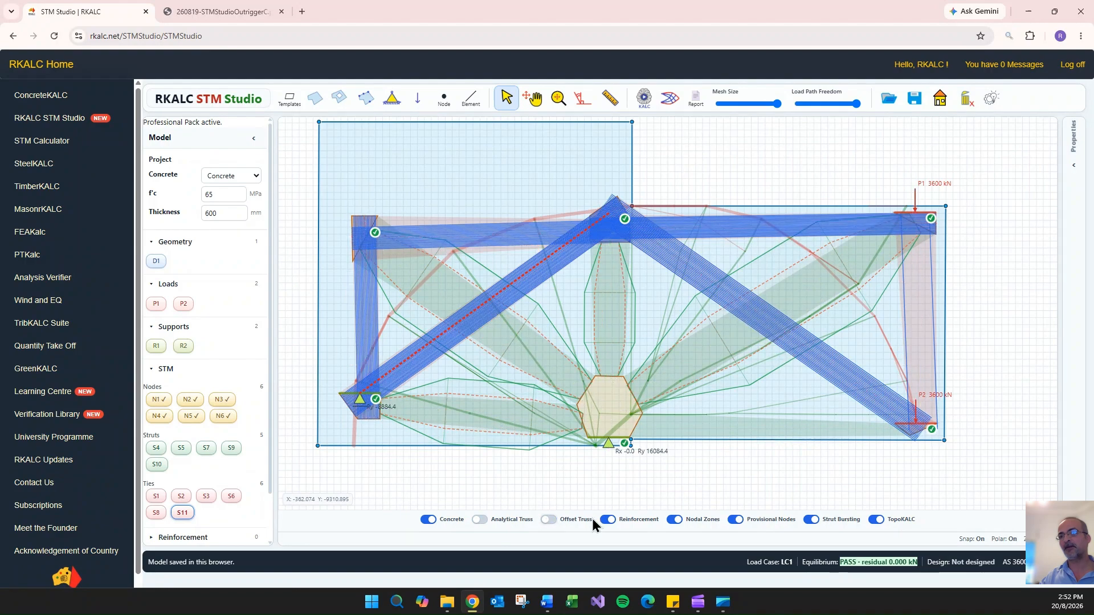
{"action": "left_click", "coordinate": [611, 521]}
{"action": "left_click", "coordinate": [675, 521]}
{"action": "left_click", "coordinate": [735, 520]}
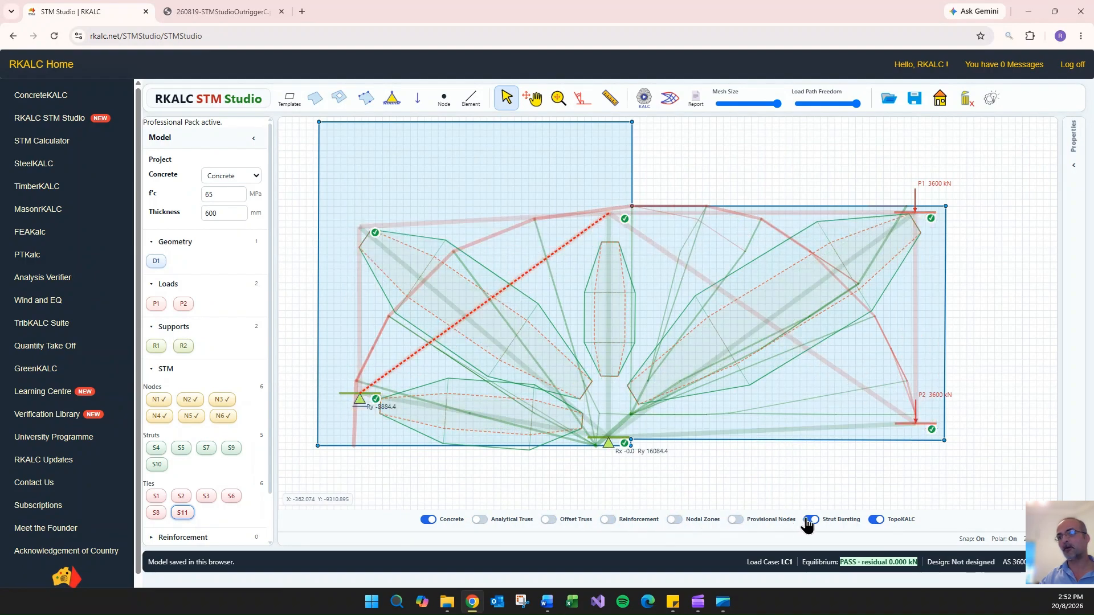
{"action": "left_click", "coordinate": [811, 520]}
{"action": "left_click", "coordinate": [877, 520]}
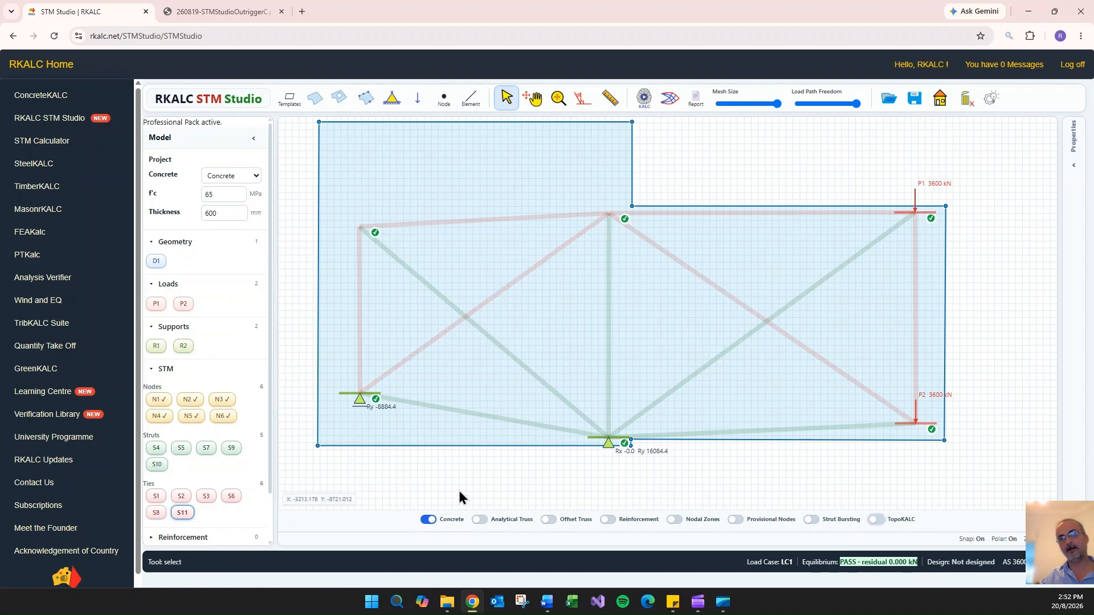
- Switch through the analytical truss, offset truss and nodal zones overlays on the model, leaving only the offset truss shown with the concrete
{"action": "left_click", "coordinate": [480, 520]}
{"action": "left_click", "coordinate": [480, 520]}
{"action": "left_click", "coordinate": [548, 520]}
{"action": "left_click", "coordinate": [555, 524]}
{"action": "left_click", "coordinate": [558, 525]}
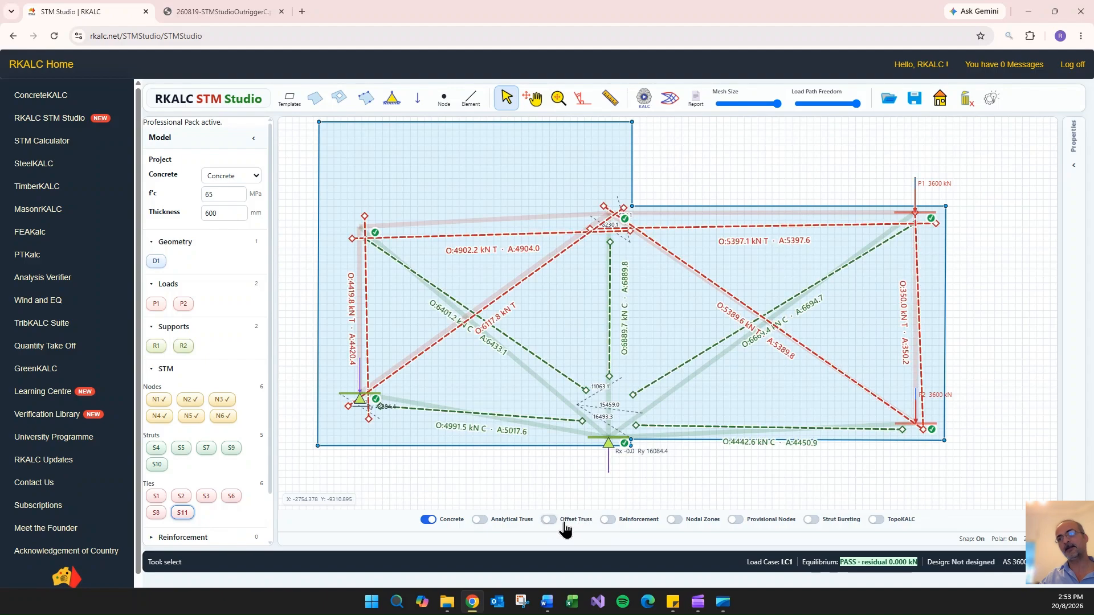
{"action": "left_click", "coordinate": [683, 523]}
{"action": "left_click", "coordinate": [684, 523]}
- Solve the strut-and-tie model again and review the design summary in the full calculation report
{"action": "left_click", "coordinate": [650, 101]}
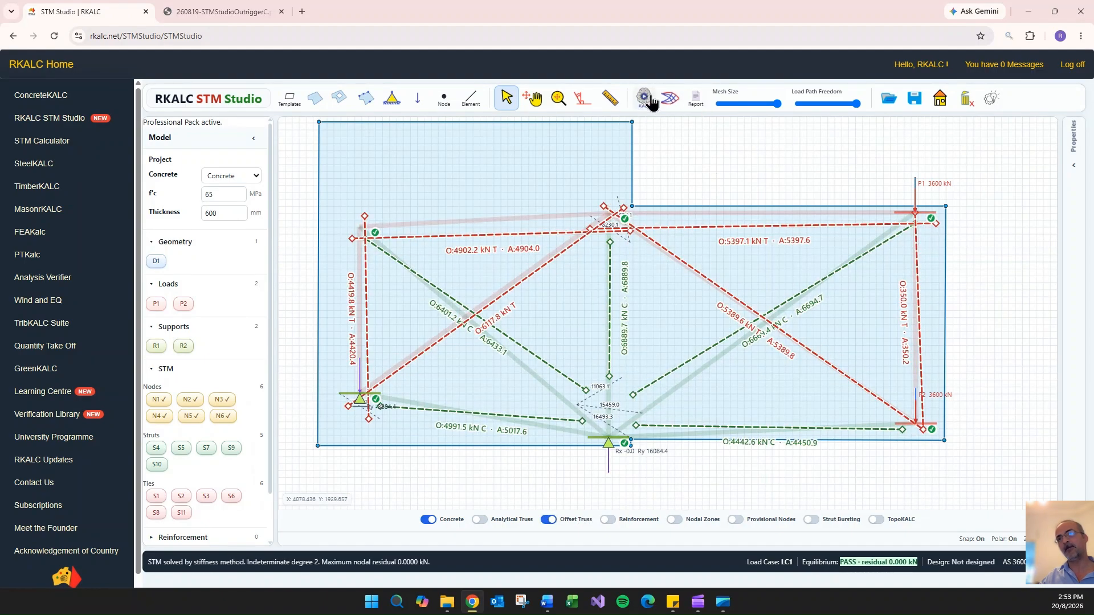
{"action": "left_click", "coordinate": [695, 98]}
{"action": "scroll", "coordinate": [1037, 155], "scroll_direction": "up", "scroll_amount": 20}
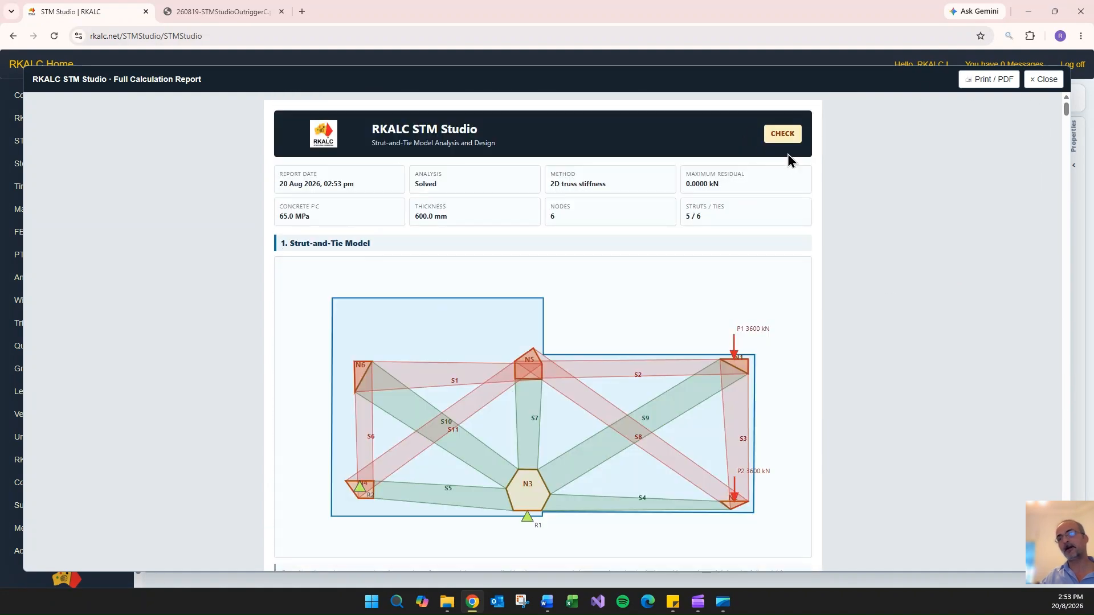
{"action": "scroll", "coordinate": [787, 154], "scroll_direction": "down", "scroll_amount": 15}
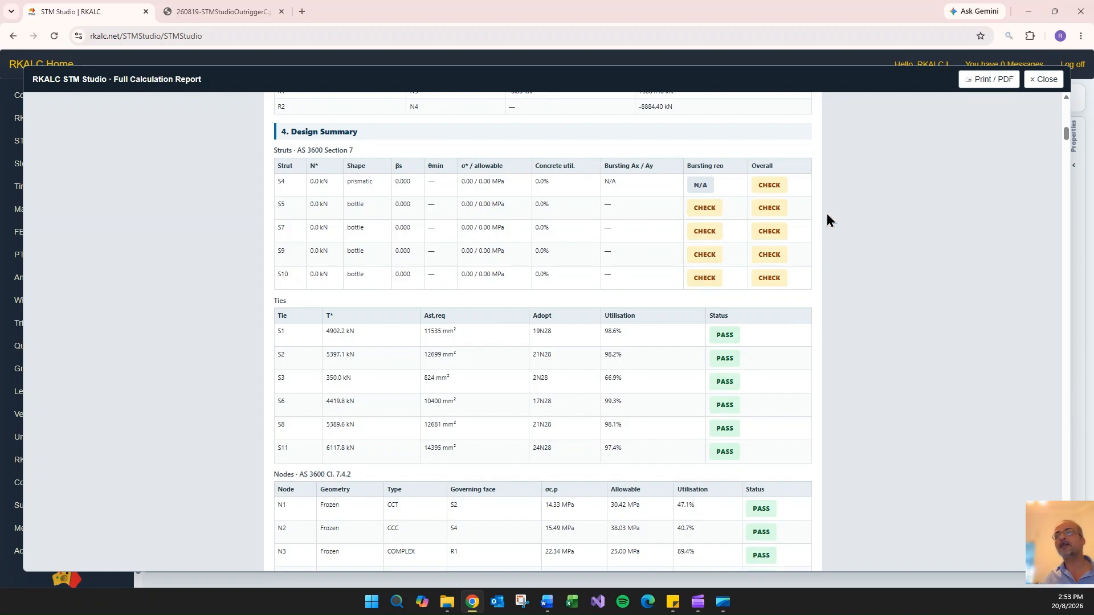
{"action": "left_click", "coordinate": [1043, 80]}
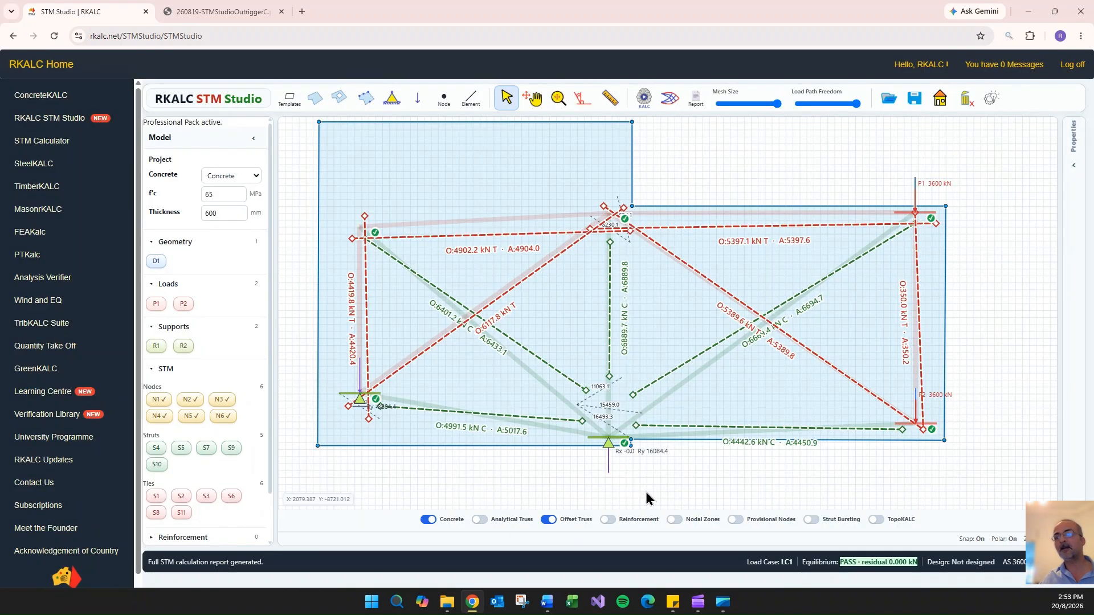
- Display the strut bursting envelopes on the model and review the strength and bursting check of strut S10
{"action": "left_click", "coordinate": [811, 519]}
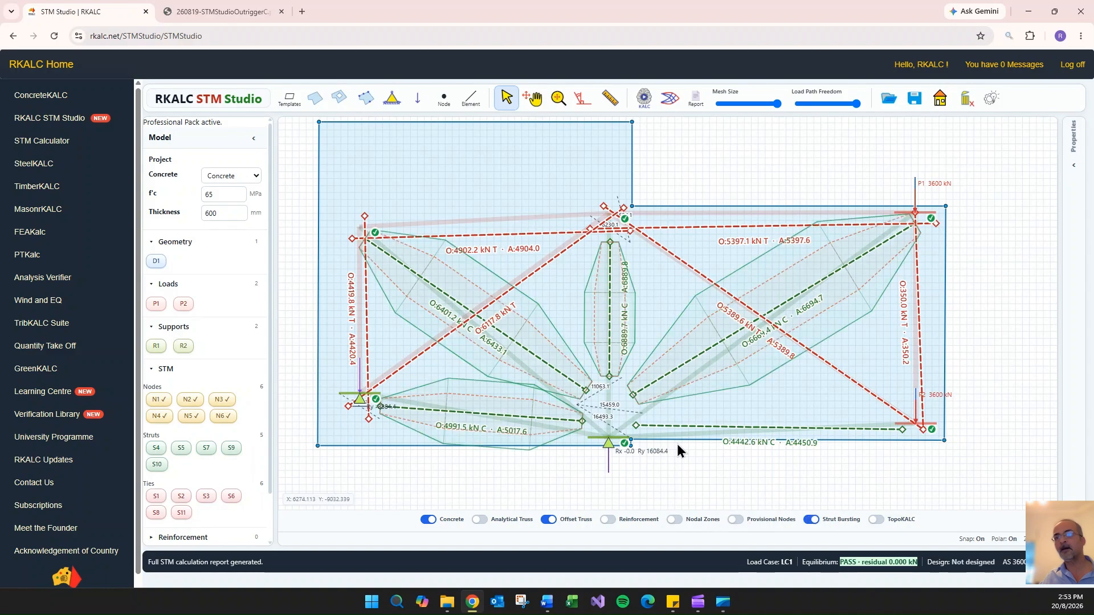
{"action": "left_click", "coordinate": [443, 296]}
{"action": "scroll", "coordinate": [424, 289], "scroll_direction": "up", "scroll_amount": 5}
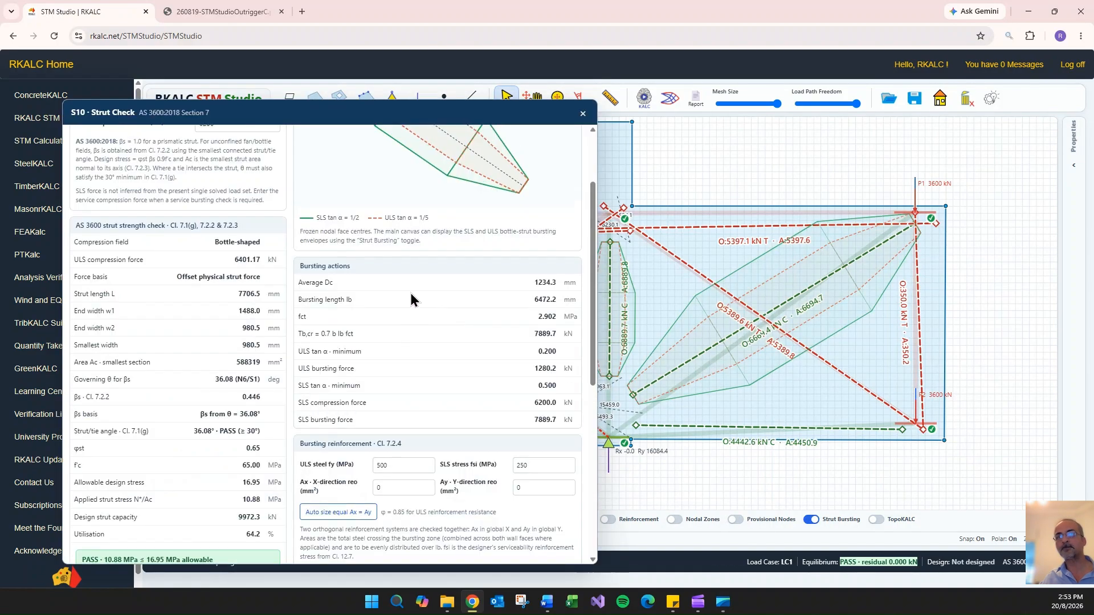
{"action": "left_click", "coordinate": [582, 117]}
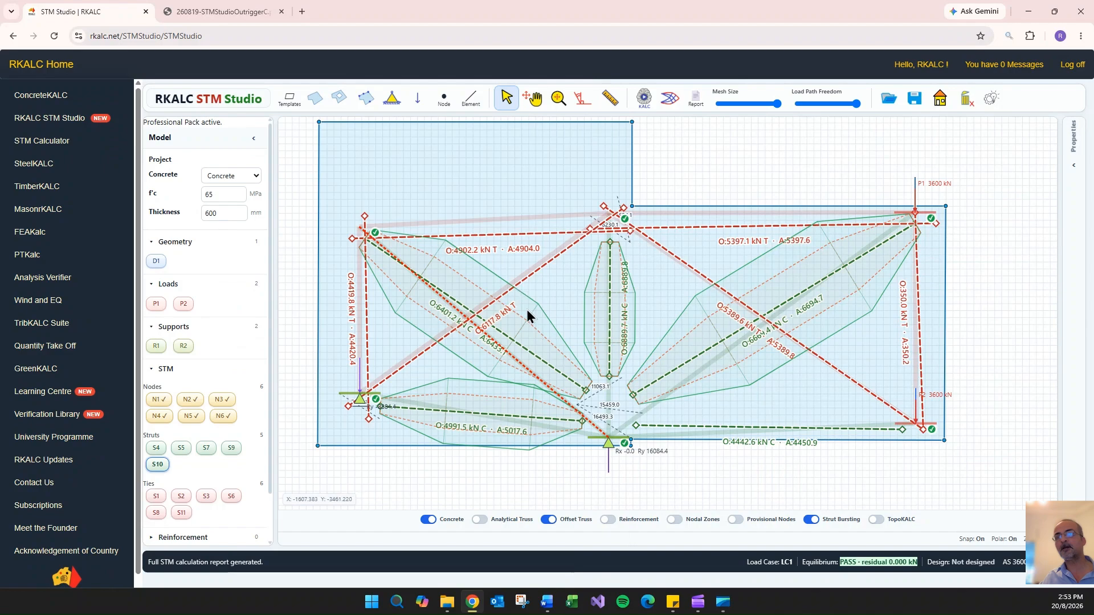
- Hide the offset truss and review the strength and bursting check of strut S5
{"action": "left_click", "coordinate": [548, 520]}
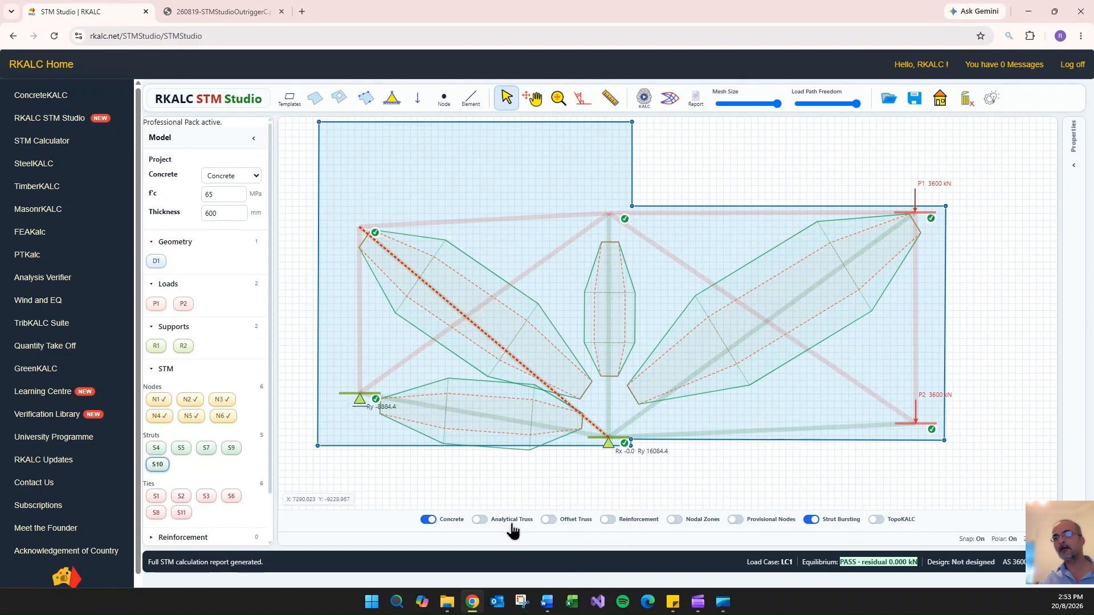
{"action": "double_click", "coordinate": [466, 411]}
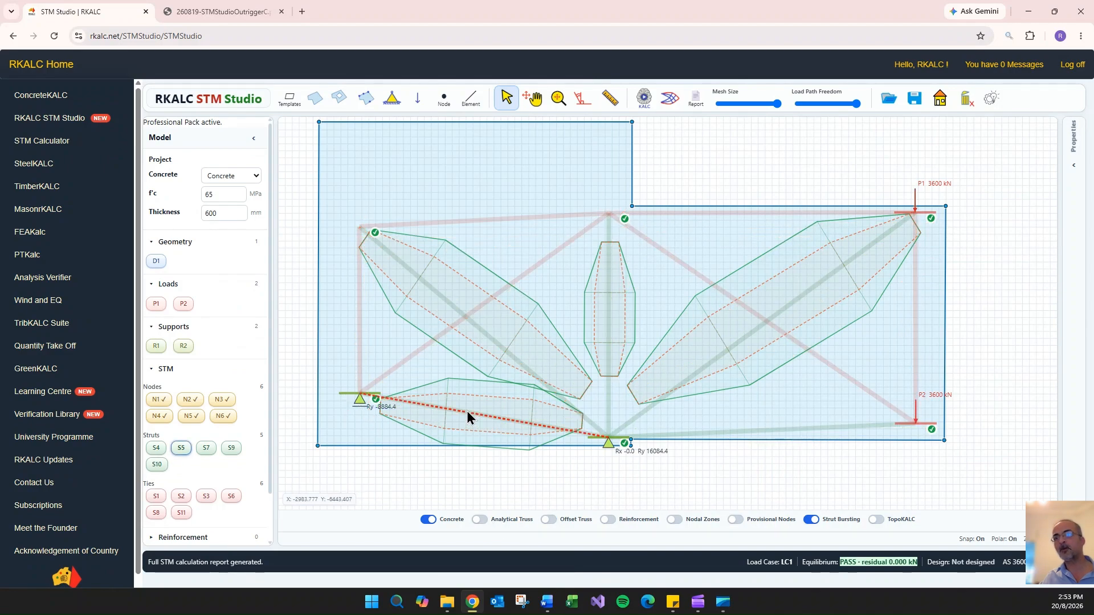
{"action": "scroll", "coordinate": [369, 415], "scroll_direction": "down", "scroll_amount": 10}
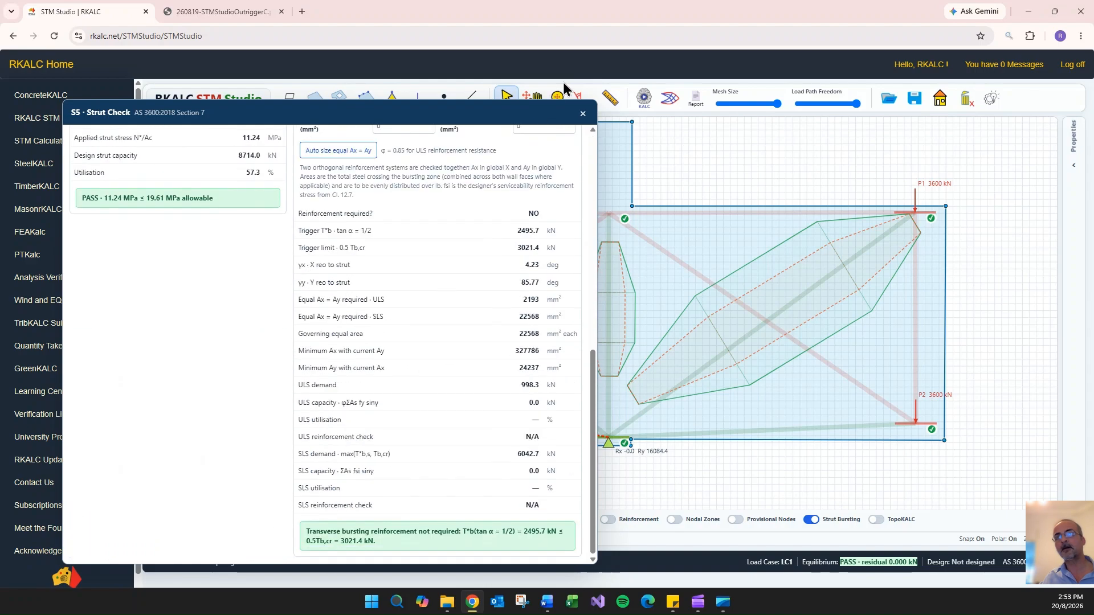
{"action": "left_click", "coordinate": [583, 113]}
- Review the design inputs, strength check and bursting actions of strut S9
{"action": "double_click", "coordinate": [779, 311]}
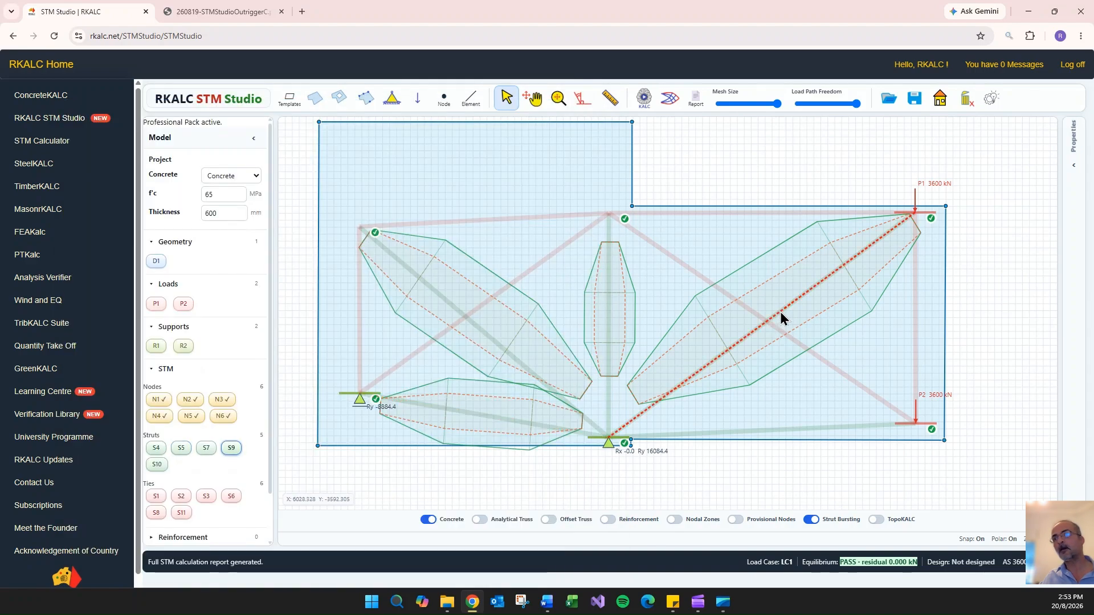
{"action": "scroll", "coordinate": [481, 279], "scroll_direction": "up", "scroll_amount": 1}
{"action": "scroll", "coordinate": [482, 279], "scroll_direction": "up", "scroll_amount": 10}
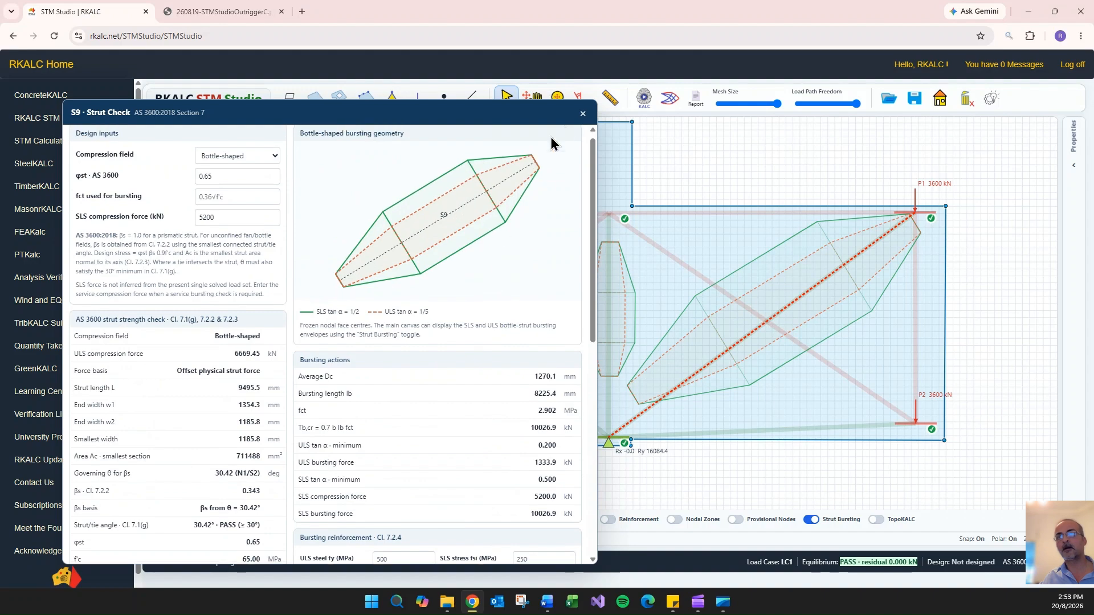
{"action": "left_click", "coordinate": [583, 114]}
- Open the full calculation report and check the strut statuses in its design summary
{"action": "left_click", "coordinate": [697, 101]}
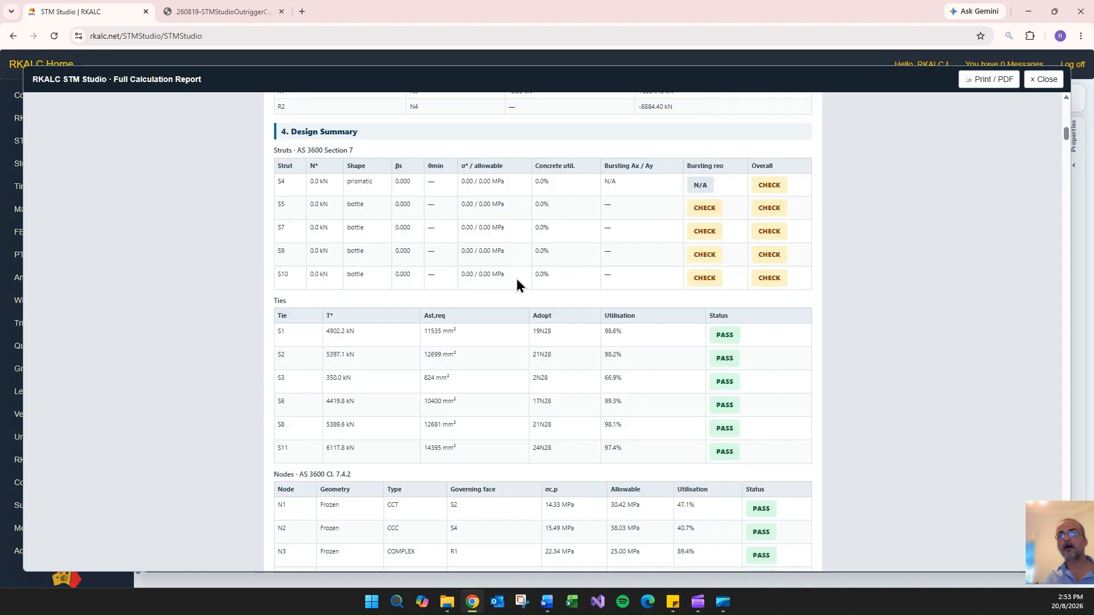
{"action": "scroll", "coordinate": [635, 311], "scroll_direction": "up", "scroll_amount": 10}
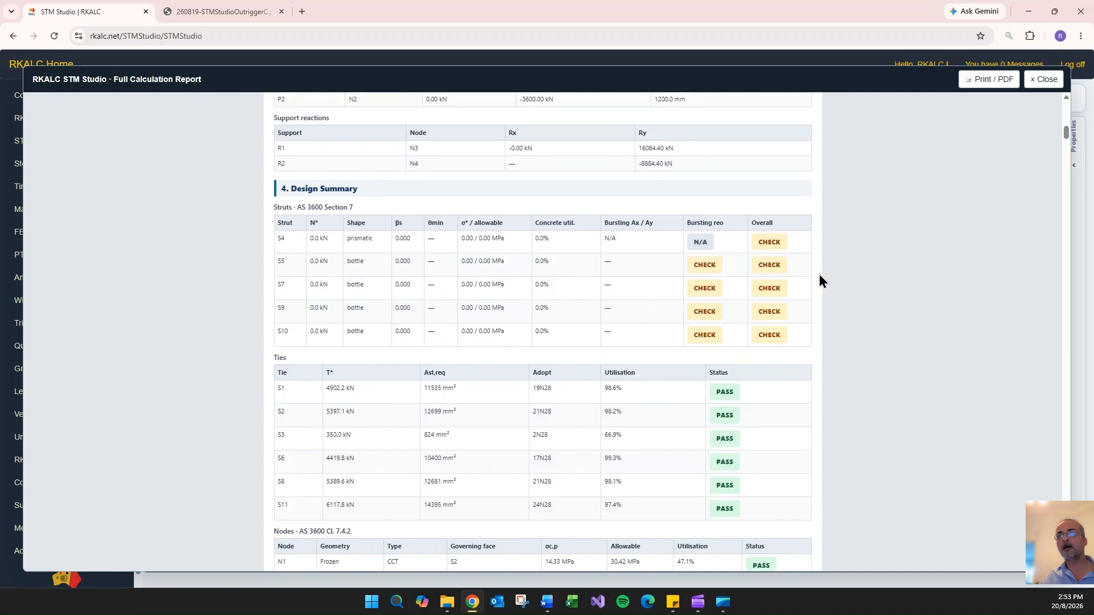
{"action": "left_click", "coordinate": [1045, 80]}
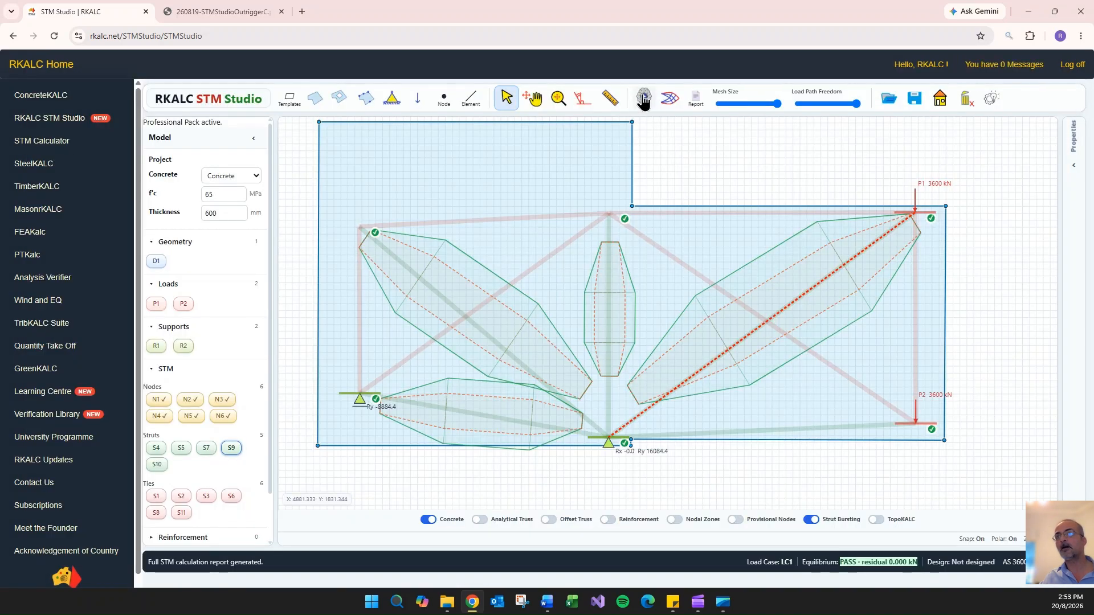
- Regenerate the full calculation report and look for any strut that fails its strength or bursting reinforcement check
{"action": "left_click", "coordinate": [696, 108]}
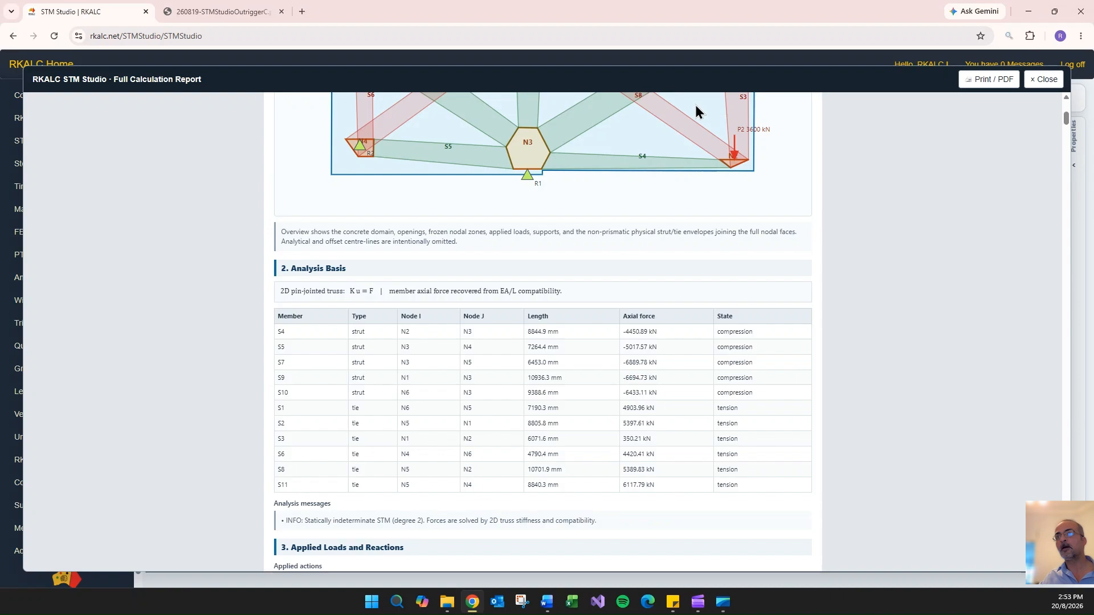
{"action": "scroll", "coordinate": [764, 279], "scroll_direction": "up", "scroll_amount": 5}
{"action": "scroll", "coordinate": [769, 283], "scroll_direction": "down", "scroll_amount": 12}
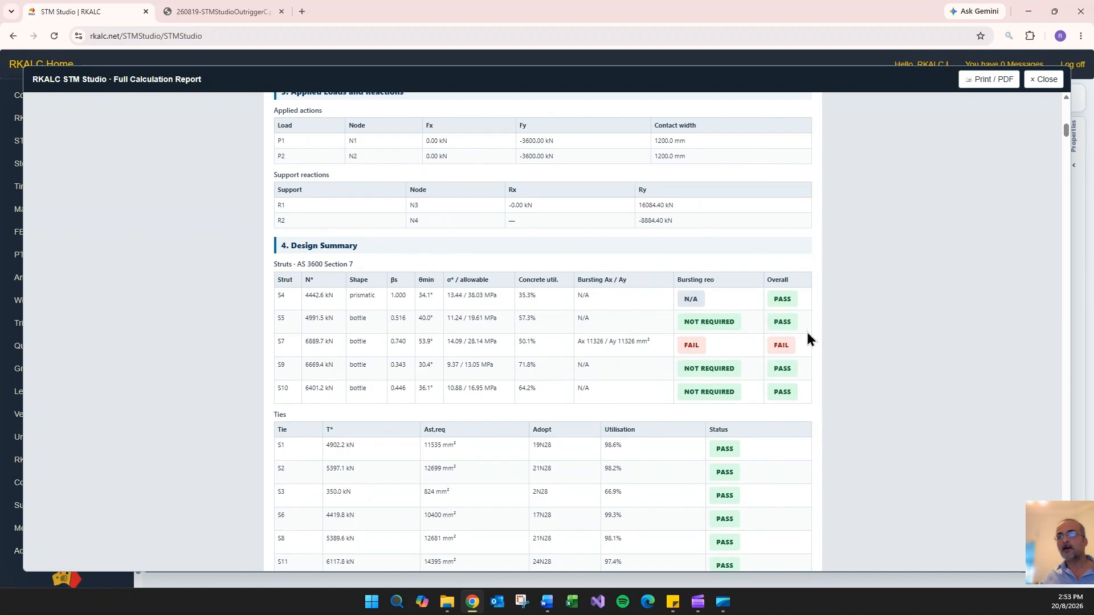
{"action": "left_click", "coordinate": [1046, 80]}
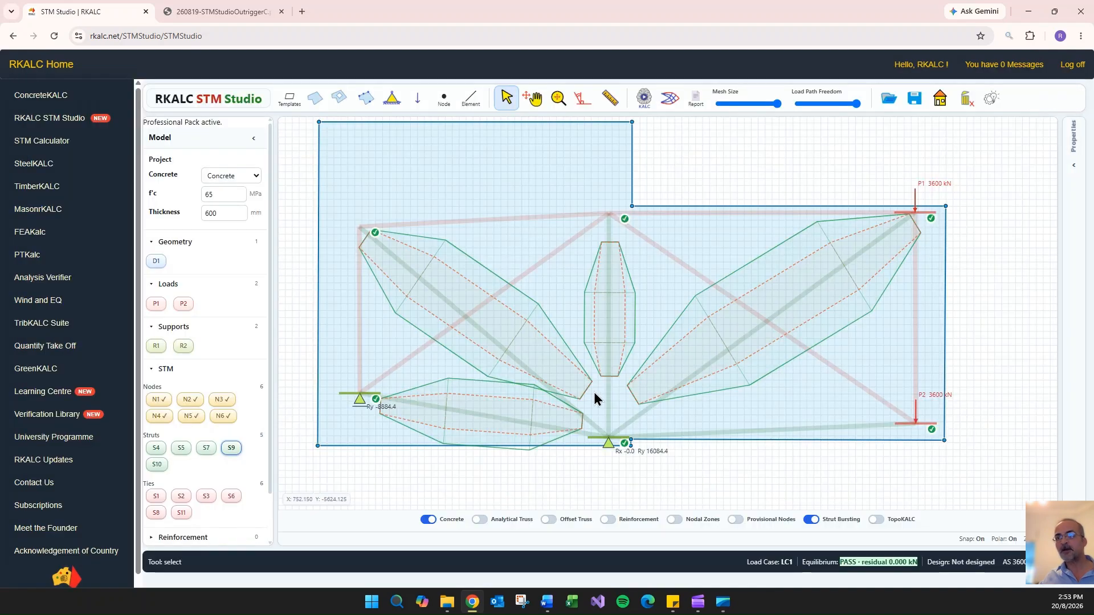
- Auto-size the bursting reinforcement of strut S7 with equal Ax and Ay areas in its strut check
{"action": "left_click", "coordinate": [207, 448]}
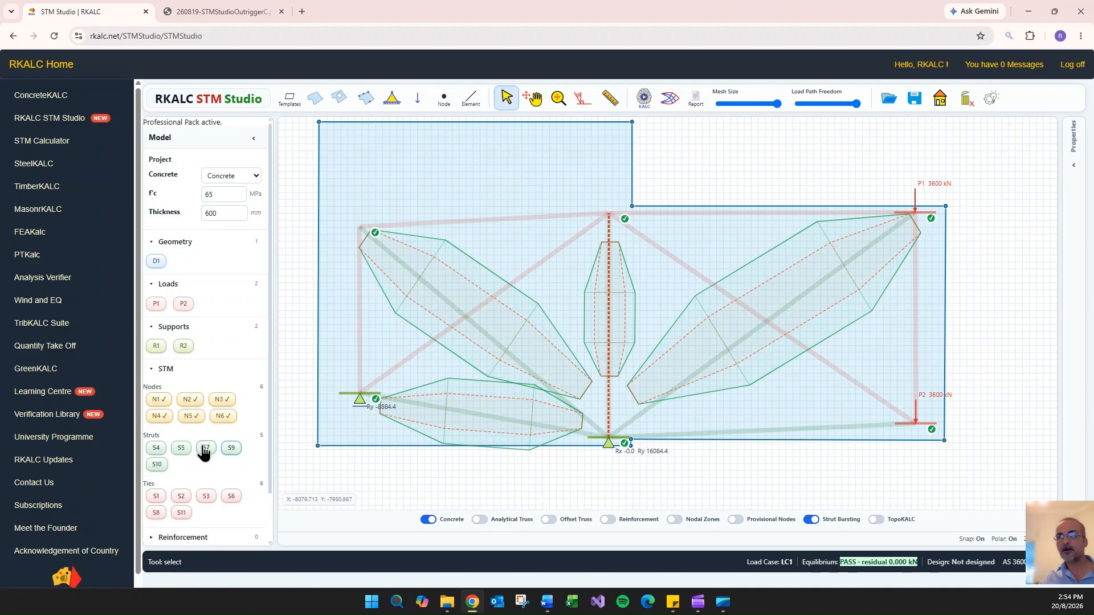
{"action": "double_click", "coordinate": [608, 289]}
{"action": "scroll", "coordinate": [198, 285], "scroll_direction": "down", "scroll_amount": 5}
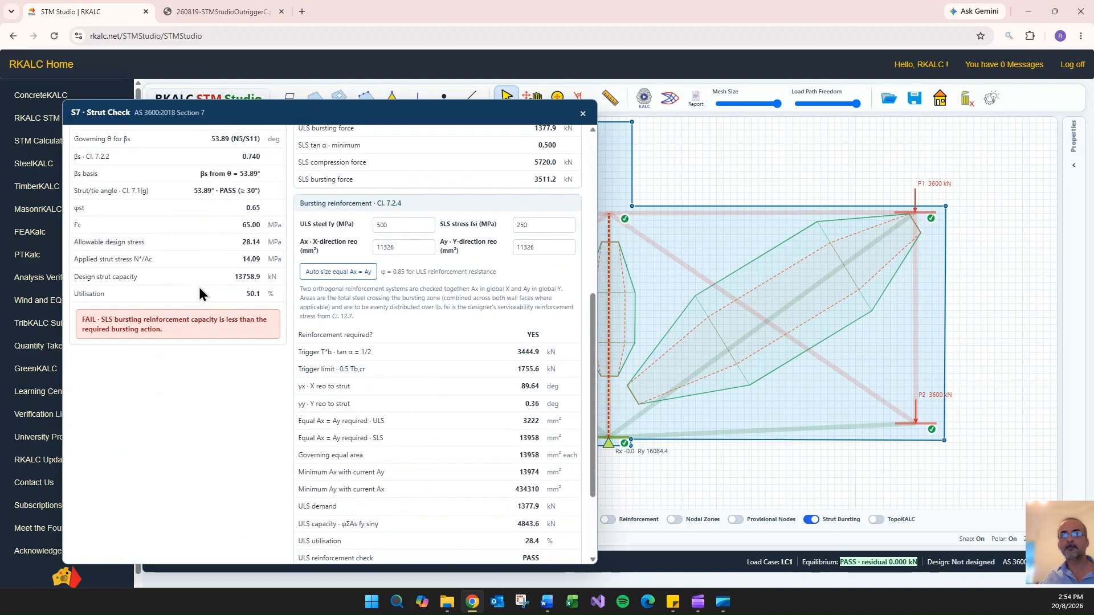
{"action": "left_click", "coordinate": [330, 274]}
{"action": "left_click", "coordinate": [582, 113]}
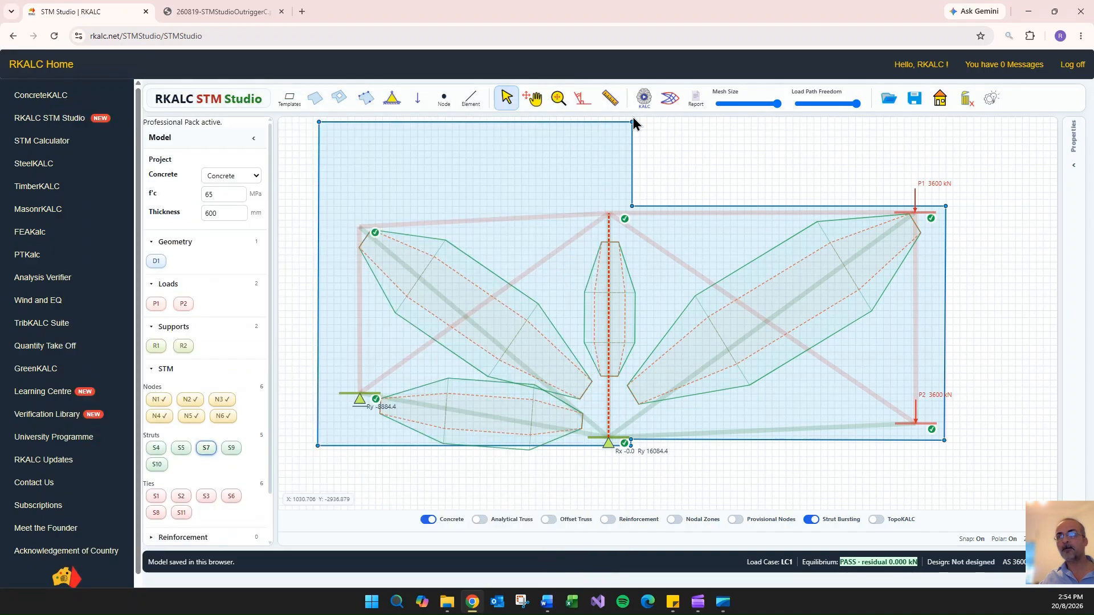
- Regenerate the full calculation report with the resized S7 reinforcement and check its overall status and design summary
{"action": "left_click", "coordinate": [644, 98]}
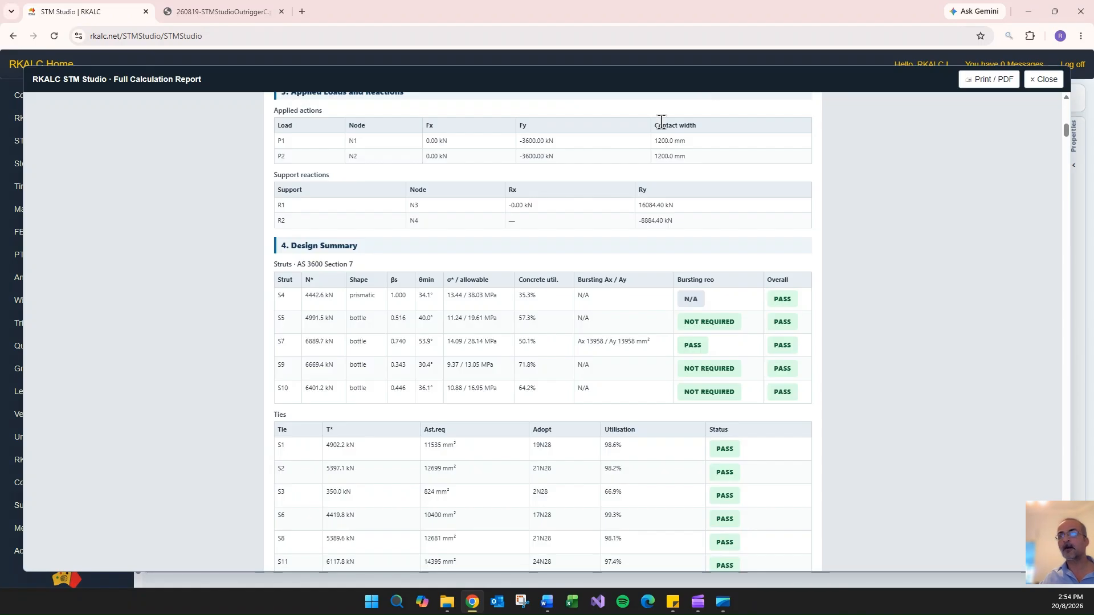
{"action": "scroll", "coordinate": [814, 286], "scroll_direction": "up", "scroll_amount": 5}
{"action": "scroll", "coordinate": [815, 286], "scroll_direction": "up", "scroll_amount": 8}
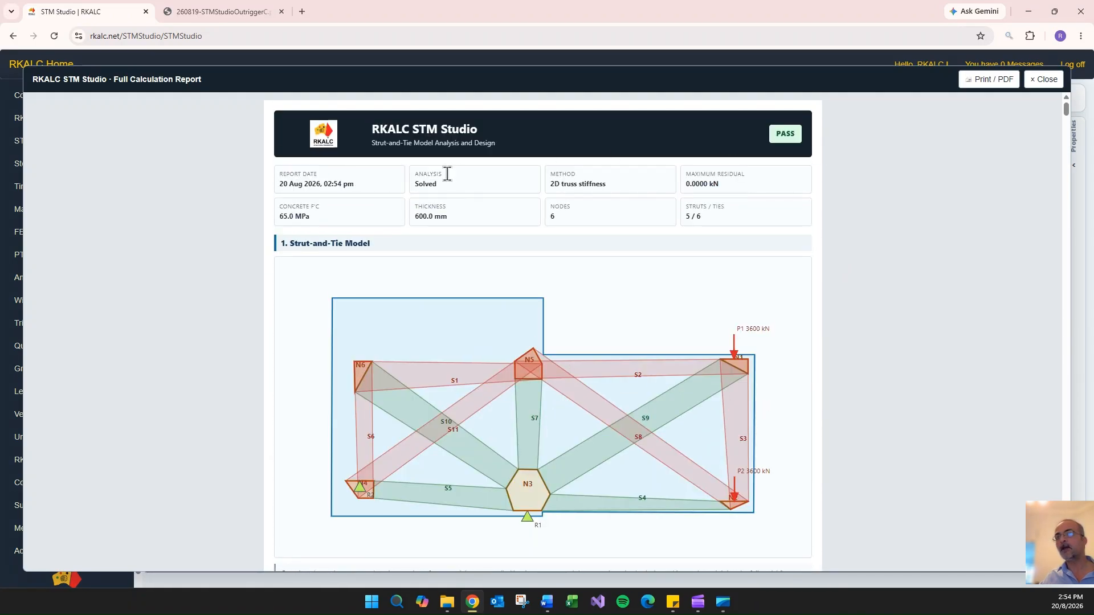
{"action": "scroll", "coordinate": [479, 204], "scroll_direction": "down", "scroll_amount": 15}
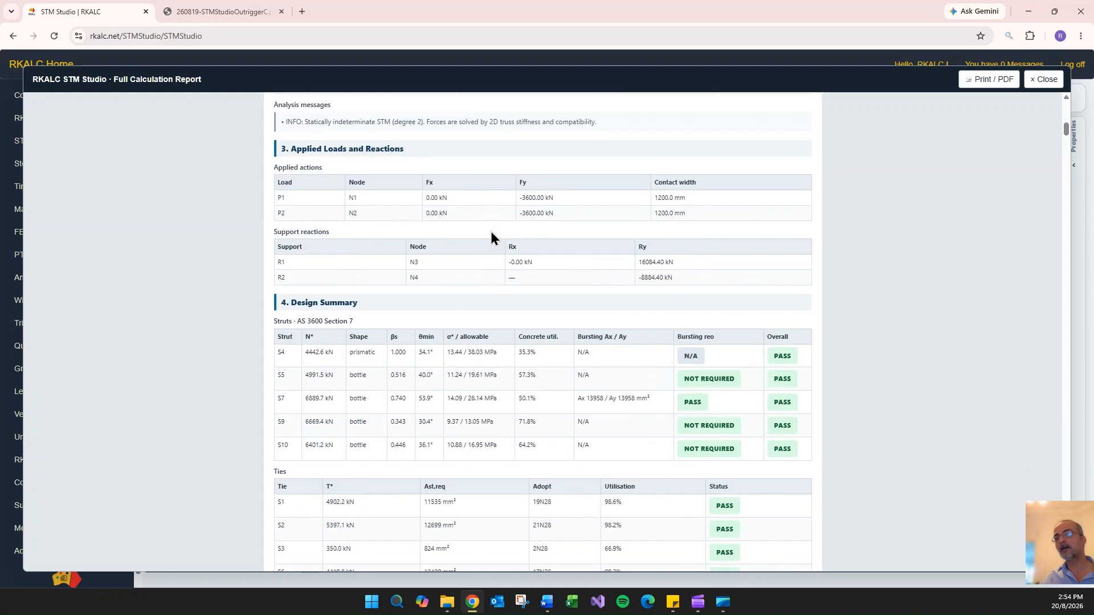
- Review the detailed strut bursting calculations and the tie reinforcement calculations for S1 to S8 in the full calculation report
{"action": "scroll", "coordinate": [505, 245], "scroll_direction": "down", "scroll_amount": 20}
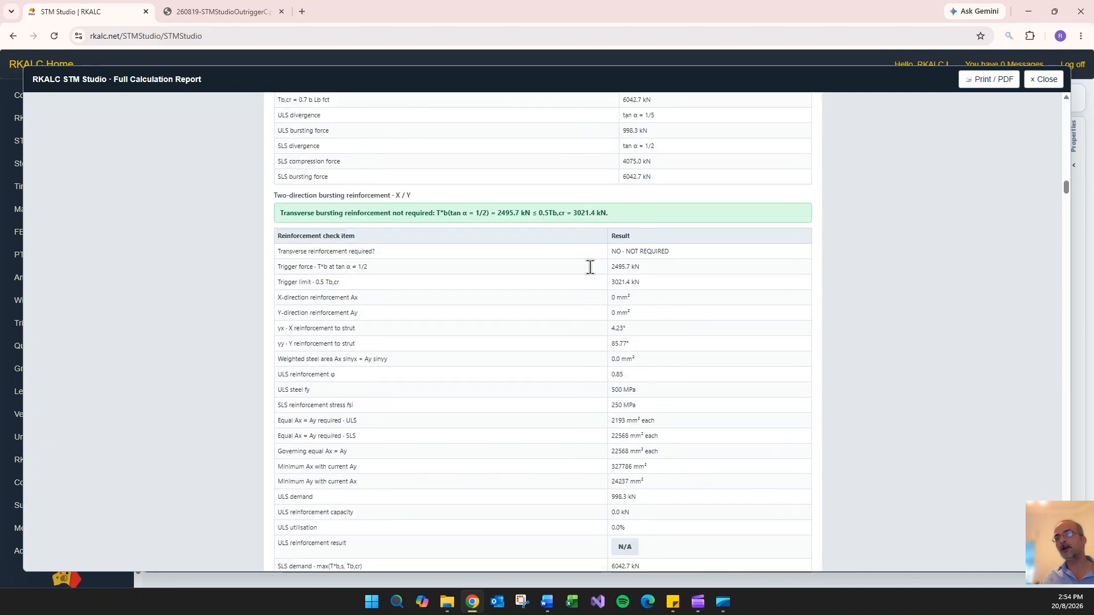
{"action": "scroll", "coordinate": [591, 271], "scroll_direction": "down", "scroll_amount": 20}
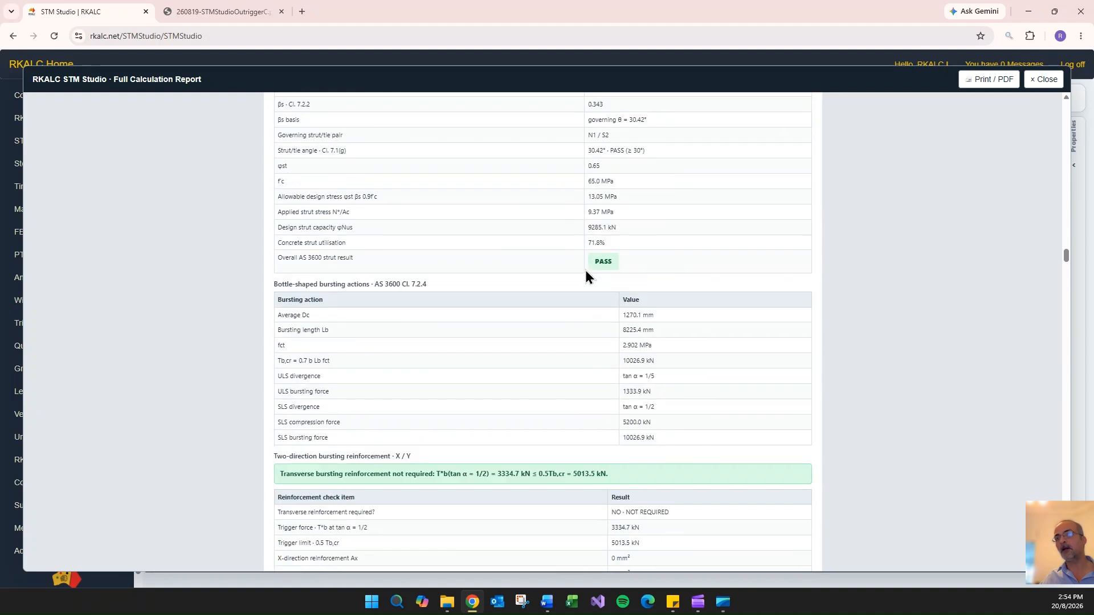
{"action": "scroll", "coordinate": [587, 274], "scroll_direction": "down", "scroll_amount": 20}
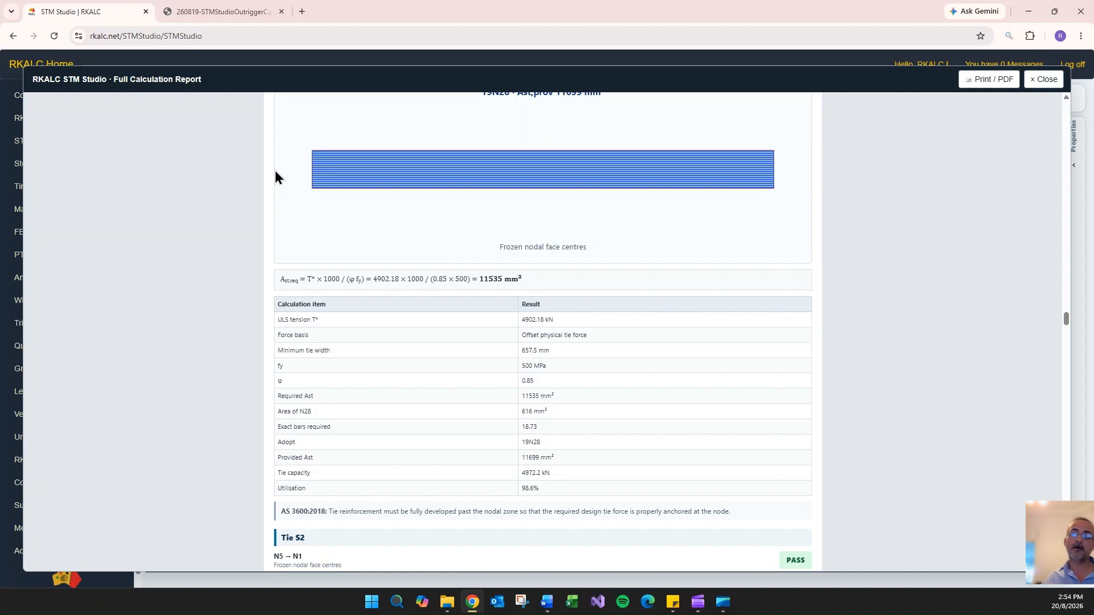
{"action": "scroll", "coordinate": [572, 268], "scroll_direction": "down", "scroll_amount": 12}
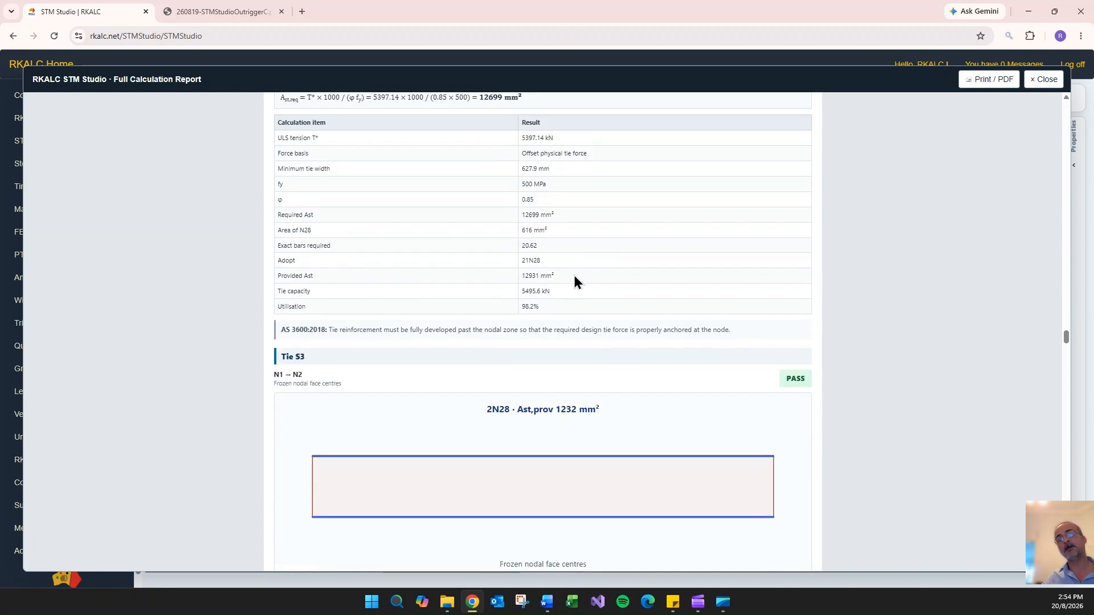
{"action": "scroll", "coordinate": [574, 275], "scroll_direction": "down", "scroll_amount": 10}
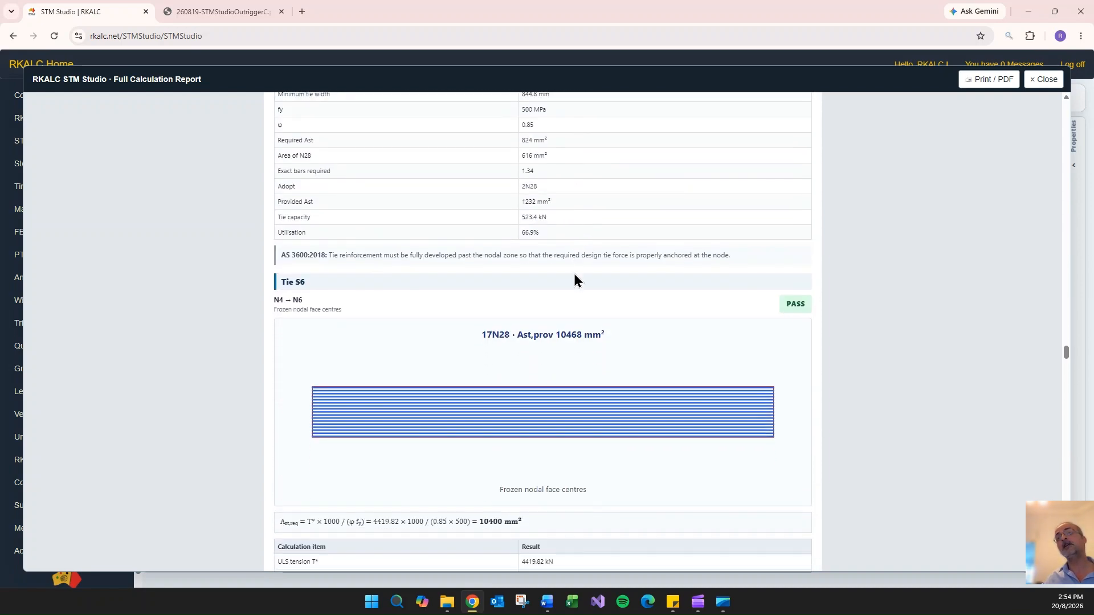
{"action": "scroll", "coordinate": [573, 274], "scroll_direction": "down", "scroll_amount": 8}
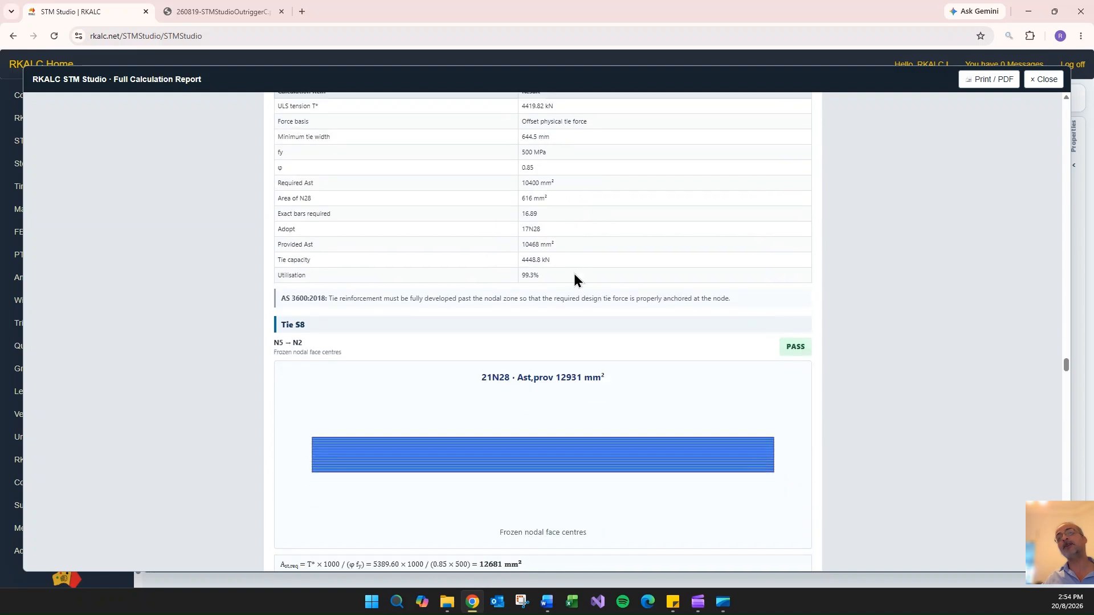
- Review the nodal strength checks and stress results of the nodes in the report, and close the report
{"action": "scroll", "coordinate": [573, 274], "scroll_direction": "down", "scroll_amount": 12}
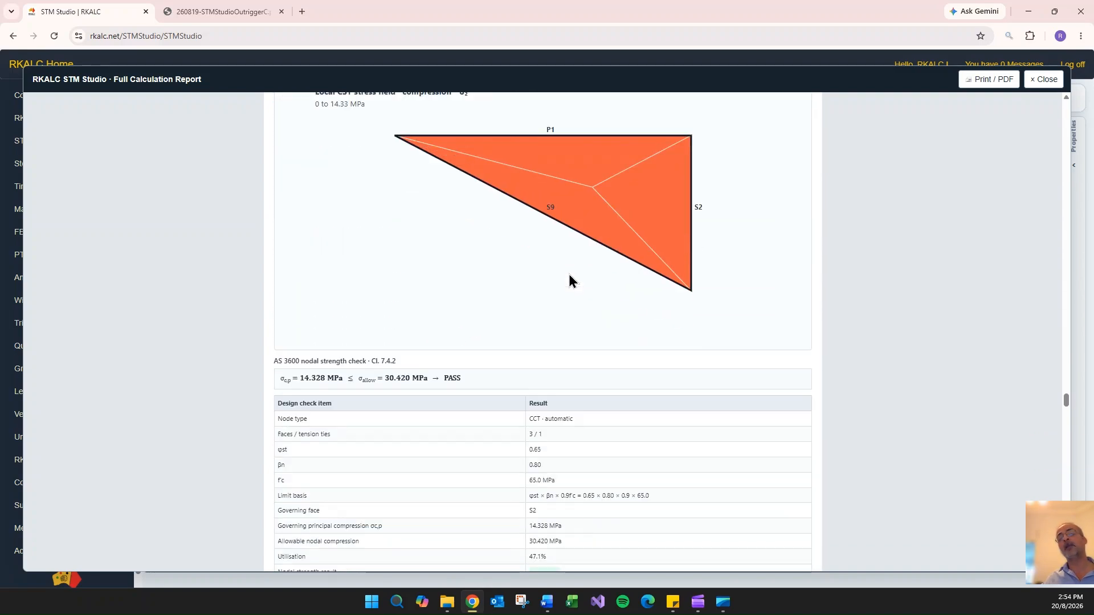
{"action": "scroll", "coordinate": [568, 275], "scroll_direction": "down", "scroll_amount": 15}
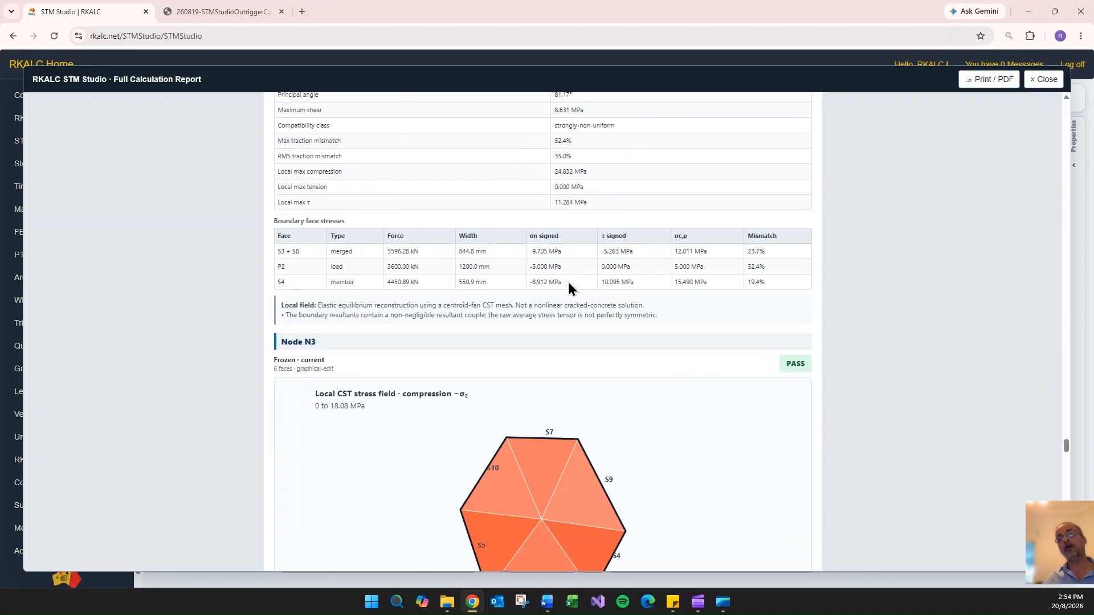
{"action": "scroll", "coordinate": [568, 282], "scroll_direction": "down", "scroll_amount": 15}
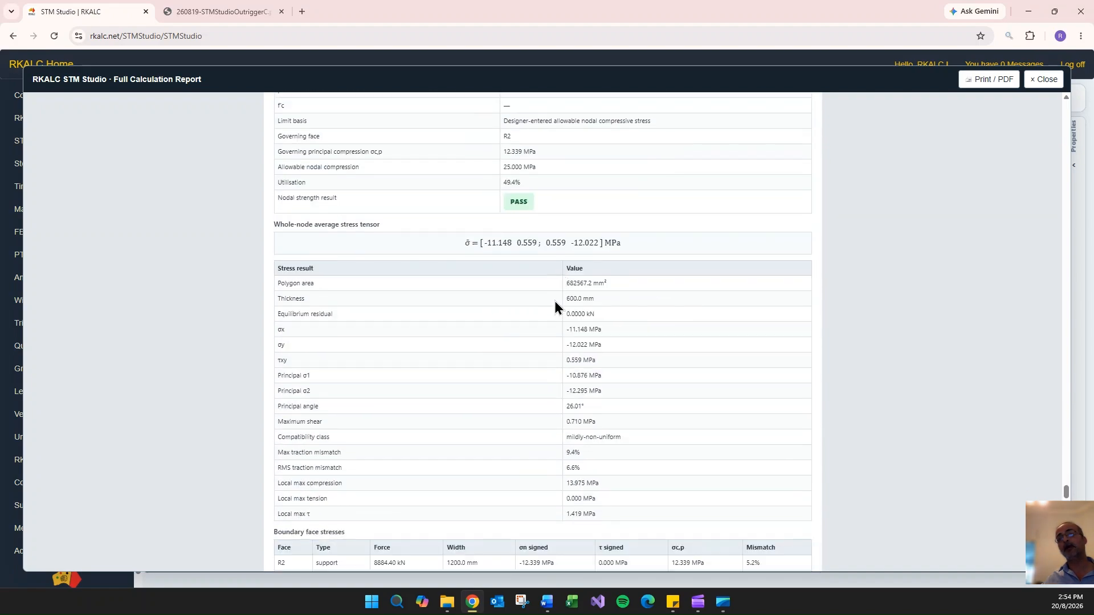
{"action": "scroll", "coordinate": [554, 307], "scroll_direction": "down", "scroll_amount": 10}
{"action": "left_click", "coordinate": [1036, 87]}
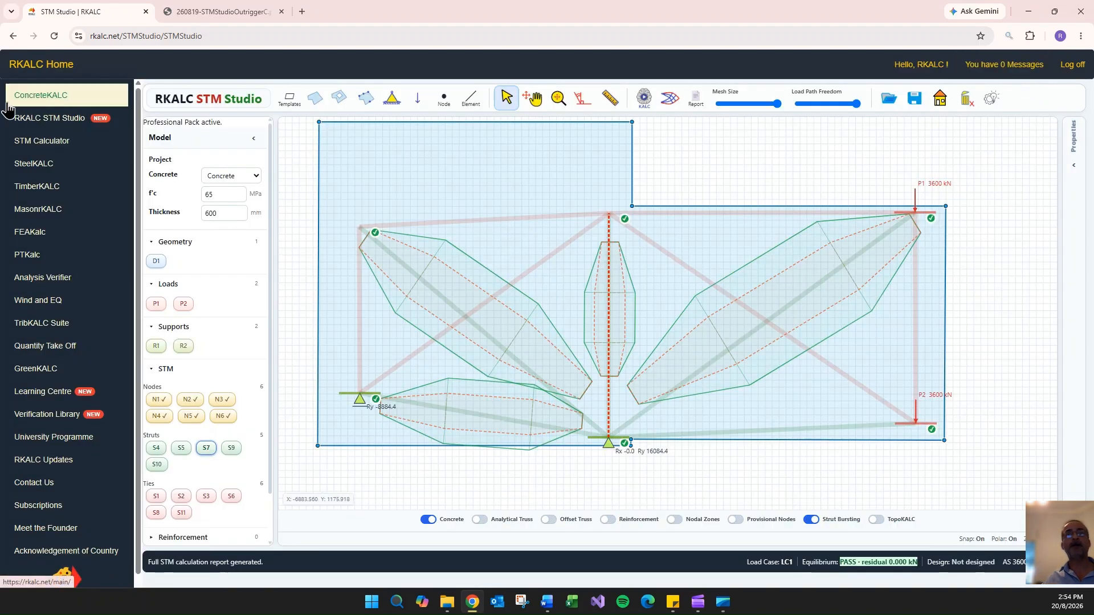
- Open the STM Studio worked example page and find the technical paper on general N-face nodal construction
{"action": "left_click", "coordinate": [49, 117]}
{"action": "left_click", "coordinate": [56, 165]}
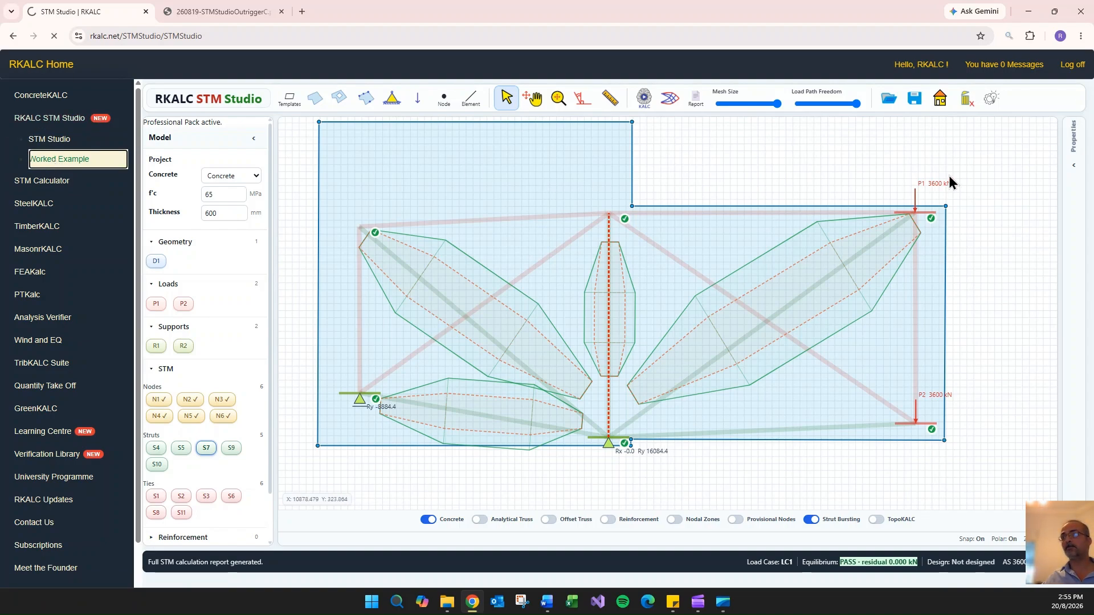
{"action": "scroll", "coordinate": [914, 311], "scroll_direction": "down", "scroll_amount": 15}
{"action": "scroll", "coordinate": [941, 291], "scroll_direction": "down", "scroll_amount": 20}
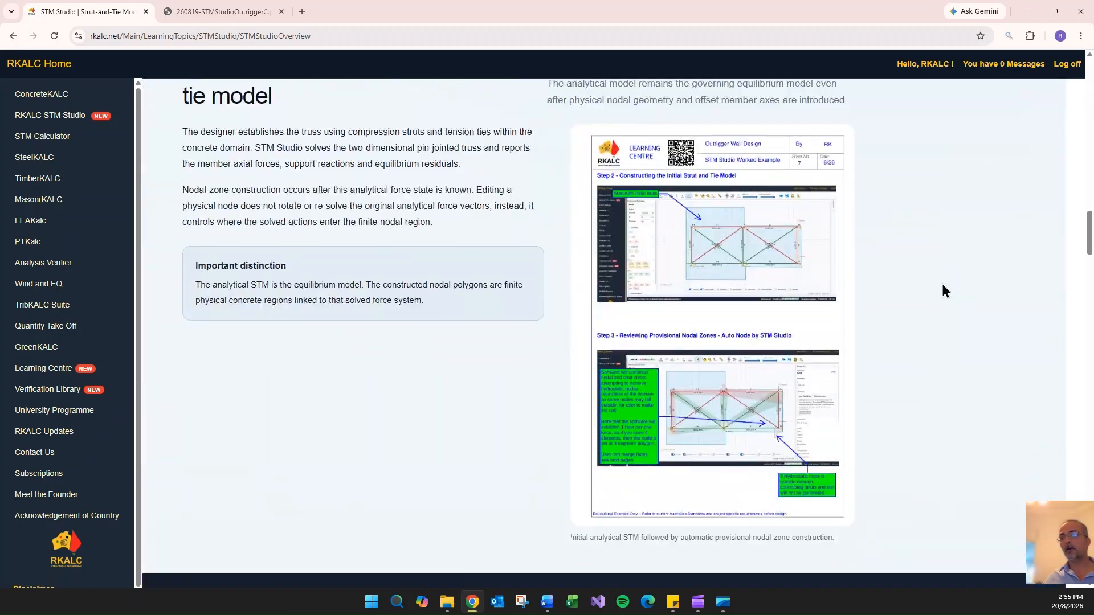
{"action": "scroll", "coordinate": [968, 270], "scroll_direction": "down", "scroll_amount": 20}
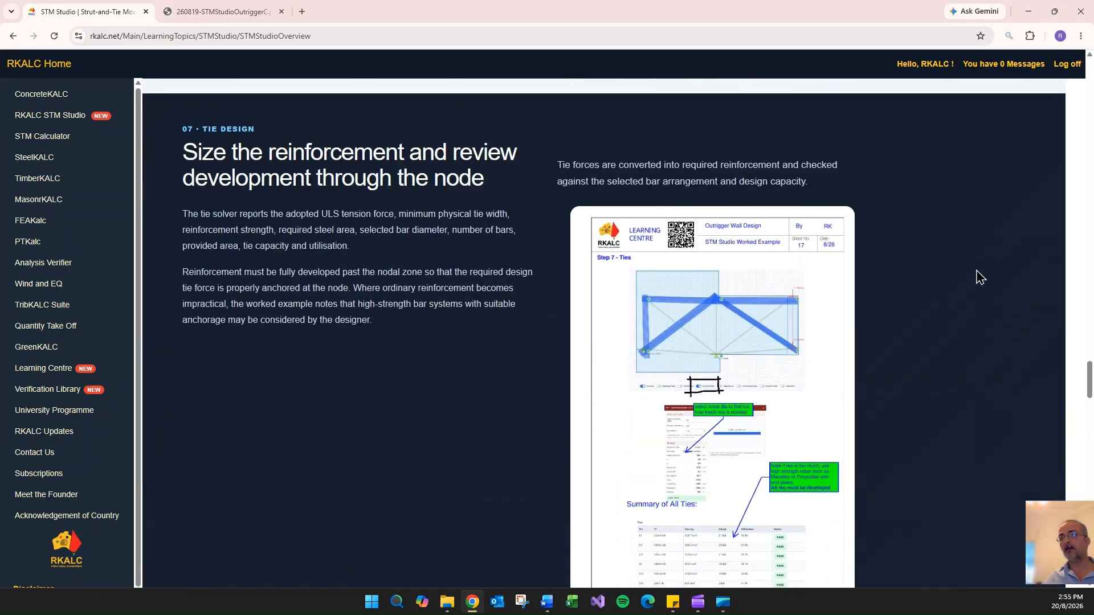
{"action": "scroll", "coordinate": [741, 291], "scroll_direction": "down", "scroll_amount": 20}
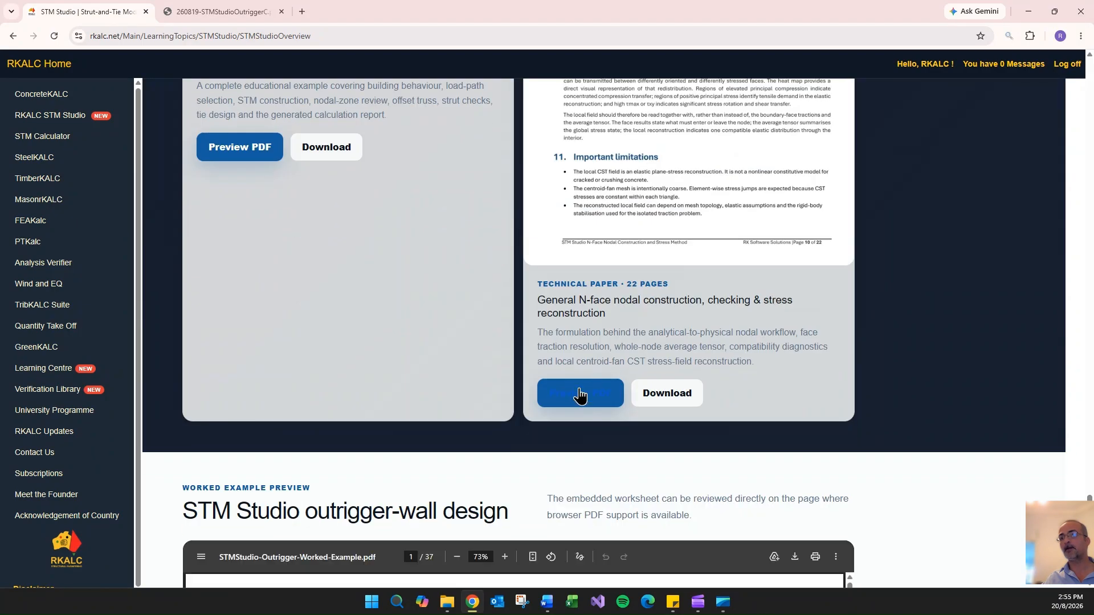
- Preview the N-face nodal construction paper and read through its merged faces, stress tensor, equilibrium and principal stress sections
{"action": "left_click", "coordinate": [578, 396]}
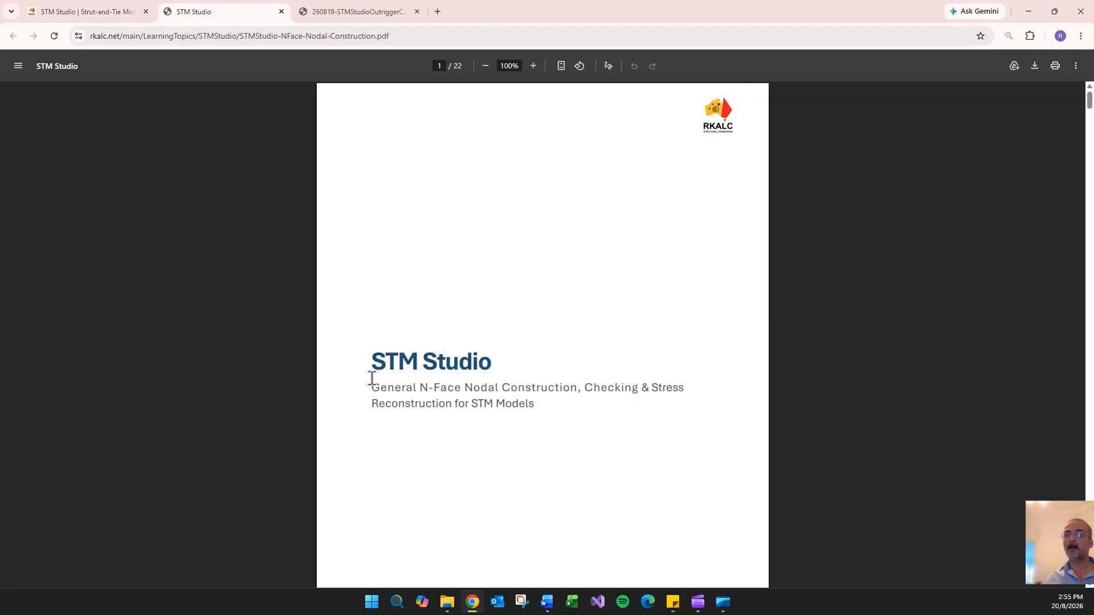
{"action": "scroll", "coordinate": [371, 378], "scroll_direction": "down", "scroll_amount": 20}
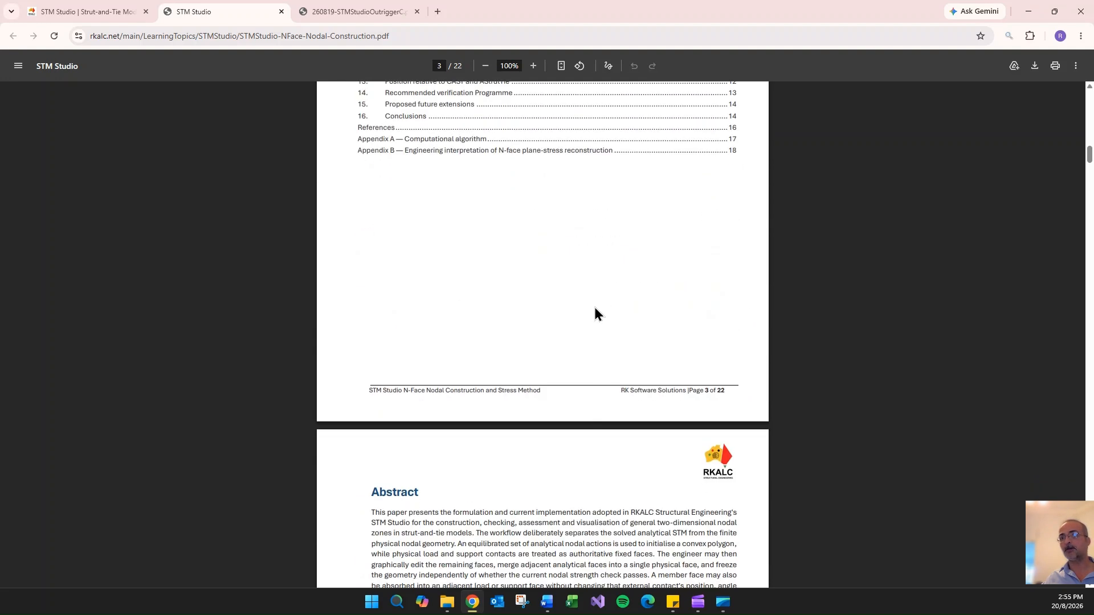
{"action": "scroll", "coordinate": [594, 314], "scroll_direction": "down", "scroll_amount": 20}
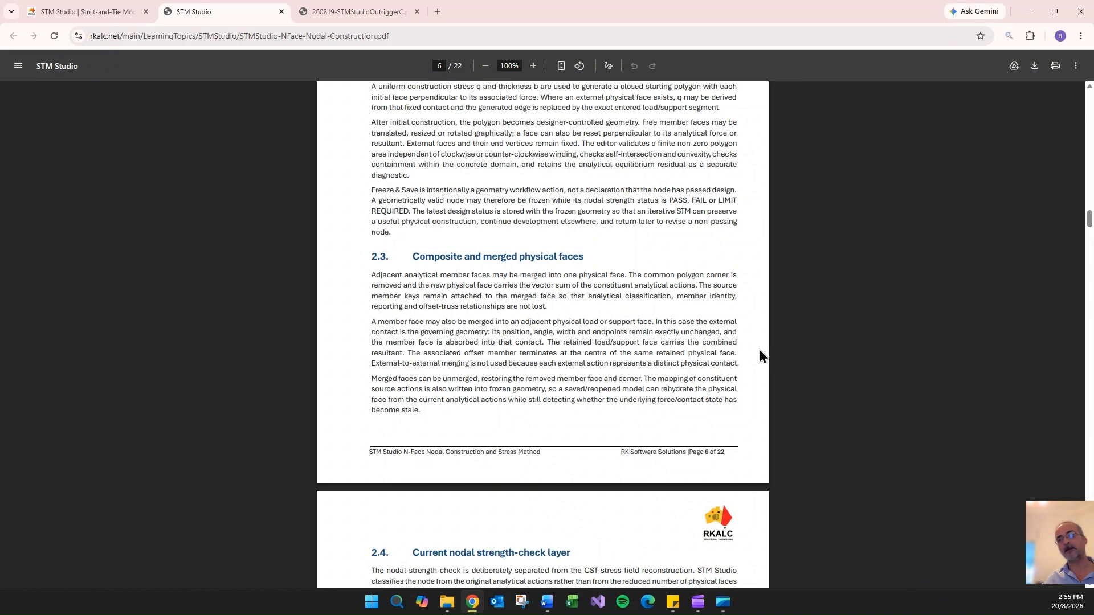
{"action": "scroll", "coordinate": [667, 286], "scroll_direction": "down", "scroll_amount": 14}
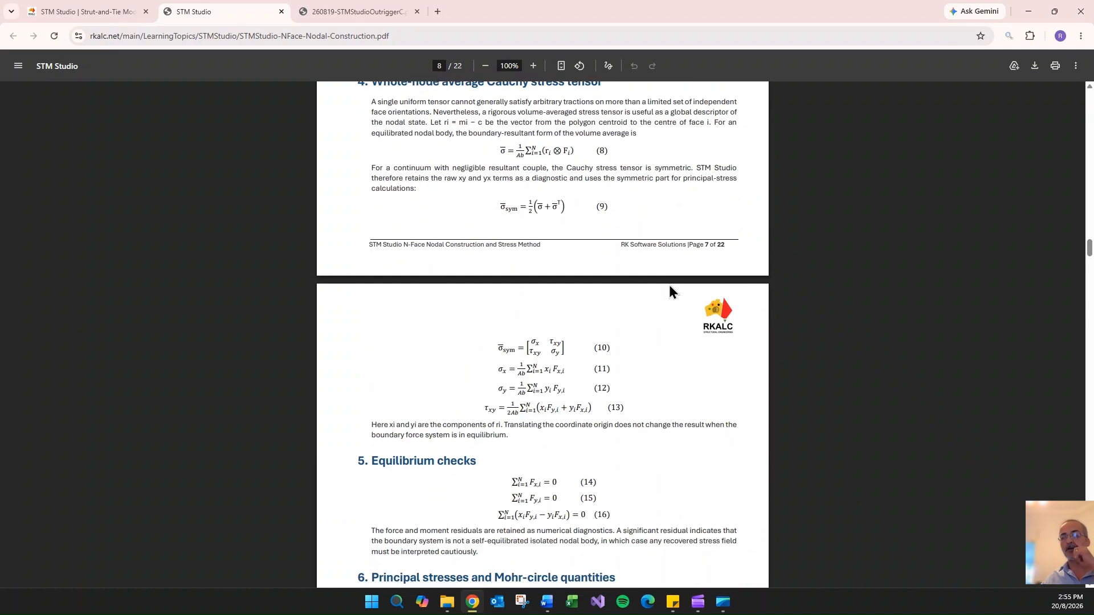
{"action": "scroll", "coordinate": [664, 290], "scroll_direction": "down", "scroll_amount": 8}
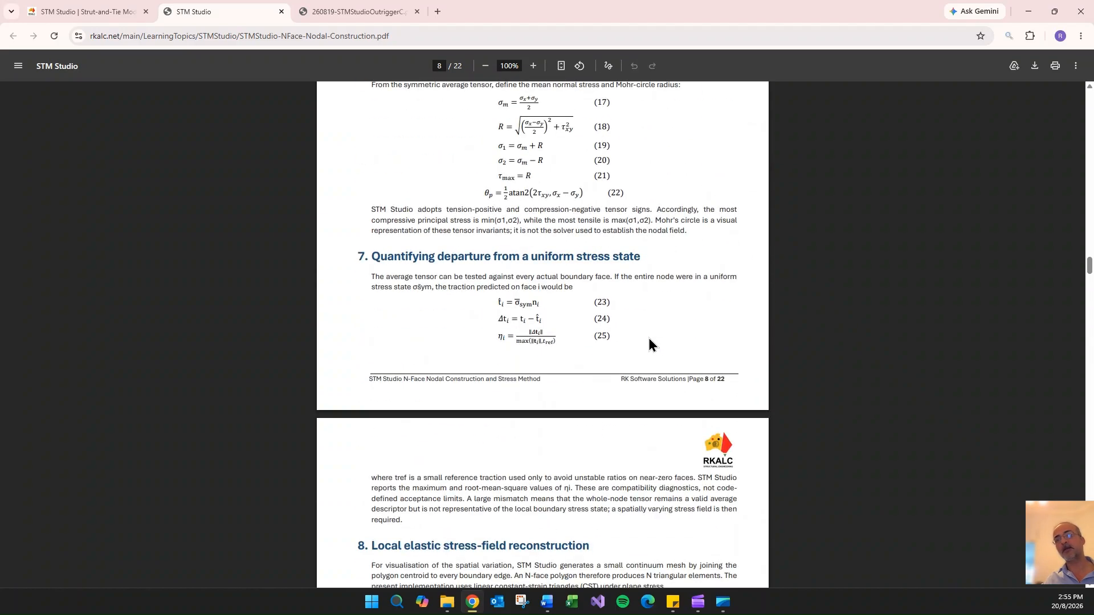
{"action": "scroll", "coordinate": [650, 344], "scroll_direction": "down", "scroll_amount": 20}
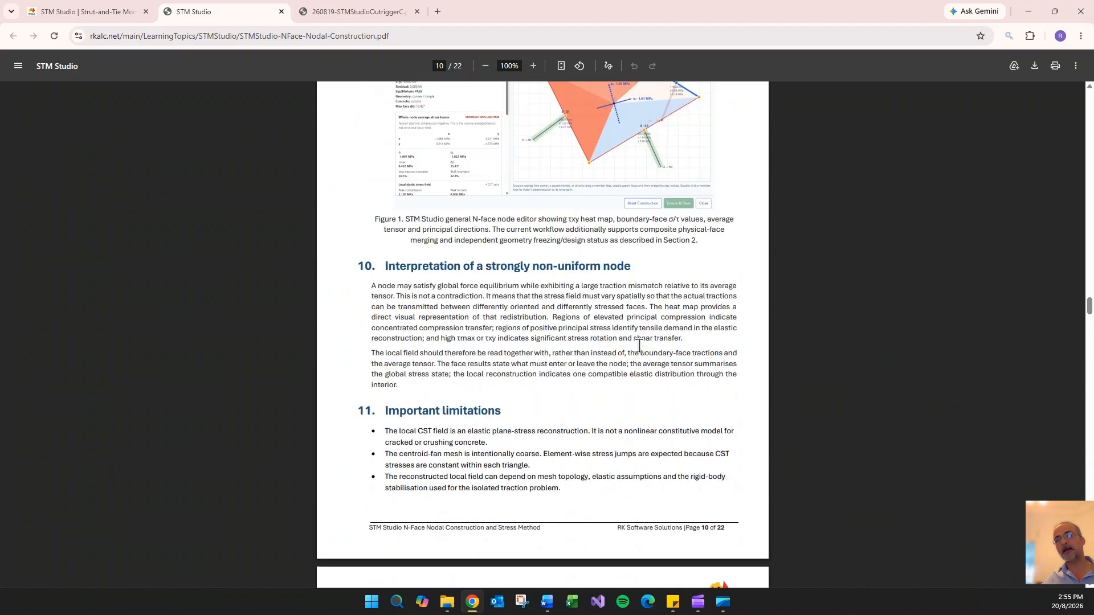
- Examine the paper's Figure 1 of the N-face node editor, then close the paper and minimize the browser
{"action": "scroll", "coordinate": [638, 346], "scroll_direction": "down", "scroll_amount": 20}
{"action": "scroll", "coordinate": [637, 350], "scroll_direction": "up", "scroll_amount": 7}
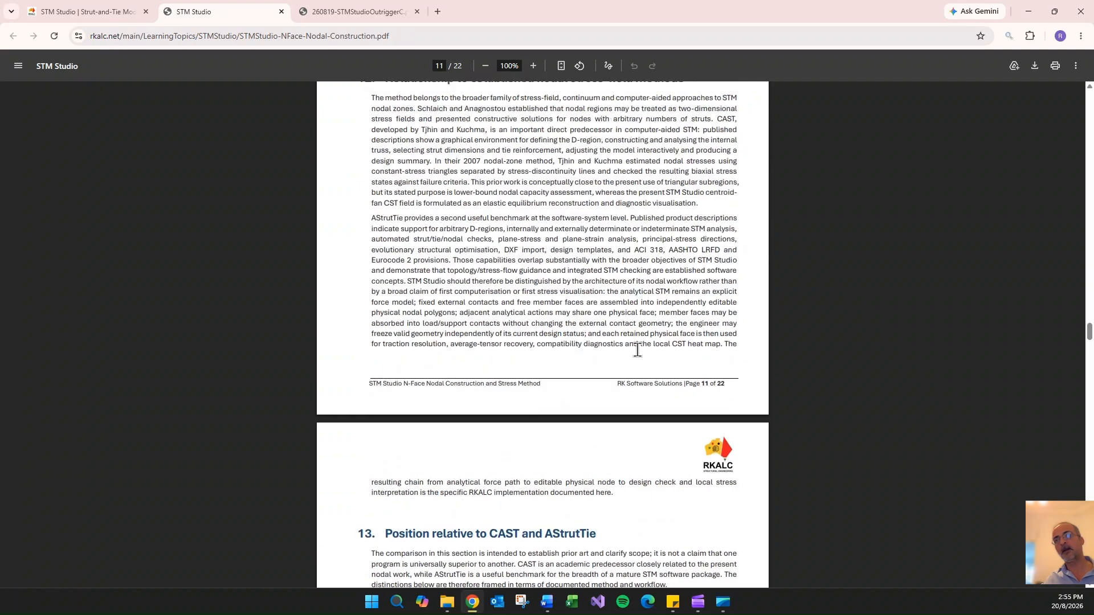
{"action": "scroll", "coordinate": [637, 350], "scroll_direction": "up", "scroll_amount": 16}
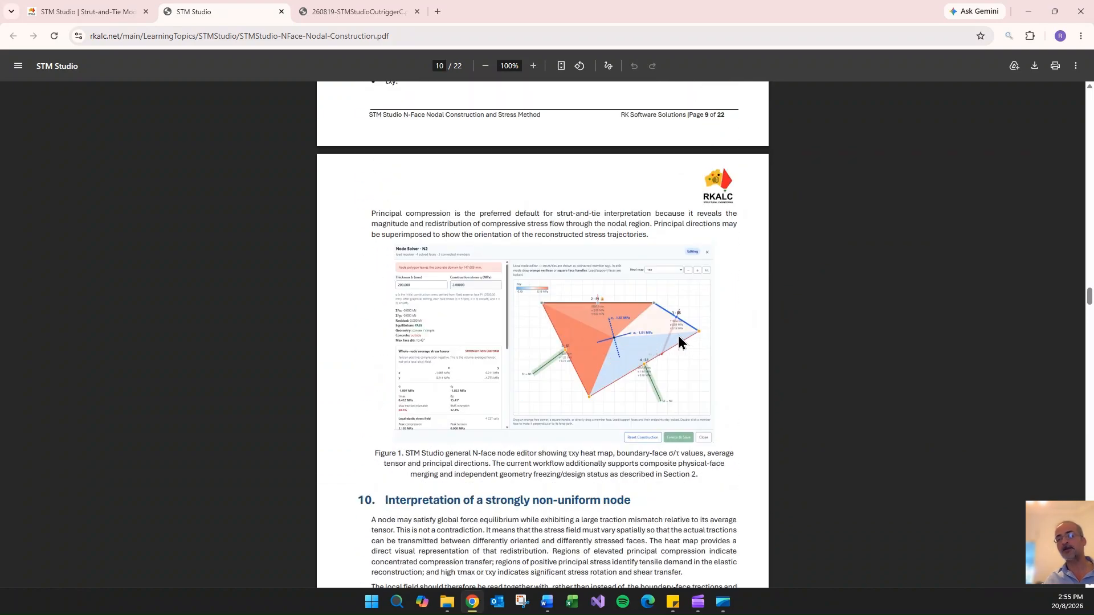
{"action": "left_click", "coordinate": [280, 12]}
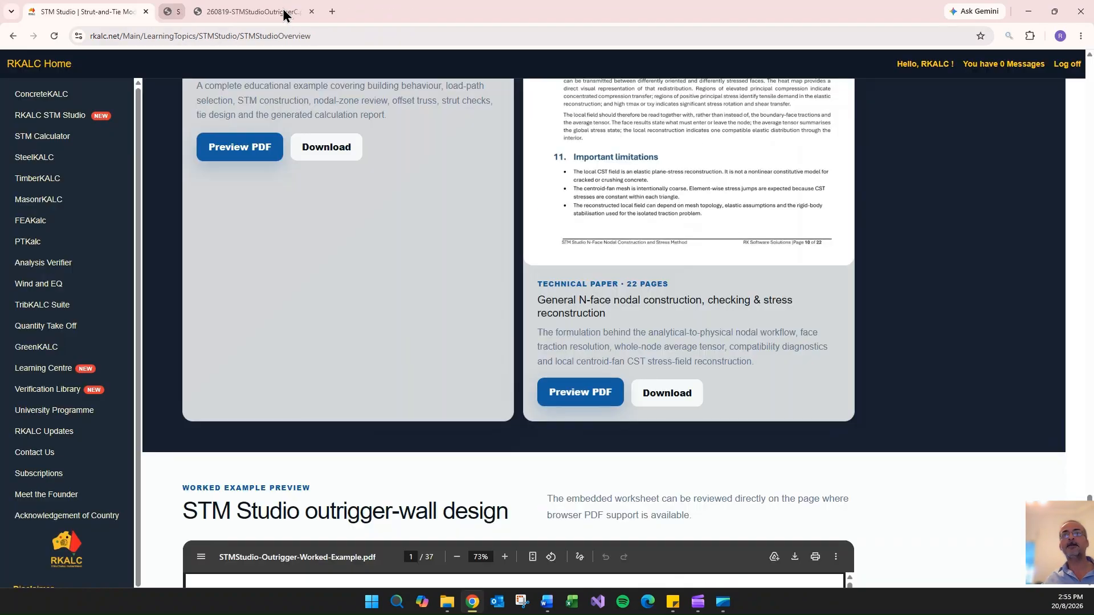
{"action": "left_click", "coordinate": [1028, 12]}
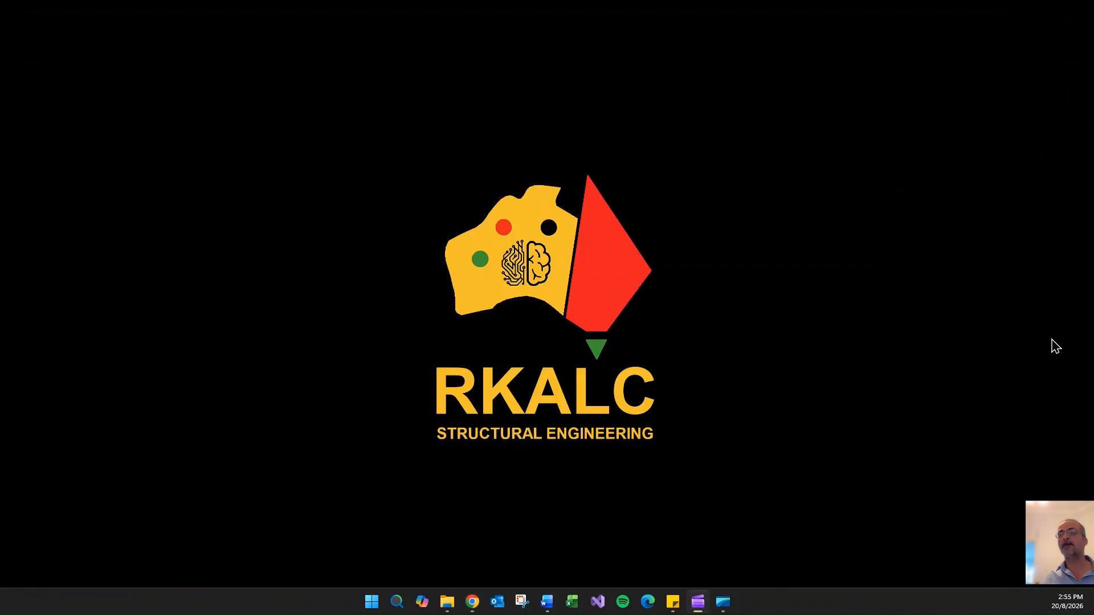